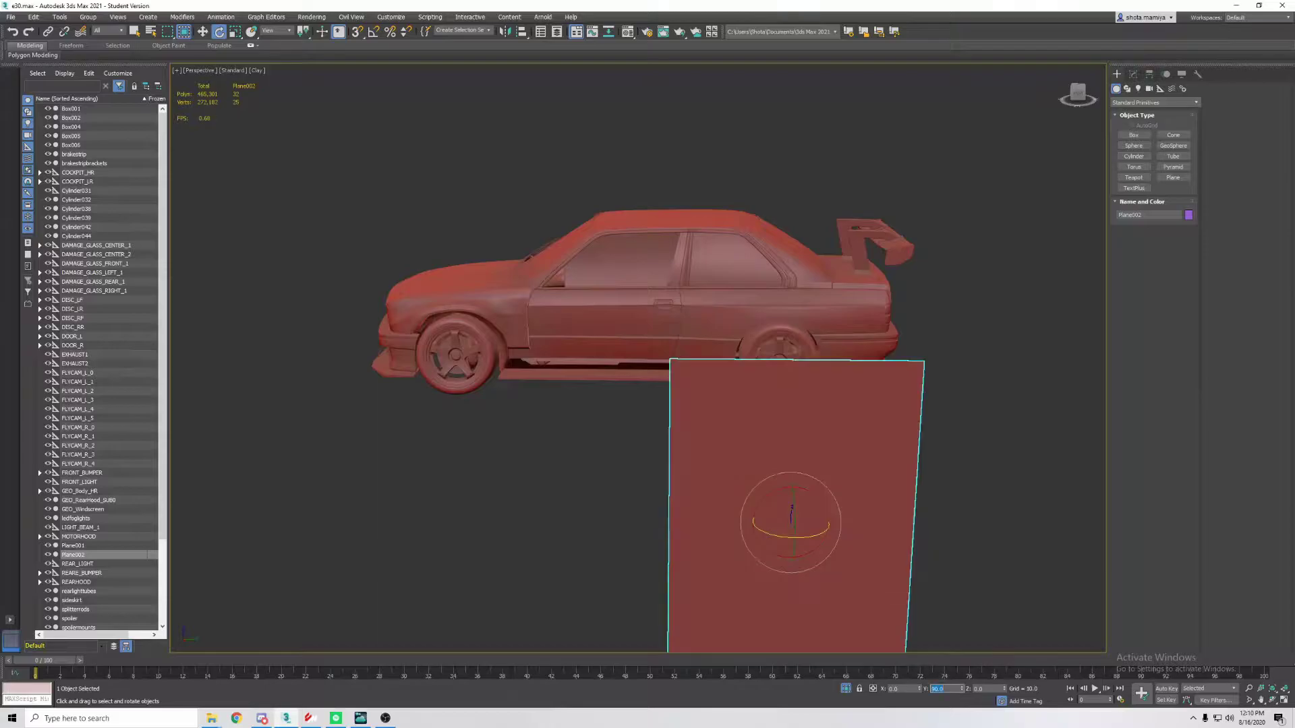
Stand the plane upright beside the rear wheel arch, with edged faces shown
alt+middle_drag(911, 448, 693, 329)
key(w)
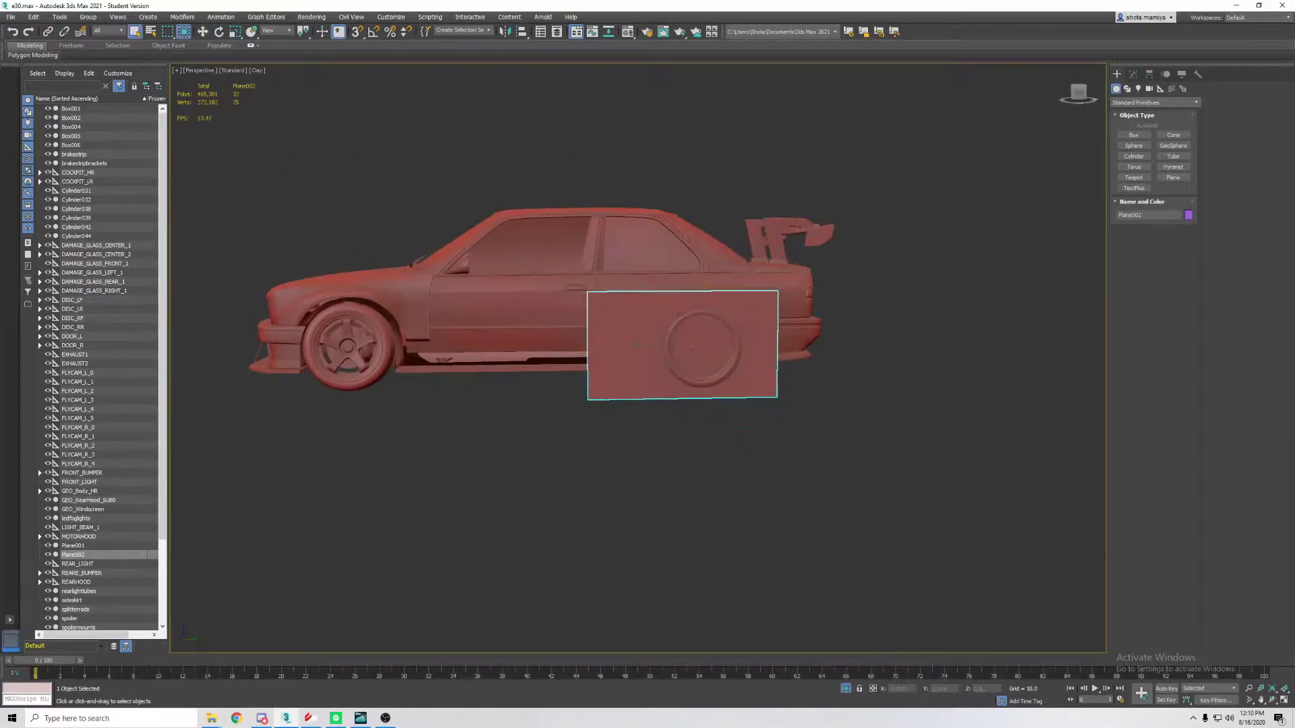
alt+middle_drag(737, 329, 699, 347)
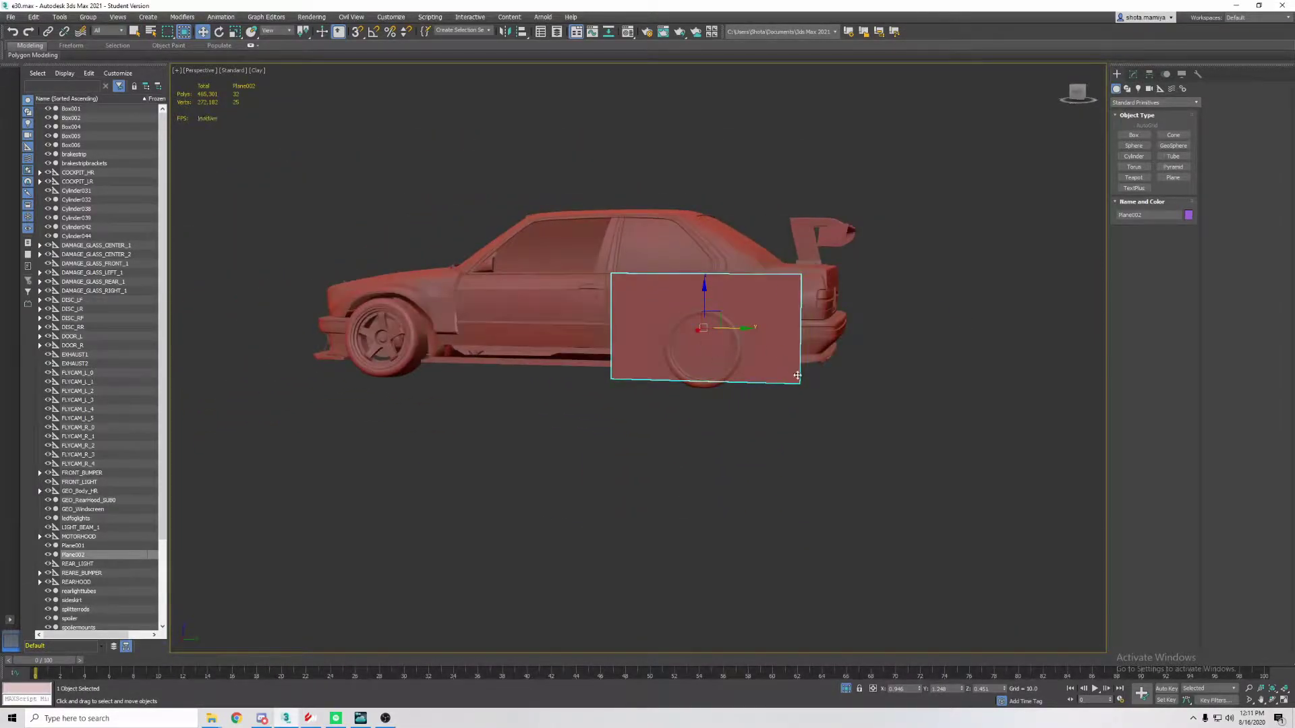
mouse_move(805, 419)
alt+middle_down()
mouse_move(916, 324)
mouse_move(904, 338)
mouse_move(736, 302)
mouse_move(857, 307)
alt+middle_up()
scroll(735, 302, up, 5)
key(F4)
Convert the plane to Editable Poly with 4 segments and enter Vertex mode
click(1133, 74)
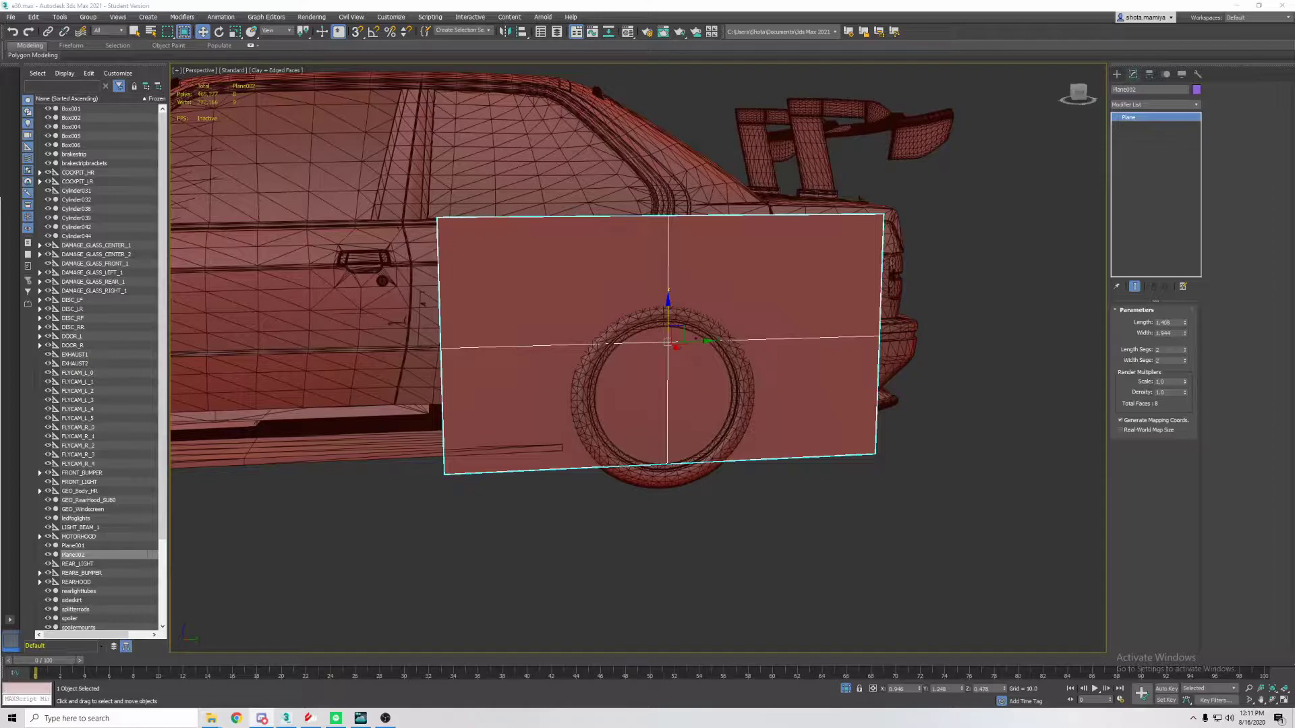
right_click(491, 288)
click(688, 413)
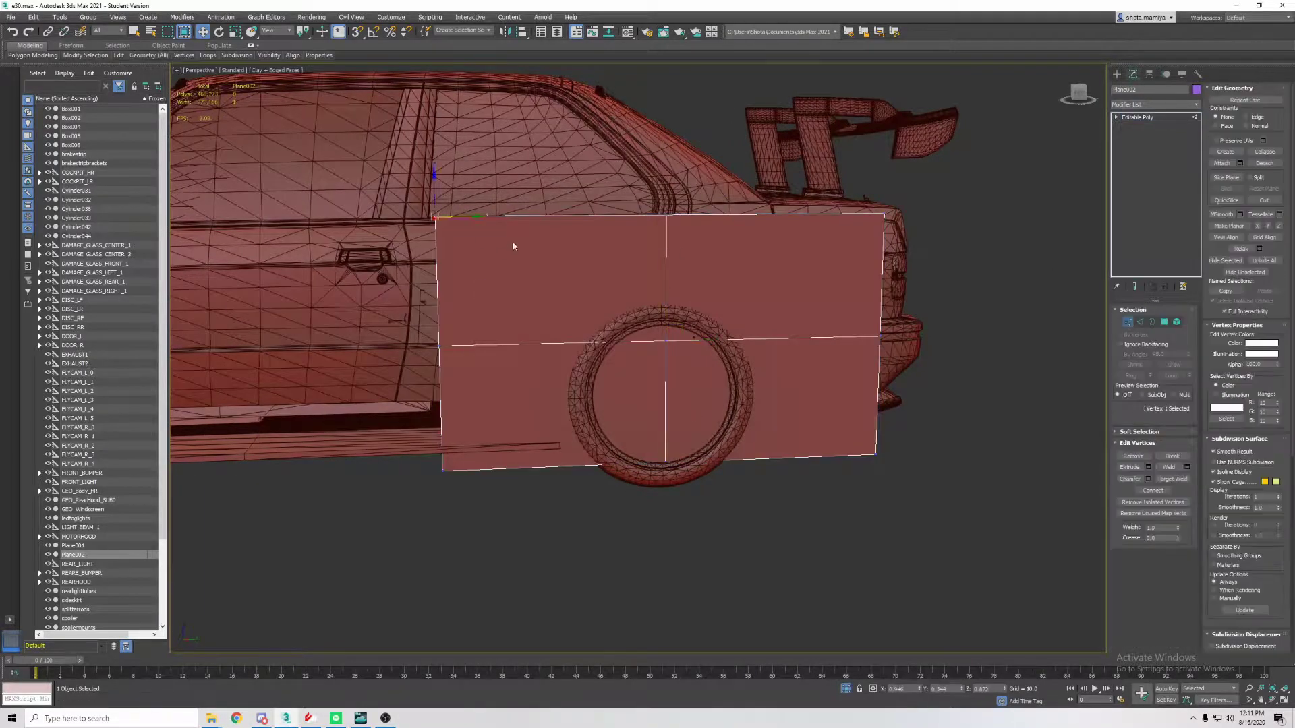
alt+middle_drag(688, 413, 1086, 339)
drag(1185, 360, 1184, 347)
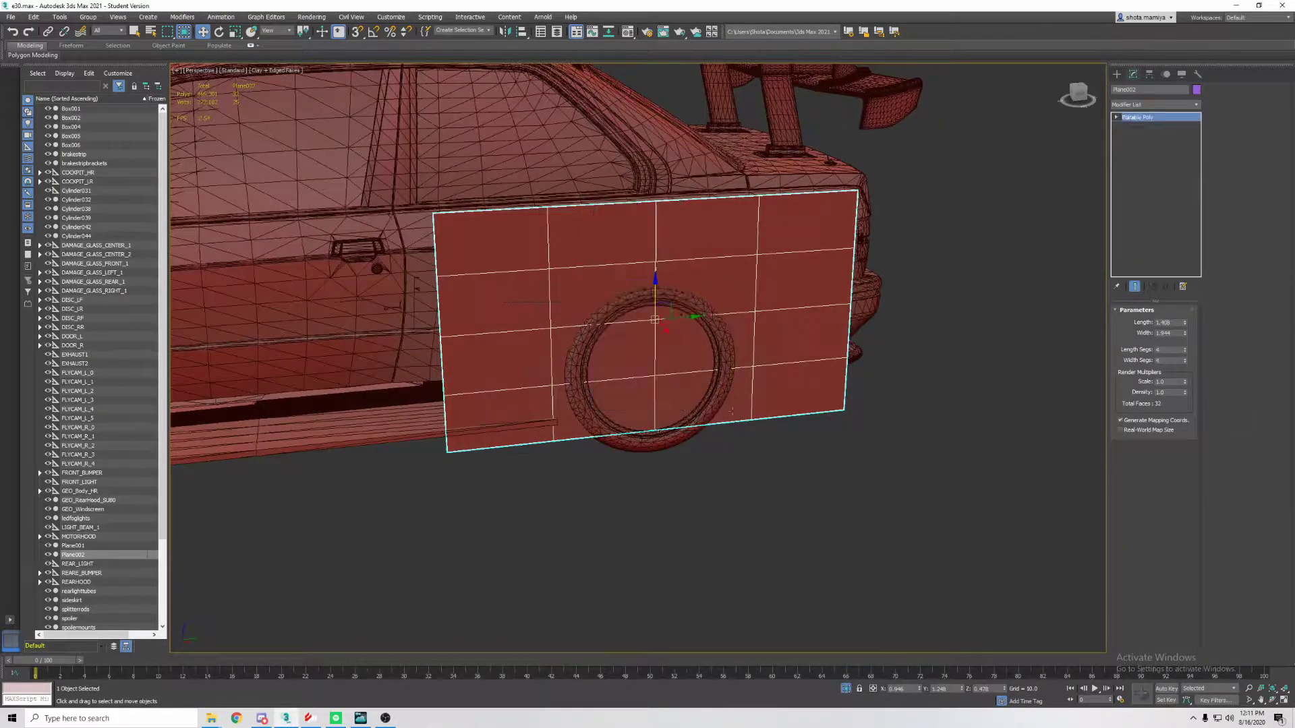
key(1)
mouse_move(732, 410)
alt+middle_down()
mouse_move(881, 353)
mouse_move(593, 283)
mouse_move(469, 222)
mouse_move(502, 244)
mouse_move(486, 223)
alt+middle_up()
Move the plane's corner vertex onto the rear door edge
click(506, 242)
drag(486, 222, 472, 243)
mouse_move(472, 243)
alt+middle_down()
mouse_move(605, 238)
mouse_move(580, 177)
mouse_move(587, 225)
mouse_move(719, 222)
alt+middle_up()
click(580, 177)
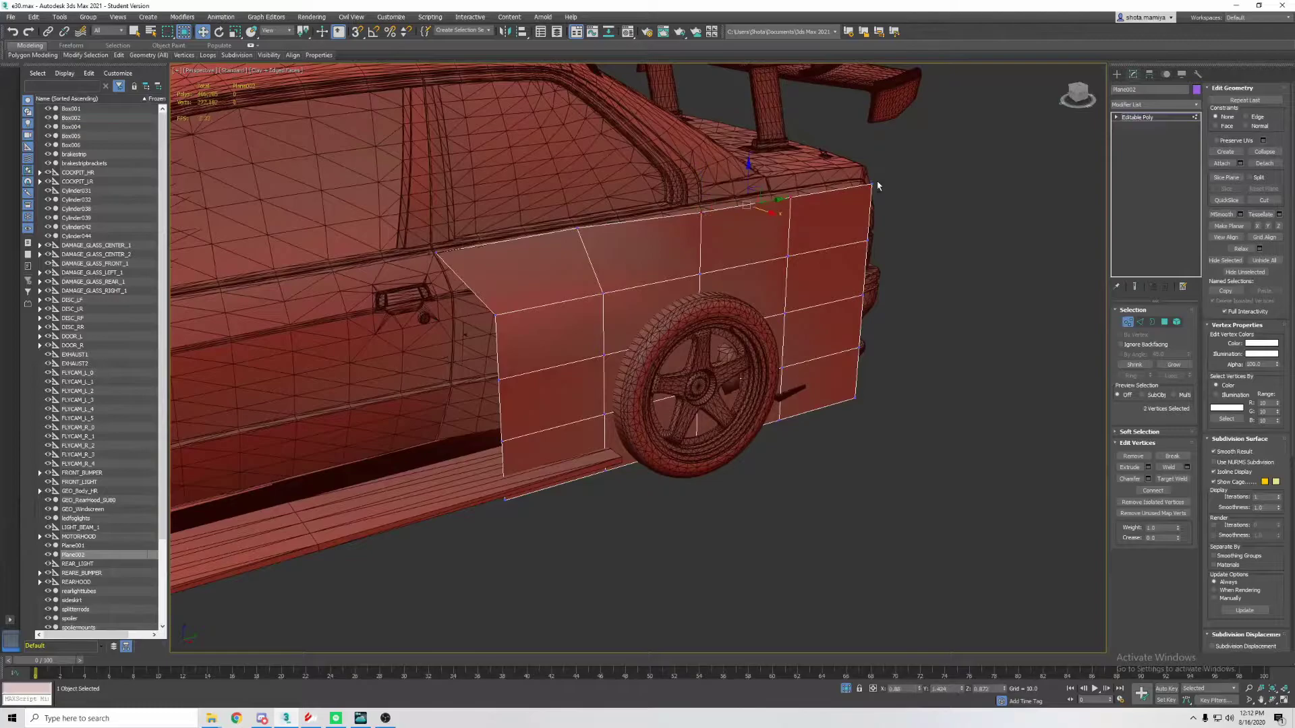
mouse_move(756, 177)
alt+middle_down()
mouse_move(653, 160)
mouse_move(792, 210)
mouse_move(694, 255)
mouse_move(738, 289)
mouse_move(694, 277)
mouse_move(711, 242)
alt+middle_up()
Move the panel's top row of vertices up onto the body line
click(694, 255)
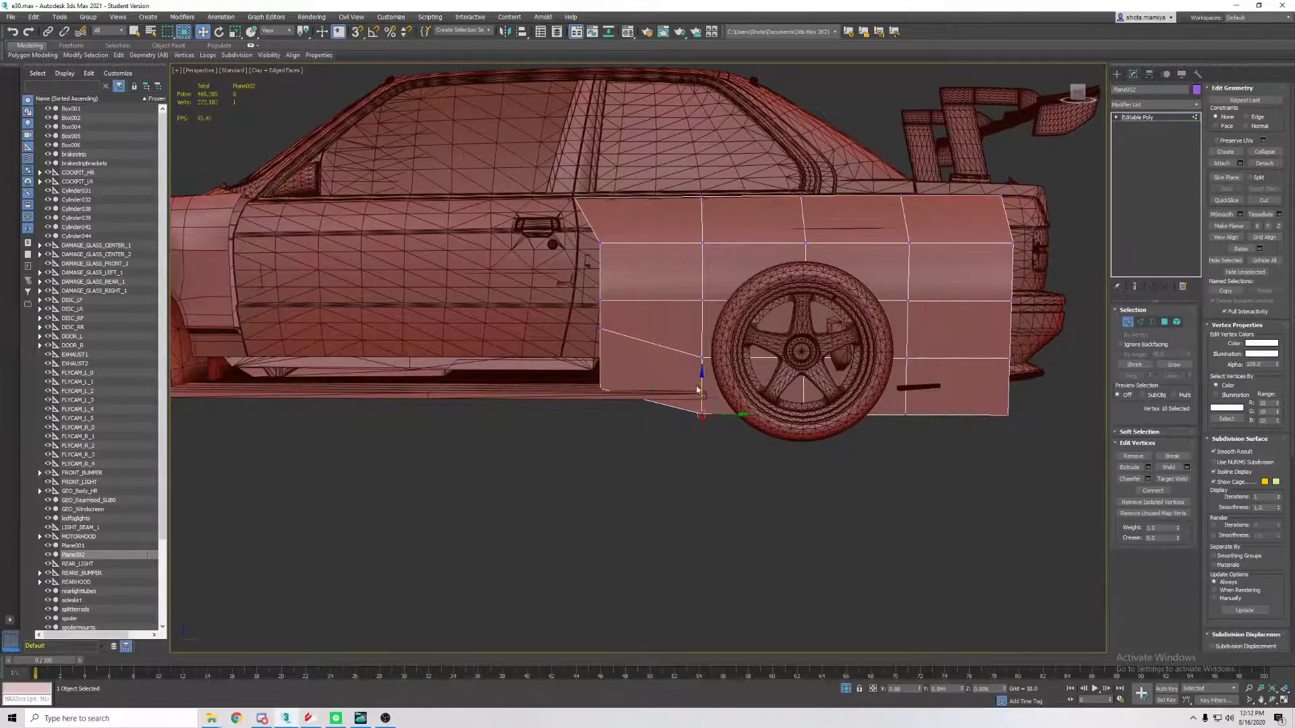
alt+middle_drag(698, 390, 604, 265)
drag(560, 178, 1032, 222)
mouse_move(1032, 223)
alt+middle_down()
mouse_move(900, 200)
mouse_move(646, 189)
alt+middle_up()
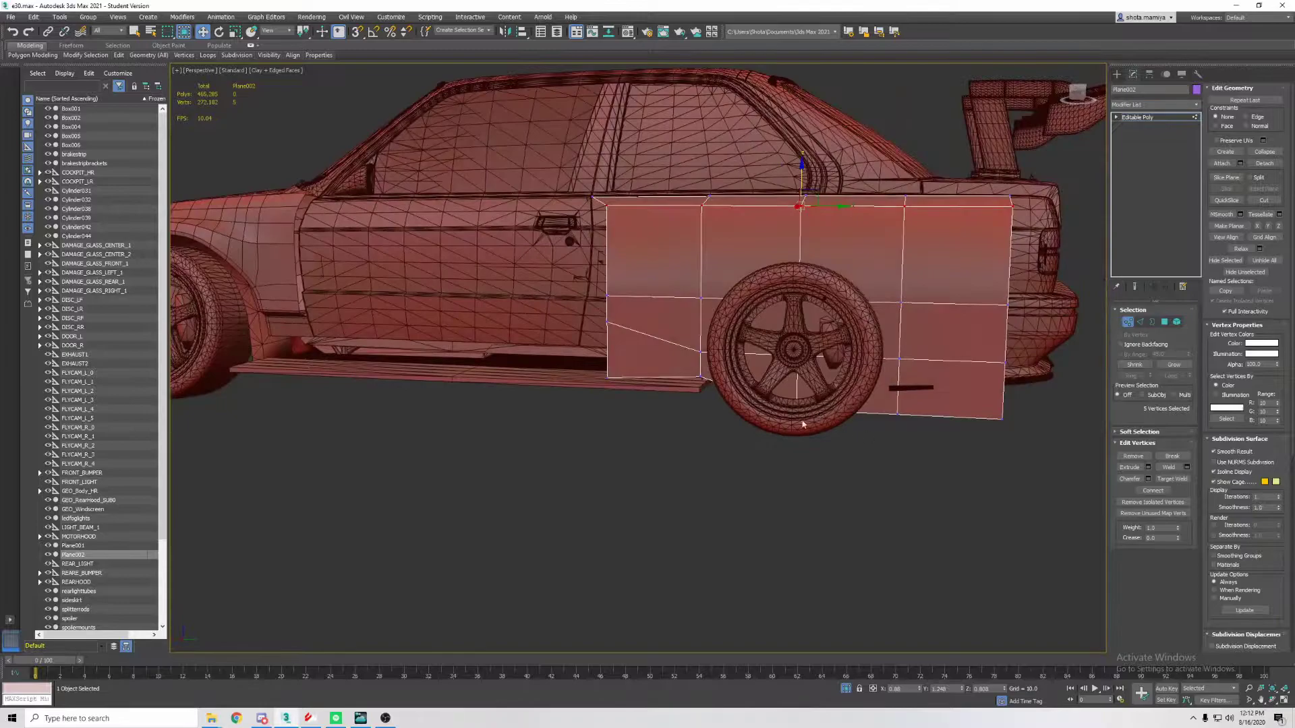
drag(1063, 398, 1062, 398)
mouse_move(1062, 399)
alt+middle_down()
mouse_move(1012, 377)
mouse_move(877, 365)
alt+middle_up()
Add a Bend modifier to the fender panel
click(1154, 105)
click(1175, 339)
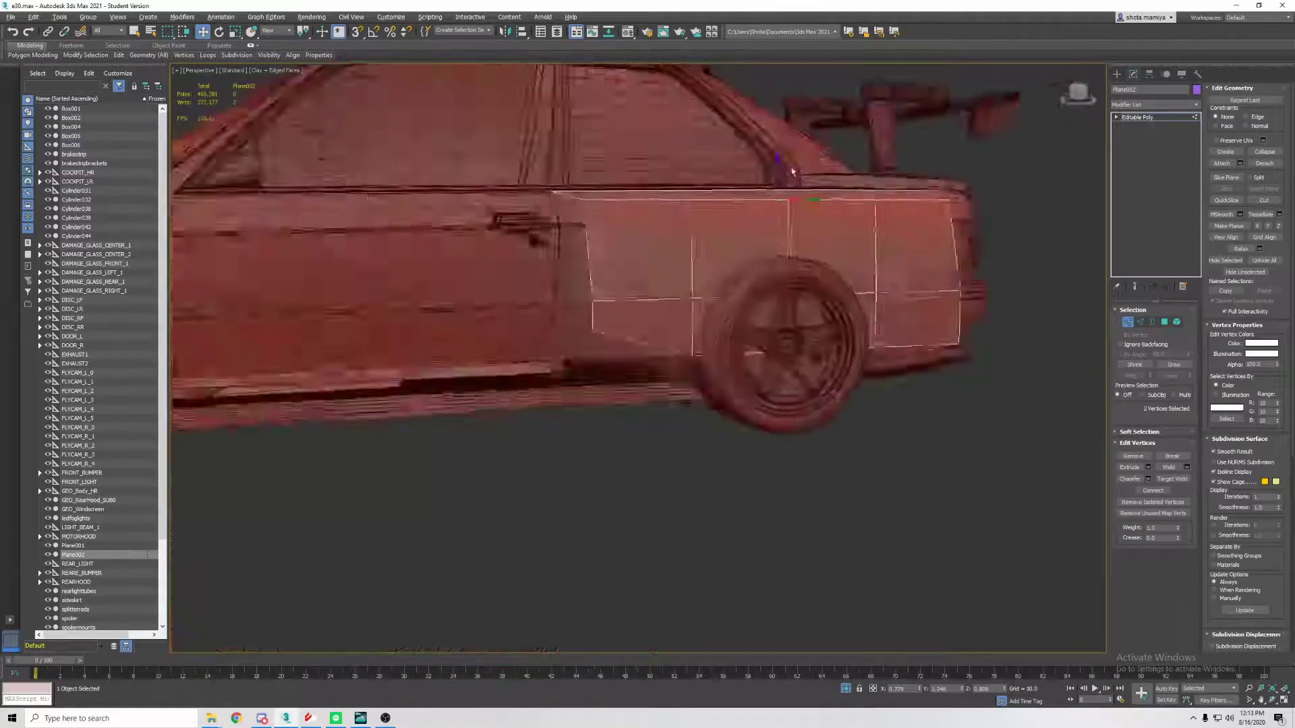
mouse_move(835, 216)
alt+middle_down()
mouse_move(835, 168)
mouse_move(834, 207)
mouse_move(877, 188)
mouse_move(703, 194)
mouse_move(866, 198)
alt+middle_up()
scroll(834, 208, down, 5)
scroll(877, 188, up, 6)
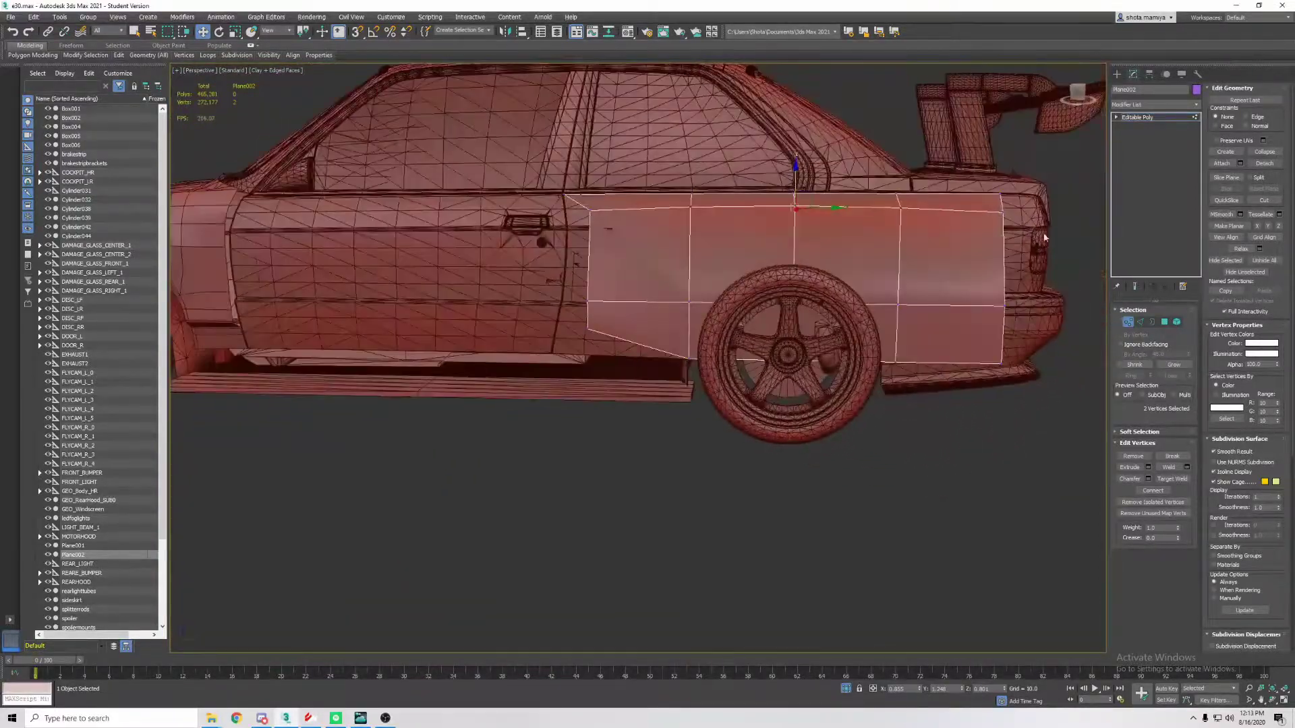
Alternate between Edge and Vertex modes while inspecting the panel around the car
key(2)
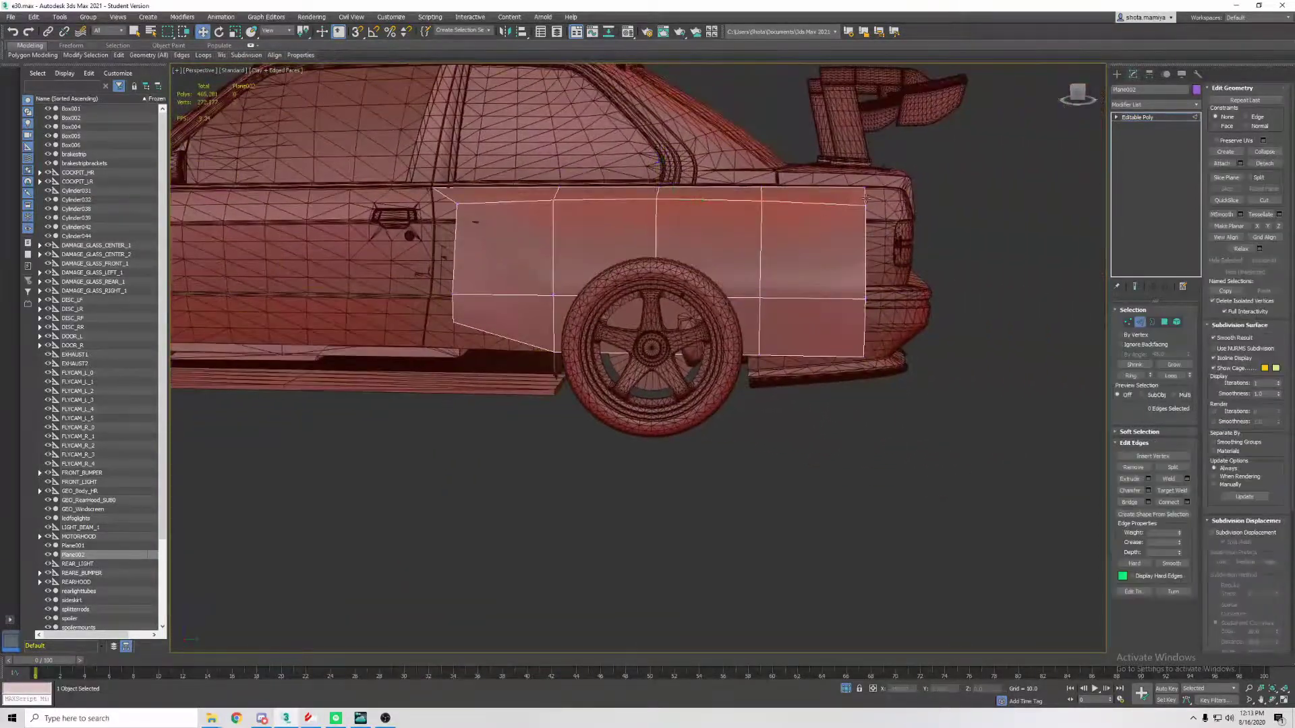
key(1)
alt+middle_drag(892, 268, 868, 217)
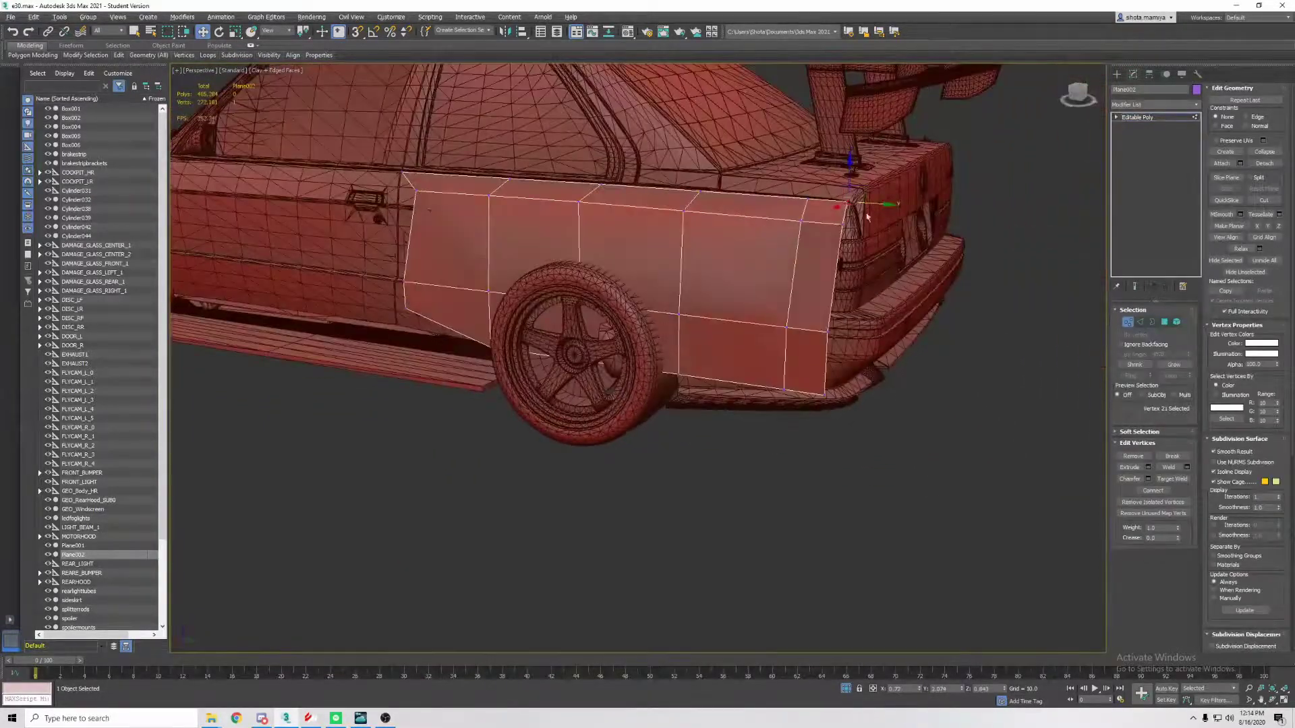
key(2)
alt+middle_drag(1054, 287, 726, 274)
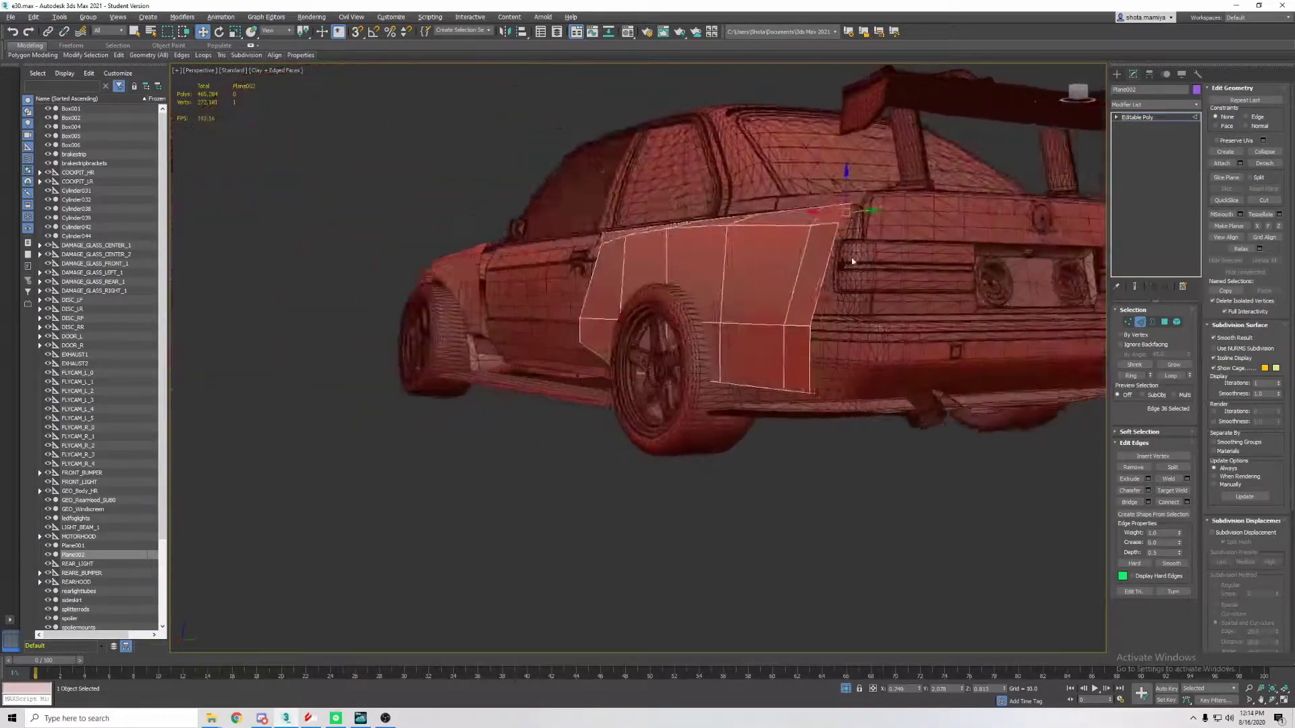
scroll(986, 274, down, 4)
key(1)
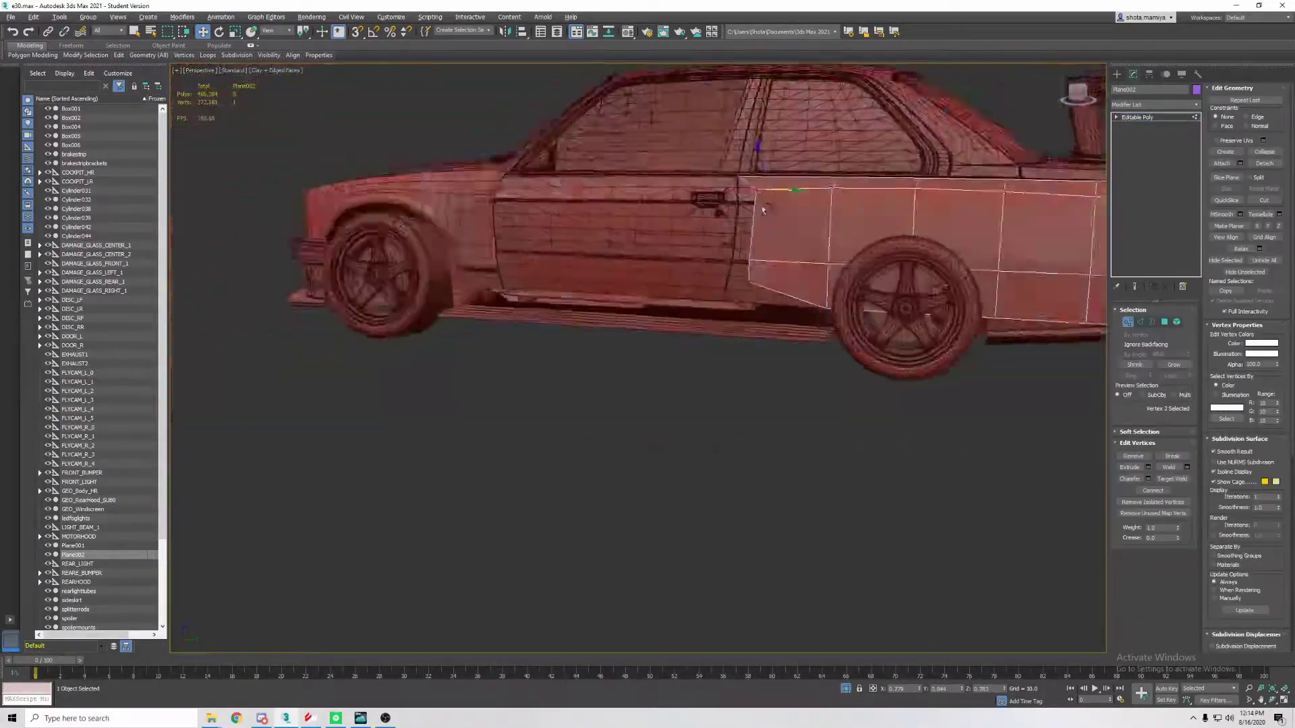
scroll(736, 173, down, 3)
mouse_move(759, 261)
alt+middle_down()
mouse_move(730, 200)
mouse_move(735, 211)
alt+middle_up()
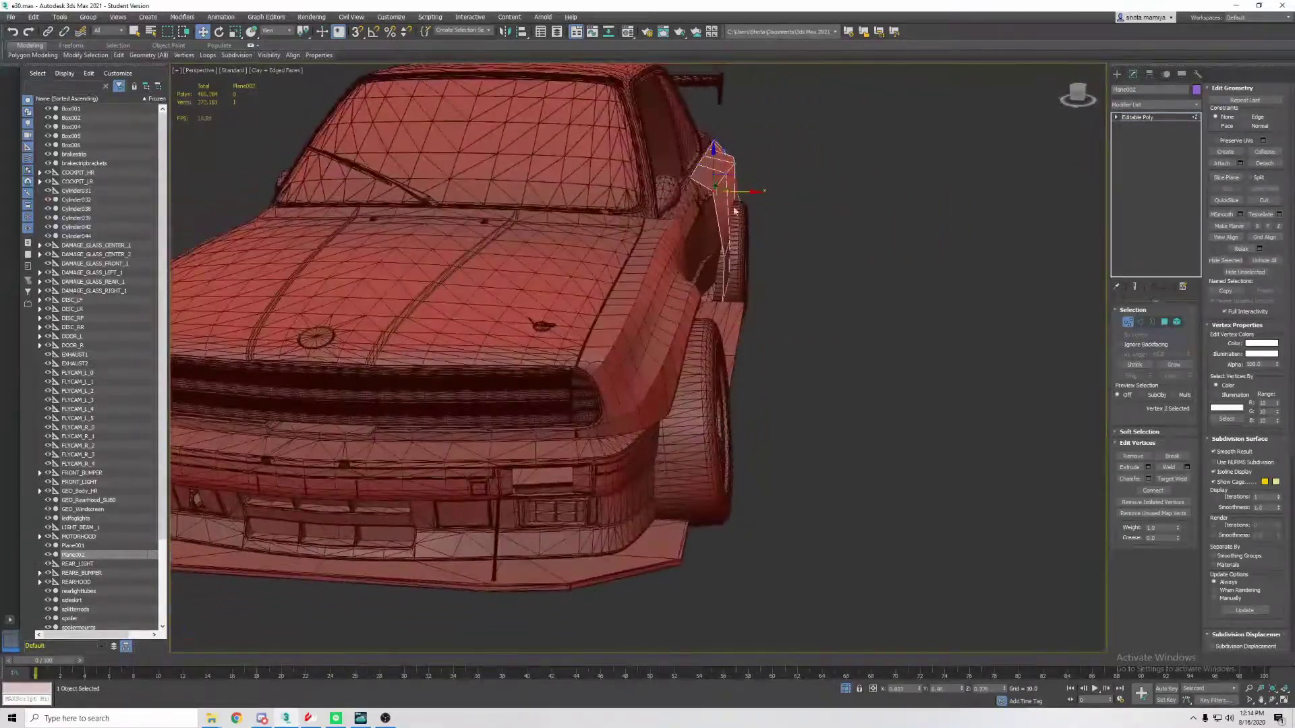
mouse_move(739, 258)
alt+middle_down()
mouse_move(702, 208)
mouse_move(755, 213)
mouse_move(725, 196)
mouse_move(702, 351)
mouse_move(702, 264)
alt+middle_up()
scroll(715, 195, up, 3)
scroll(730, 179, up, 2)
Add more panel vertices to the selection and check the panel front and rear
ctrl+click(700, 312)
scroll(700, 312, down, 3)
scroll(700, 303, down, 2)
scroll(702, 263, up, 3)
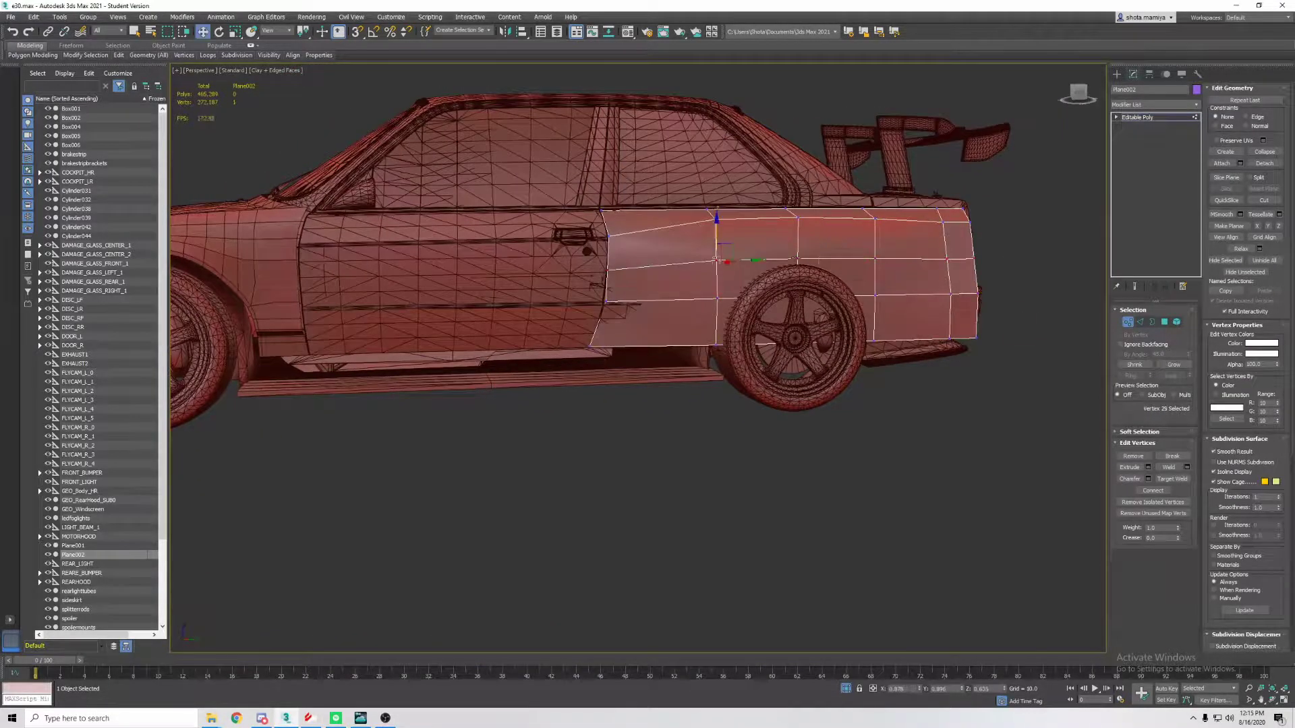
mouse_move(801, 208)
alt+middle_down()
mouse_move(843, 268)
mouse_move(795, 208)
mouse_move(839, 245)
mouse_move(824, 211)
mouse_move(838, 192)
mouse_move(962, 196)
mouse_move(872, 275)
mouse_move(931, 277)
mouse_move(857, 230)
mouse_move(786, 217)
mouse_move(747, 230)
alt+middle_up()
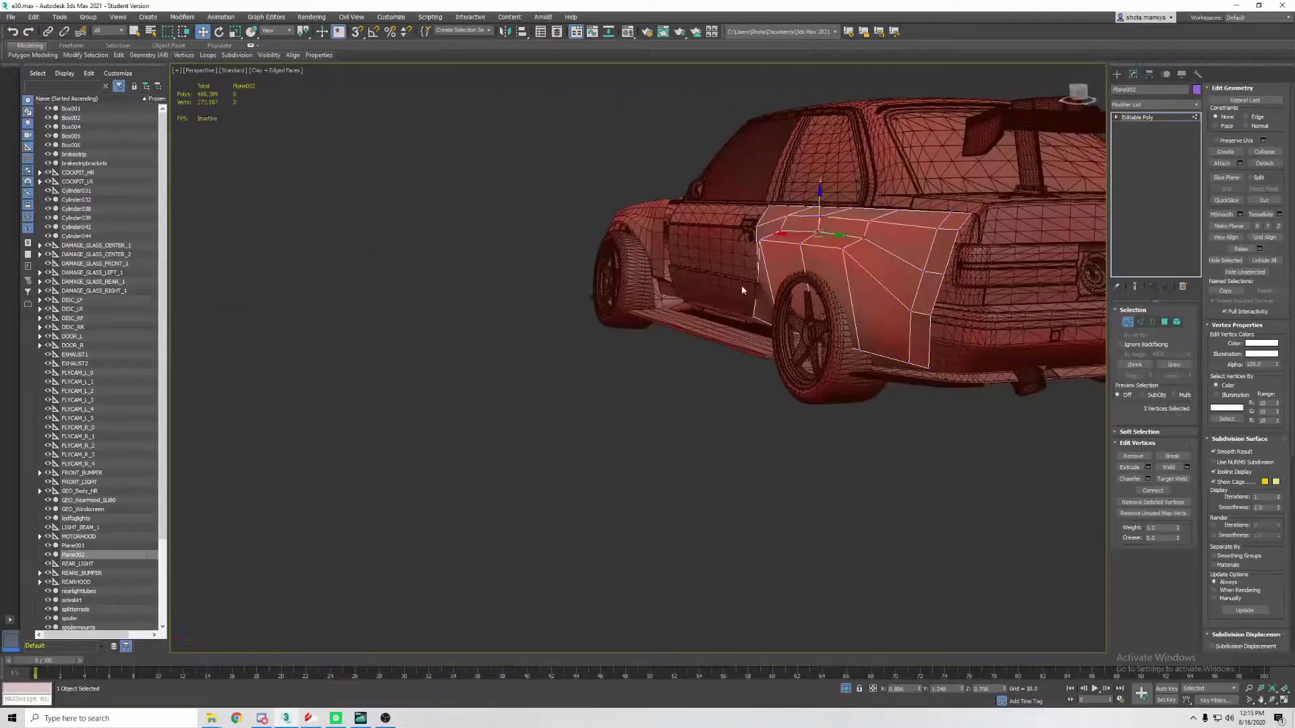
mouse_move(742, 290)
alt+middle_down()
mouse_move(858, 217)
mouse_move(809, 248)
mouse_move(813, 203)
mouse_move(904, 223)
mouse_move(748, 241)
mouse_move(743, 223)
mouse_move(681, 256)
alt+middle_up()
Select the vertices along the panel's edge and review the fender from above and the side
click(748, 241)
scroll(746, 222, up, 5)
scroll(675, 260, down, 4)
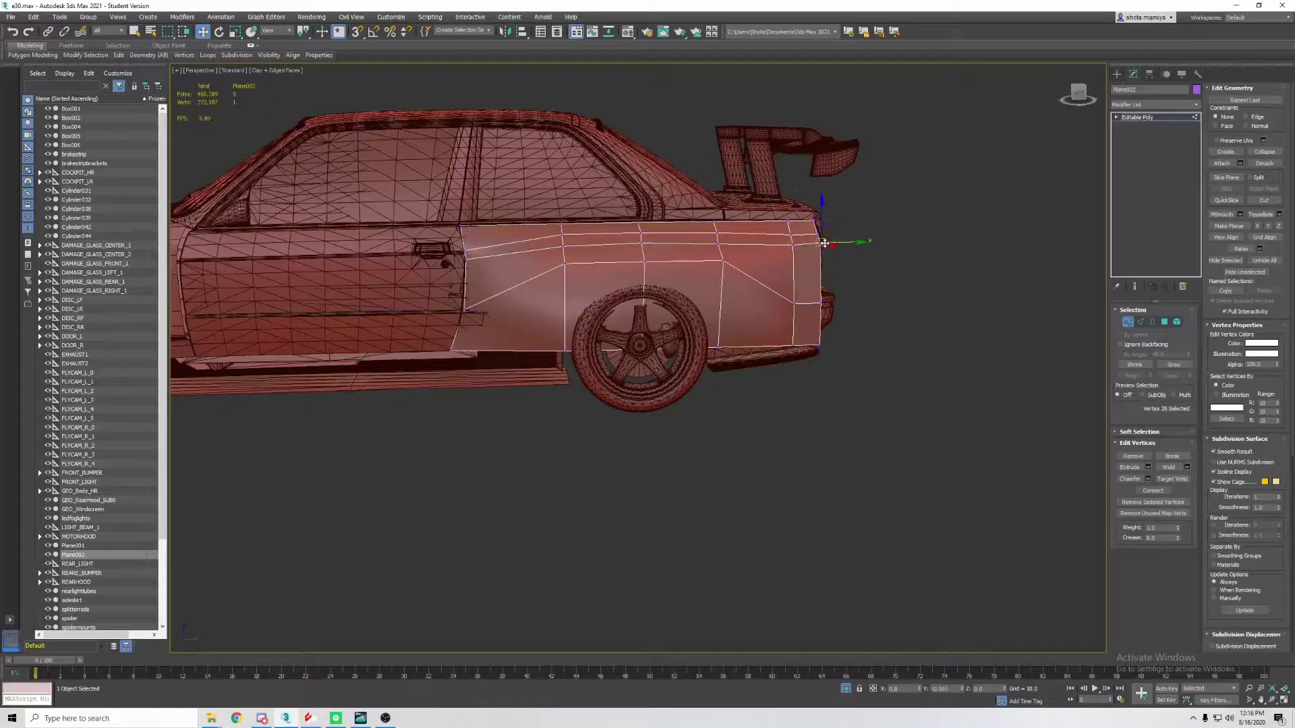
alt+middle_drag(836, 325, 835, 370)
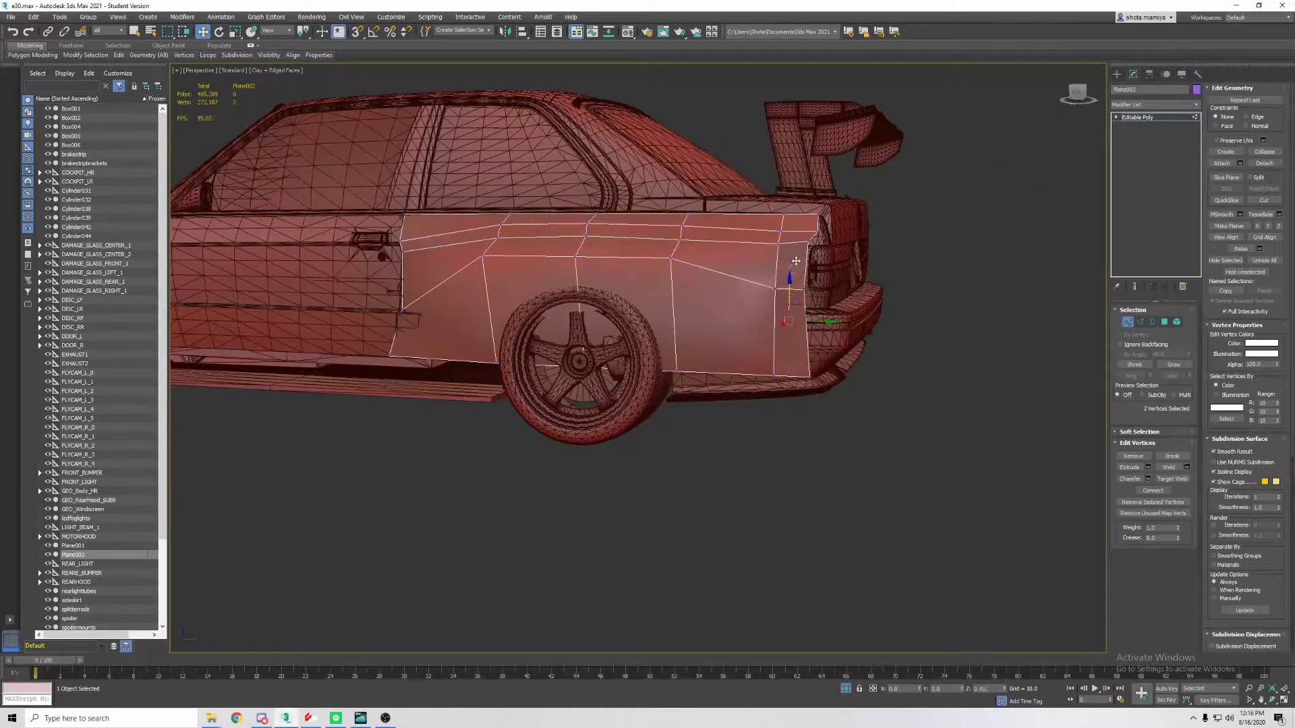
alt+middle_drag(803, 274, 797, 353)
alt+middle_drag(678, 216, 1028, 321)
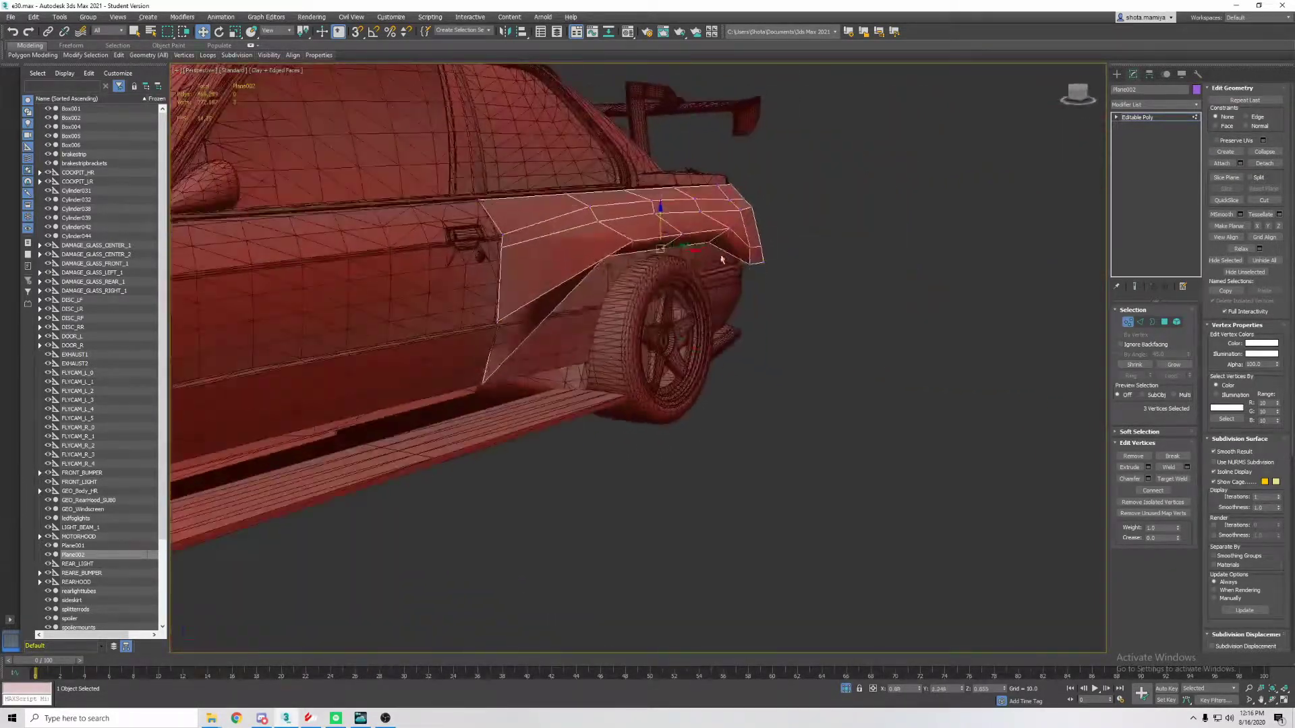
Restore the stored face selection in Polygon mode, then return to Vertex mode
click(1165, 323)
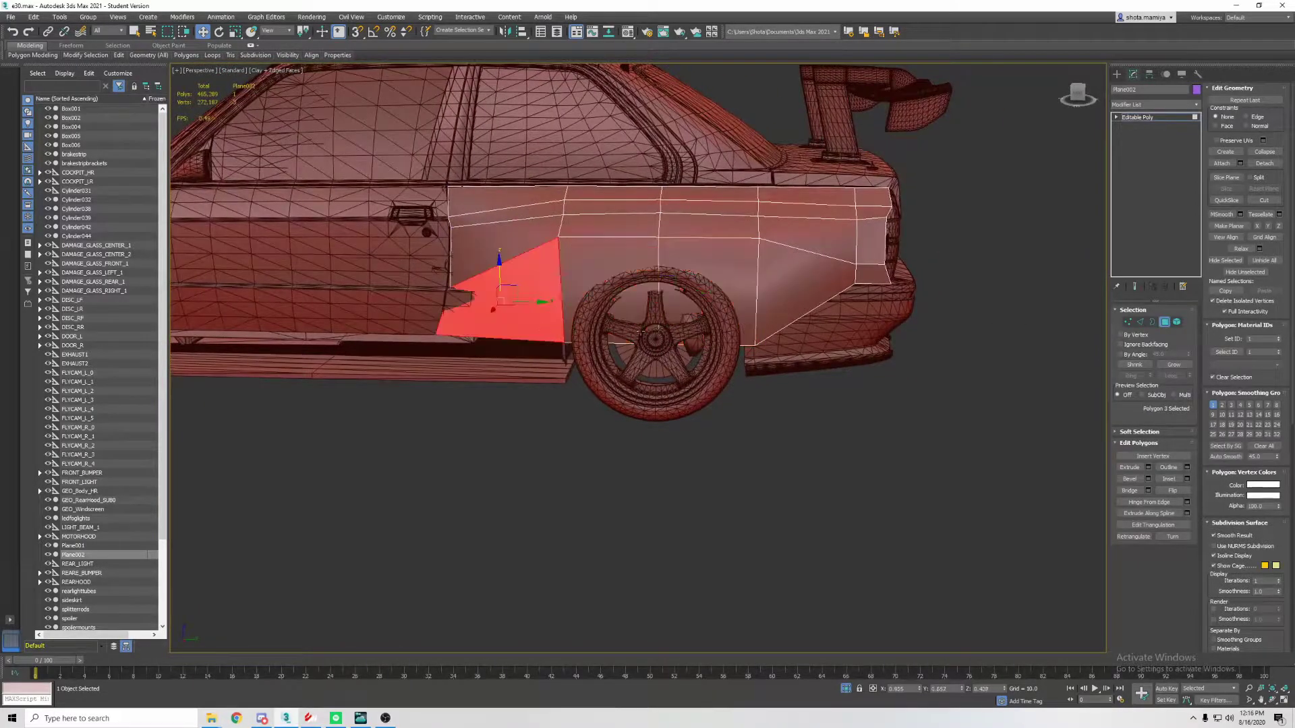
key(4)
mouse_move(920, 277)
alt+middle_down()
mouse_move(831, 323)
mouse_move(769, 284)
alt+middle_up()
key(1)
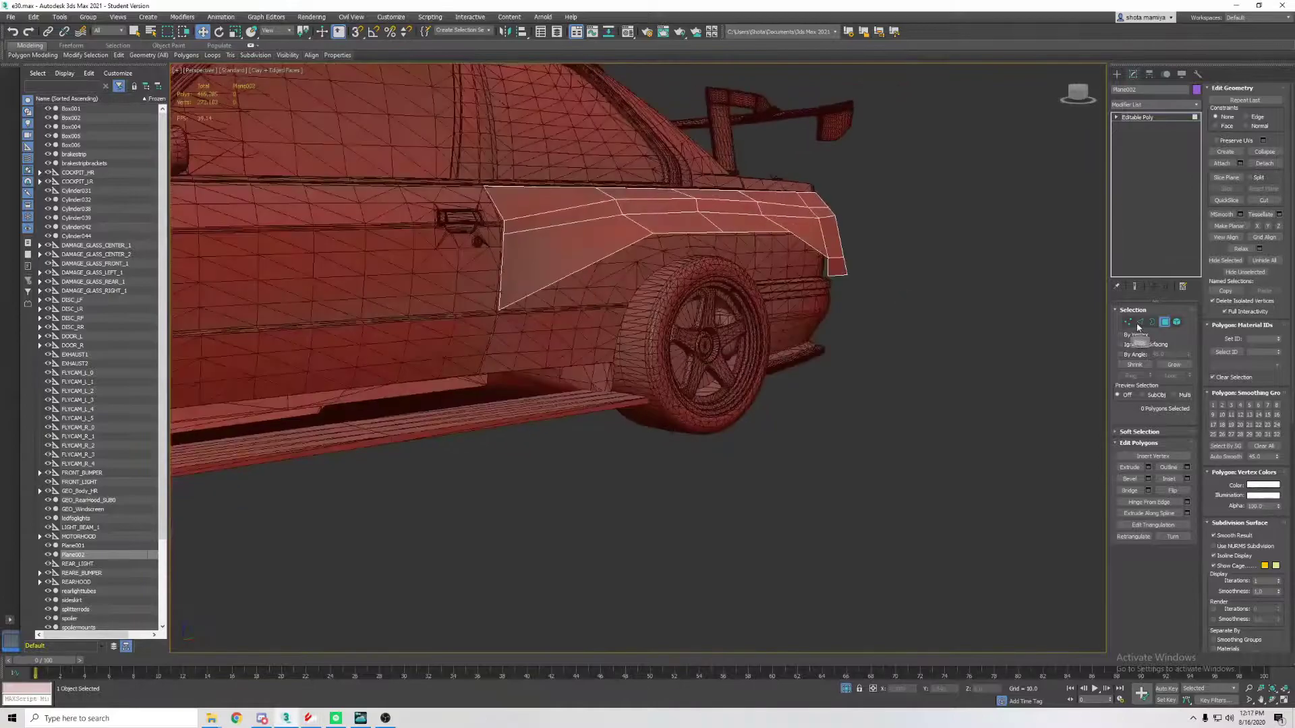
scroll(769, 284, down, 3)
Select fender vertices over the wheel, checking them from the rear three-quarter view
click(620, 229)
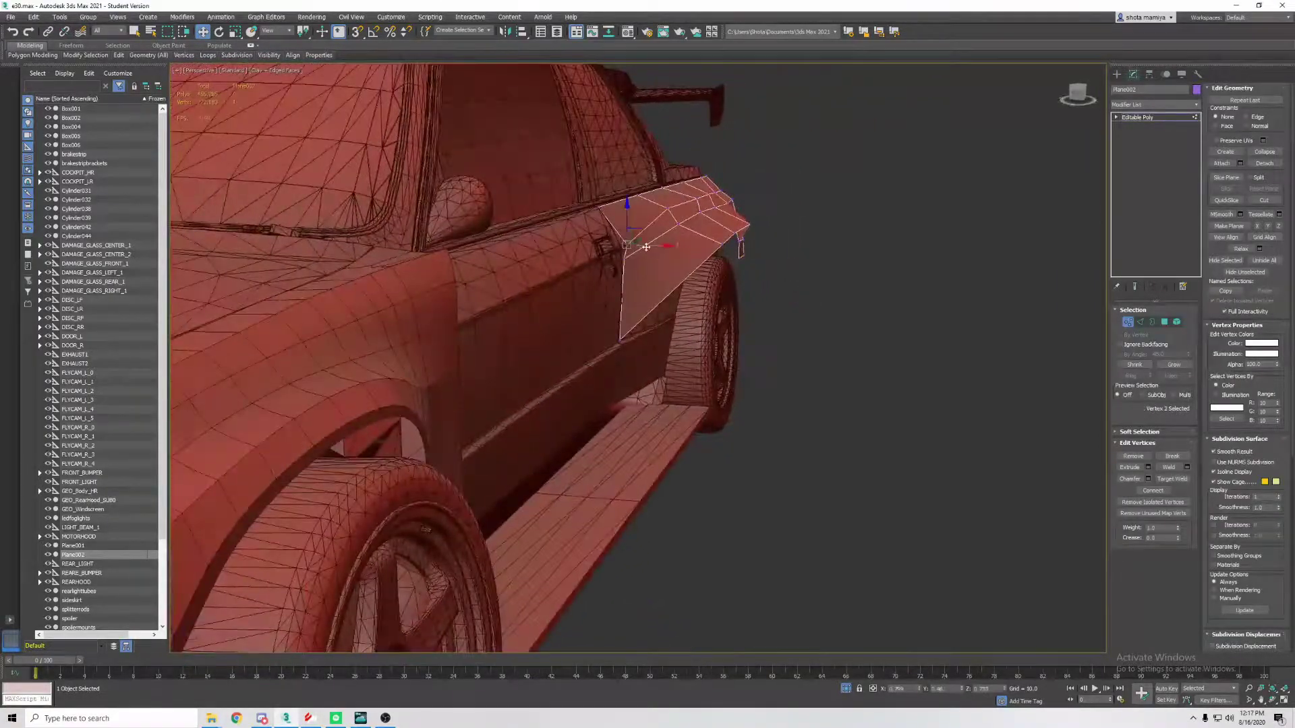
mouse_move(620, 229)
alt+middle_down()
mouse_move(578, 257)
mouse_move(693, 314)
mouse_move(681, 283)
alt+middle_up()
scroll(693, 314, up, 3)
scroll(759, 292, down, 3)
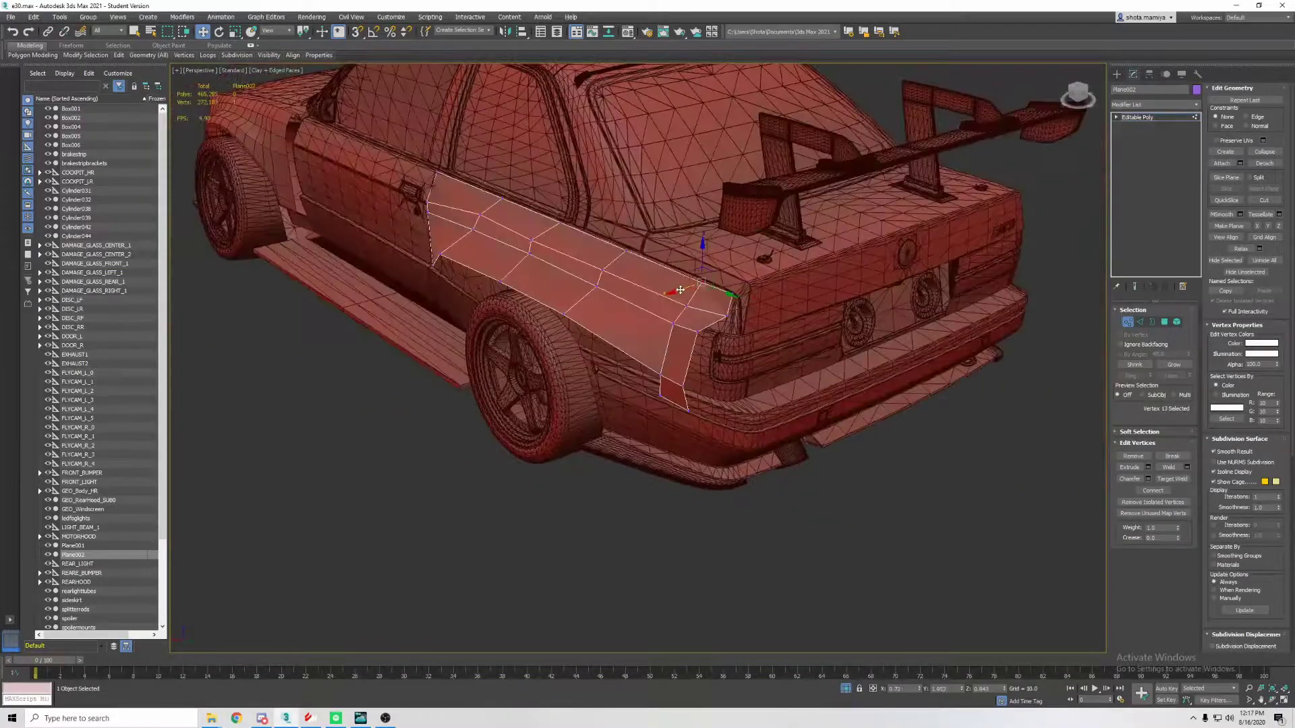
scroll(820, 268, up, 4)
mouse_move(821, 269)
alt+middle_down()
mouse_move(667, 324)
mouse_move(939, 312)
mouse_move(721, 360)
alt+middle_up()
ctrl+click(666, 324)
mouse_move(628, 292)
alt+middle_down()
mouse_move(743, 283)
mouse_move(632, 283)
alt+middle_up()
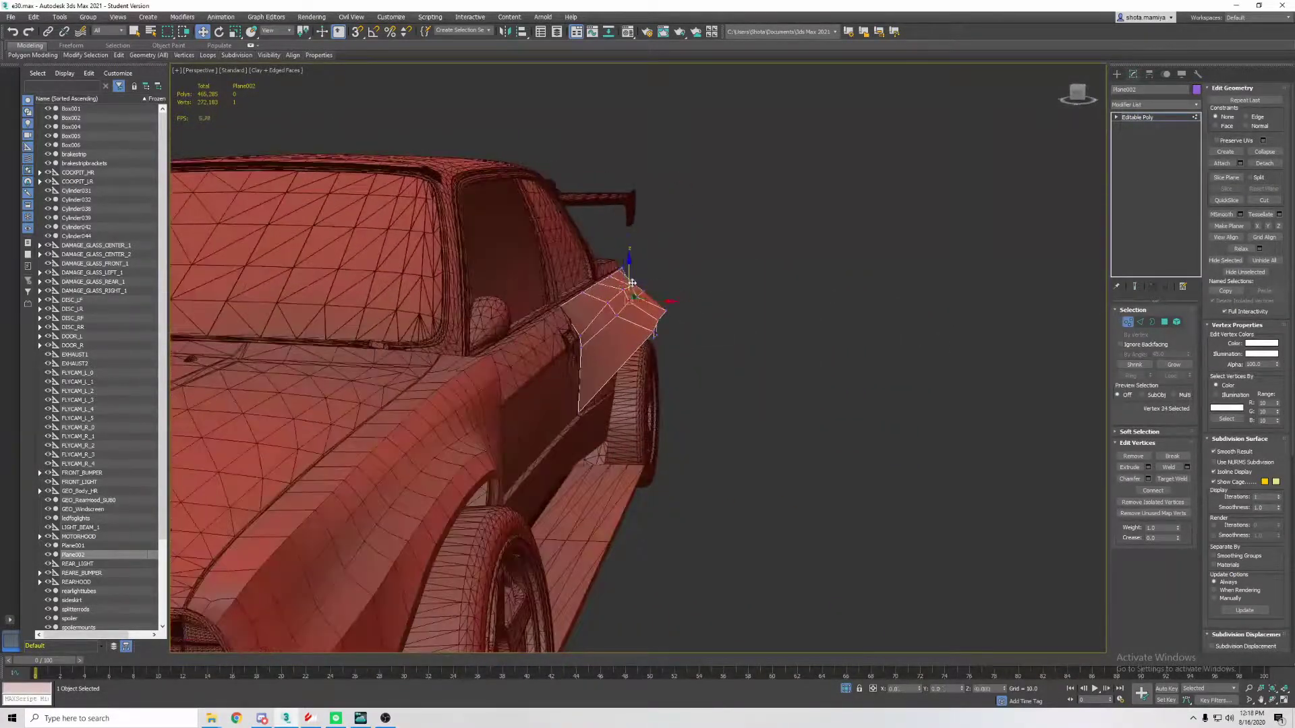
Raise the fender's rear-edge vertices around the rear corner
ctrl+click(664, 328)
mouse_move(664, 327)
alt+middle_down()
mouse_move(689, 321)
mouse_move(492, 283)
mouse_move(746, 384)
mouse_move(838, 298)
mouse_move(816, 338)
mouse_move(1198, 211)
alt+middle_up()
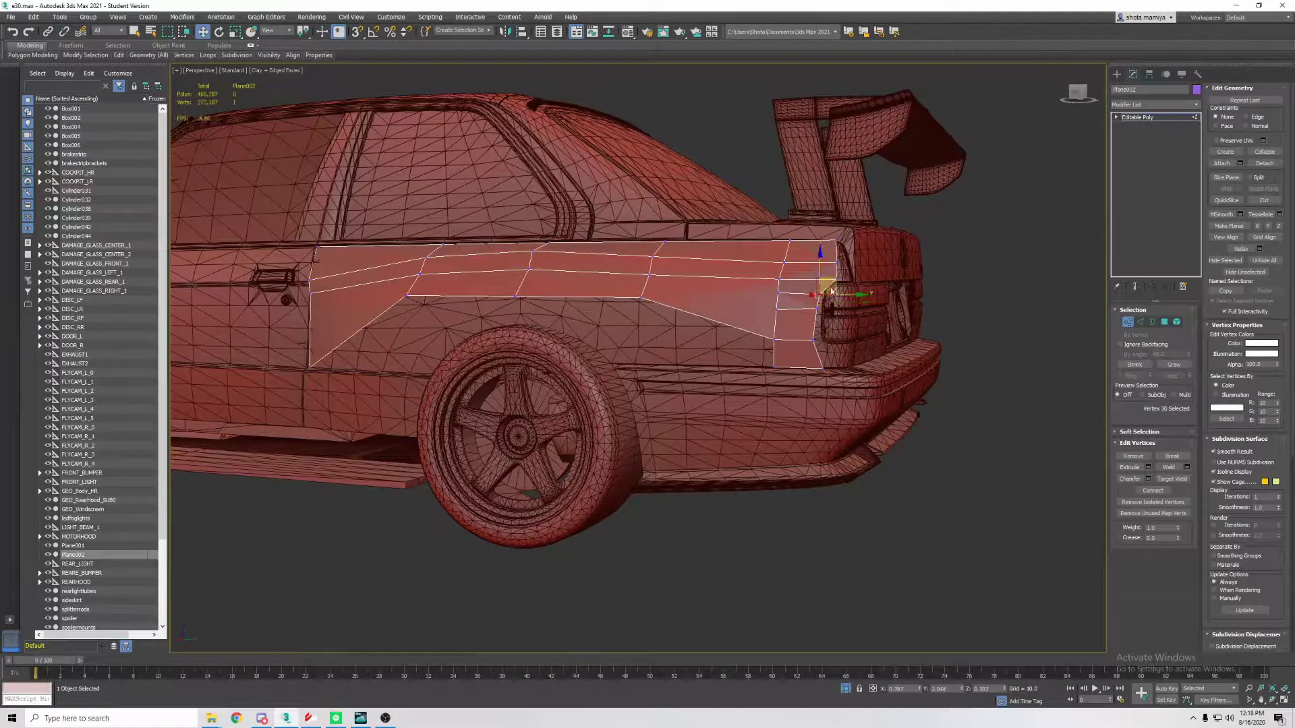
drag(831, 292, 849, 285)
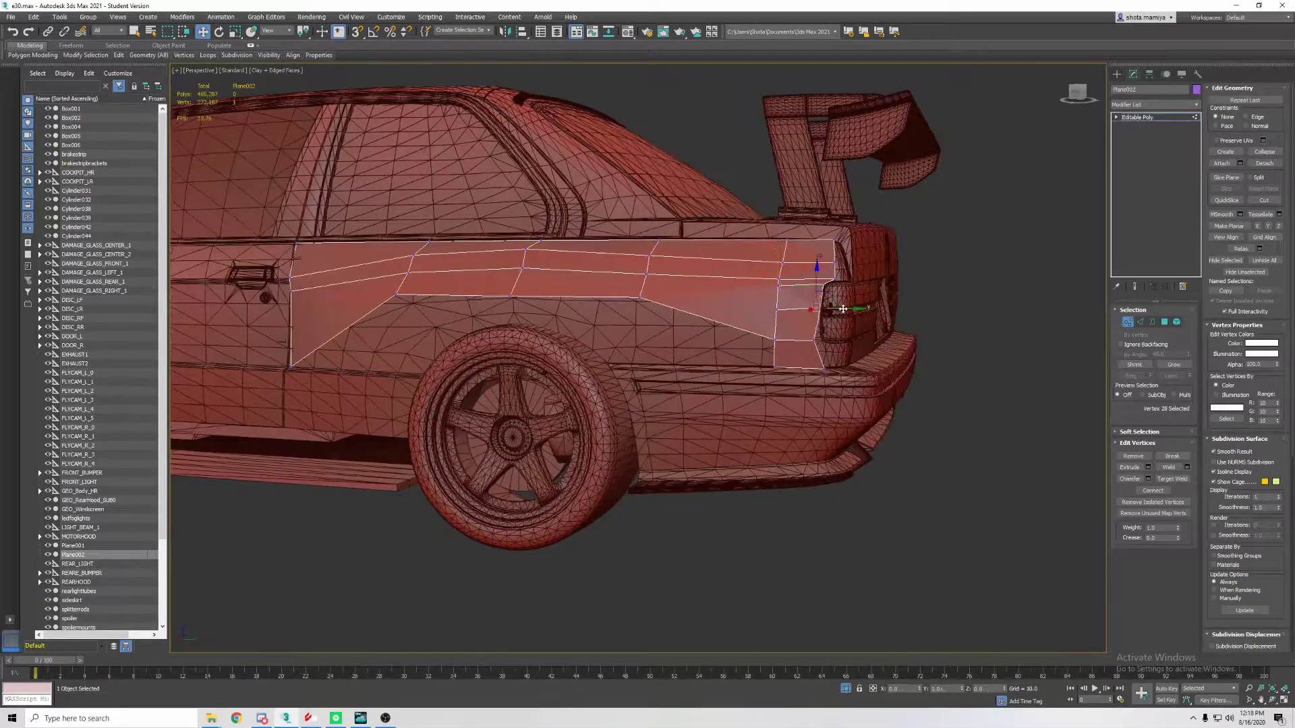
mouse_move(781, 270)
alt+middle_down()
mouse_move(814, 309)
mouse_move(859, 313)
mouse_move(886, 271)
mouse_move(868, 276)
mouse_move(971, 289)
mouse_move(913, 254)
mouse_move(853, 354)
mouse_move(913, 257)
mouse_move(903, 263)
mouse_move(964, 380)
mouse_move(904, 346)
mouse_move(806, 333)
mouse_move(790, 236)
alt+middle_up()
Select a pair of vertices at the fender's rear corner
right_click(790, 236)
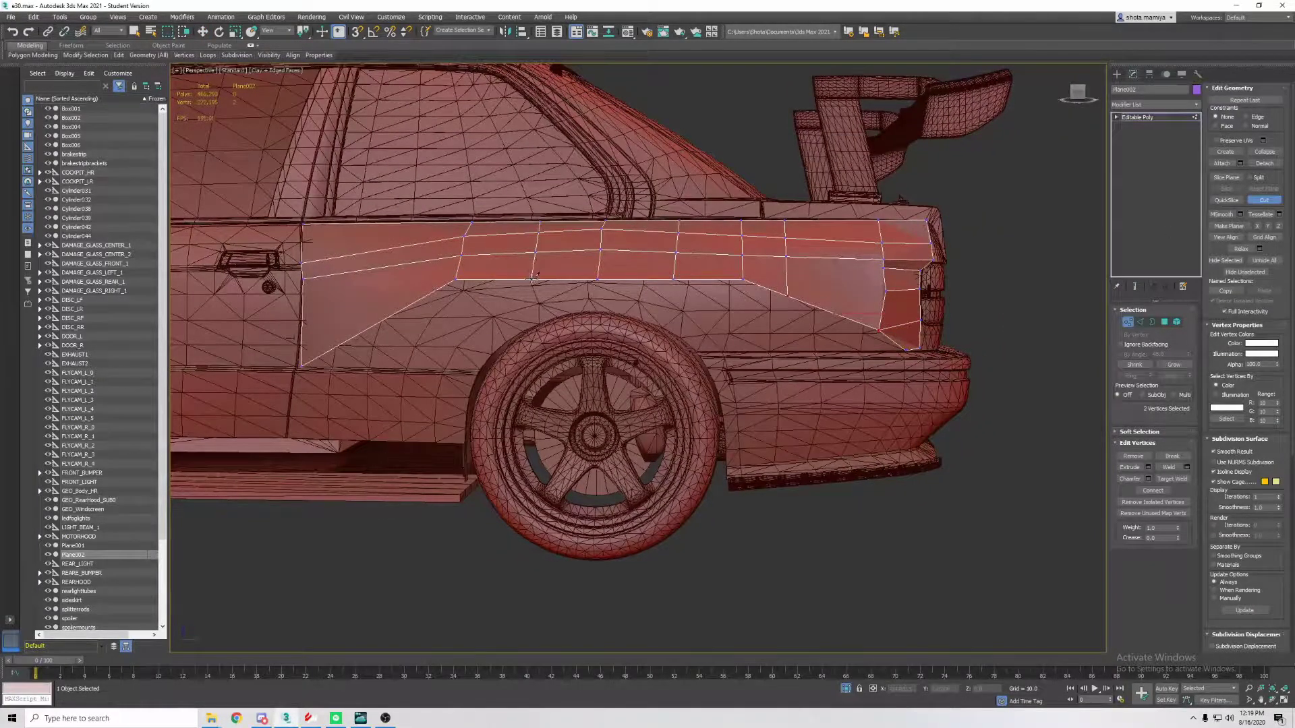
middle_drag(667, 285, 711, 285)
ctrl+click(644, 262)
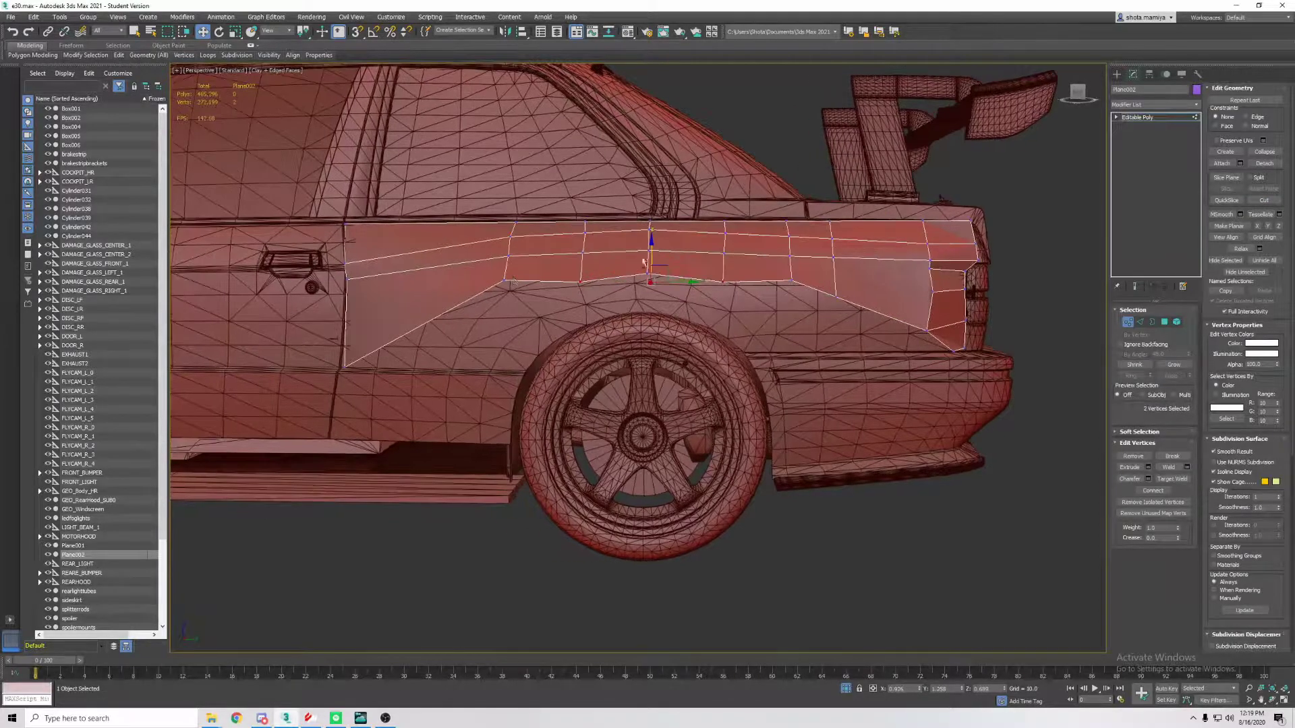
scroll(648, 259, down, 2)
mouse_move(648, 259)
alt+middle_down()
mouse_move(742, 263)
mouse_move(829, 232)
alt+middle_up()
scroll(828, 233, up, 5)
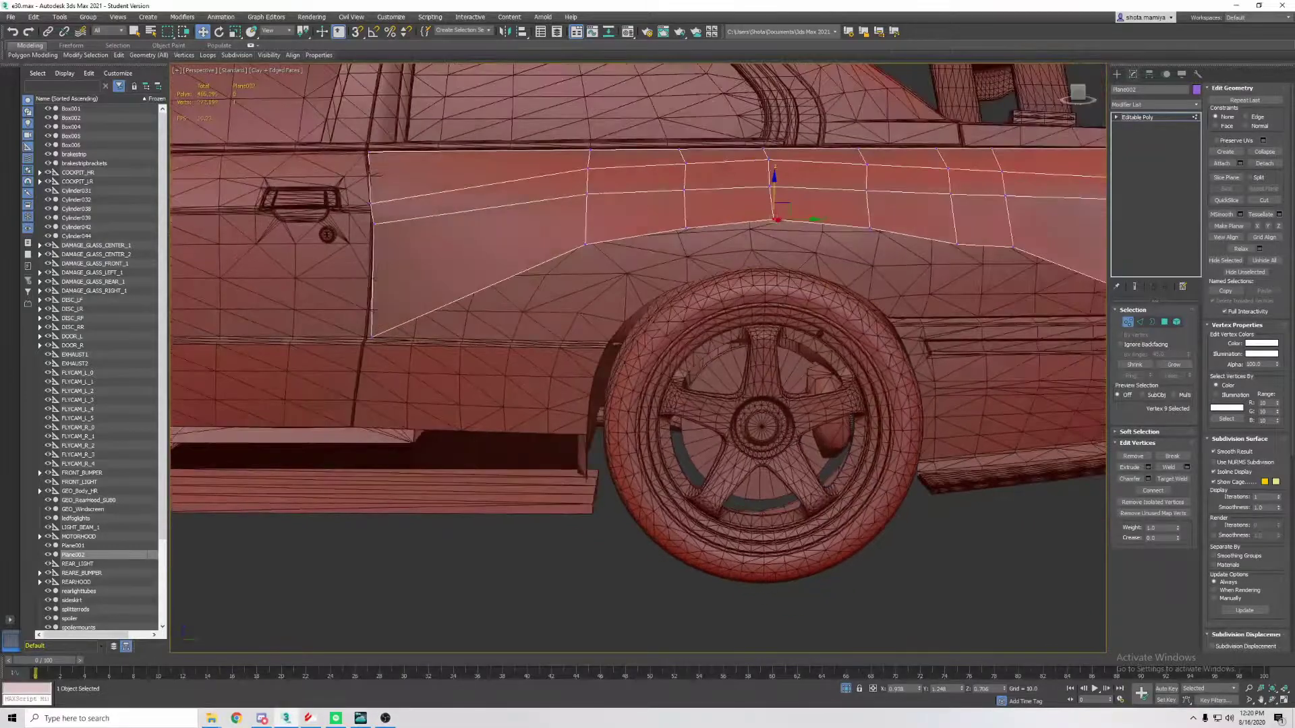
scroll(856, 277, down, 3)
Select the vertices near the top of the fender
click(855, 275)
ctrl+click(815, 280)
scroll(816, 282, down, 2)
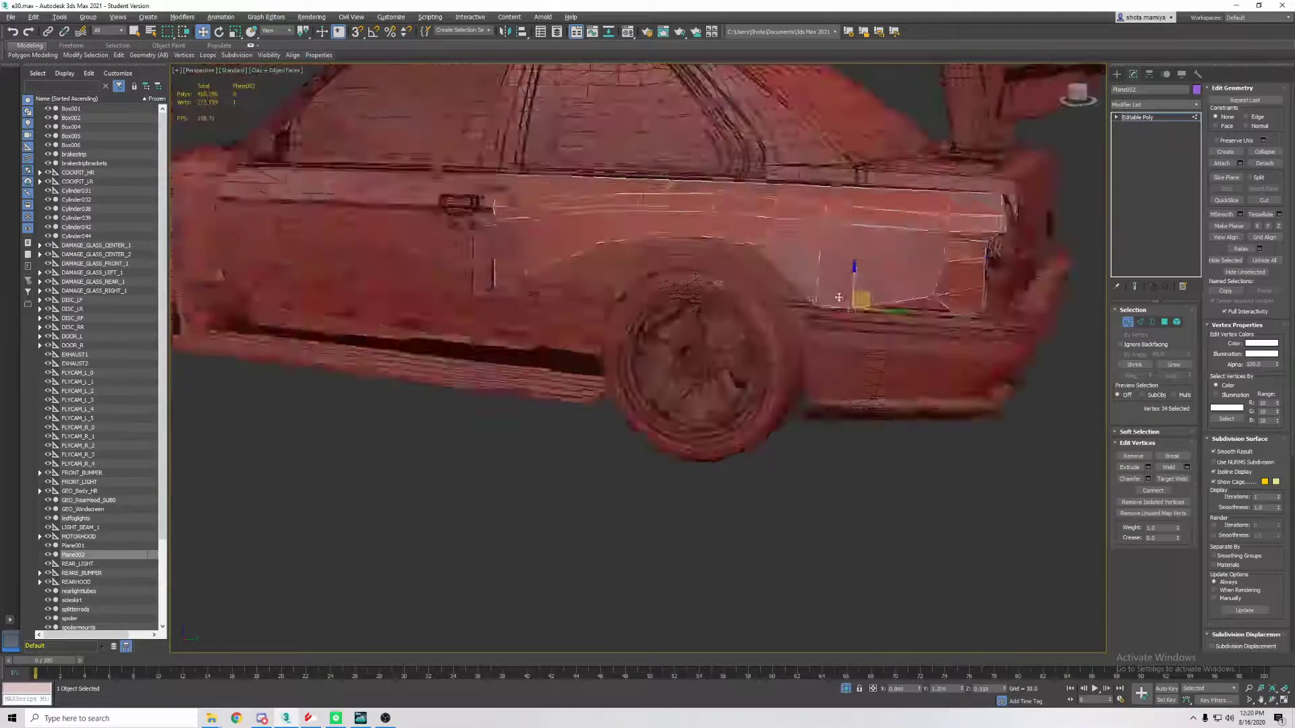
mouse_move(859, 290)
alt+middle_down()
mouse_move(839, 298)
mouse_move(868, 269)
mouse_move(845, 312)
mouse_move(823, 229)
alt+middle_up()
scroll(845, 313, up, 2)
Insert an edge loop across the panel and inspect the fender from the front-left
right_click(823, 229)
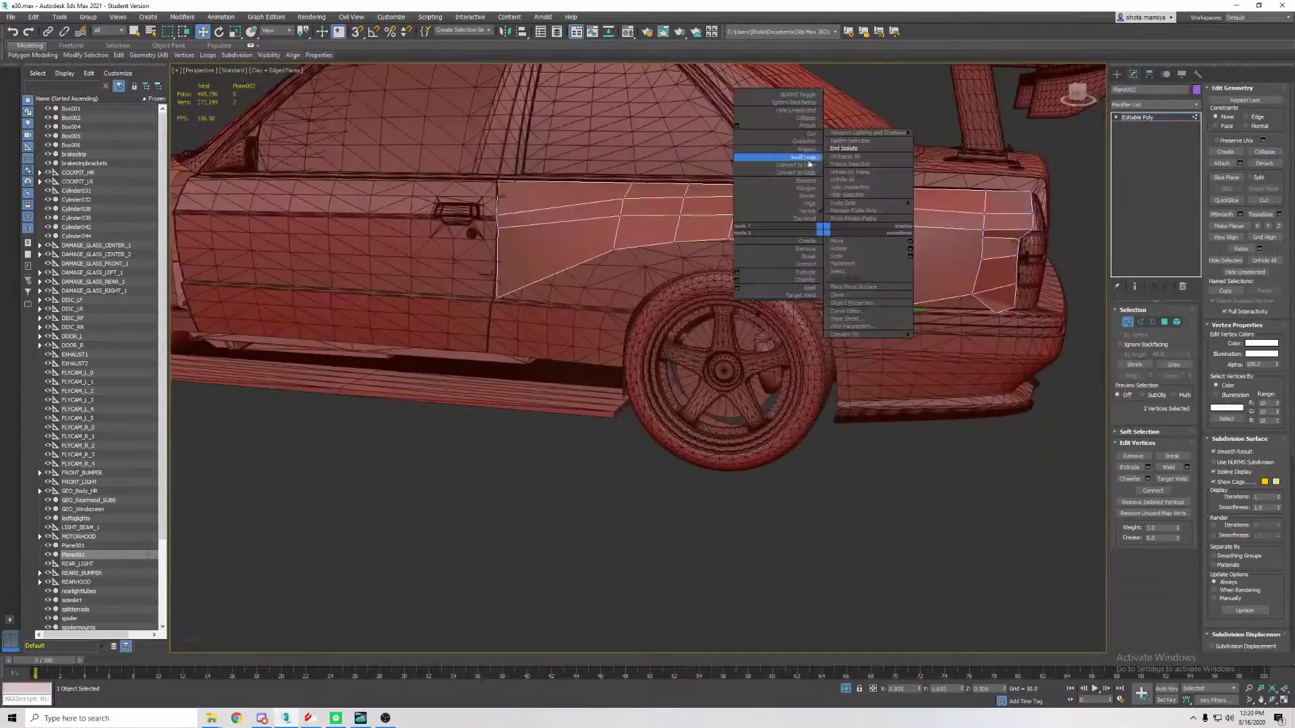
scroll(825, 281, down, 1)
mouse_move(825, 280)
alt+middle_down()
mouse_move(960, 274)
mouse_move(858, 280)
mouse_move(743, 226)
mouse_move(731, 202)
alt+middle_up()
scroll(742, 226, up, 2)
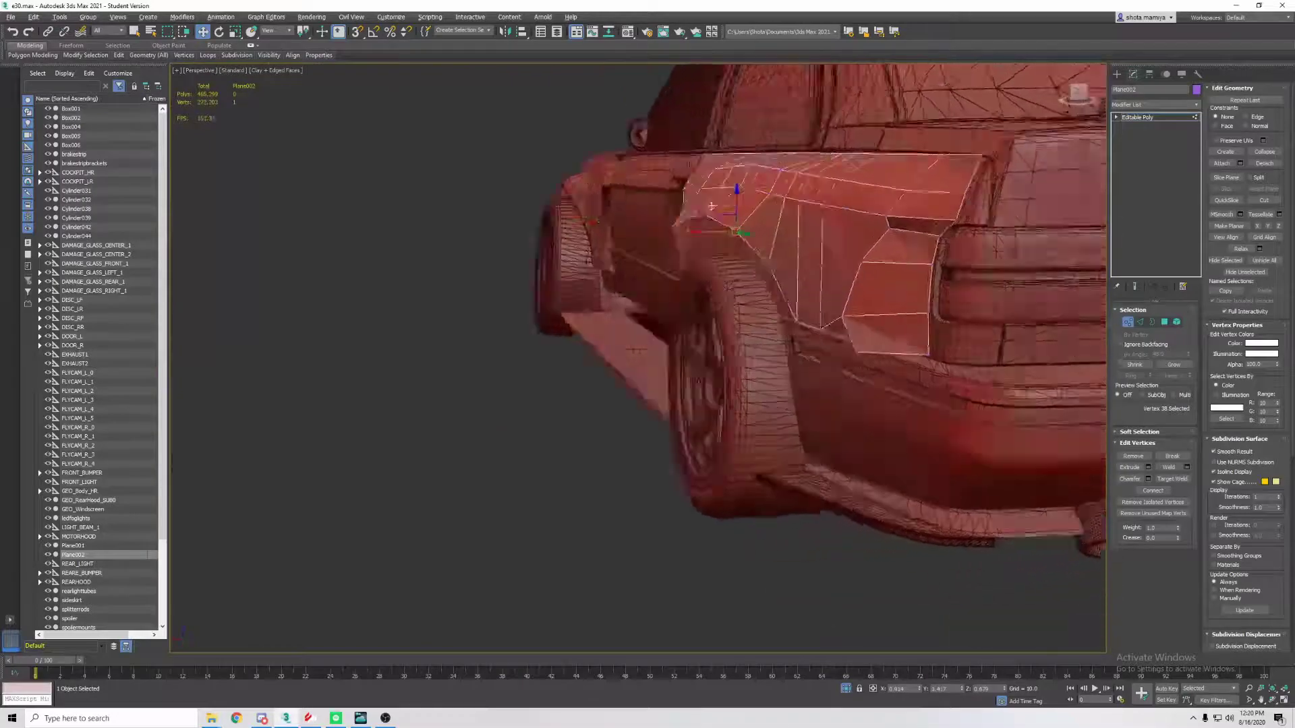
scroll(783, 309, up, 3)
scroll(783, 309, down, 3)
mouse_move(746, 266)
alt+middle_down()
mouse_move(775, 240)
mouse_move(810, 277)
mouse_move(809, 232)
mouse_move(775, 223)
mouse_move(742, 243)
mouse_move(663, 176)
mouse_move(742, 283)
alt+middle_up()
scroll(809, 277, up, 3)
Pick further fender vertices near the taillight to adjust
ctrl+click(809, 277)
scroll(742, 283, up, 2)
ctrl+click(445, 472)
scroll(798, 317, up, 5)
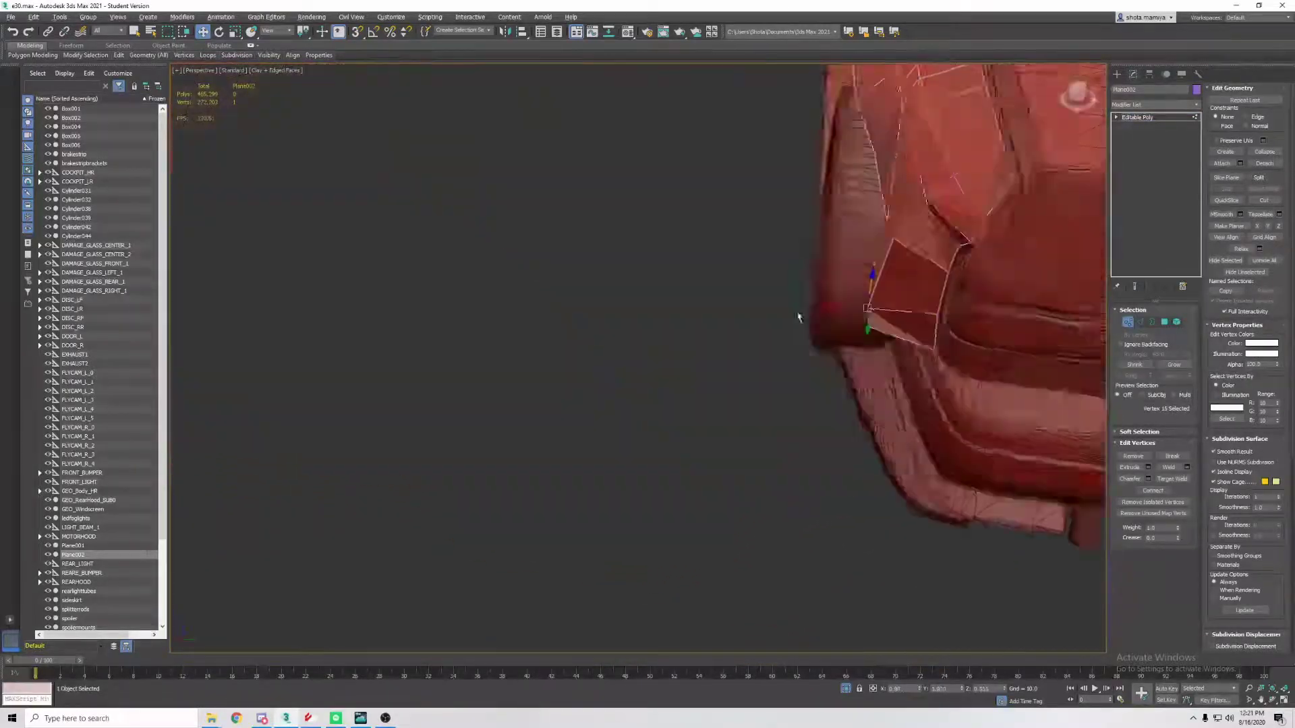
scroll(880, 312, down, 3)
Select a group of vertices along the fender's rear edge
mouse_move(879, 312)
alt+middle_down()
mouse_move(905, 297)
mouse_move(911, 232)
alt+middle_up()
ctrl+click(957, 203)
scroll(968, 188, up, 5)
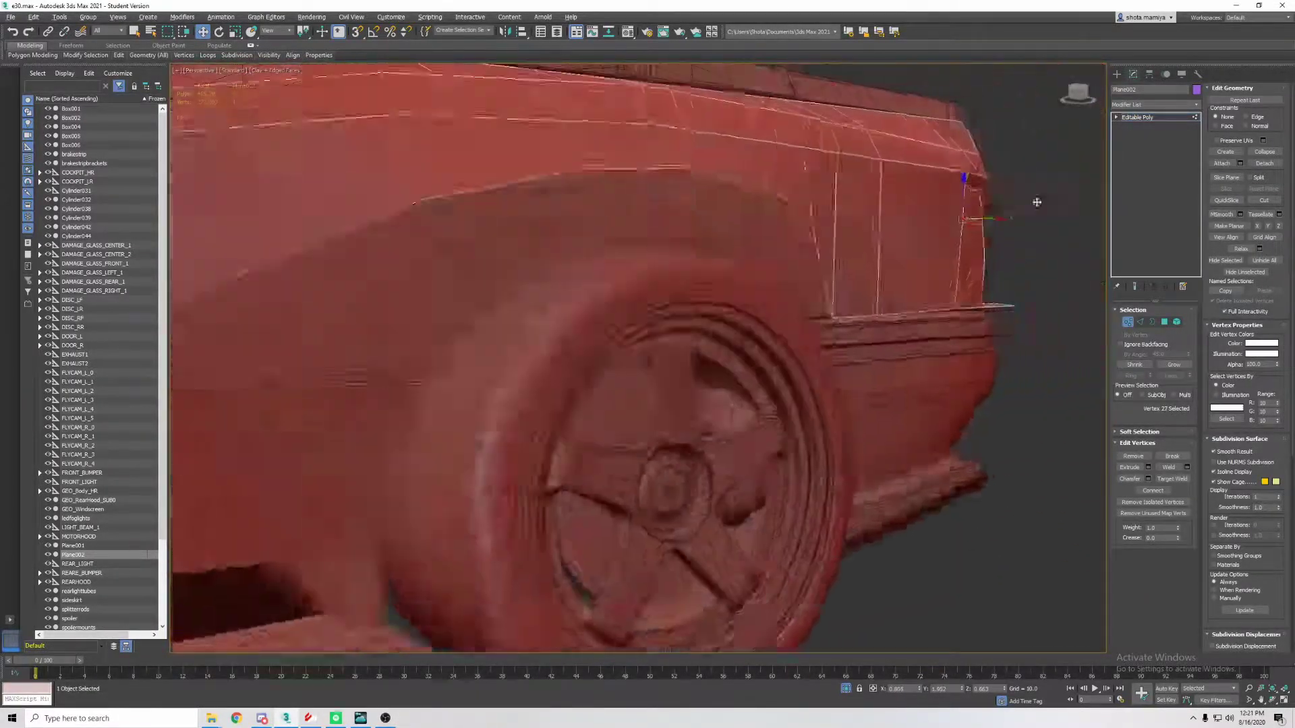
mouse_move(969, 188)
alt+middle_down()
mouse_move(847, 308)
mouse_move(801, 260)
mouse_move(783, 270)
mouse_move(913, 284)
mouse_move(824, 277)
mouse_move(811, 394)
alt+middle_up()
scroll(820, 307, down, 3)
scroll(782, 257, up, 3)
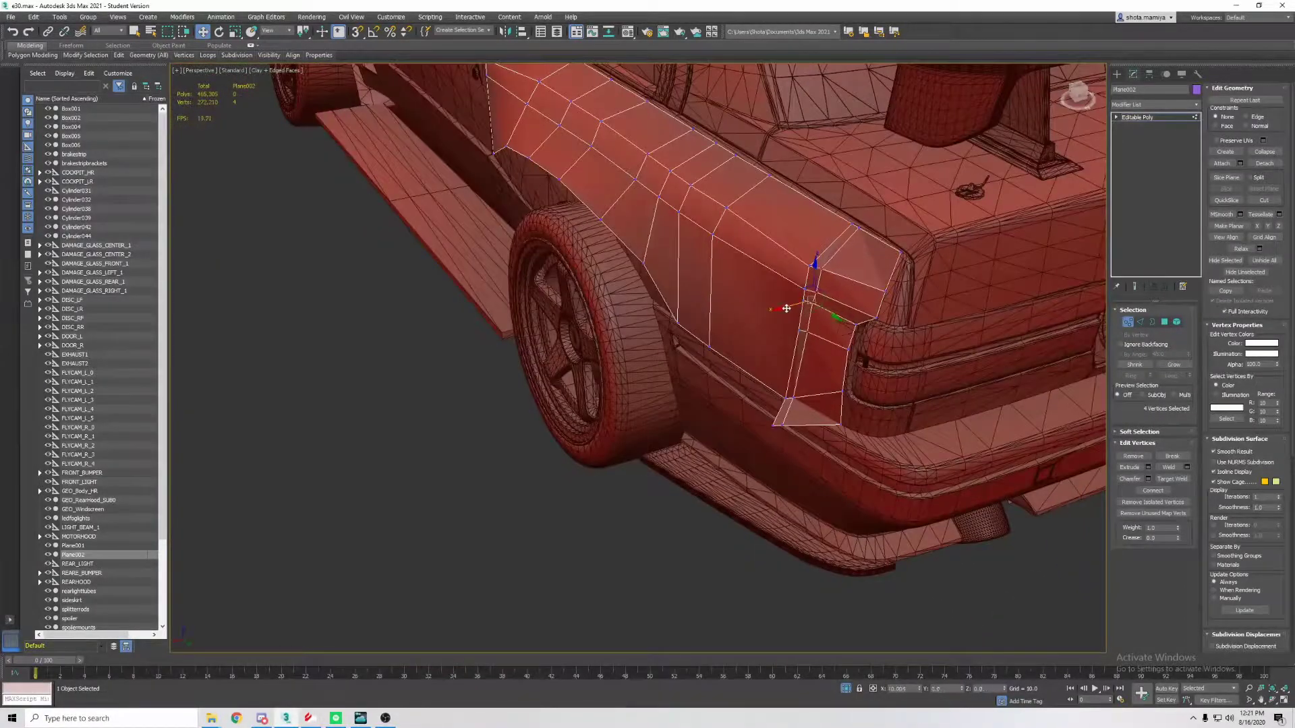
Select the rear quarter vertex and the lower corner vertex of the panel
mouse_move(786, 308)
alt+middle_down()
mouse_move(837, 283)
mouse_move(825, 327)
mouse_move(848, 290)
alt+middle_up()
click(829, 298)
click(850, 326)
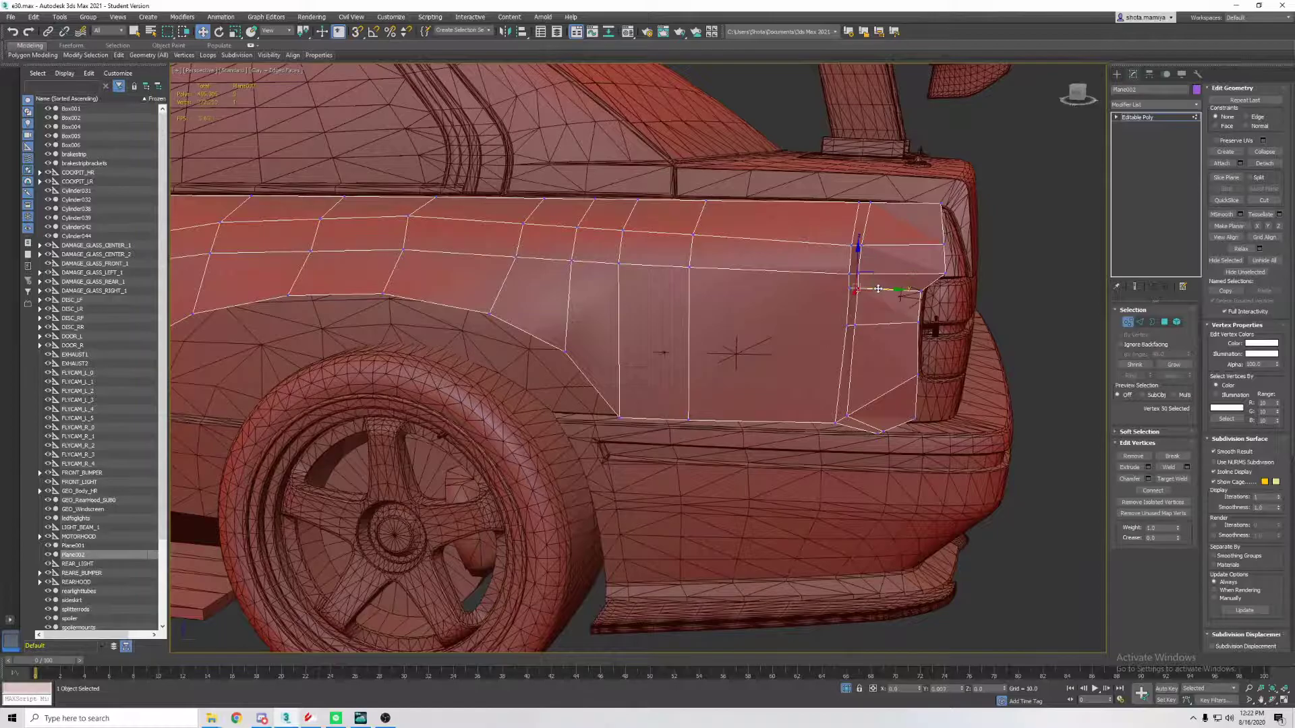
mouse_move(878, 289)
alt+middle_down()
mouse_move(852, 405)
mouse_move(897, 347)
mouse_move(894, 381)
mouse_move(917, 351)
alt+middle_up()
click(889, 376)
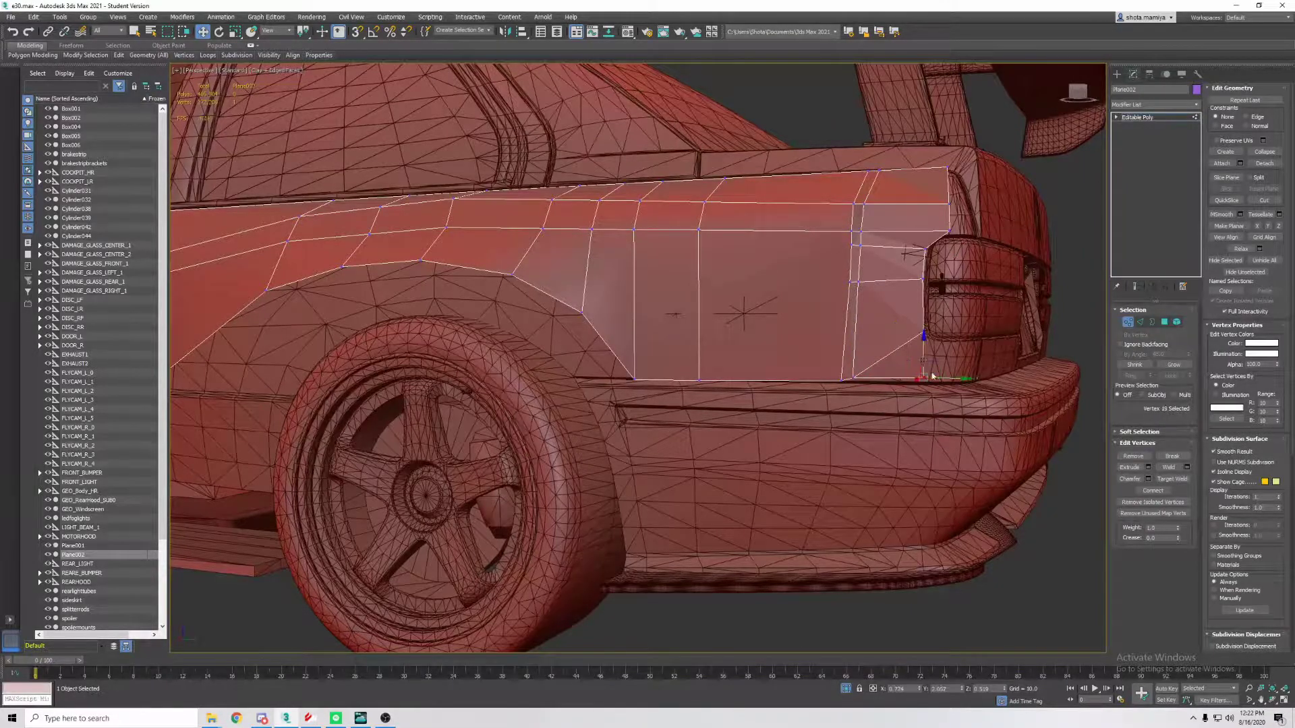
mouse_move(856, 365)
alt+middle_down()
mouse_move(850, 384)
mouse_move(848, 341)
mouse_move(909, 400)
mouse_move(897, 340)
mouse_move(943, 346)
alt+middle_up()
Adjust the vertices beside the taillight edge
ctrl+click(889, 290)
scroll(904, 323, up, 2)
scroll(929, 331, up, 2)
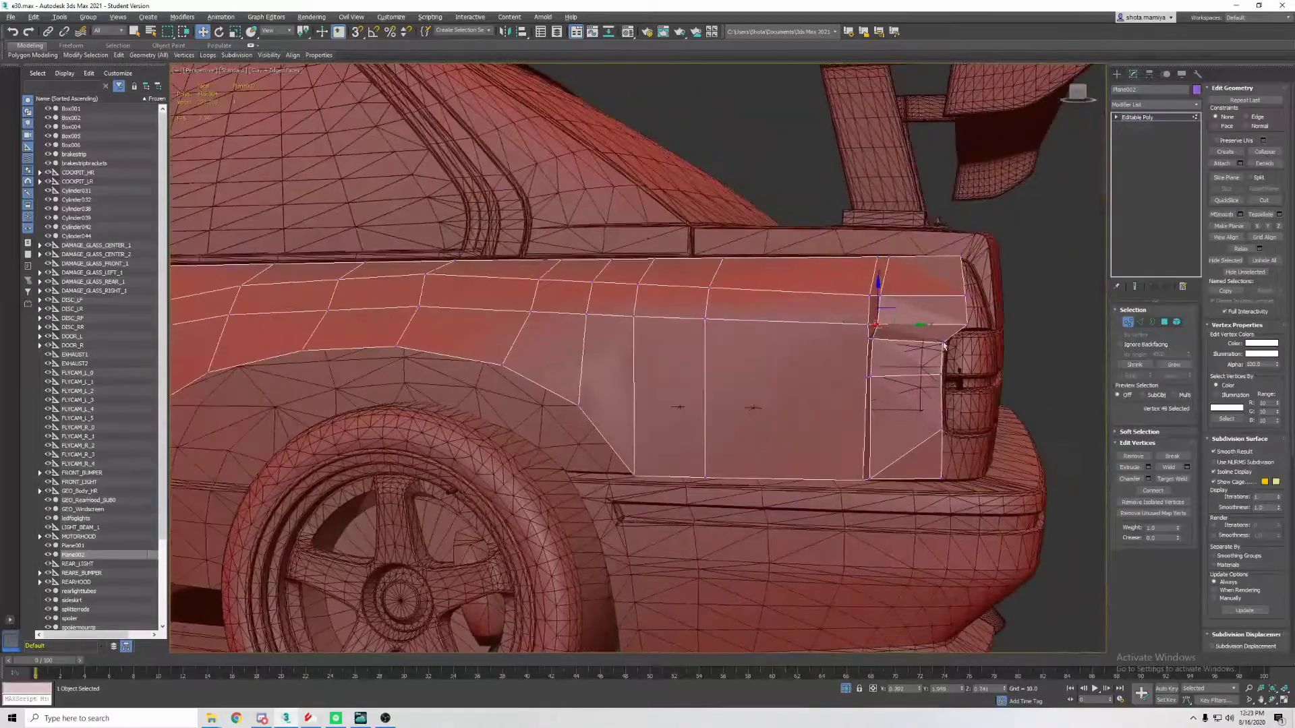
scroll(954, 311, down, 4)
scroll(931, 303, up, 4)
click(880, 294)
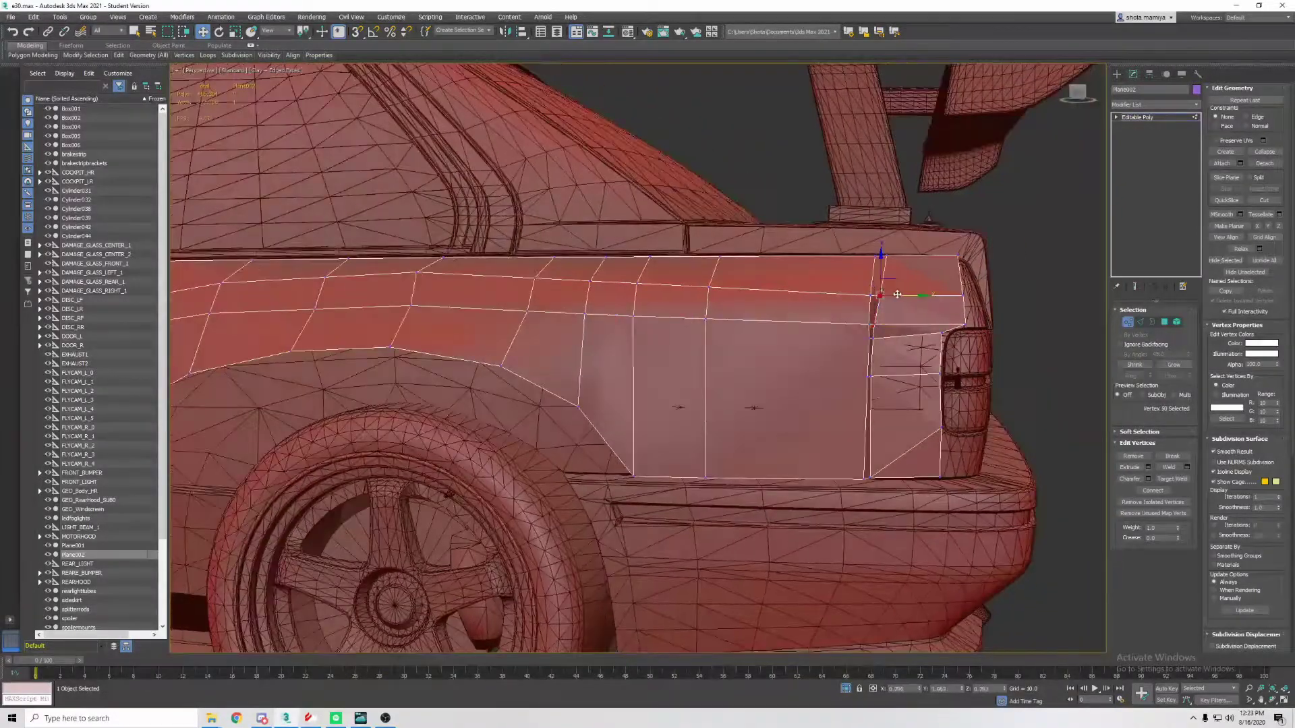
scroll(879, 377, down, 3)
Adjust the upper corner vertex and the next vertex along the panel top
alt+middle_drag(880, 377, 877, 337)
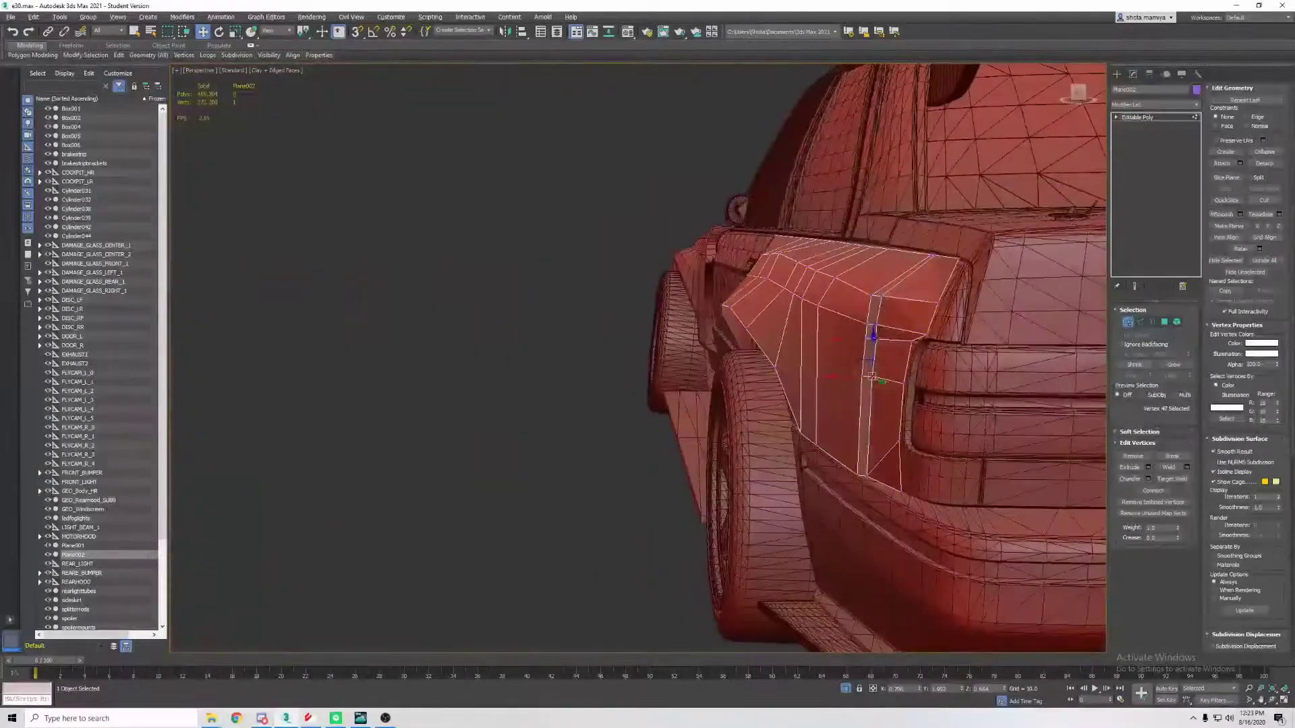
click(875, 336)
scroll(877, 336, up, 3)
scroll(968, 348, down, 3)
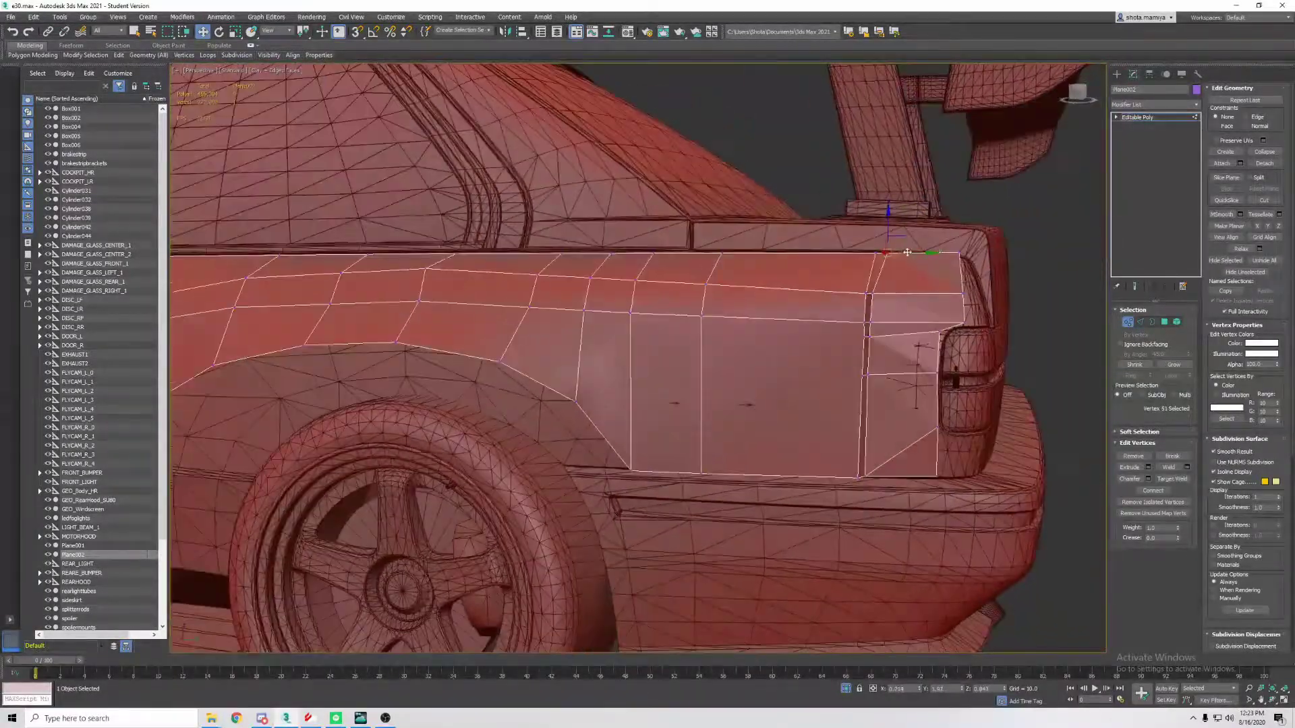
click(884, 260)
Toggle edged faces and Vertex mode to check the panel from a low side angle
key(F4)
mouse_move(883, 260)
alt+middle_down()
mouse_move(888, 363)
mouse_move(934, 367)
mouse_move(833, 353)
mouse_move(972, 356)
mouse_move(791, 253)
mouse_move(881, 262)
mouse_move(838, 329)
alt+middle_up()
key(1)
key(F4)
scroll(971, 356, up, 2)
key(1)
Adjust the rear-corner and rear-edge vertices so the panel sits flush at the back
click(791, 252)
click(790, 300)
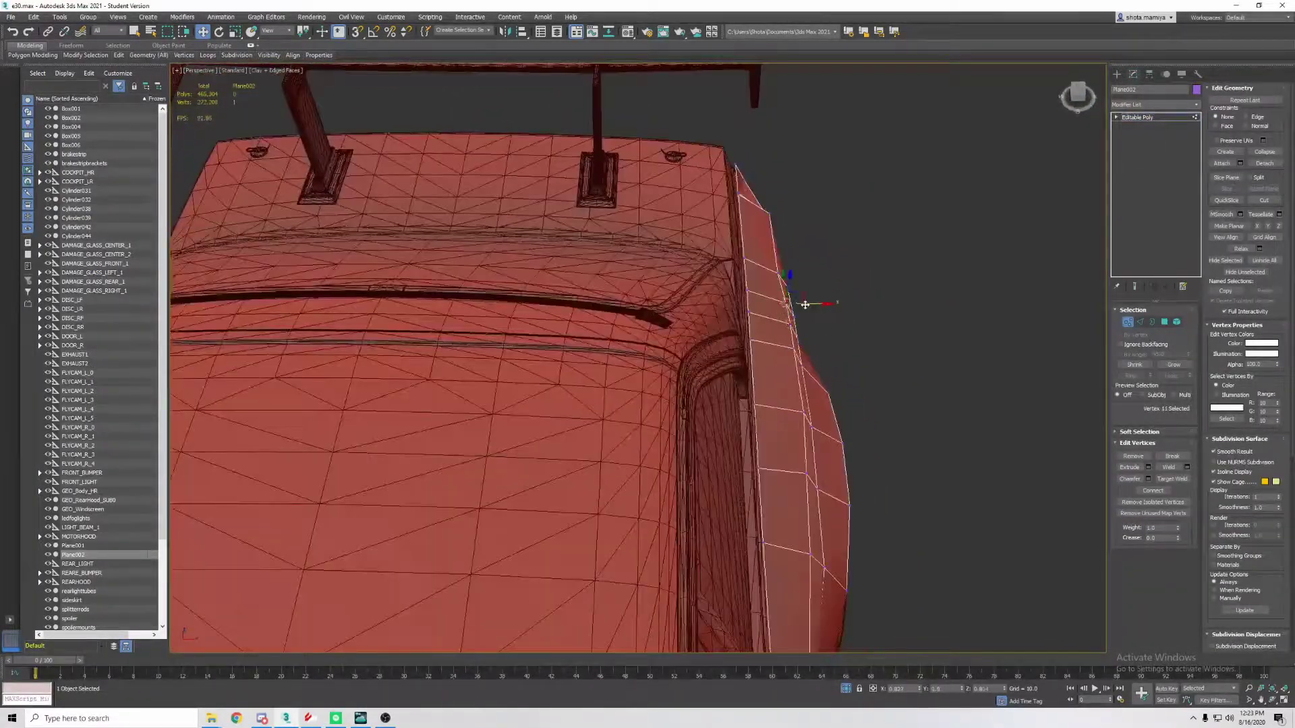
mouse_move(805, 275)
alt+middle_down()
mouse_move(613, 237)
mouse_move(793, 323)
mouse_move(776, 283)
mouse_move(786, 311)
alt+middle_up()
click(786, 312)
mouse_move(788, 292)
alt+middle_down()
mouse_move(908, 318)
mouse_move(800, 313)
mouse_move(818, 289)
mouse_move(835, 312)
mouse_move(815, 289)
mouse_move(787, 295)
mouse_move(769, 269)
mouse_move(939, 297)
mouse_move(890, 321)
mouse_move(898, 291)
mouse_move(920, 327)
mouse_move(871, 283)
mouse_move(866, 297)
alt+middle_up()
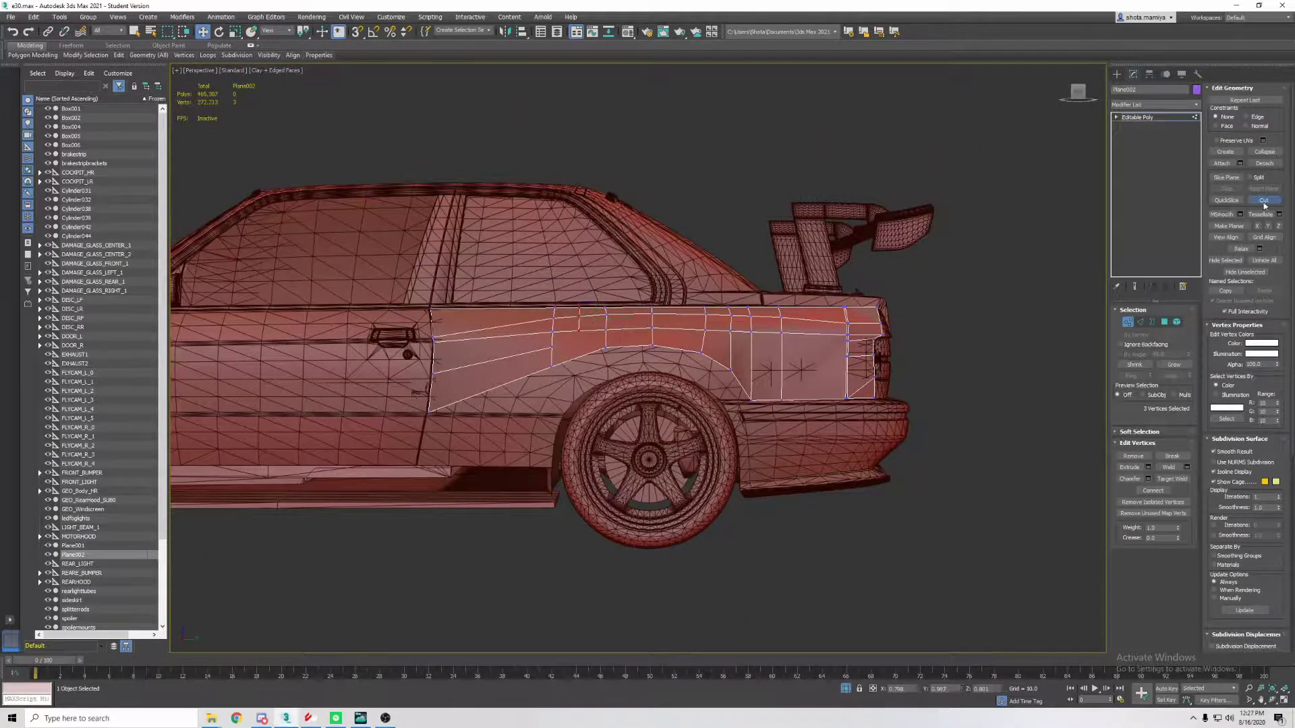
Select the flare panel's front and arch vertices, move them, and flatten them with Make Planar Y
mouse_move(568, 391)
alt+middle_down()
mouse_move(415, 430)
mouse_move(676, 373)
mouse_move(540, 385)
mouse_move(570, 376)
mouse_move(807, 356)
alt+middle_up()
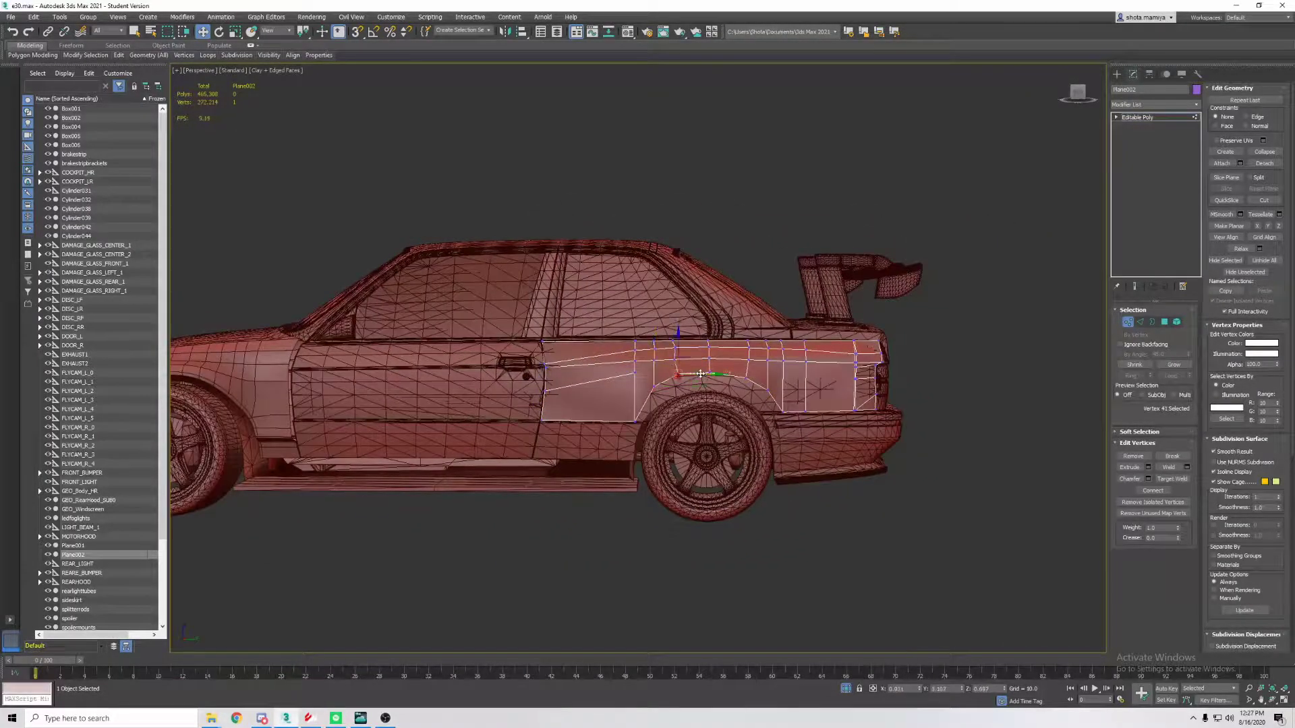
drag(654, 345, 670, 359)
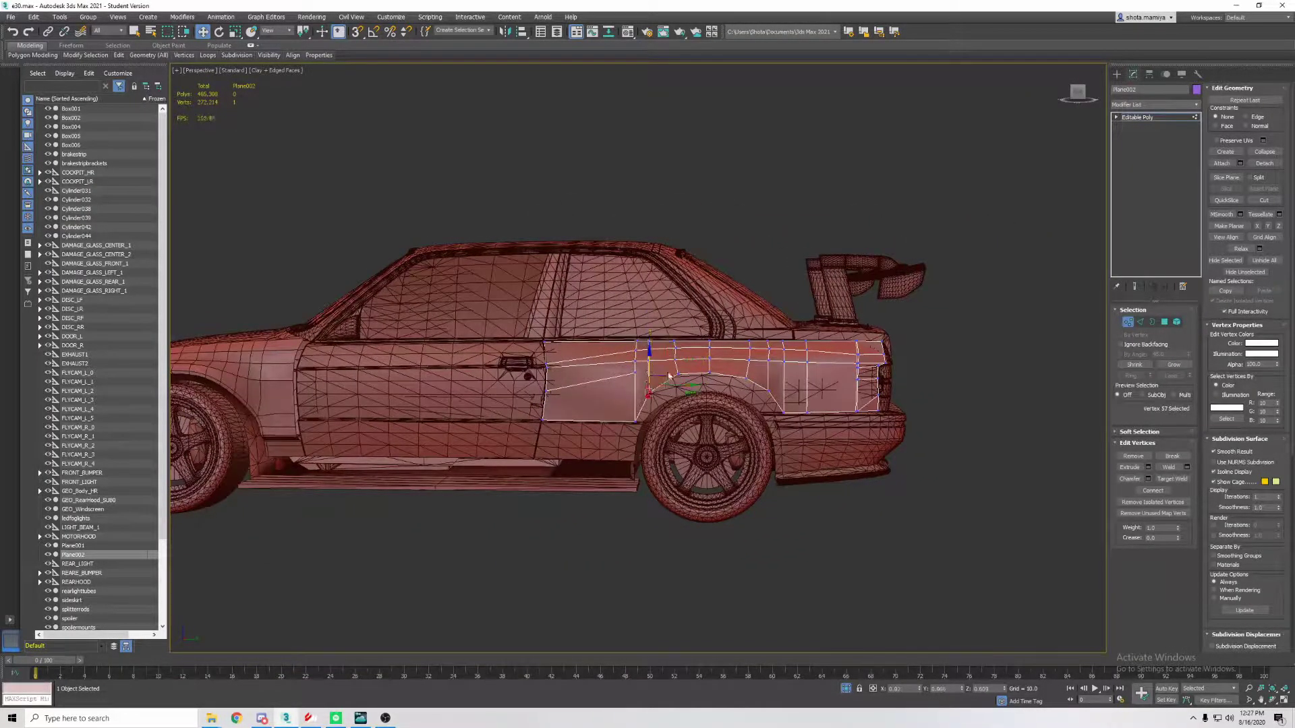
alt+middle_drag(663, 362, 674, 396)
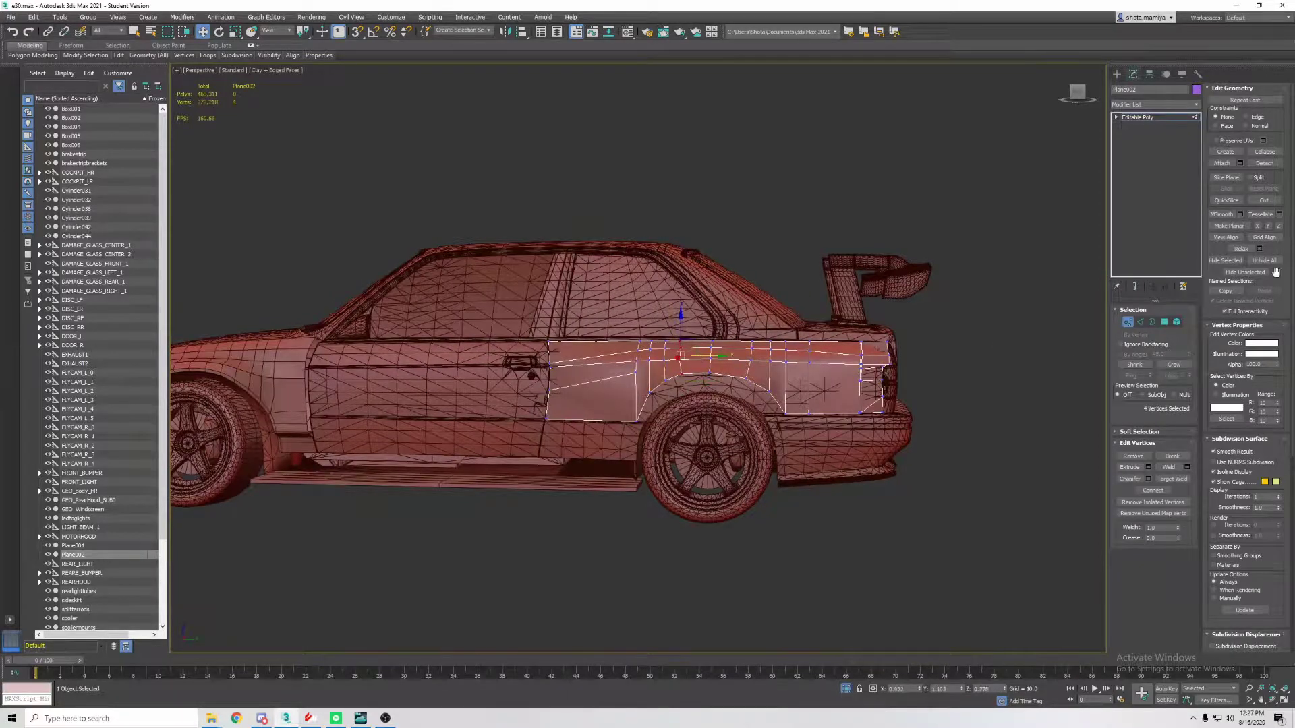
mouse_move(713, 354)
alt+middle_down()
mouse_move(688, 364)
mouse_move(715, 373)
alt+middle_up()
click(682, 368)
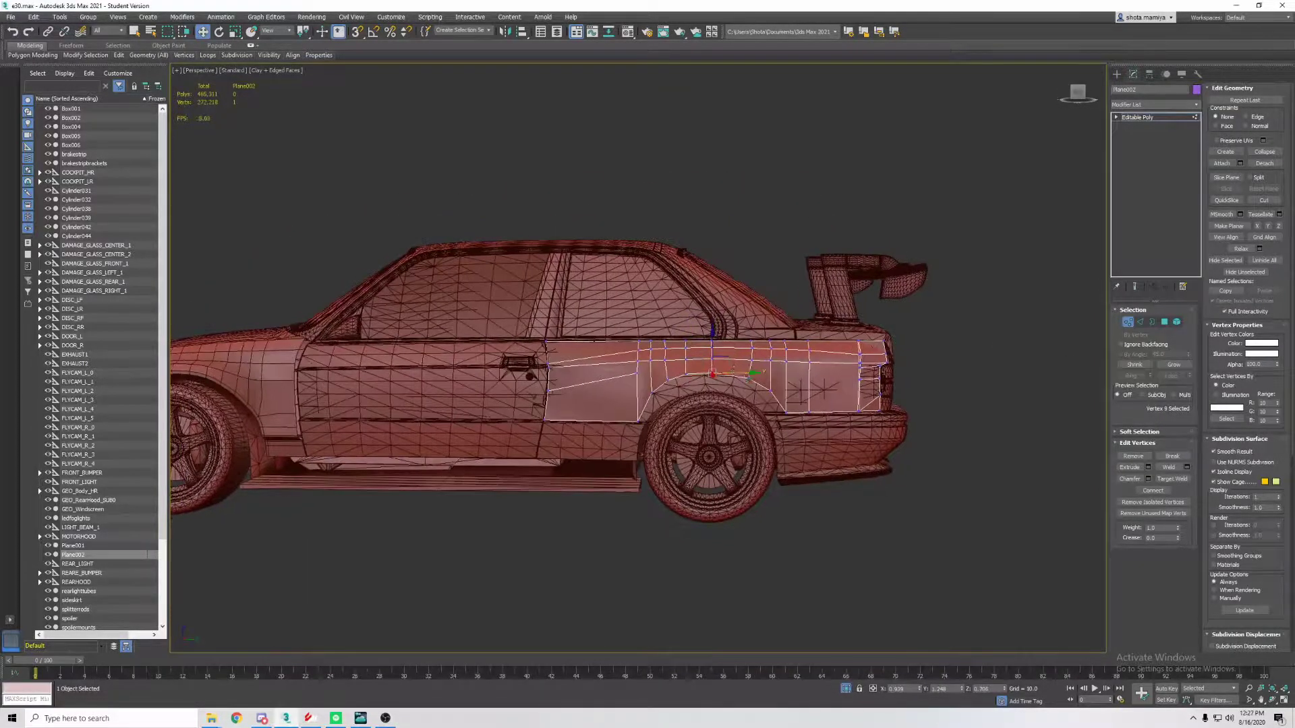
click(736, 368)
key(w)
scroll(732, 361, up, 4)
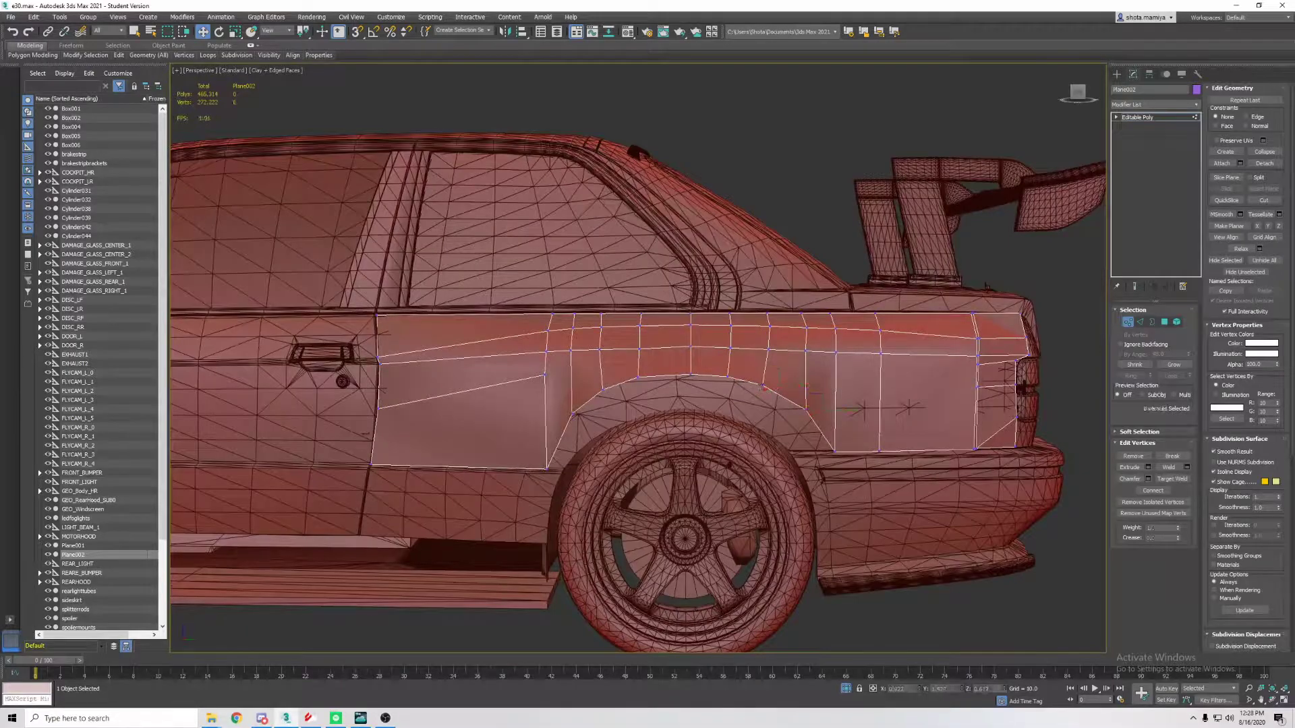
alt+middle_drag(621, 331, 604, 326)
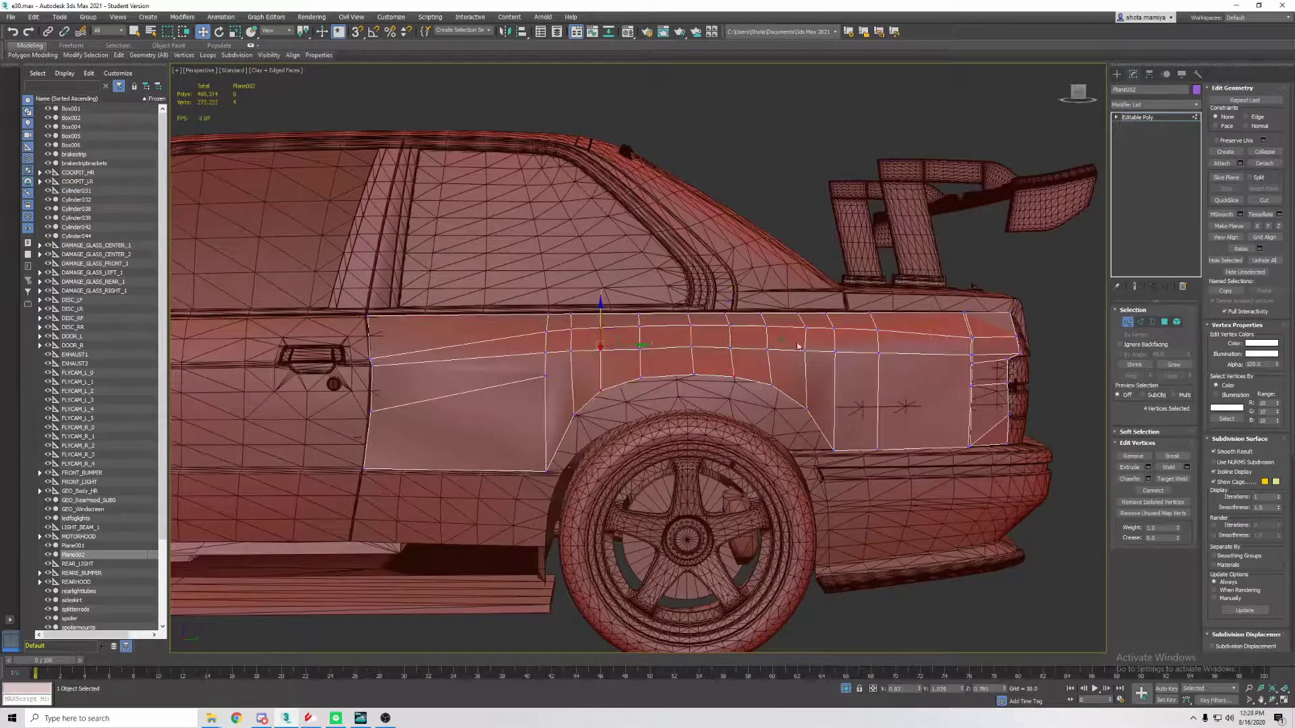
click(1270, 230)
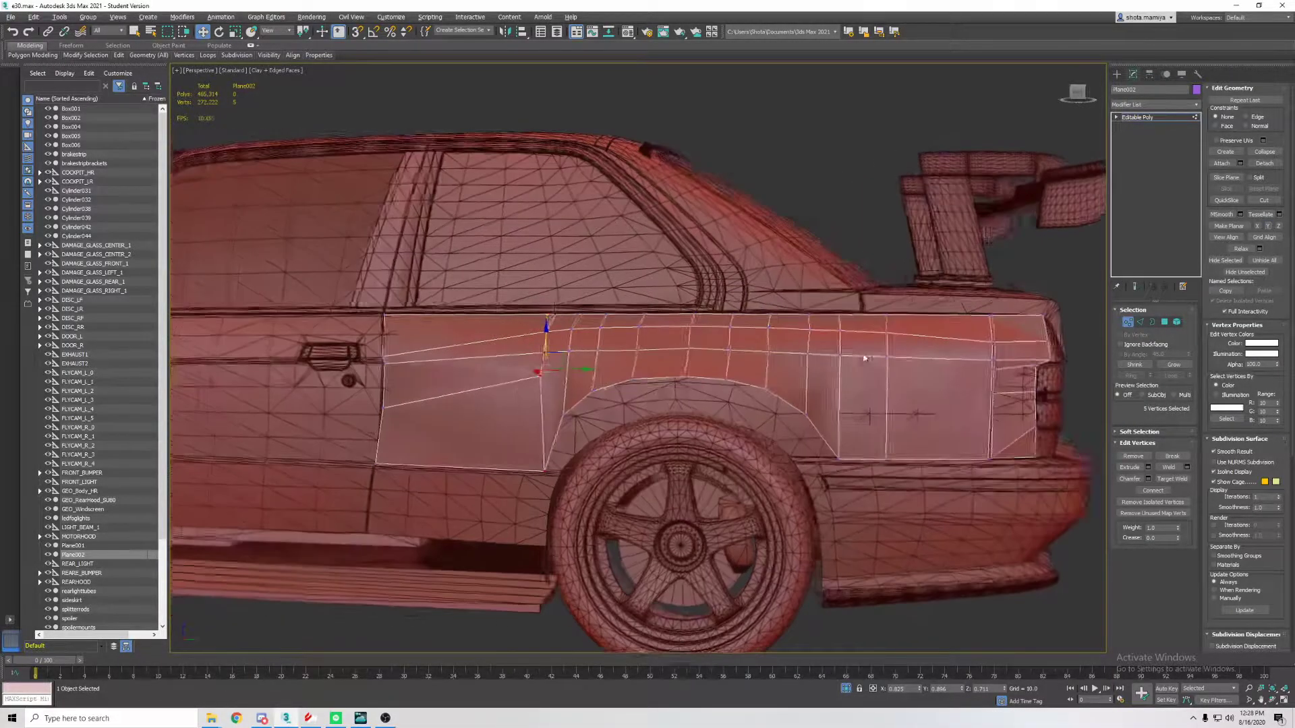
Pick the next row of panel vertices, then clear the selection and inspect along the rear flank
click(813, 331)
alt+middle_drag(809, 303, 967, 353)
click(563, 383)
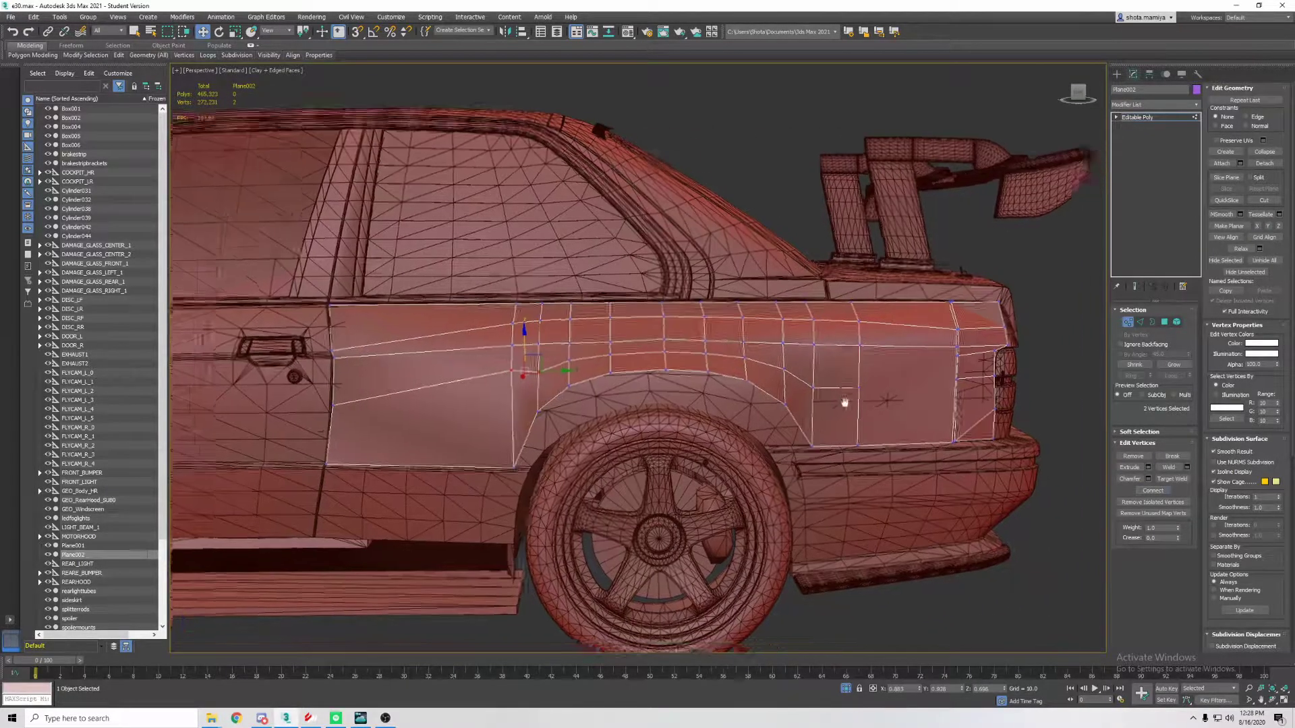
mouse_move(563, 384)
alt+middle_down()
mouse_move(534, 383)
mouse_move(991, 368)
alt+middle_up()
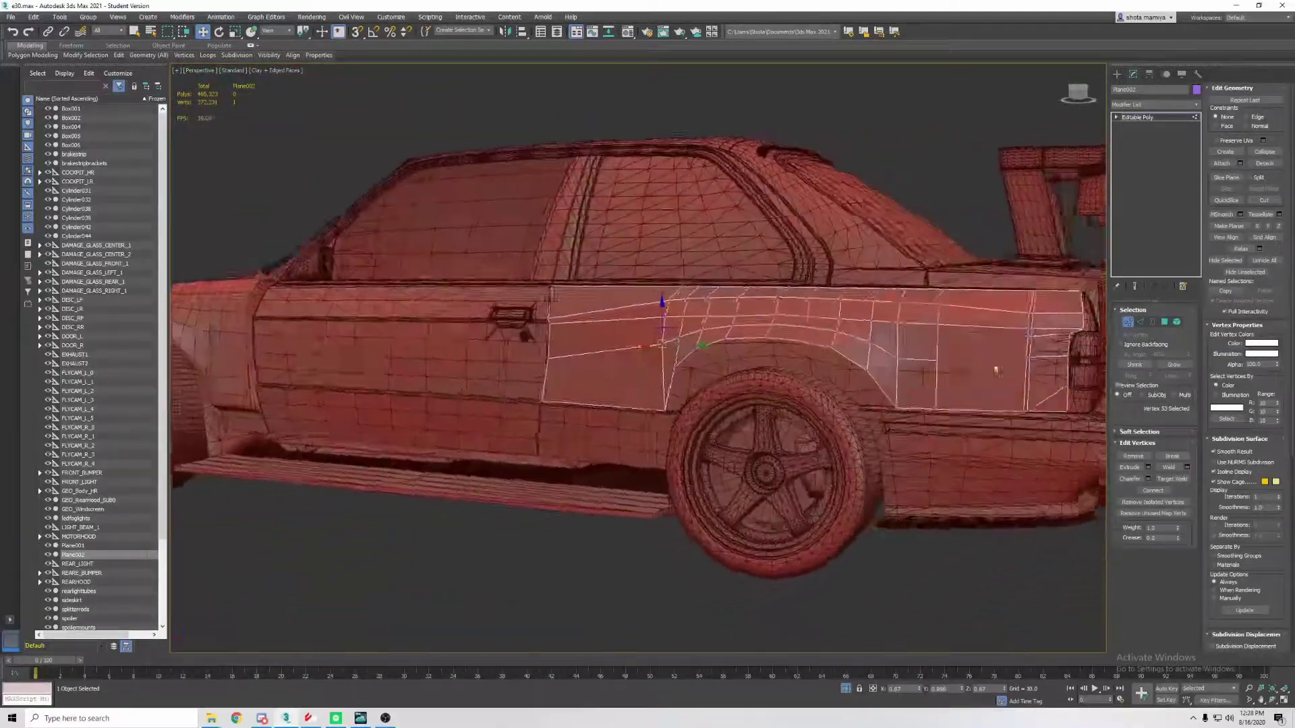
scroll(806, 359, up, 5)
scroll(932, 415, down, 2)
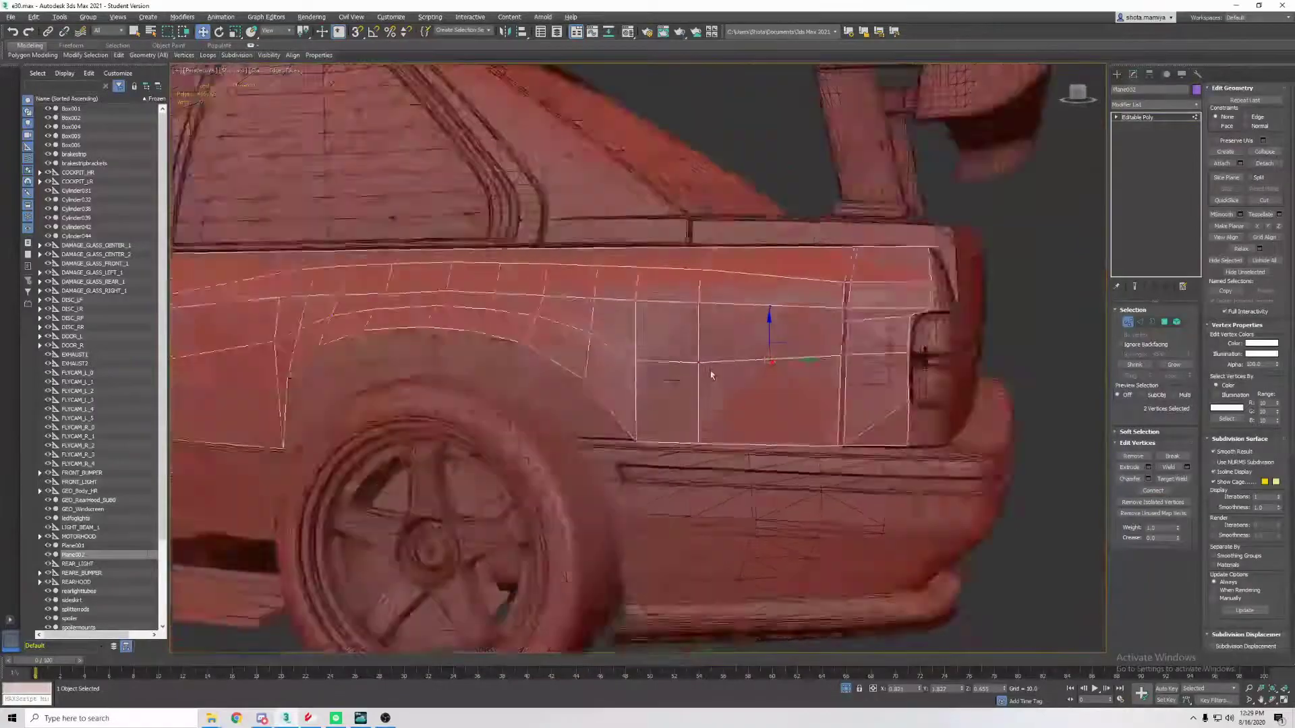
mouse_move(932, 415)
alt+middle_down()
mouse_move(677, 380)
mouse_move(742, 347)
alt+middle_up()
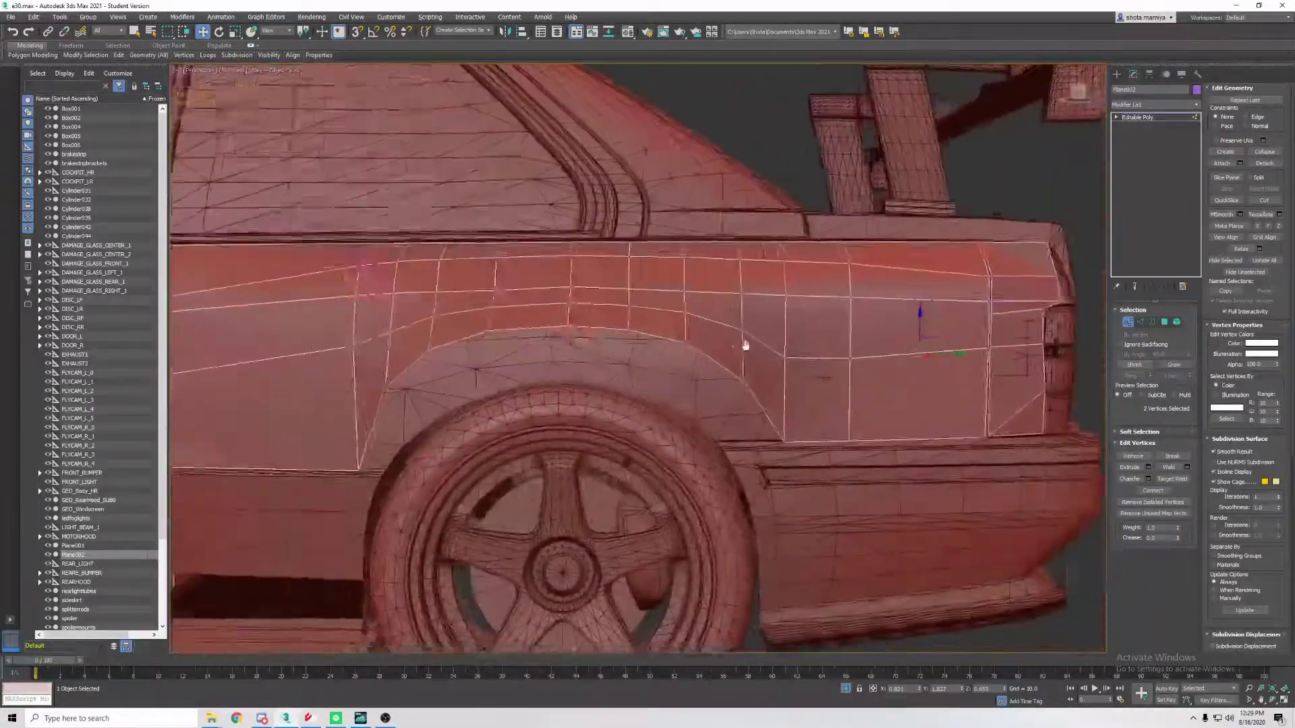
scroll(742, 347, up, 3)
Select a rear-panel vertex and the arch-top vertex to even out the curve over the wheel
click(434, 380)
scroll(820, 372, down, 3)
click(688, 333)
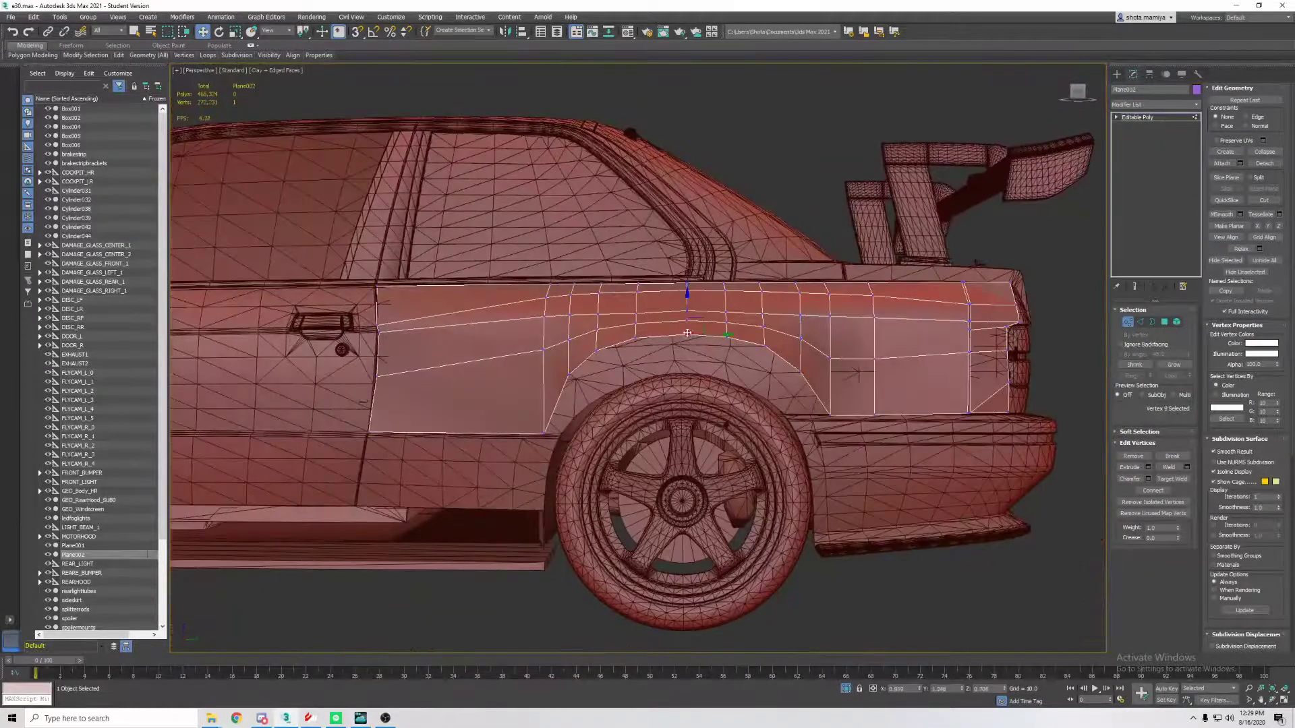
right_click(647, 293)
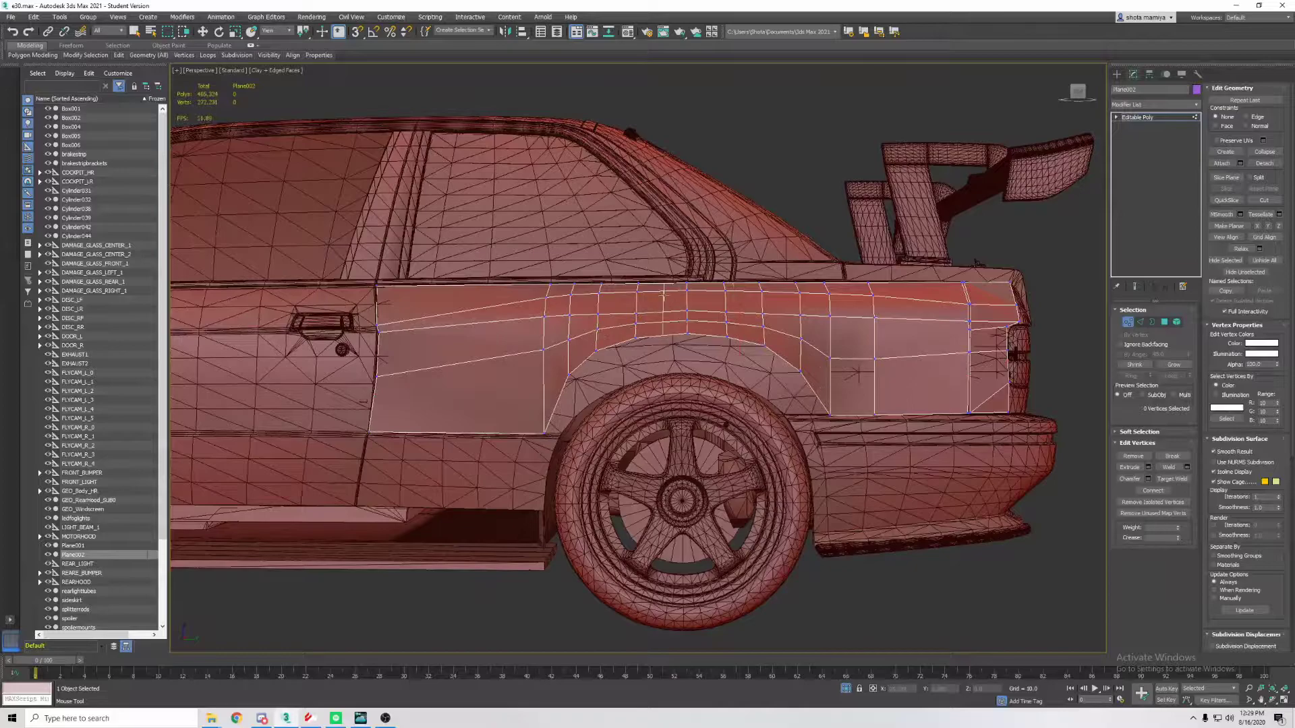
alt+middle_drag(704, 317, 742, 282)
mouse_move(729, 337)
alt+middle_down()
mouse_move(770, 289)
mouse_move(678, 311)
alt+middle_up()
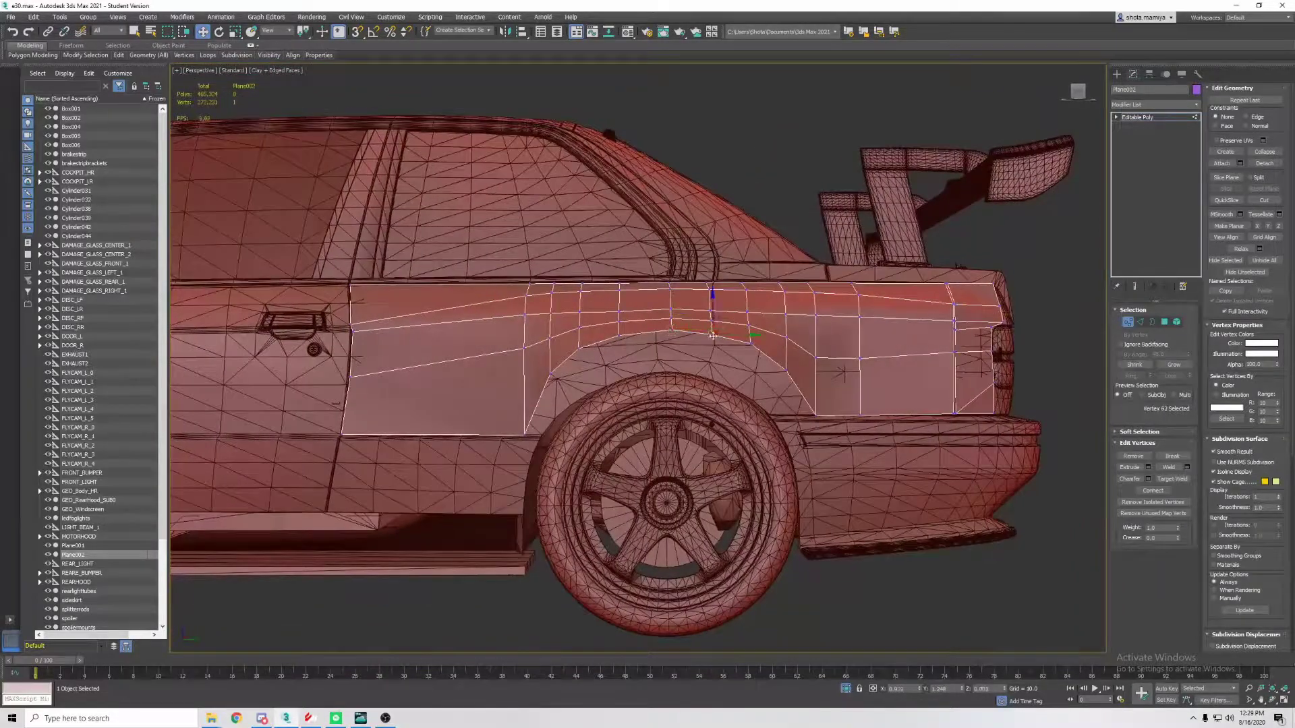
scroll(713, 335, down, 2)
scroll(742, 364, up, 8)
In Edge mode, remove two arch edges from the selection and check the car from the rear
key(2)
scroll(653, 375, down, 6)
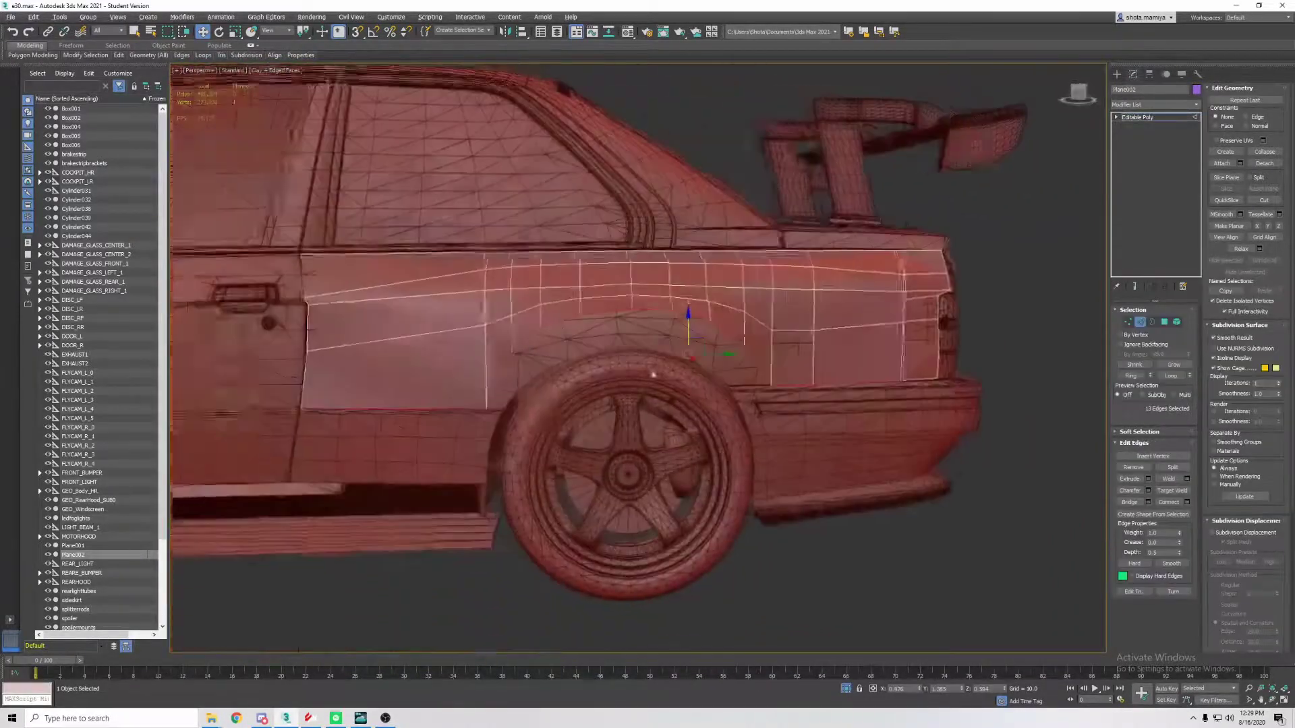
alt+click(514, 395)
scroll(882, 382, down, 2)
alt+middle_drag(882, 383, 897, 280)
key(w)
mouse_move(676, 324)
alt+middle_down()
mouse_move(477, 321)
mouse_move(694, 332)
mouse_move(762, 361)
mouse_move(749, 369)
alt+middle_up()
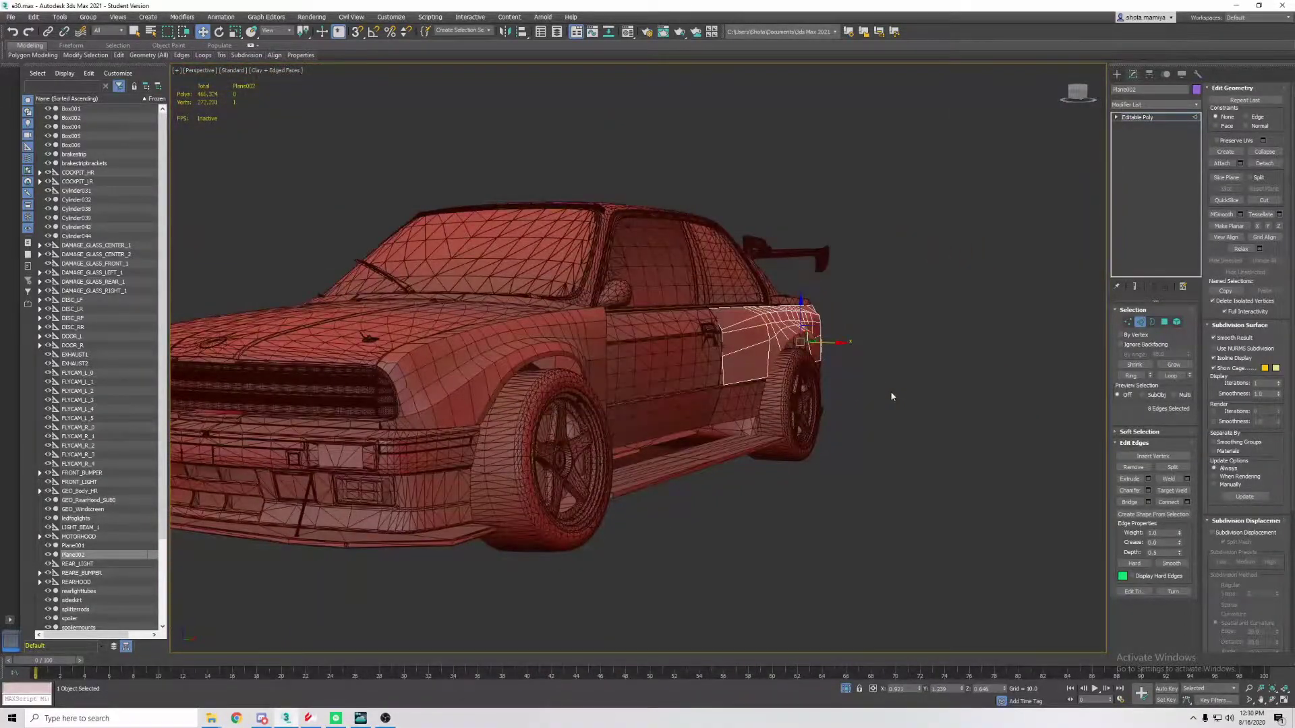
alt+middle_drag(892, 396, 485, 326)
In Polygon mode, select and adjust a flare panel polygon, checking it in clay shading
key(4)
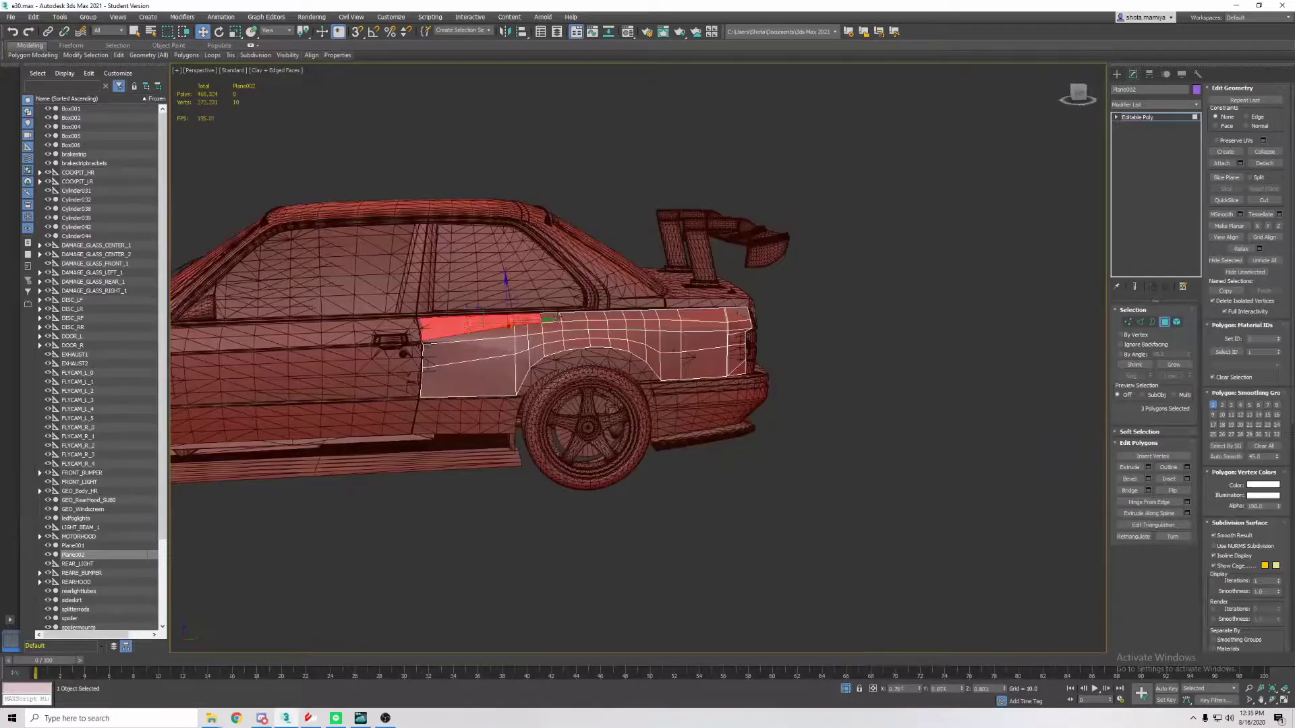
alt+middle_drag(652, 315, 888, 381)
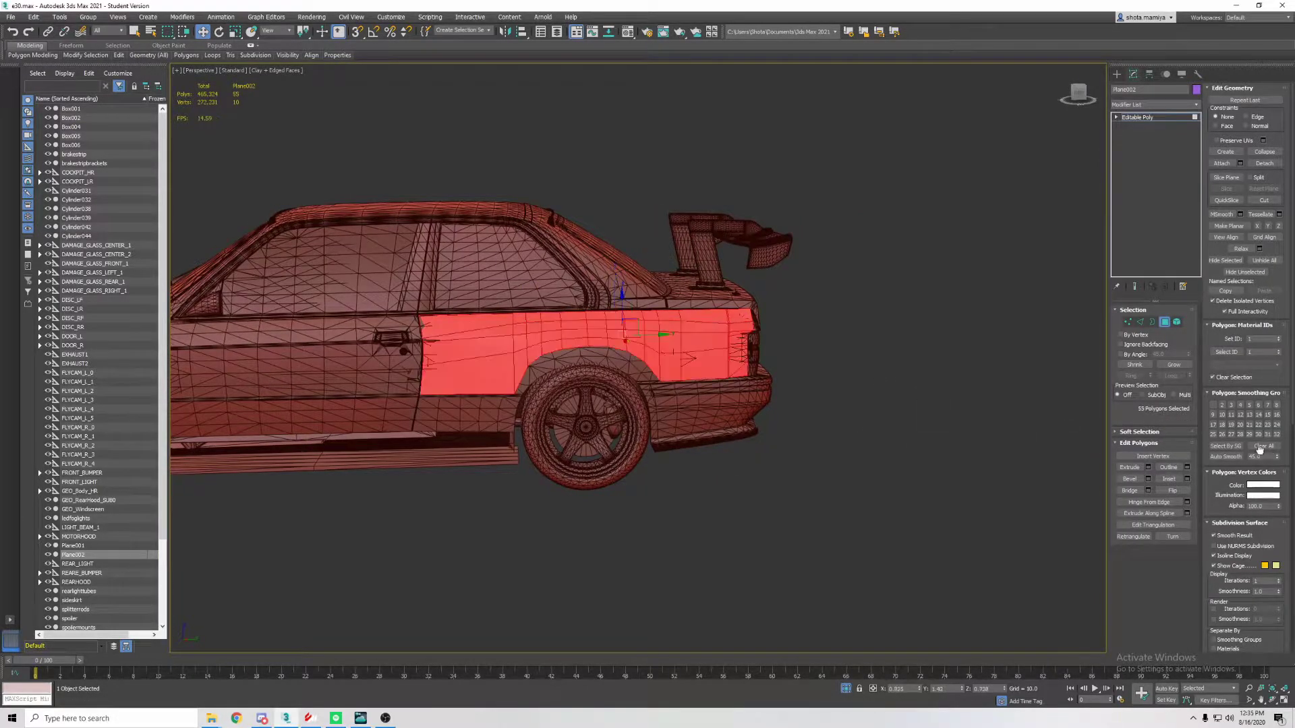
click(478, 322)
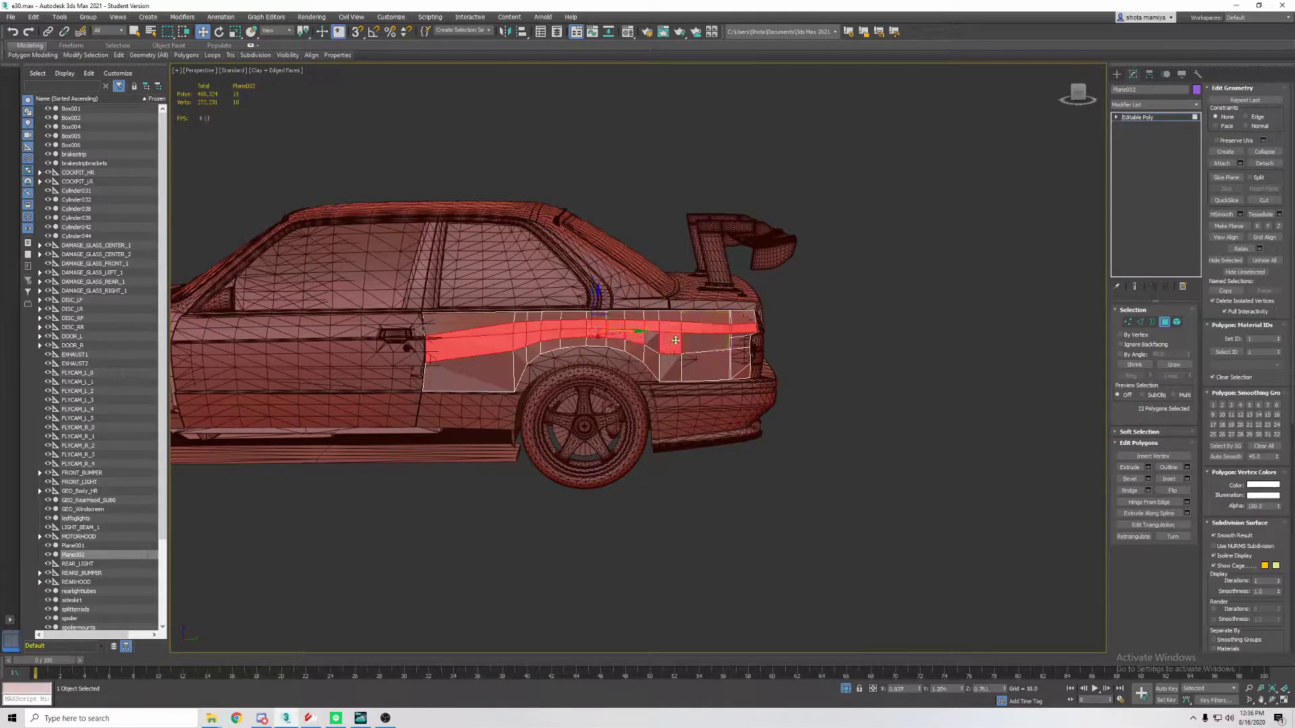
mouse_move(675, 340)
alt+middle_down()
mouse_move(717, 370)
mouse_move(659, 376)
mouse_move(807, 391)
alt+middle_up()
click(772, 367)
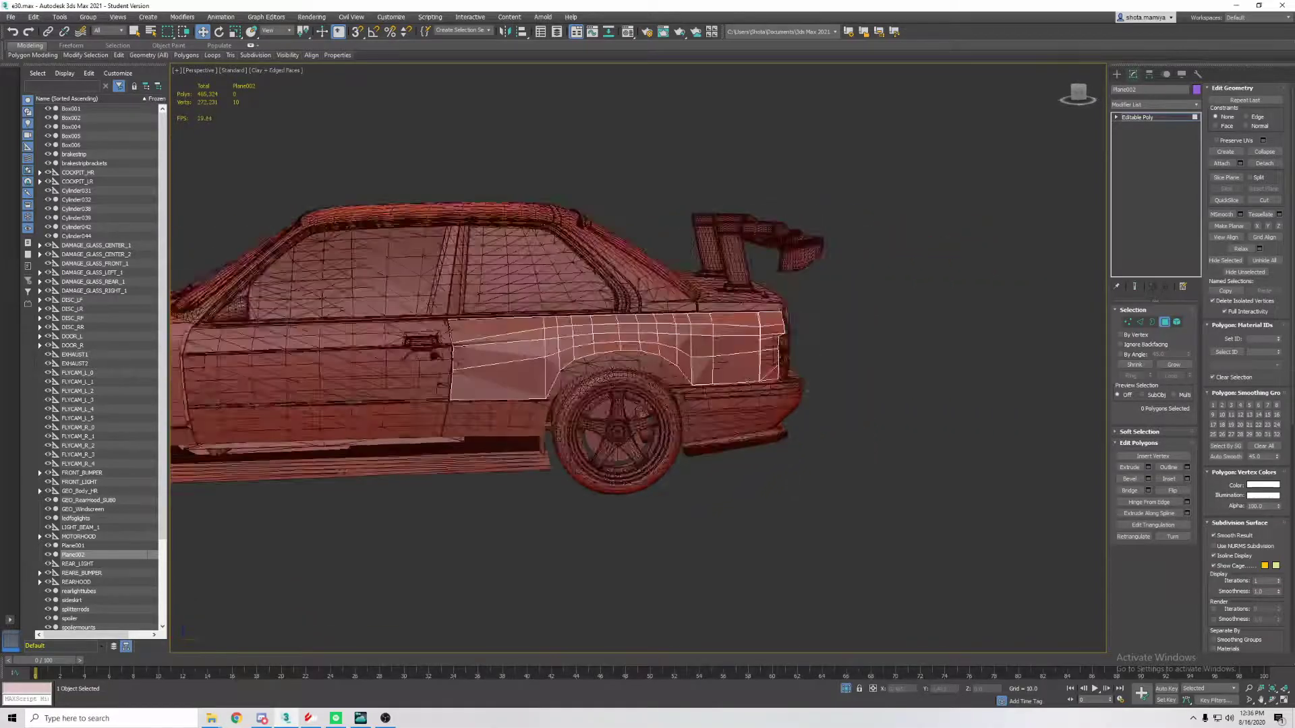
scroll(897, 392, up, 3)
key(F4)
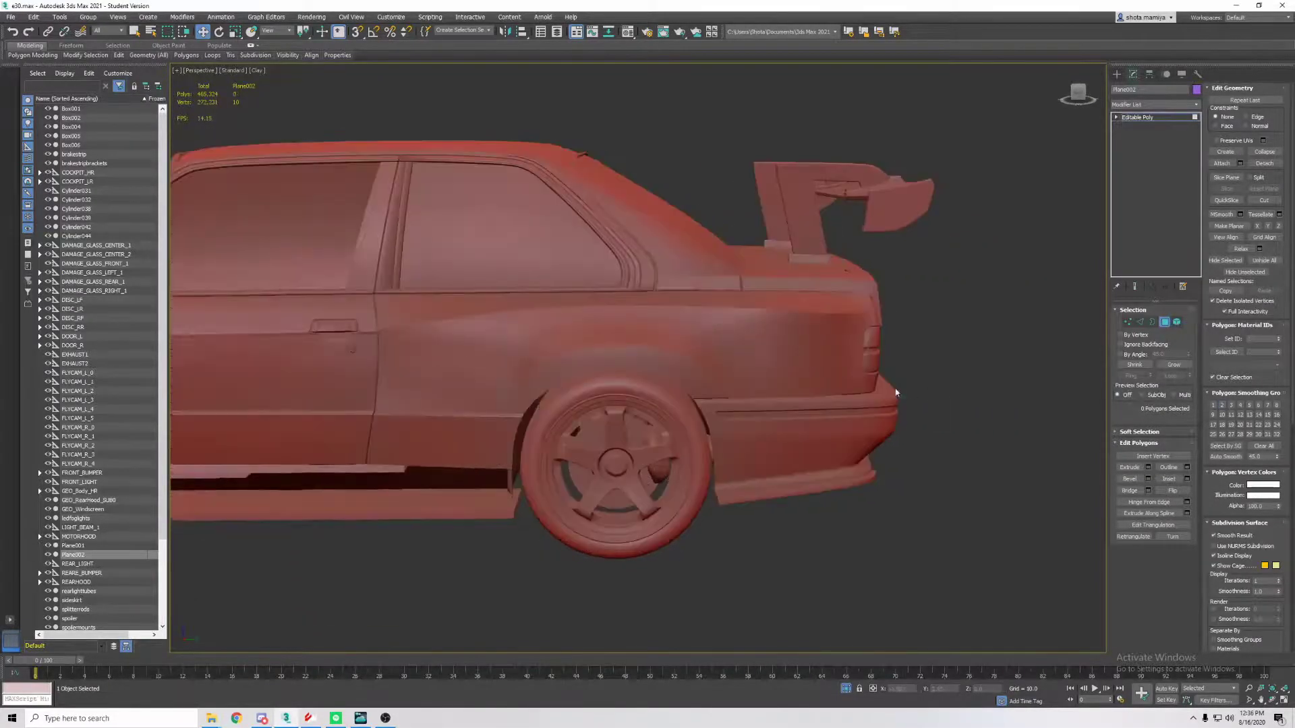
mouse_move(896, 392)
alt+middle_down()
mouse_move(809, 398)
mouse_move(911, 389)
mouse_move(857, 297)
mouse_move(832, 351)
alt+middle_up()
key(F4)
Move two quarter-panel polygons and a wheel-arch polygon so the flare wraps toward the tail light
click(832, 351)
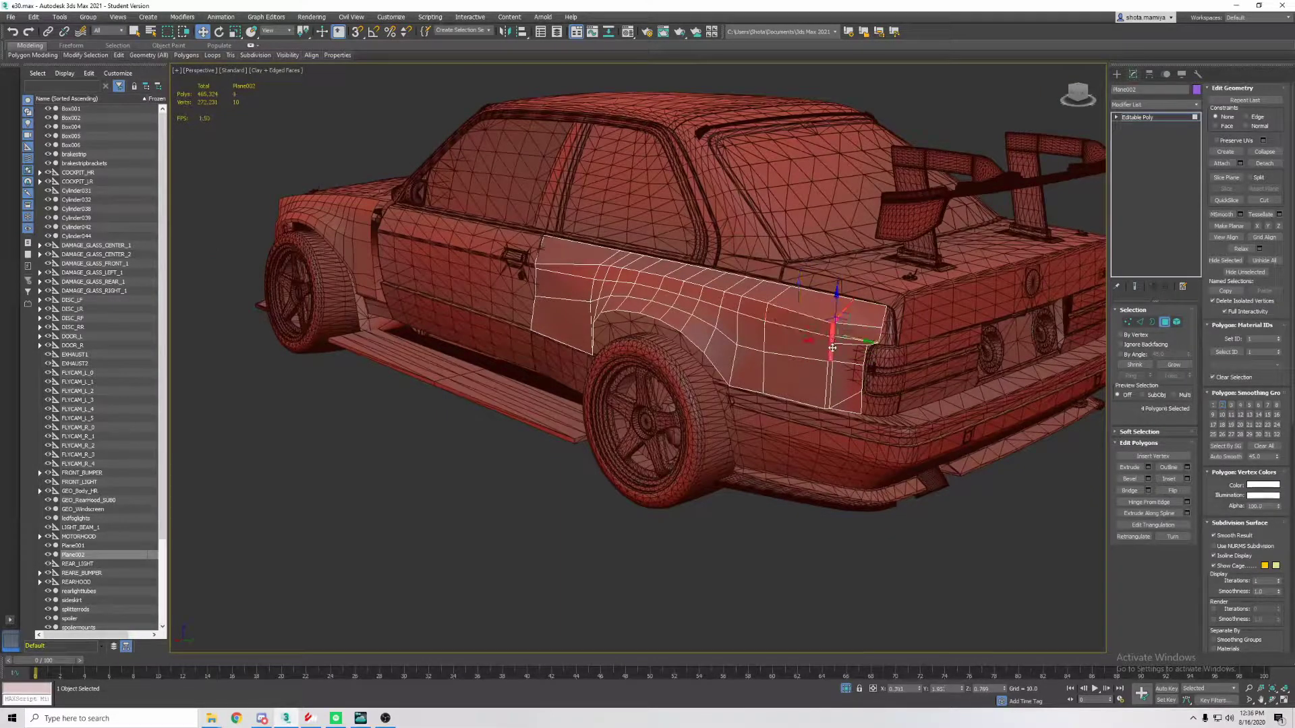
mouse_move(1019, 458)
alt+middle_down()
mouse_move(904, 427)
mouse_move(963, 428)
alt+middle_up()
scroll(838, 292, up, 4)
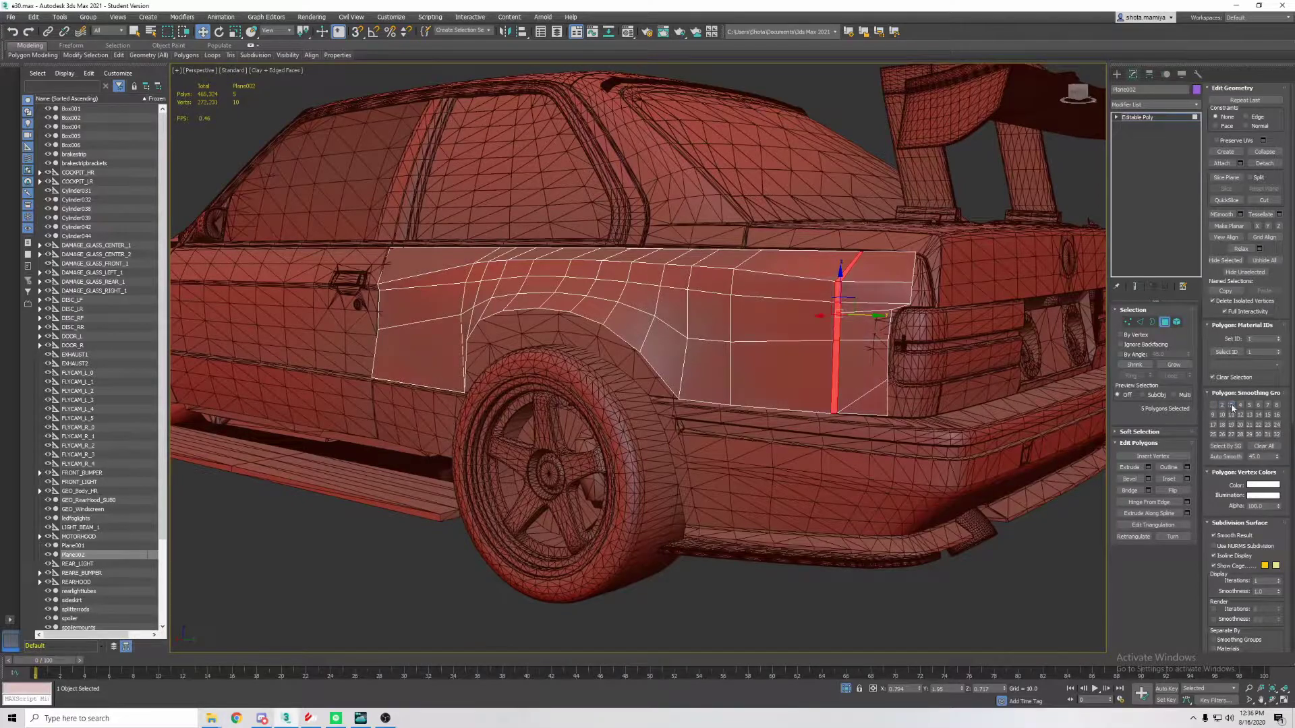
alt+middle_drag(885, 426, 734, 362)
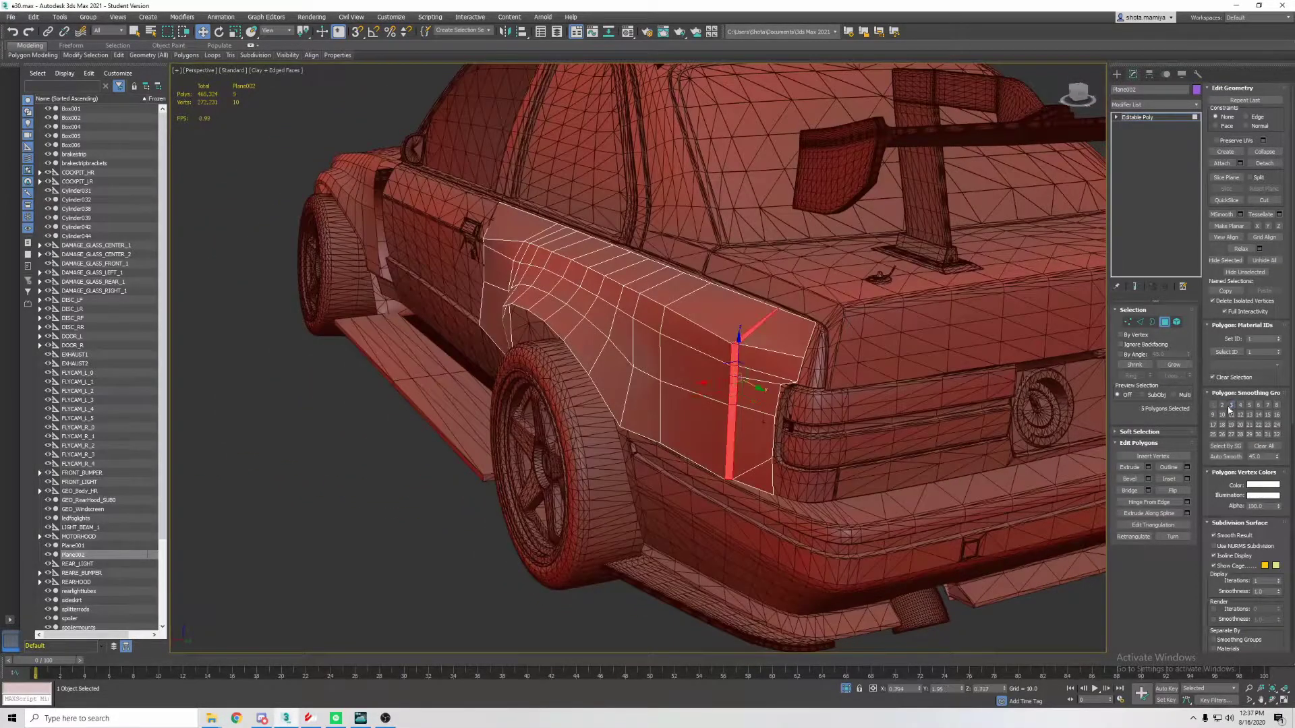
click(807, 495)
mouse_move(806, 495)
alt+middle_down()
mouse_move(918, 462)
mouse_move(877, 438)
mouse_move(937, 415)
mouse_move(1011, 445)
mouse_move(913, 410)
mouse_move(851, 418)
mouse_move(966, 411)
alt+middle_up()
scroll(674, 337, up, 3)
key(F4)
key(F4)
click(627, 317)
mouse_move(627, 317)
alt+middle_down()
mouse_move(896, 283)
mouse_move(876, 214)
alt+middle_up()
Select the arch edges, then move two arch vertices to widen and round the wheel-arch curve
scroll(807, 290, down, 3)
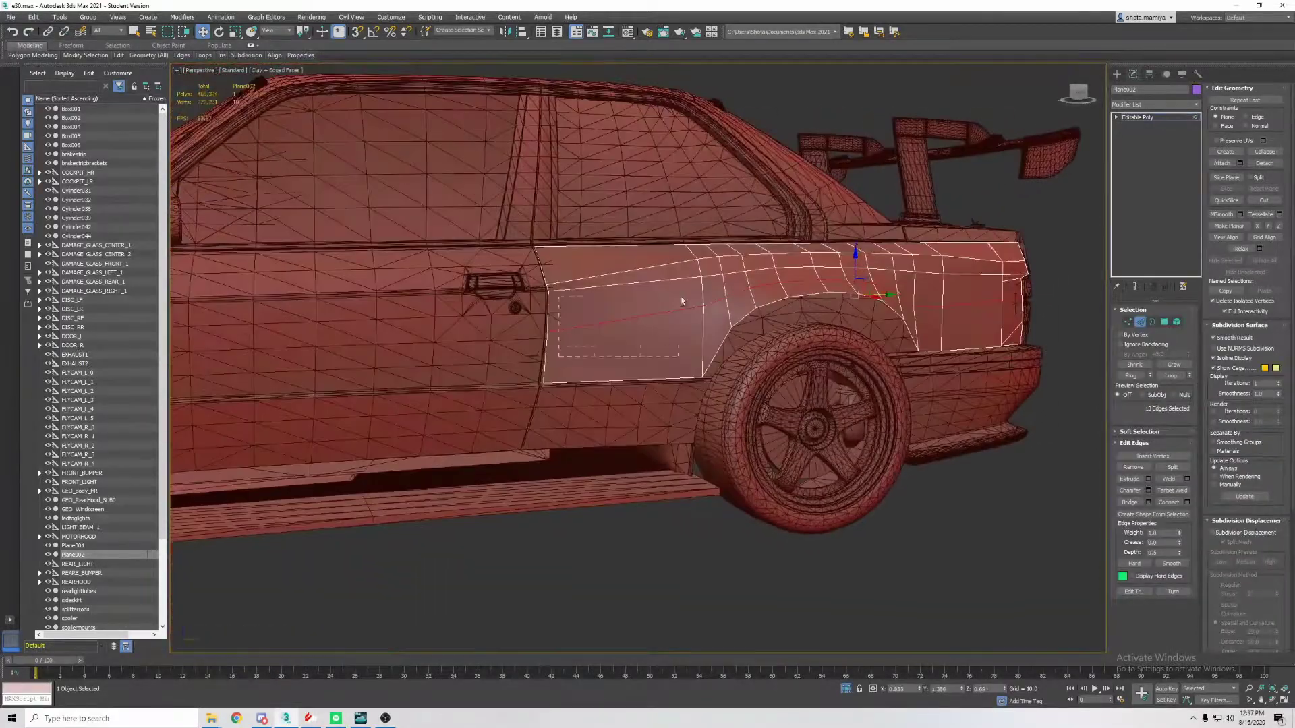
mouse_move(807, 289)
alt+middle_down()
mouse_move(861, 279)
mouse_move(690, 280)
mouse_move(847, 280)
mouse_move(879, 311)
mouse_move(908, 289)
mouse_move(752, 290)
mouse_move(1011, 298)
mouse_move(497, 405)
mouse_move(616, 439)
alt+middle_up()
key(1)
key(2)
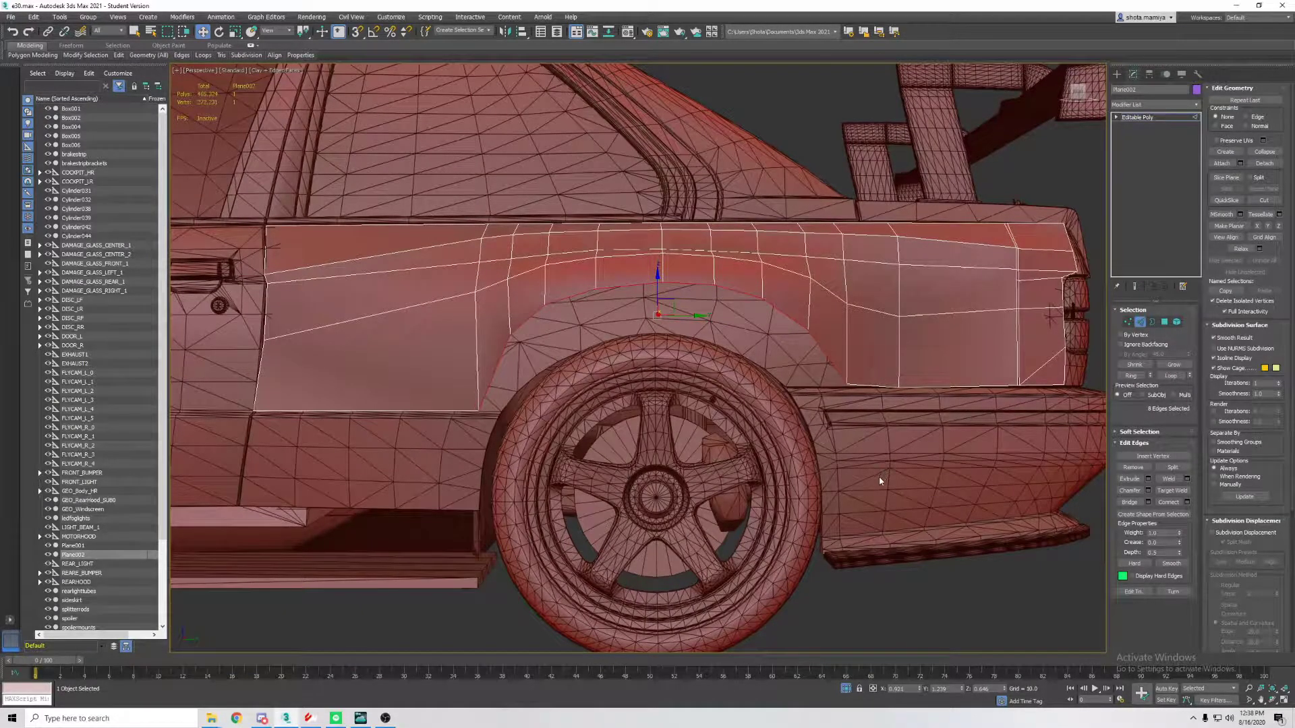
alt+middle_drag(880, 481, 995, 375)
alt+middle_drag(707, 322, 659, 289)
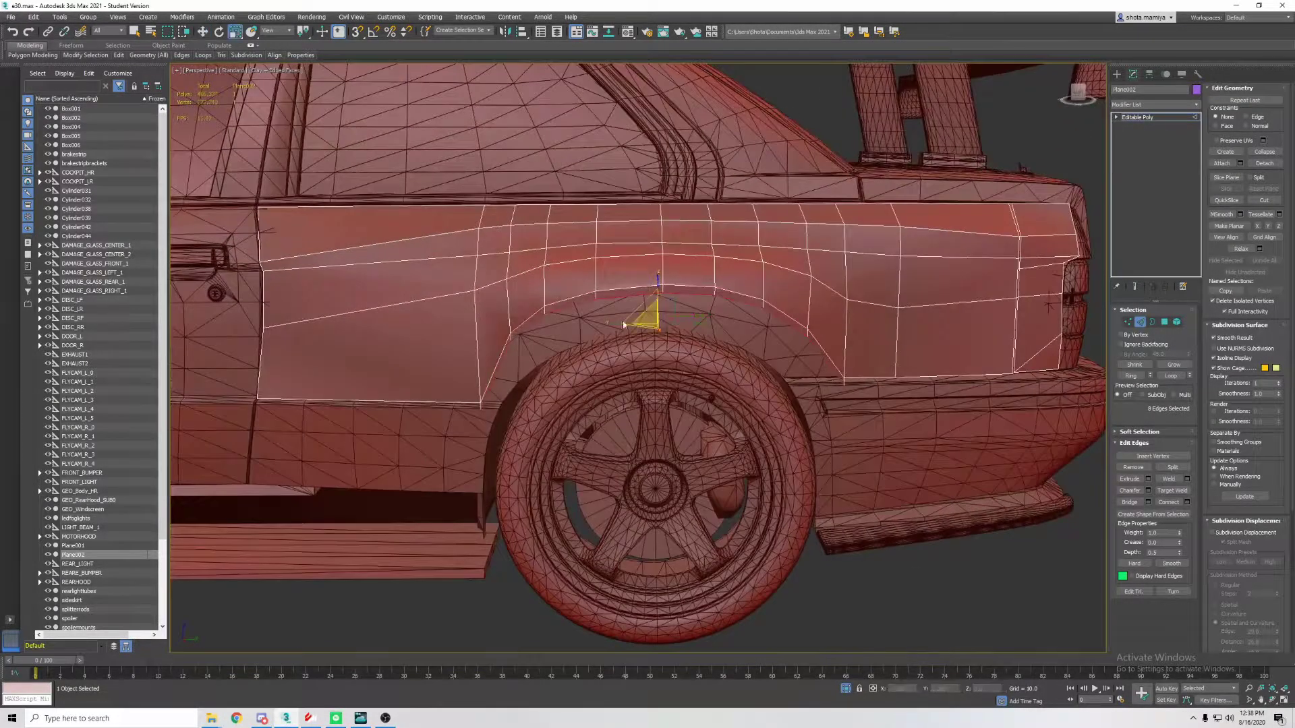
mouse_move(514, 401)
alt+middle_down()
mouse_move(783, 422)
mouse_move(804, 458)
mouse_move(740, 462)
mouse_move(765, 425)
mouse_move(818, 434)
mouse_move(636, 398)
mouse_move(701, 405)
mouse_move(801, 384)
mouse_move(803, 352)
alt+middle_up()
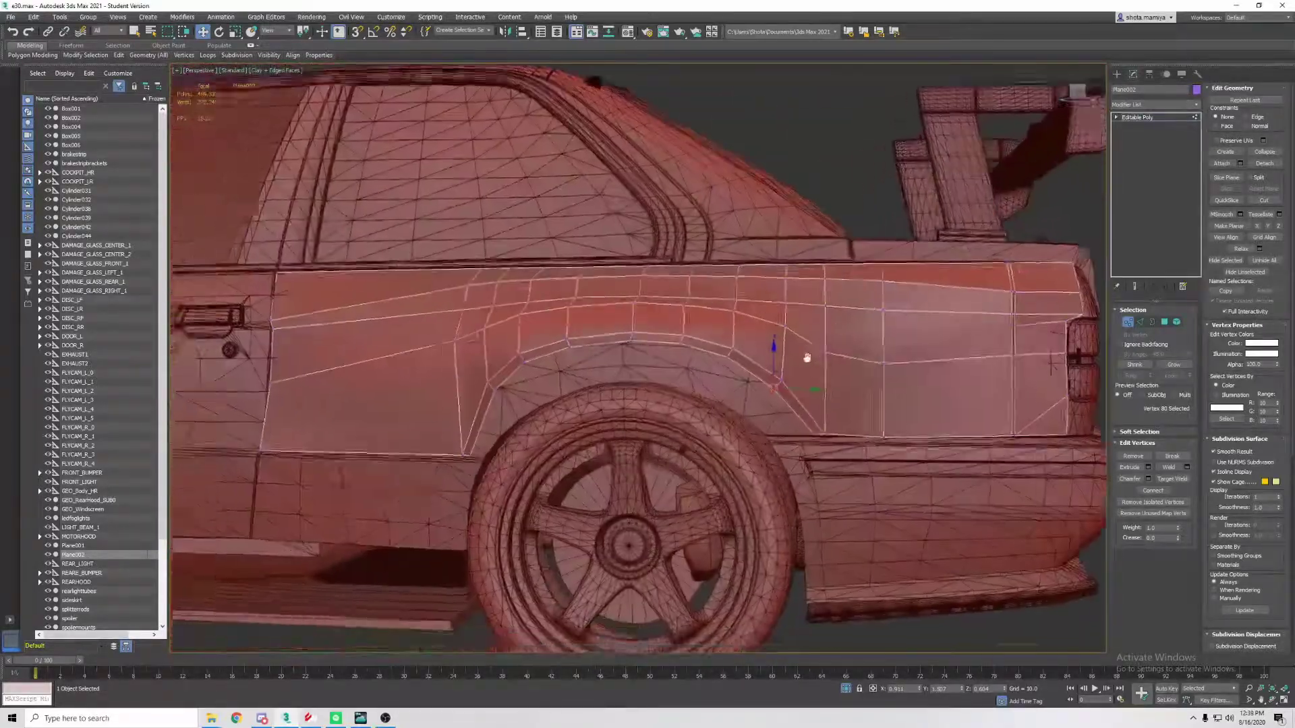
scroll(803, 353, up, 2)
click(597, 388)
mouse_move(605, 370)
alt+middle_down()
mouse_move(587, 352)
mouse_move(724, 405)
mouse_move(910, 326)
mouse_move(867, 364)
mouse_move(795, 355)
mouse_move(815, 365)
mouse_move(840, 334)
mouse_move(795, 373)
mouse_move(842, 311)
mouse_move(786, 353)
mouse_move(1035, 347)
mouse_move(877, 338)
mouse_move(938, 317)
alt+middle_up()
key(1)
key(F4)
key(F4)
key(4)
key(F4)
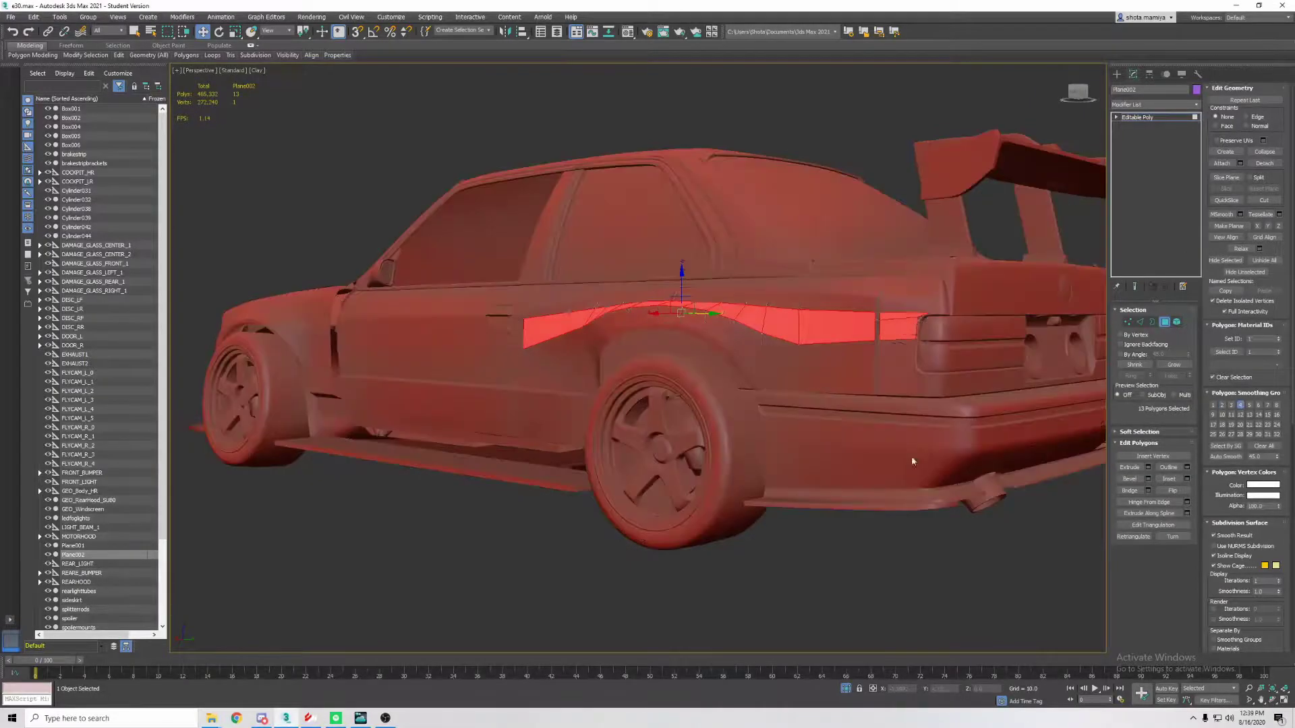
mouse_move(912, 456)
alt+middle_down()
mouse_move(1017, 427)
mouse_move(902, 439)
mouse_move(991, 435)
mouse_move(680, 386)
alt+middle_up()
click(1018, 427)
key(F4)
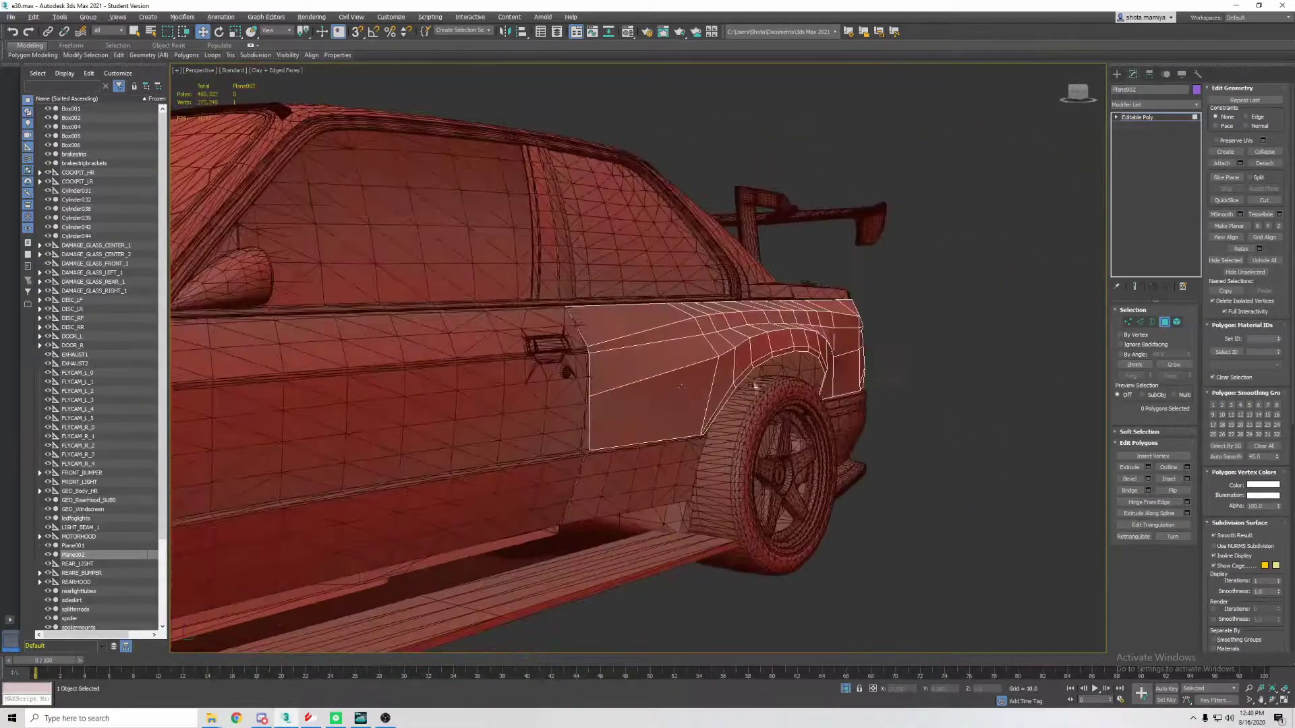
mouse_move(788, 348)
alt+middle_down()
mouse_move(776, 317)
mouse_move(782, 364)
mouse_move(763, 379)
mouse_move(968, 428)
mouse_move(855, 431)
mouse_move(699, 397)
alt+middle_up()
shift+click(803, 338)
key(F4)
click(969, 428)
key(F4)
click(930, 497)
scroll(1017, 463, up, 3)
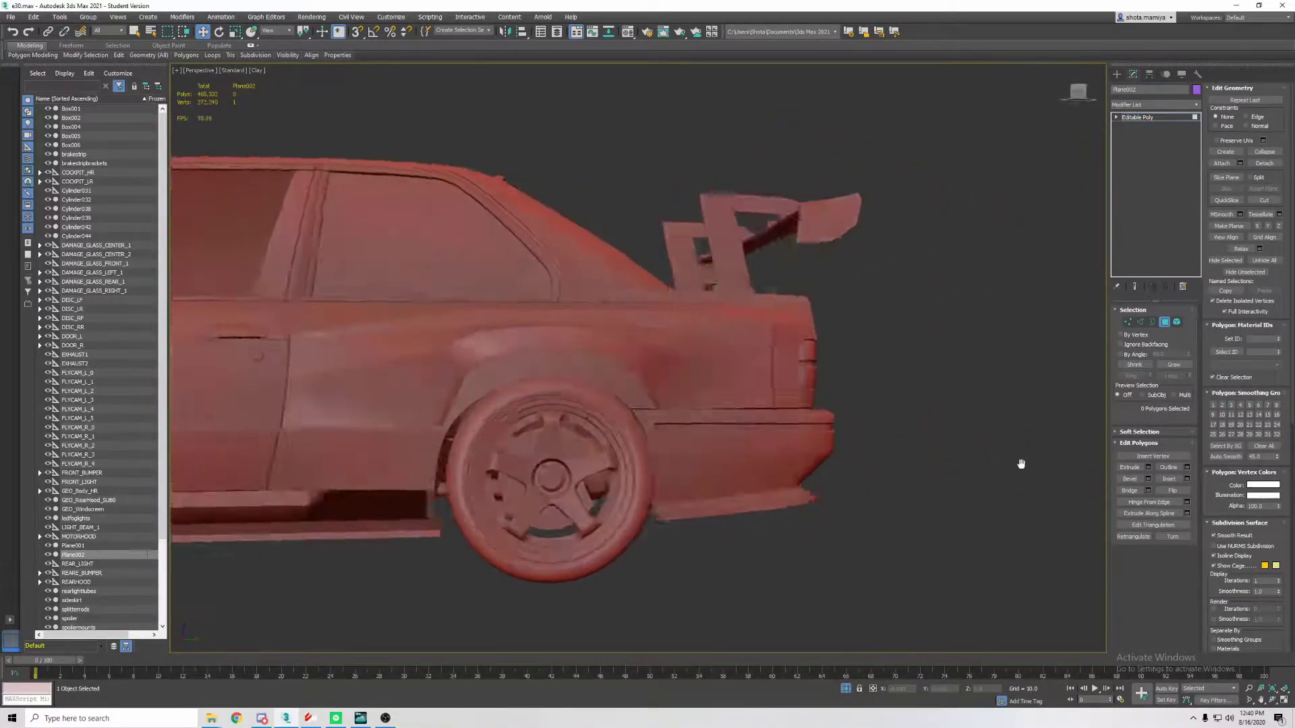
alt+middle_drag(1016, 463, 463, 408)
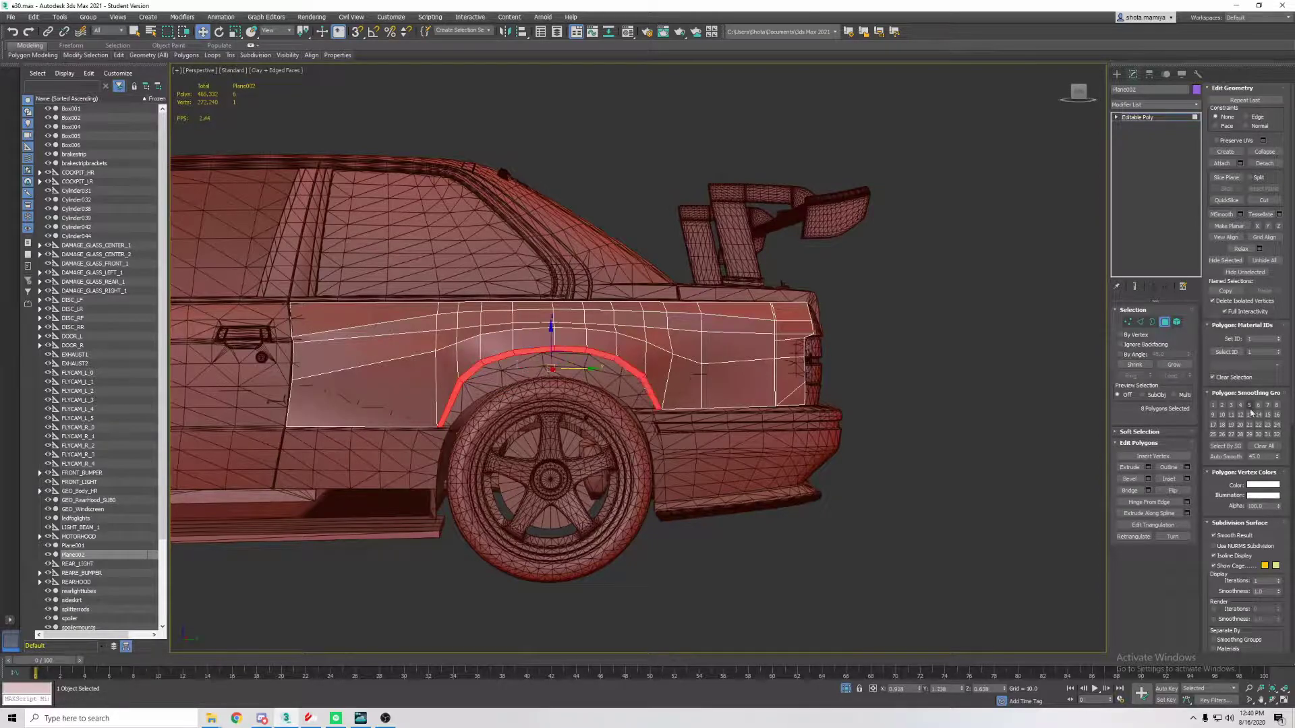
click(875, 476)
mouse_move(875, 477)
alt+middle_down()
mouse_move(756, 441)
mouse_move(876, 425)
mouse_move(735, 397)
mouse_move(694, 367)
alt+middle_up()
key(1)
scroll(676, 382, up, 3)
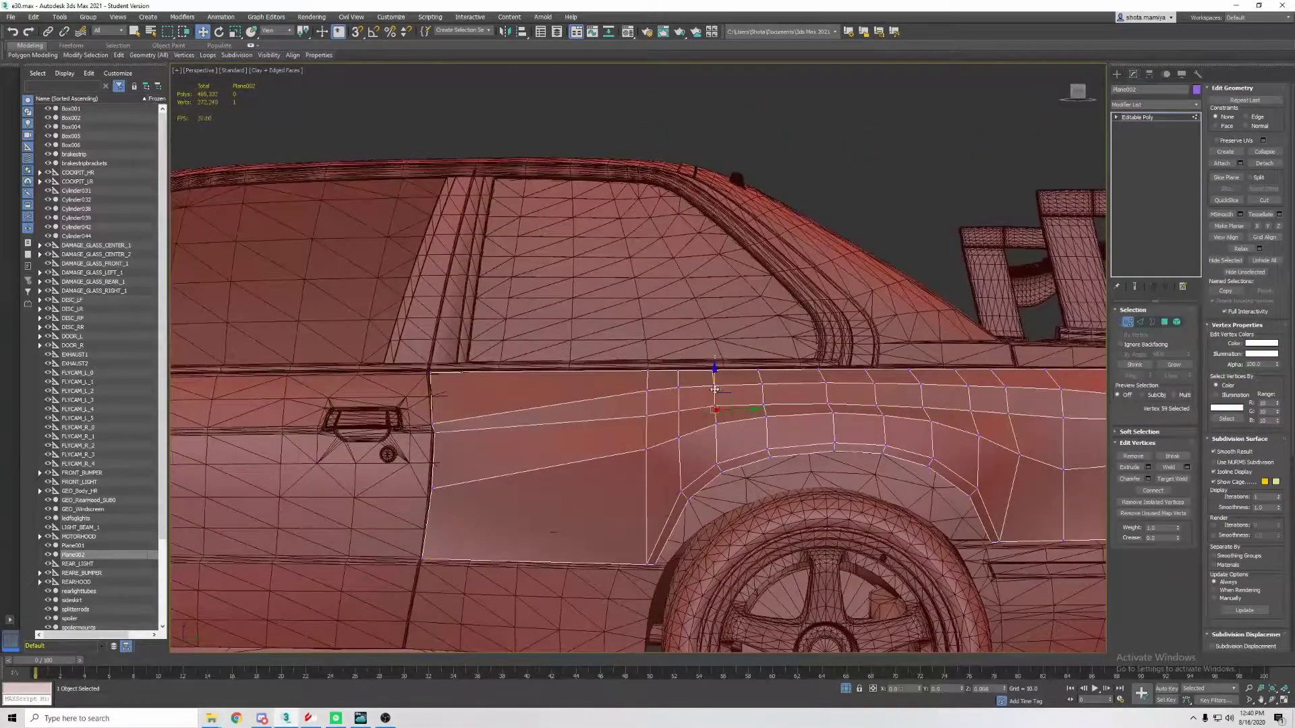
Return to Vertex mode and select the flare vertices along the fender panel
scroll(680, 410, down, 3)
key(1)
scroll(680, 410, up, 3)
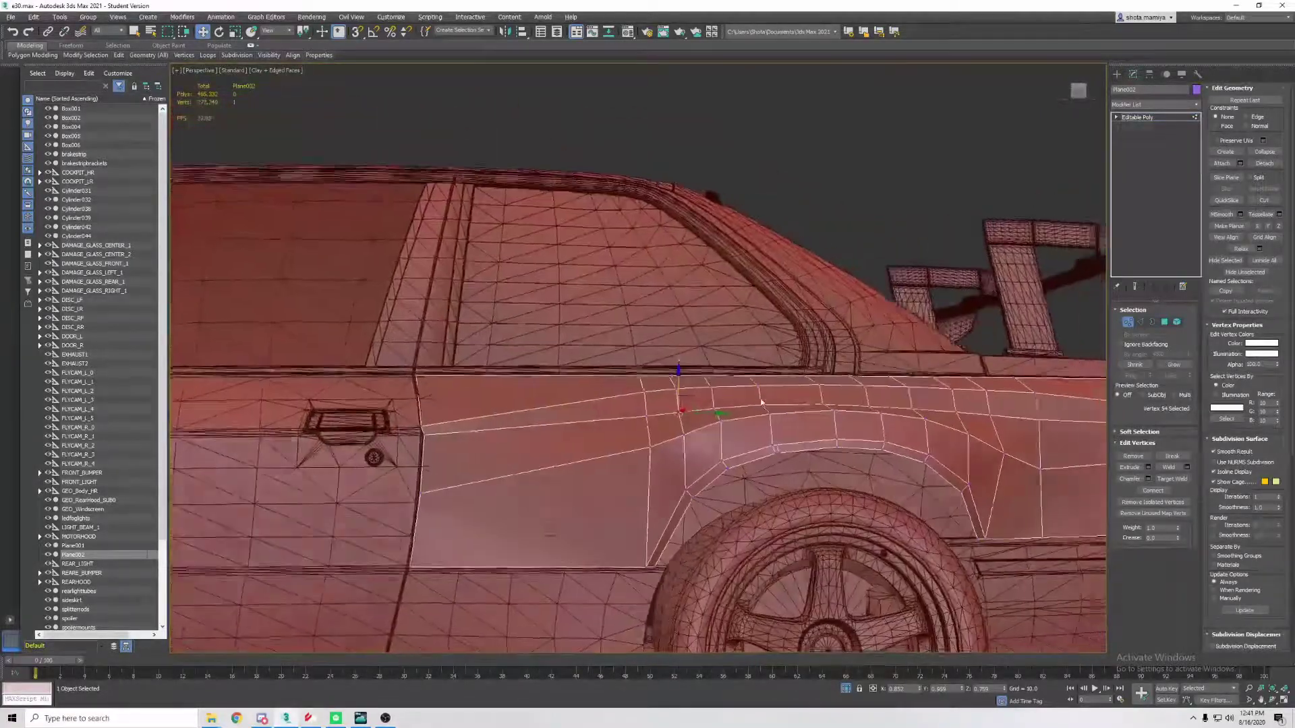
alt+middle_drag(679, 410, 715, 418)
scroll(847, 396, down, 3)
alt+middle_drag(847, 396, 897, 405)
key(1)
scroll(789, 371, up, 3)
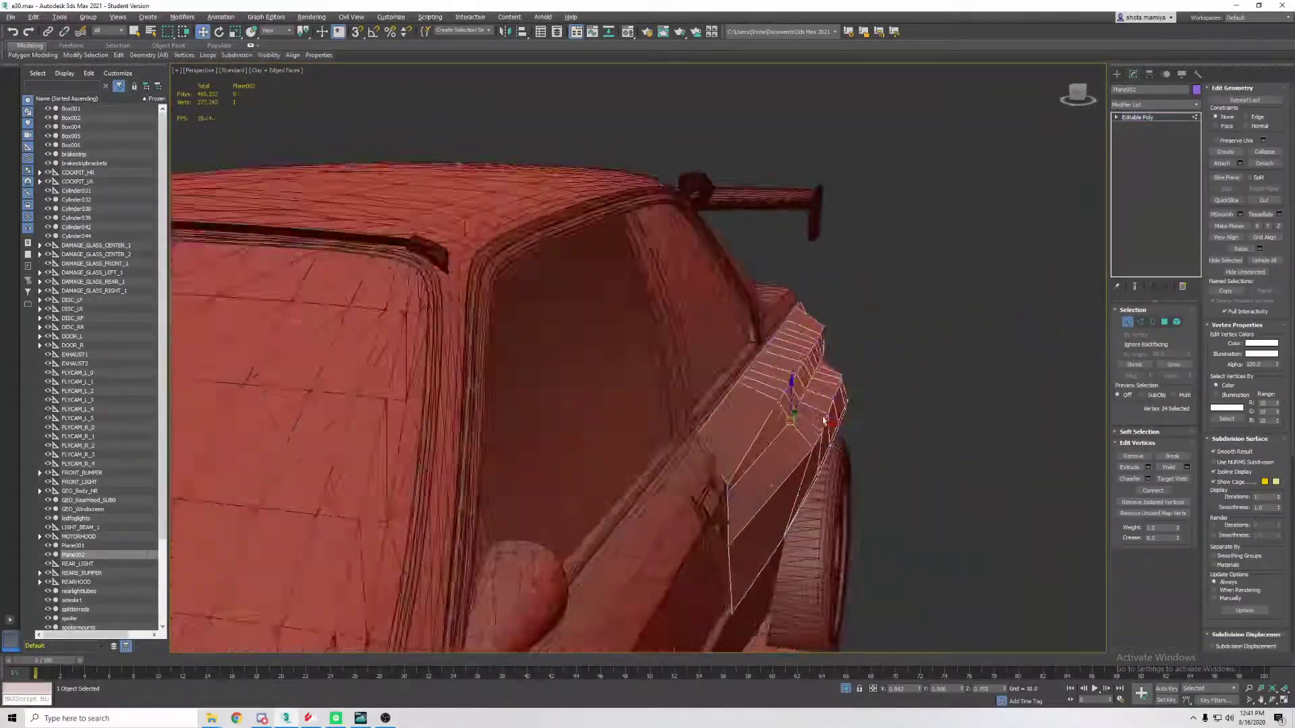
mouse_move(789, 371)
alt+middle_down()
mouse_move(781, 414)
mouse_move(826, 350)
alt+middle_up()
mouse_move(897, 480)
alt+middle_down()
mouse_move(893, 402)
mouse_move(792, 389)
mouse_move(796, 418)
mouse_move(756, 391)
mouse_move(758, 370)
mouse_move(613, 434)
mouse_move(708, 418)
mouse_move(677, 383)
alt+middle_up()
scroll(682, 385, up, 5)
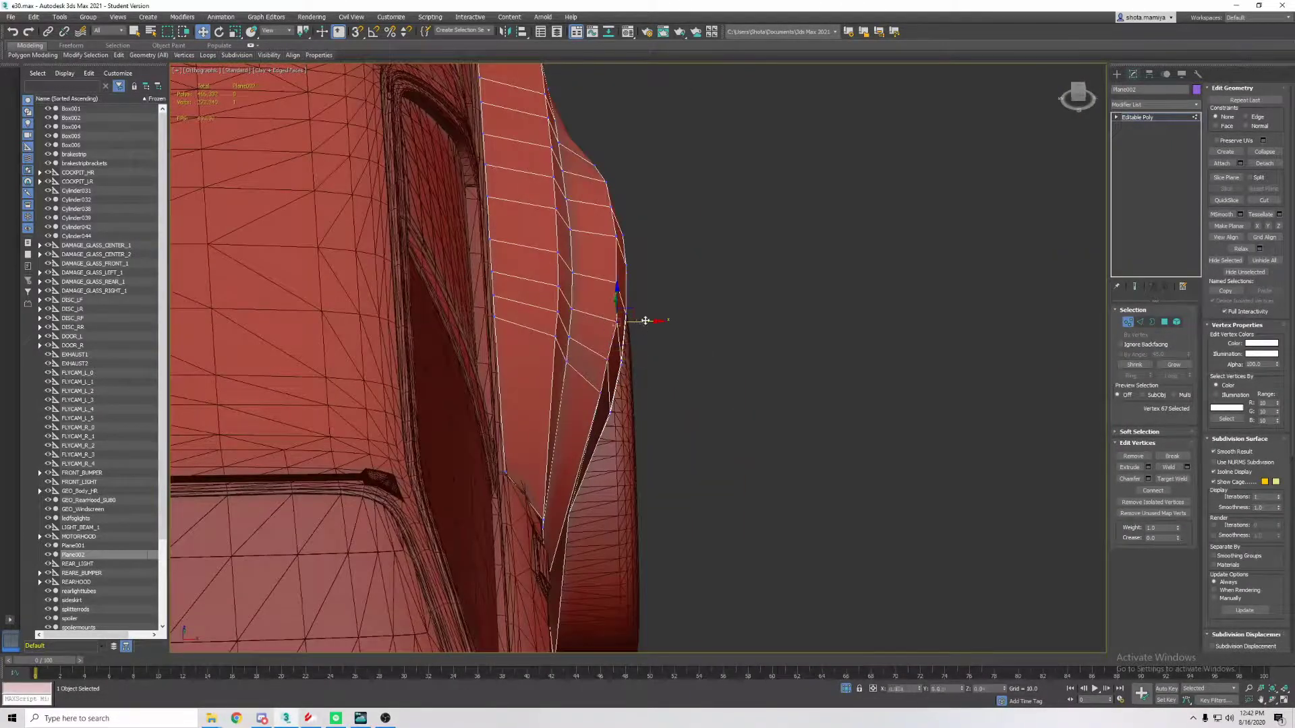
scroll(668, 363, down, 5)
Exit to the whole Editable Poly object and check the flare beside the rear wheel arch
alt+middle_drag(474, 338, 600, 357)
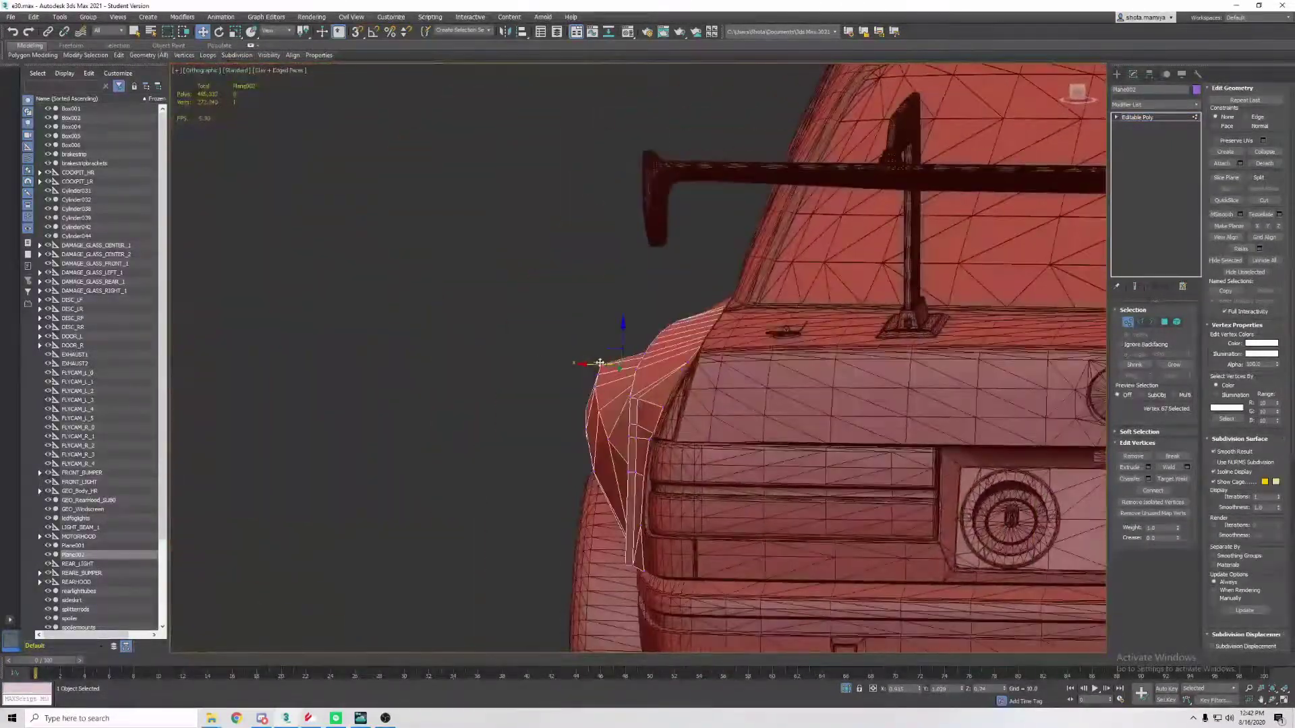
scroll(771, 363, up, 5)
scroll(772, 362, down, 5)
alt+middle_drag(682, 340, 702, 404)
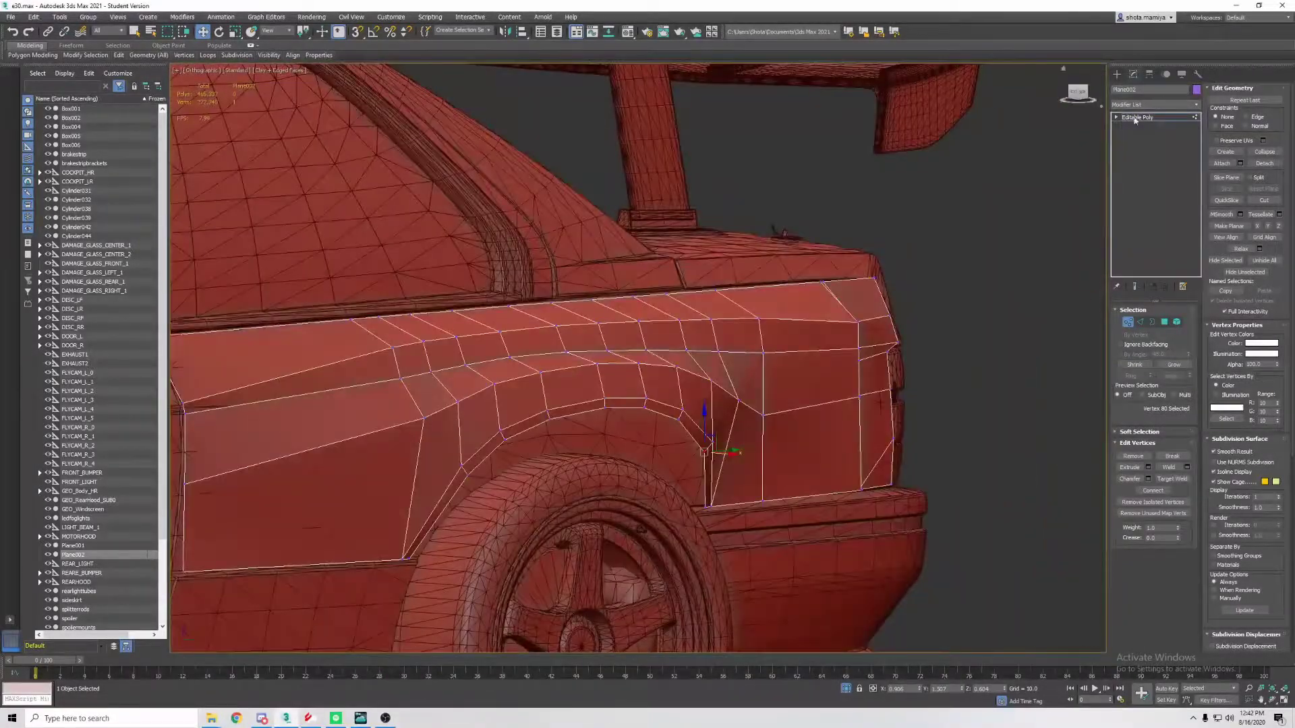
click(1135, 120)
scroll(760, 332, down, 4)
alt+middle_drag(760, 332, 881, 335)
scroll(881, 335, up, 5)
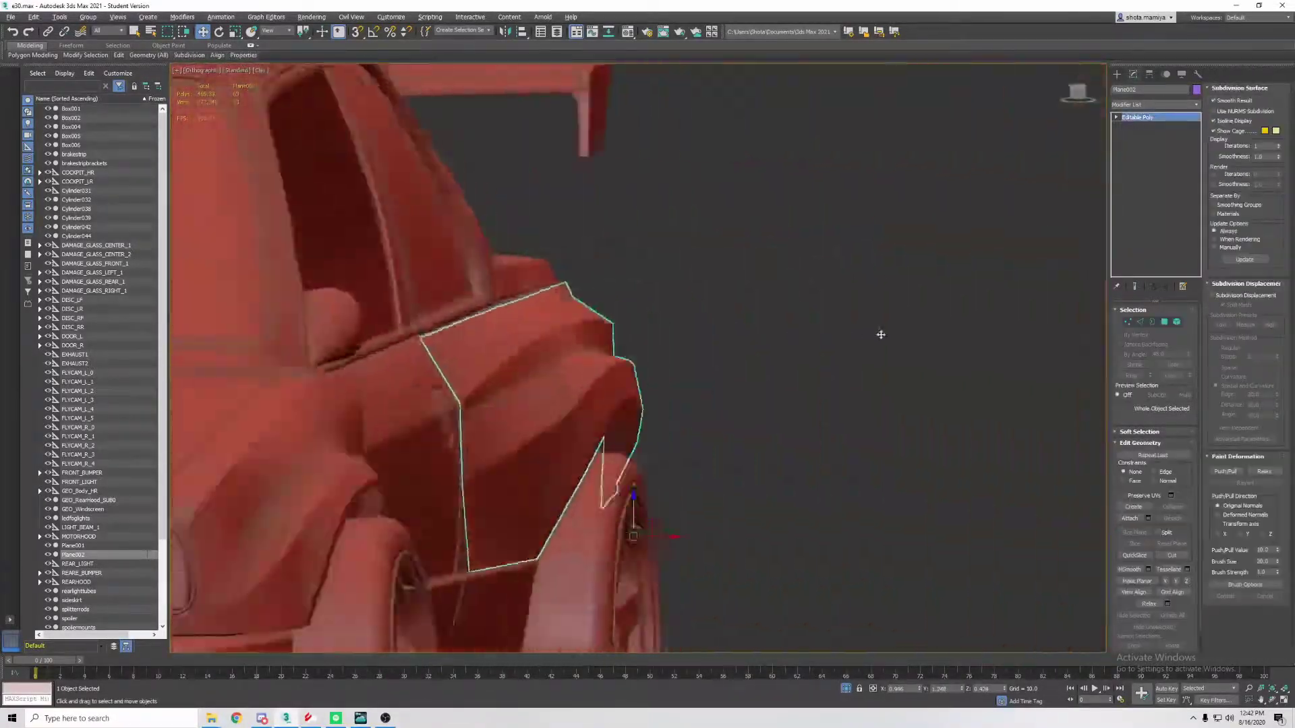
scroll(747, 384, down, 4)
mouse_move(747, 384)
alt+middle_down()
mouse_move(737, 327)
mouse_move(674, 317)
mouse_move(744, 297)
alt+middle_up()
In Vertex mode, select the flare-edge vertex pair and a wider set of fender vertices
key(1)
click(631, 315)
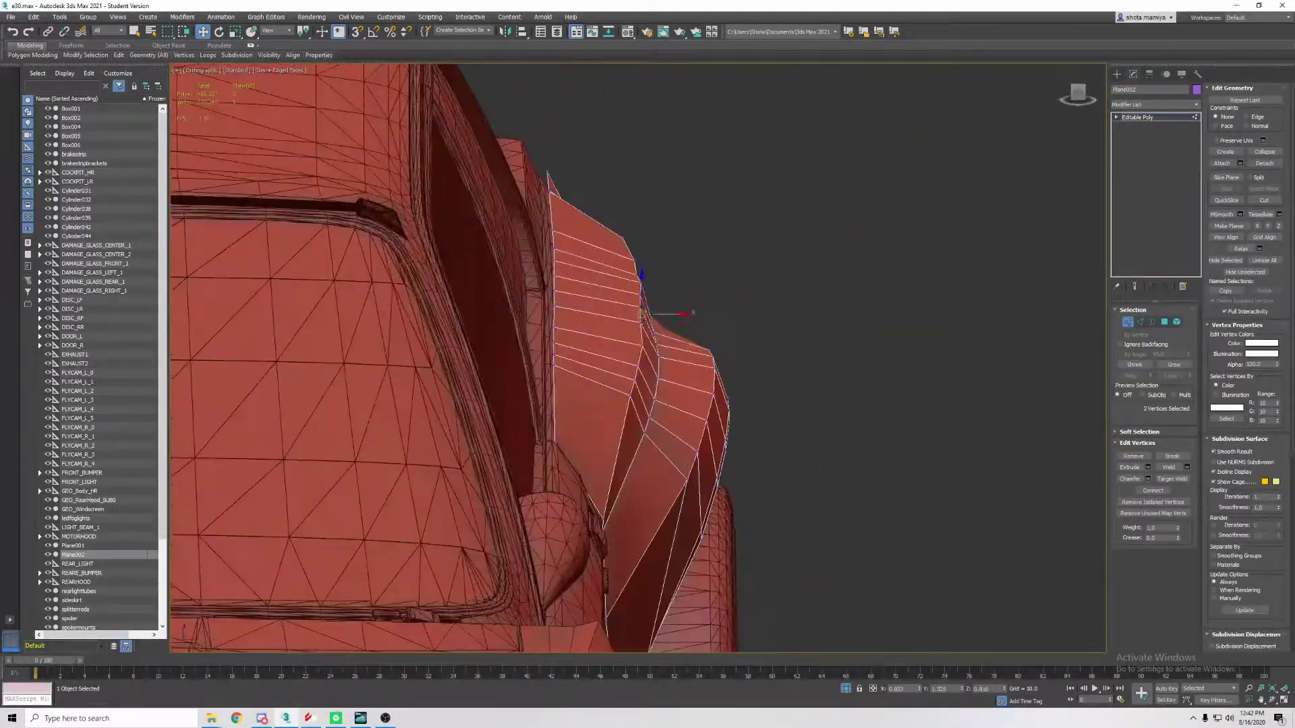
alt+middle_drag(671, 297, 656, 293)
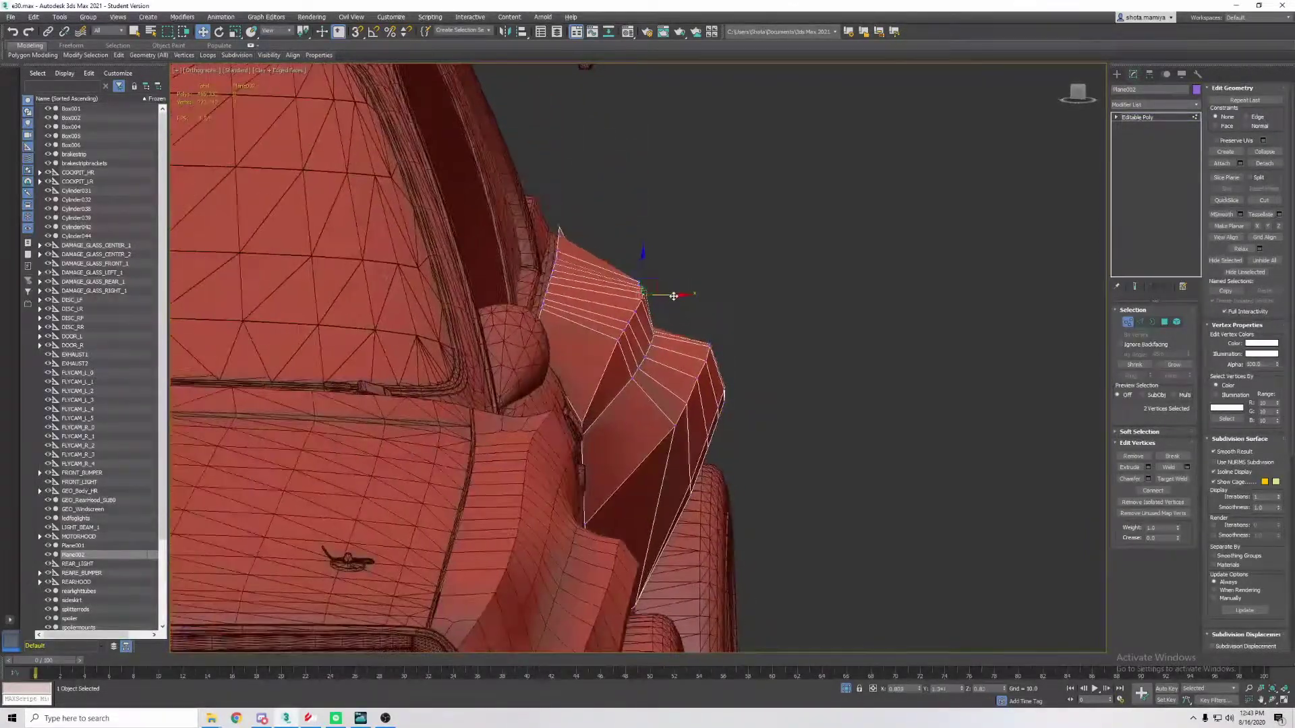
mouse_move(674, 296)
alt+middle_down()
mouse_move(601, 289)
mouse_move(666, 321)
alt+middle_up()
drag(624, 318, 661, 364)
mouse_move(661, 364)
alt+middle_down()
mouse_move(869, 342)
mouse_move(765, 342)
alt+middle_up()
alt+middle_drag(740, 389, 809, 331)
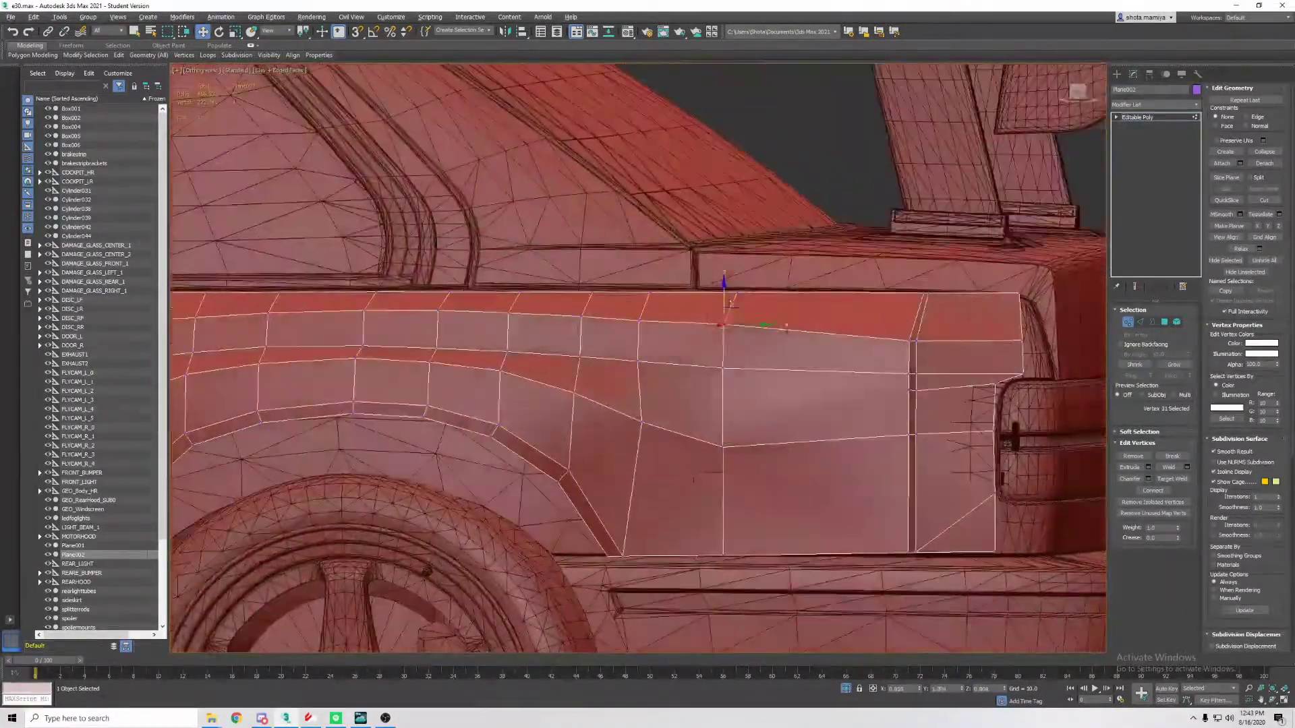
ctrl+drag(674, 317, 824, 338)
alt+middle_drag(824, 337, 824, 320)
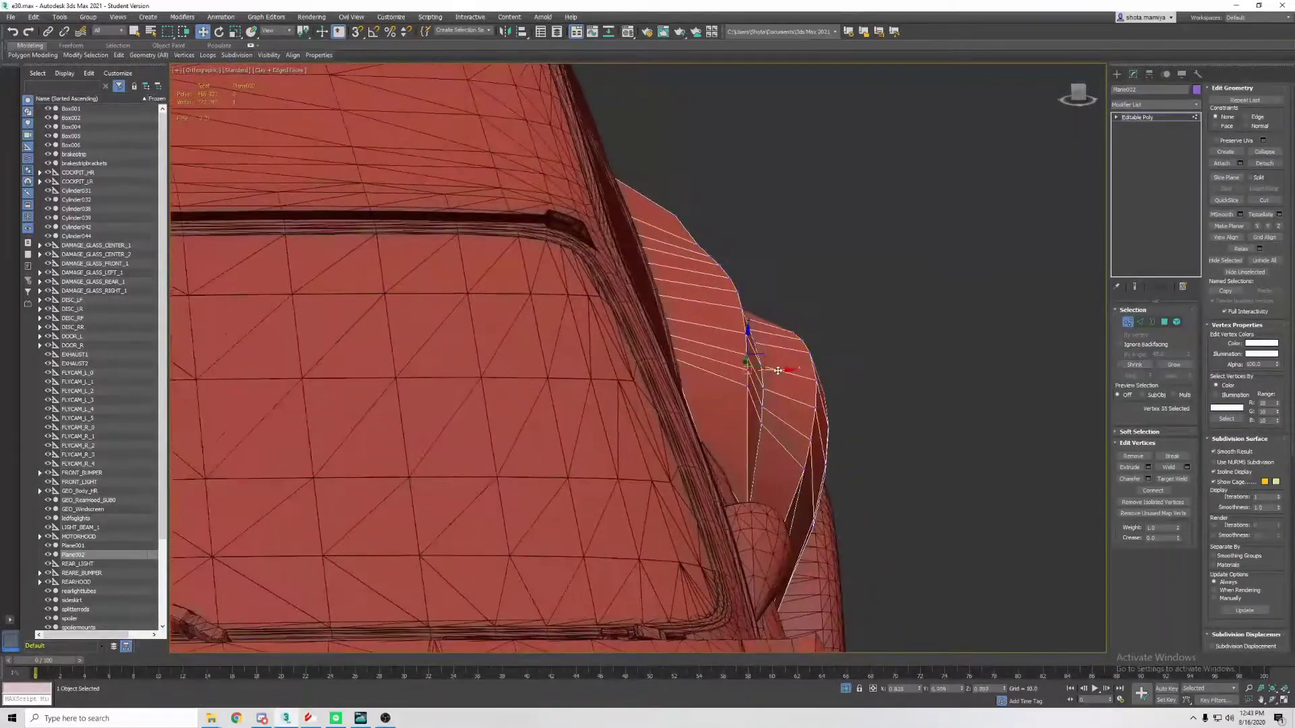
Review the fender without wireframe, then return to Vertex mode with the Move tool
mouse_move(778, 371)
alt+middle_down()
mouse_move(715, 358)
mouse_move(893, 367)
mouse_move(853, 353)
mouse_move(831, 403)
mouse_move(783, 385)
mouse_move(857, 378)
alt+middle_up()
scroll(708, 357, up, 2)
scroll(701, 358, up, 2)
key(F4)
key(1)
mouse_move(820, 454)
alt+middle_down()
mouse_move(513, 404)
mouse_move(493, 385)
mouse_move(415, 395)
mouse_move(516, 353)
mouse_move(641, 397)
alt+middle_up()
scroll(513, 404, up, 3)
key(1)
key(w)
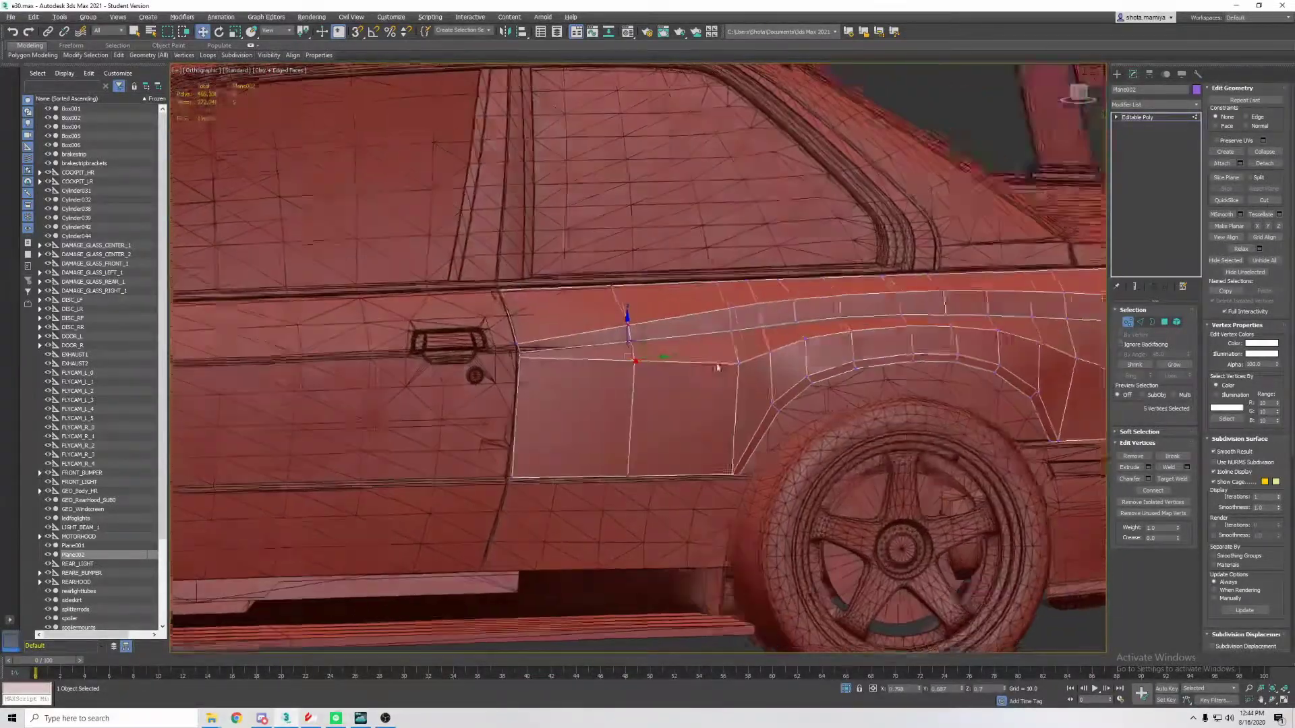
Push the selected fender vertices outward, then deselect and check the flare from the door side
alt+middle_drag(553, 331, 589, 298)
scroll(594, 331, down, 5)
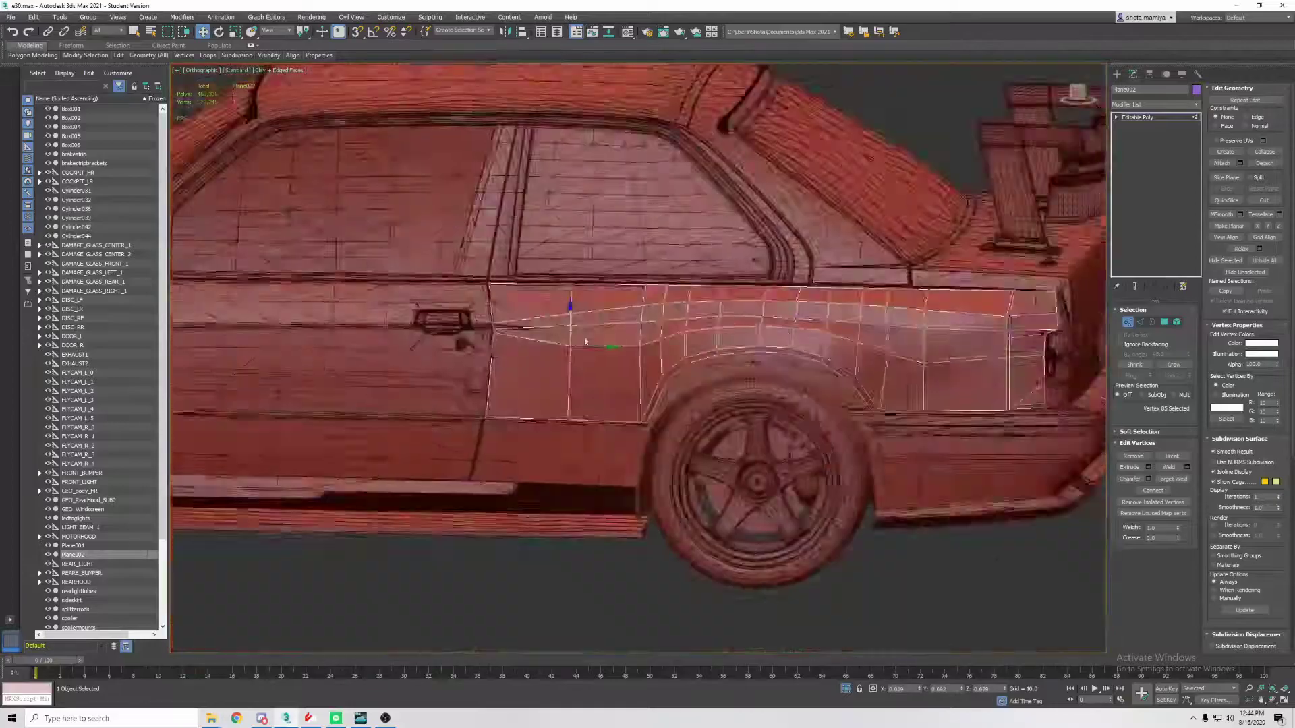
mouse_move(594, 331)
alt+middle_down()
mouse_move(442, 333)
mouse_move(569, 300)
mouse_move(606, 320)
mouse_move(544, 273)
alt+middle_up()
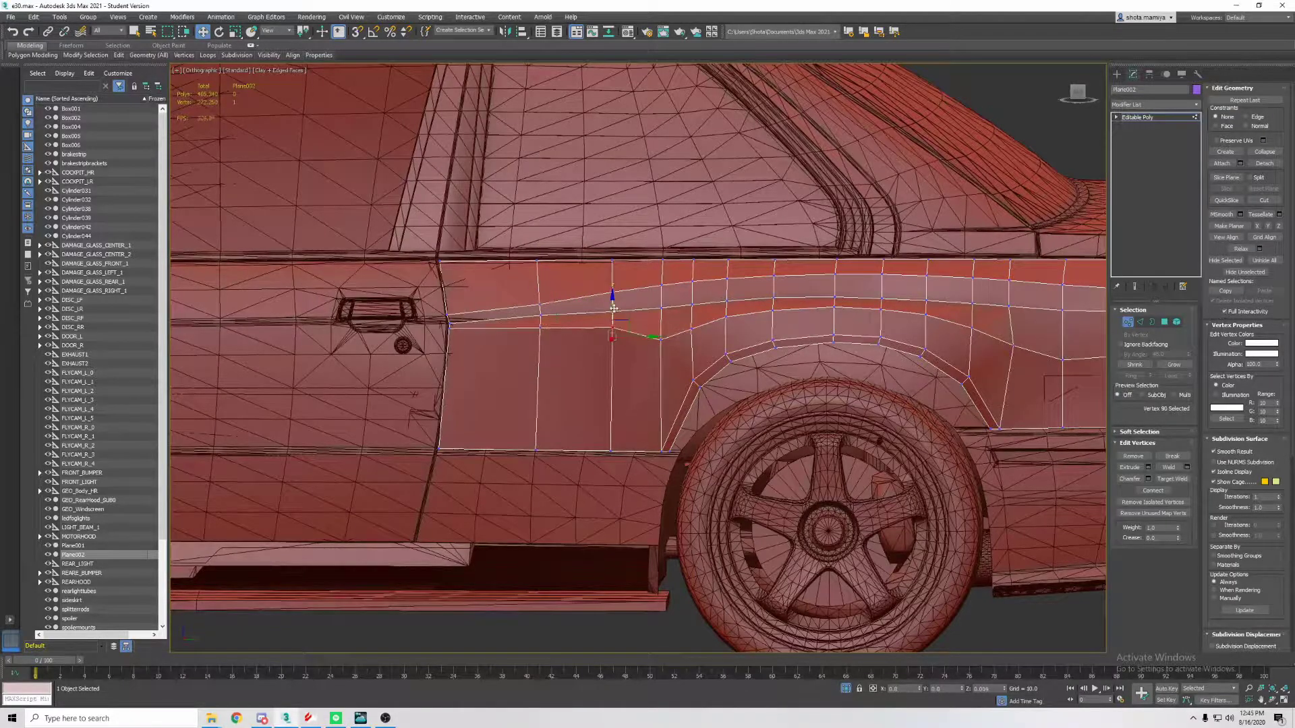
mouse_move(614, 308)
alt+middle_down()
mouse_move(641, 317)
mouse_move(653, 303)
mouse_move(607, 325)
mouse_move(643, 331)
alt+middle_up()
click(647, 315)
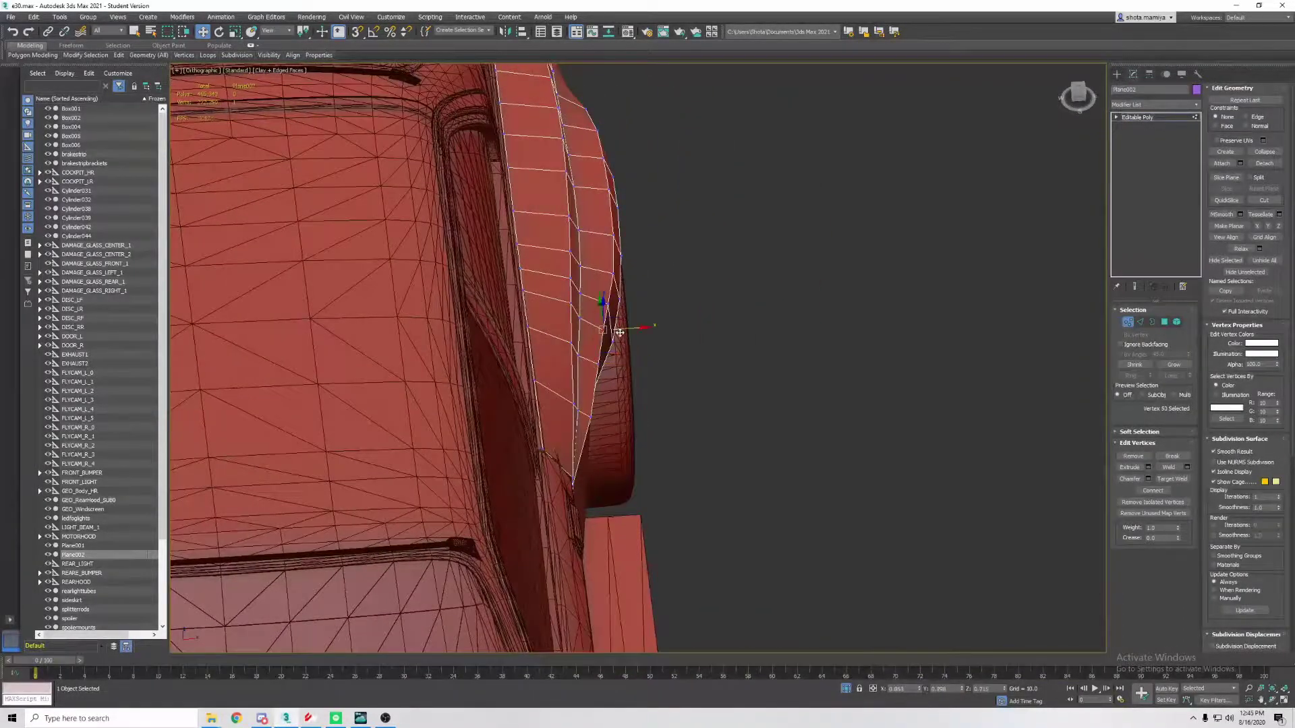
alt+middle_drag(684, 339, 712, 391)
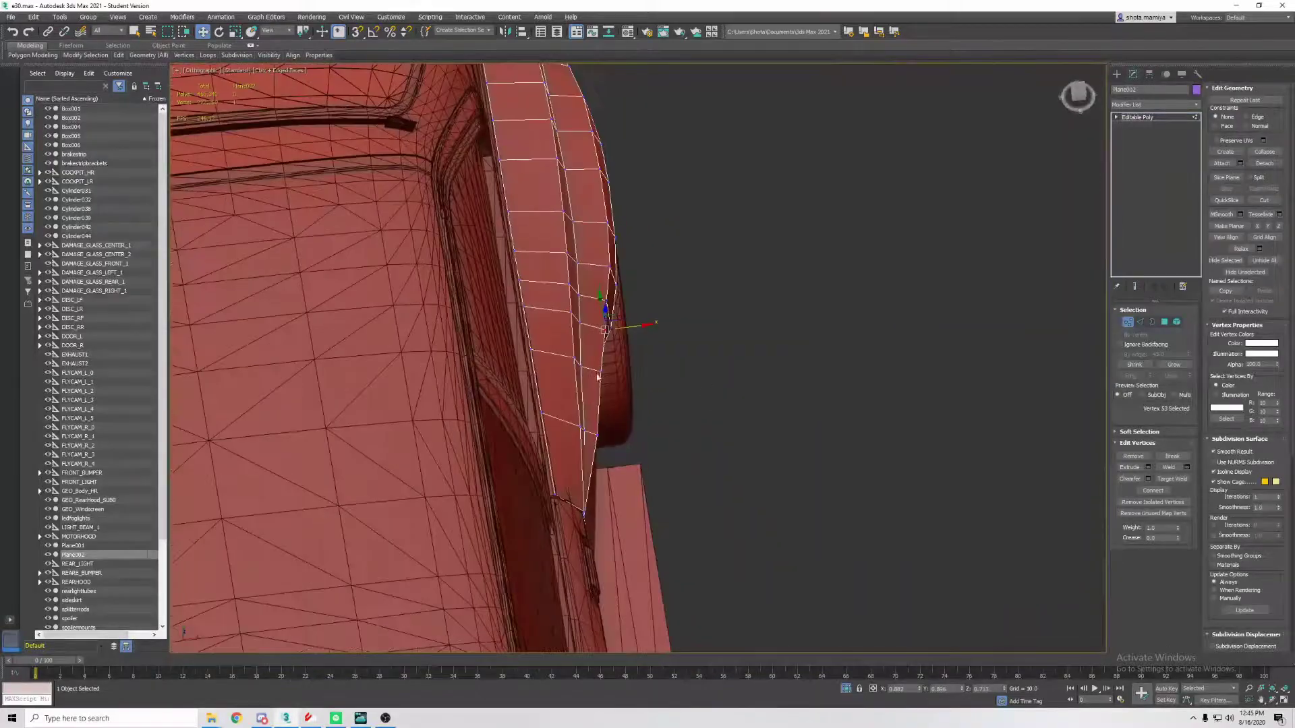
mouse_move(610, 343)
alt+middle_down()
mouse_move(594, 341)
mouse_move(564, 391)
mouse_move(621, 390)
alt+middle_up()
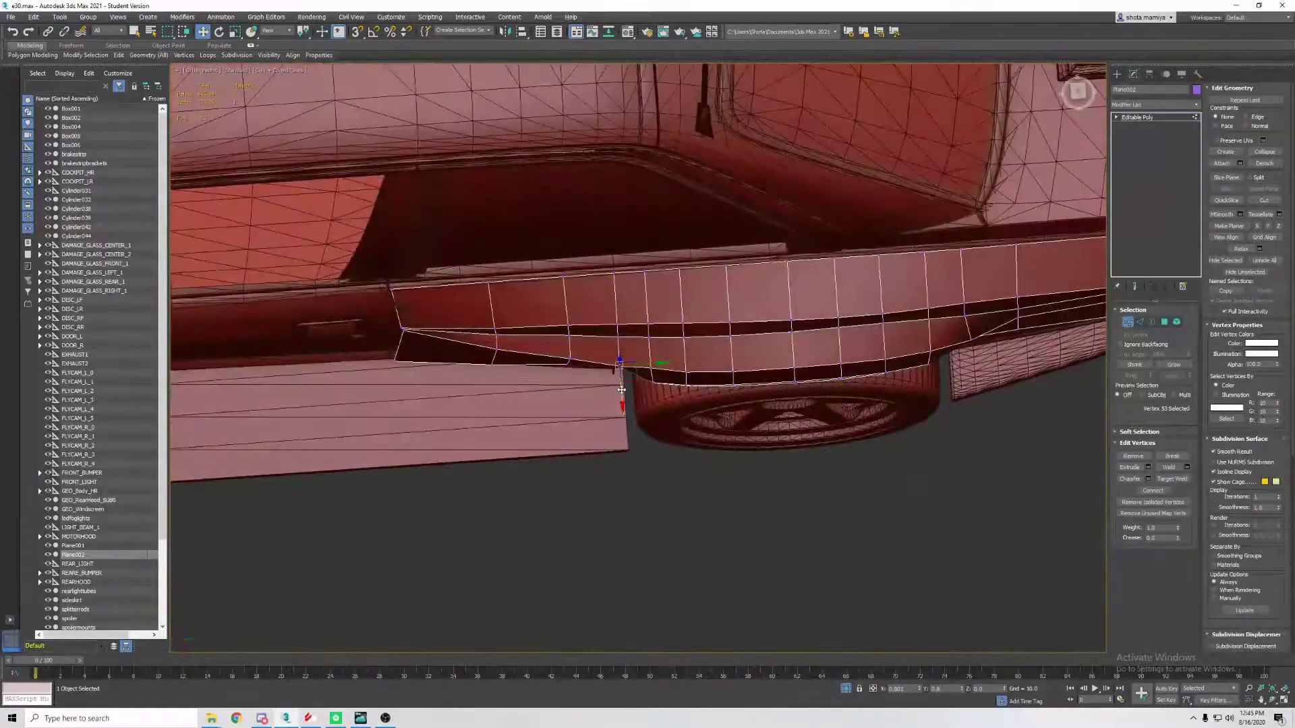
mouse_move(556, 343)
alt+middle_down()
mouse_move(758, 298)
mouse_move(552, 330)
mouse_move(607, 339)
mouse_move(607, 297)
mouse_move(674, 337)
mouse_move(814, 381)
alt+middle_up()
key(F4)
key(1)
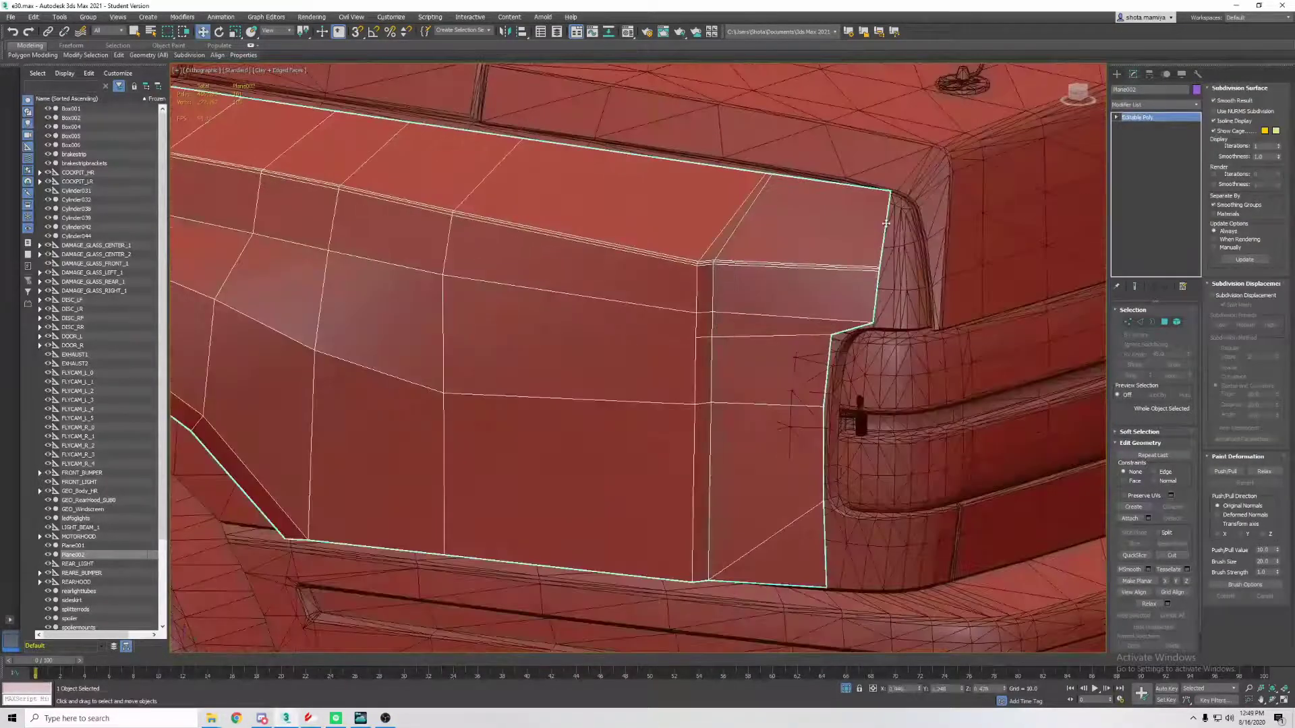
With the wireframe shown, select a quarter-panel vertex at the car's rear corner
scroll(885, 223, down, 2)
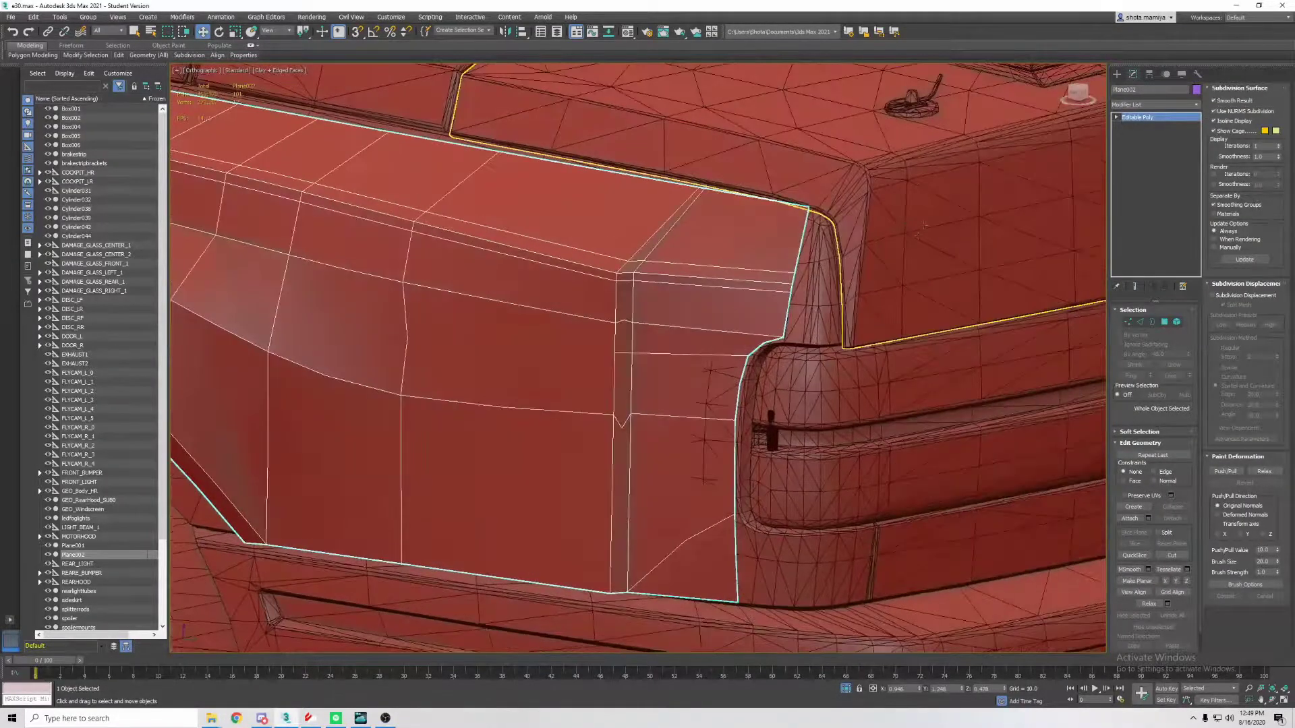
key(F4)
mouse_move(885, 224)
alt+middle_down()
mouse_move(729, 222)
mouse_move(937, 271)
mouse_move(776, 270)
alt+middle_up()
key(F4)
scroll(809, 266, up, 2)
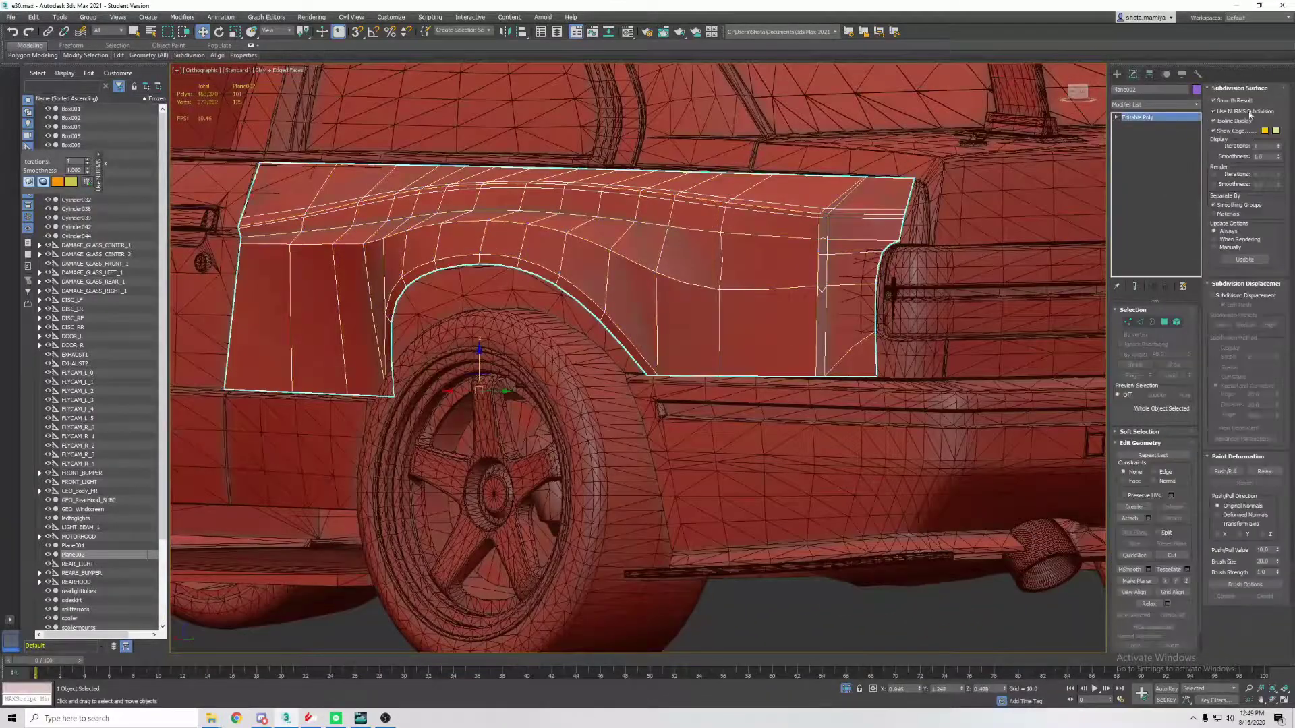
scroll(843, 250, up, 3)
click(838, 246)
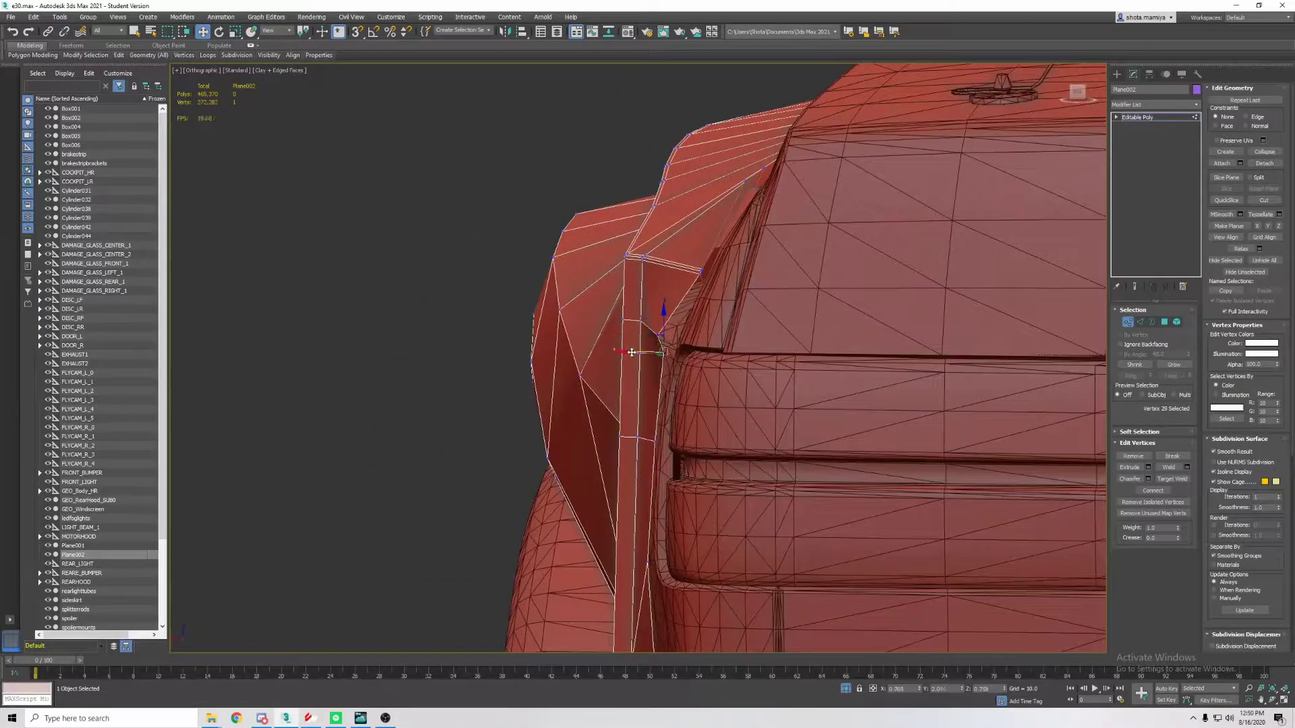
Move the flare's rear-edge vertex so the panel tucks against the taillight corner
mouse_move(653, 446)
alt+middle_down()
mouse_move(746, 316)
mouse_move(680, 523)
alt+middle_up()
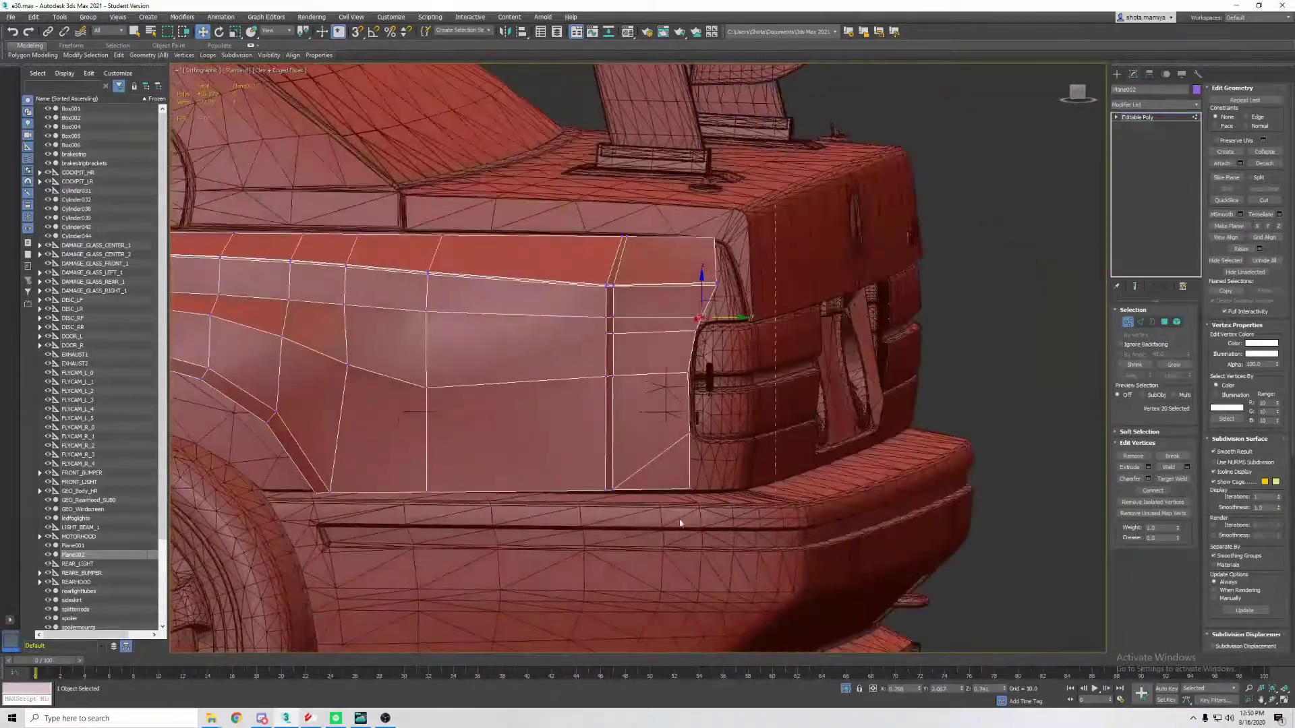
mouse_move(717, 336)
alt+middle_down()
mouse_move(674, 338)
mouse_move(717, 240)
mouse_move(659, 231)
mouse_move(711, 341)
mouse_move(640, 269)
mouse_move(607, 479)
alt+middle_up()
click(608, 479)
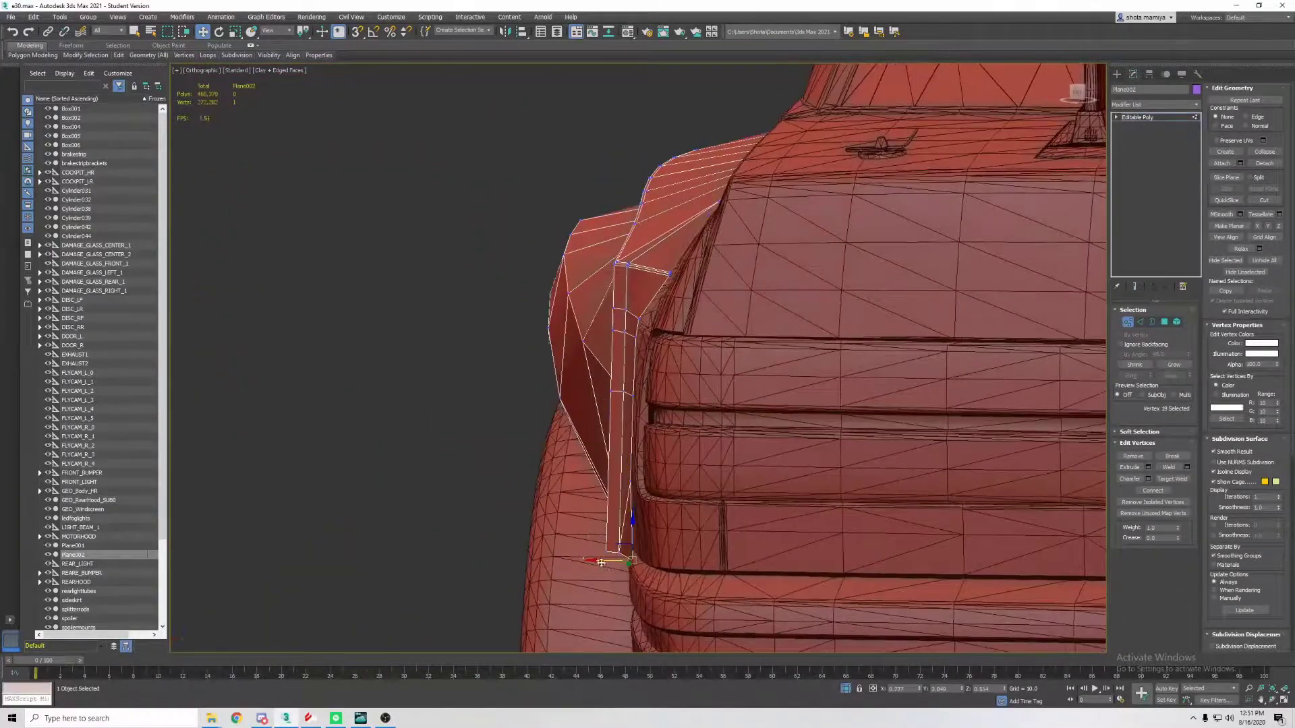
alt+middle_drag(600, 558, 706, 457)
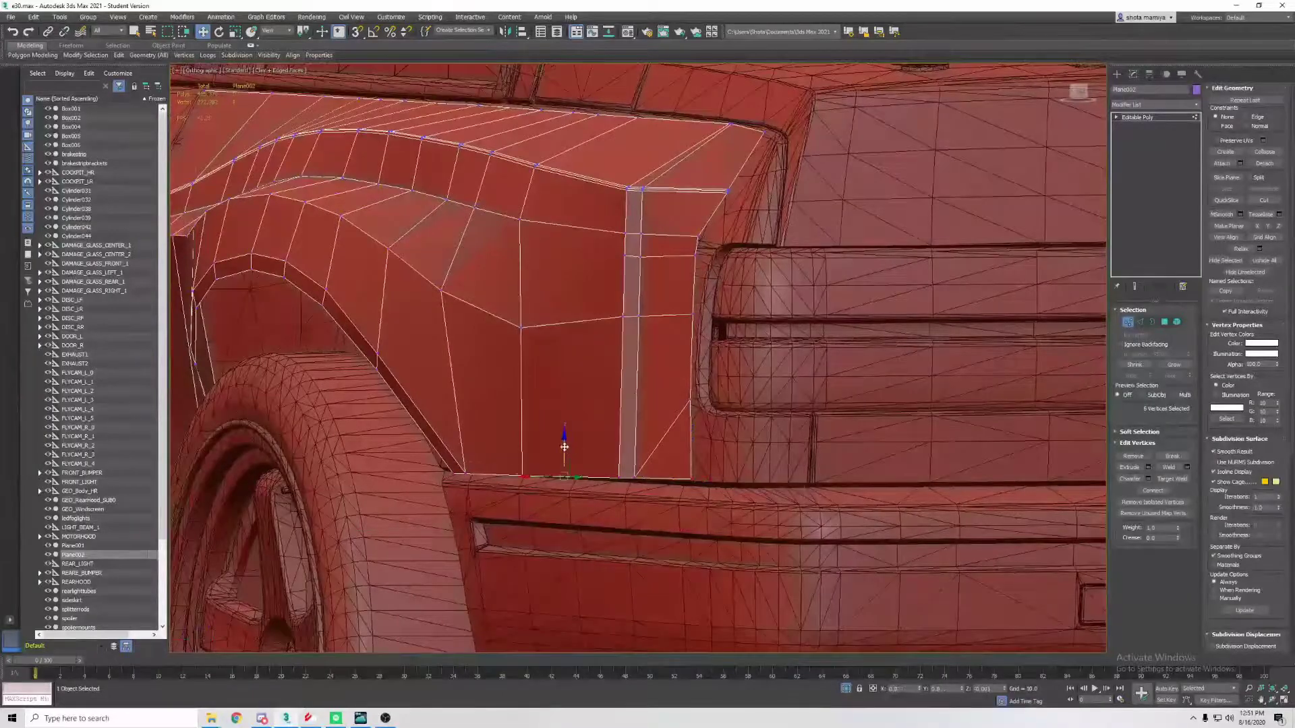
mouse_move(564, 446)
alt+middle_down()
mouse_move(644, 454)
mouse_move(486, 454)
mouse_move(575, 405)
mouse_move(642, 437)
mouse_move(670, 433)
alt+middle_up()
key(w)
scroll(574, 404, down, 3)
scroll(690, 318, up, 2)
scroll(691, 318, down, 2)
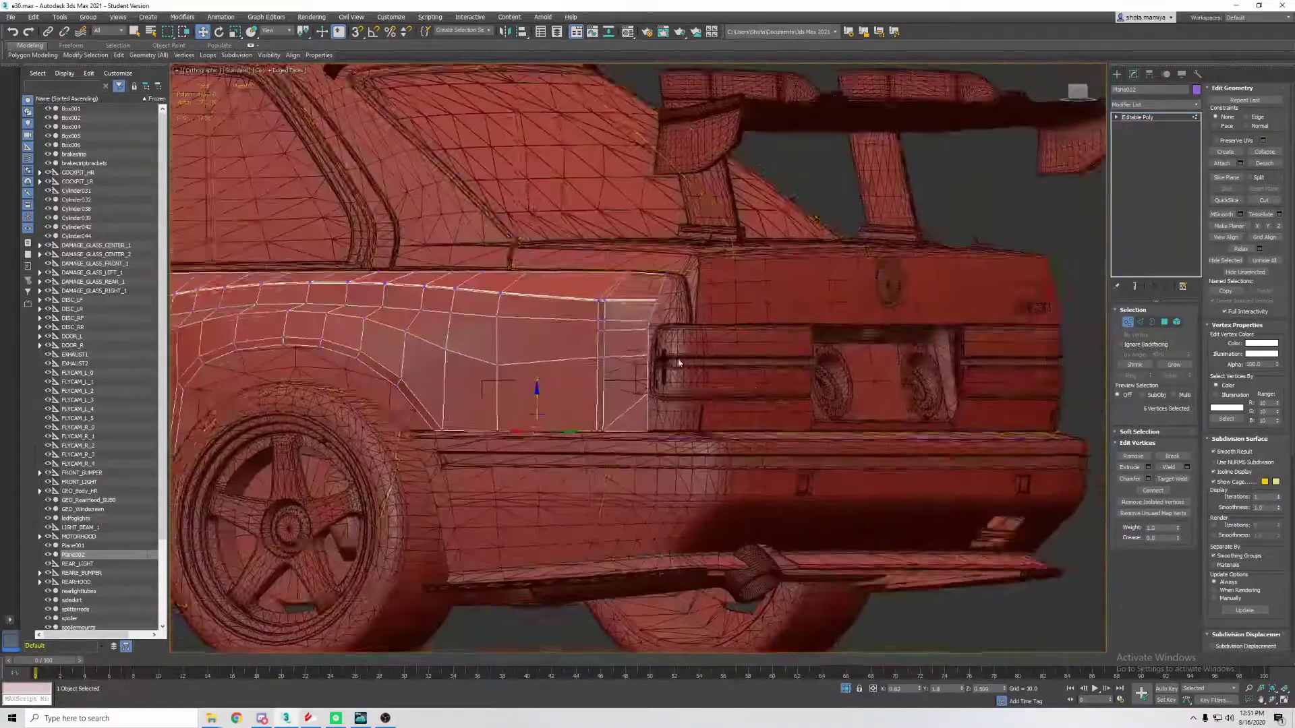
alt+middle_drag(691, 318, 729, 379)
Select the flare's corner vertices beneath the taillight, from top down to the bottom vertex
scroll(729, 379, up, 4)
key(2)
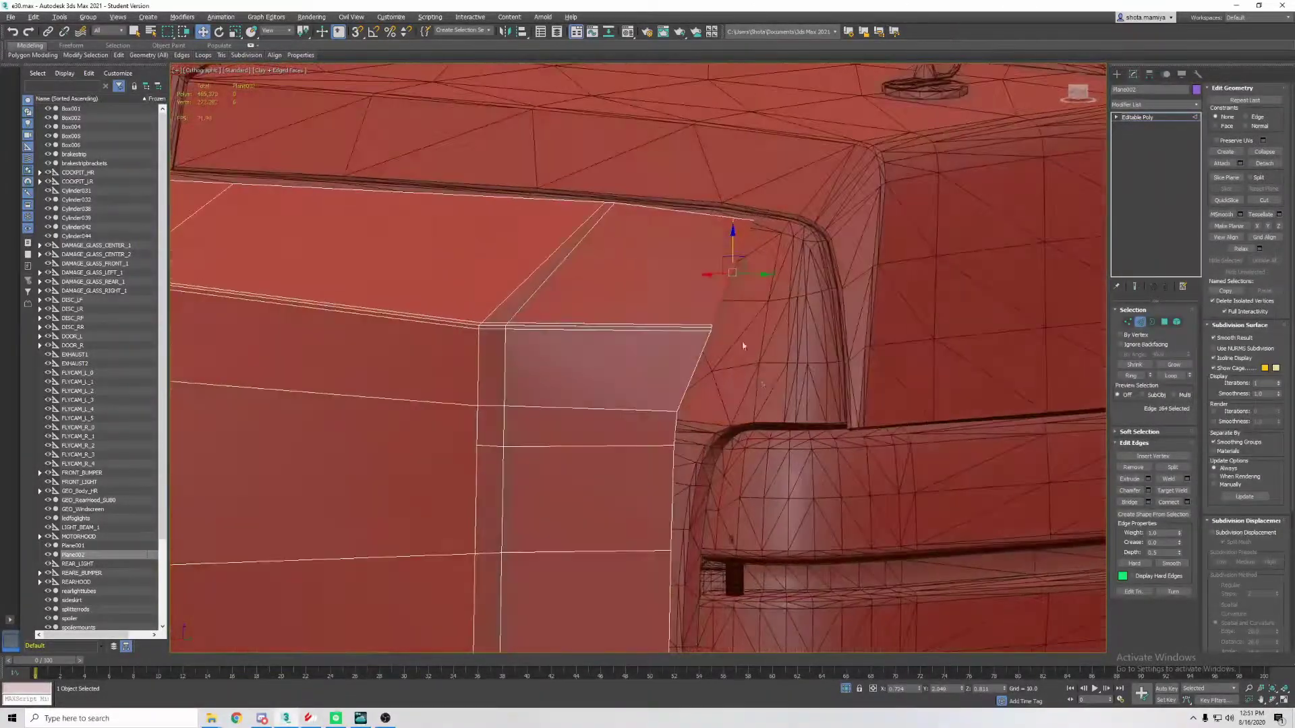
middle_drag(659, 447, 698, 315)
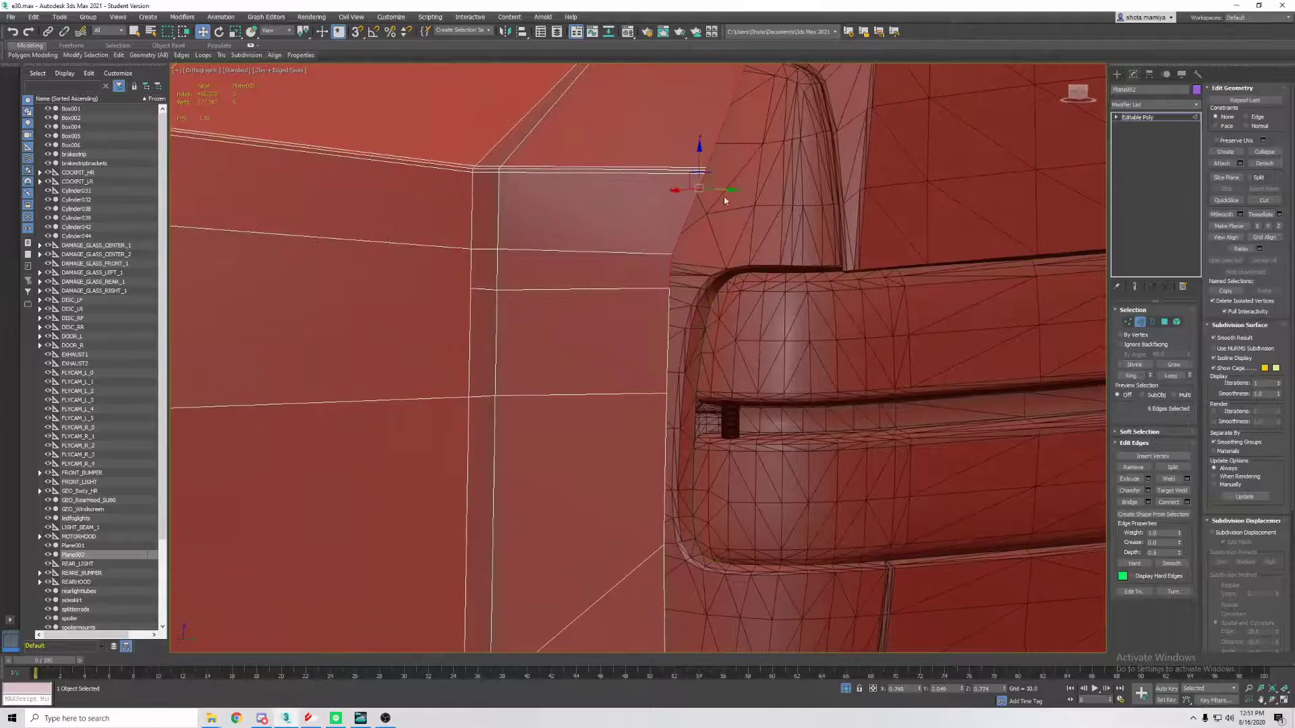
middle_drag(725, 201, 703, 434)
scroll(693, 249, down, 2)
key(1)
alt+middle_drag(1061, 296, 795, 208)
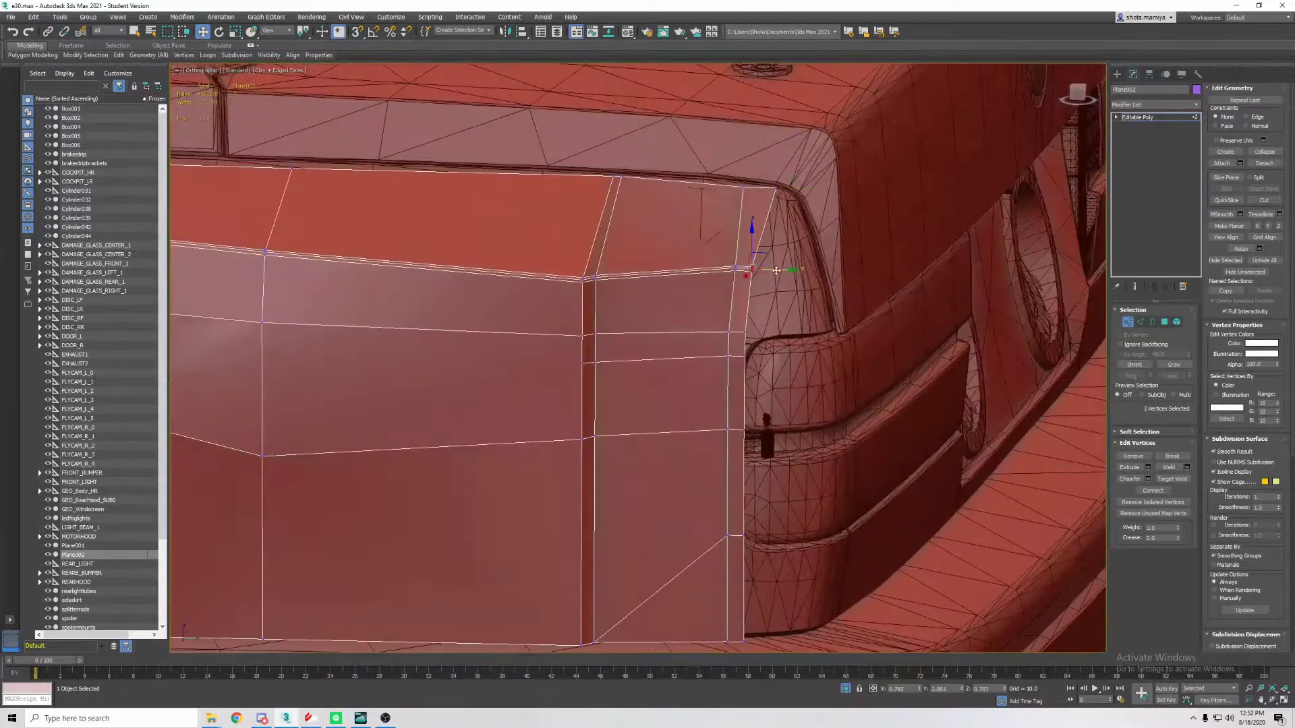
click(769, 268)
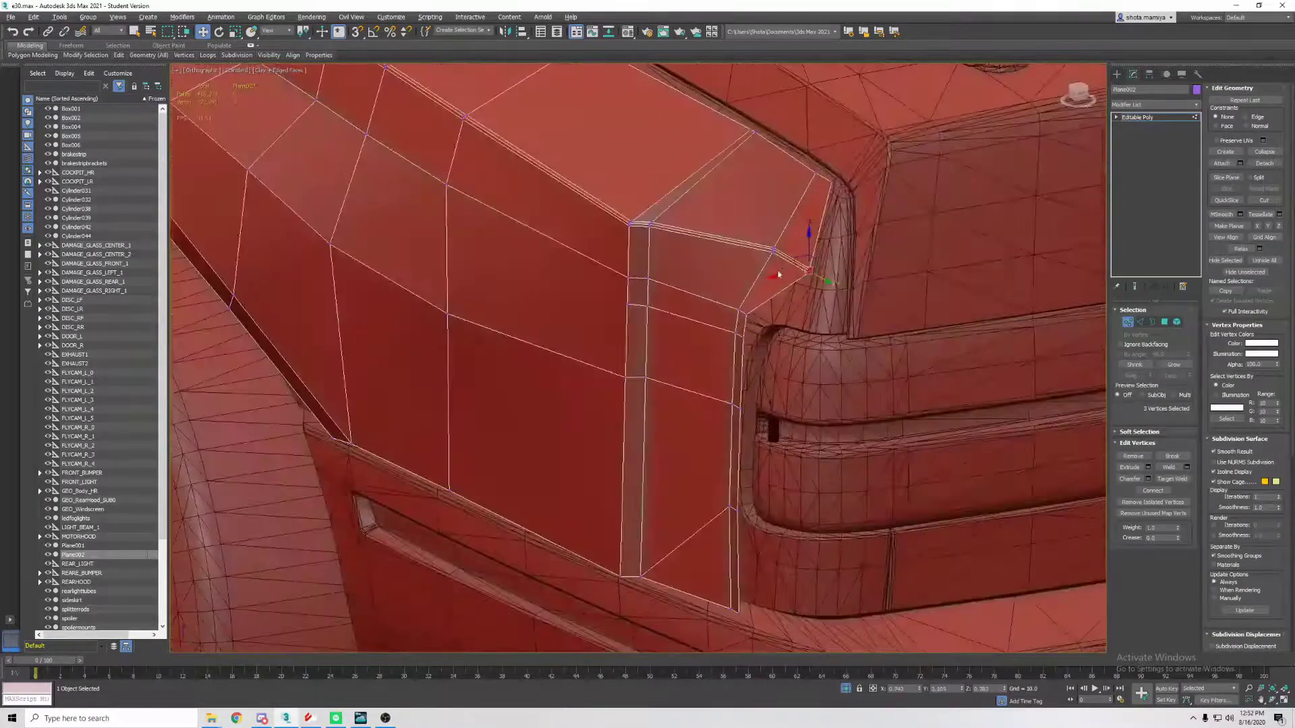
mouse_move(775, 269)
alt+middle_down()
mouse_move(740, 251)
mouse_move(767, 318)
mouse_move(829, 264)
mouse_move(833, 231)
mouse_move(772, 202)
mouse_move(816, 165)
mouse_move(783, 177)
mouse_move(769, 263)
mouse_move(794, 347)
alt+middle_up()
click(773, 202)
click(767, 273)
mouse_move(770, 406)
alt+middle_down()
mouse_move(746, 405)
mouse_move(767, 362)
mouse_move(764, 313)
mouse_move(793, 342)
mouse_move(775, 208)
mouse_move(742, 443)
mouse_move(754, 544)
alt+middle_up()
click(767, 361)
click(746, 439)
click(754, 544)
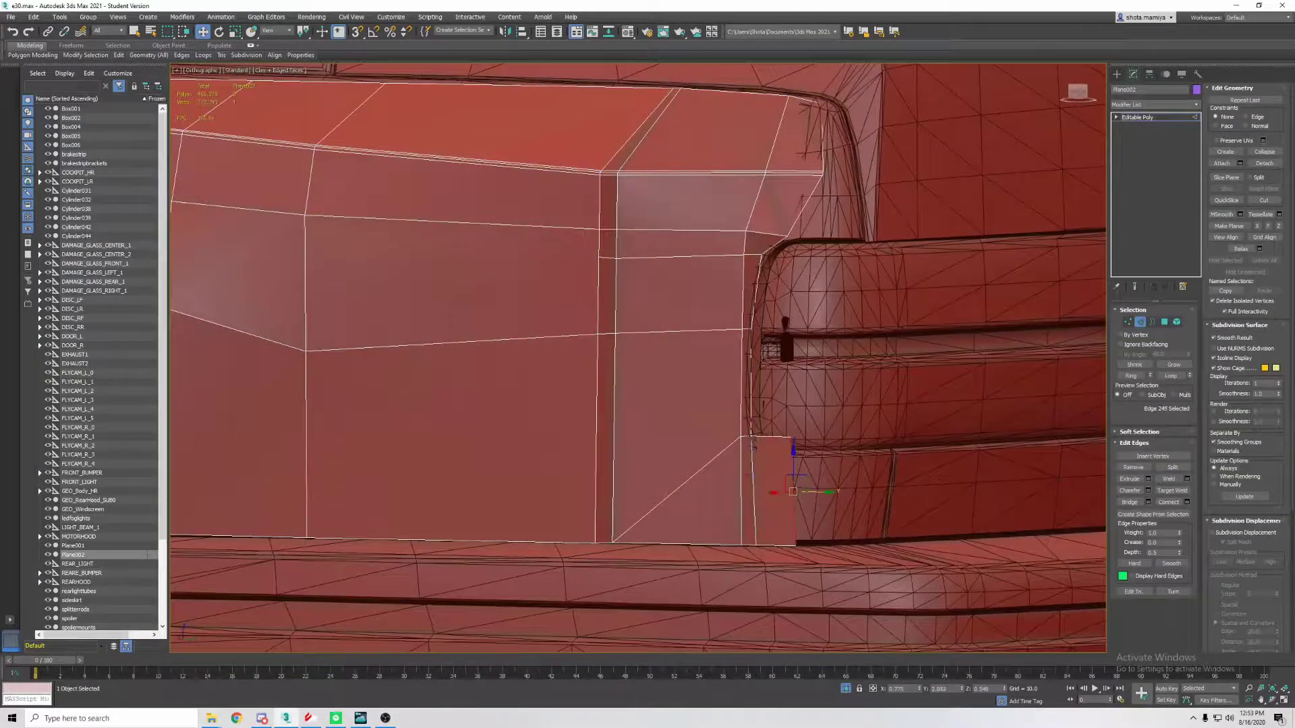
Add the bumper-corner vertices to the flare's corner vertex selection
key(1)
alt+middle_drag(750, 441, 725, 348)
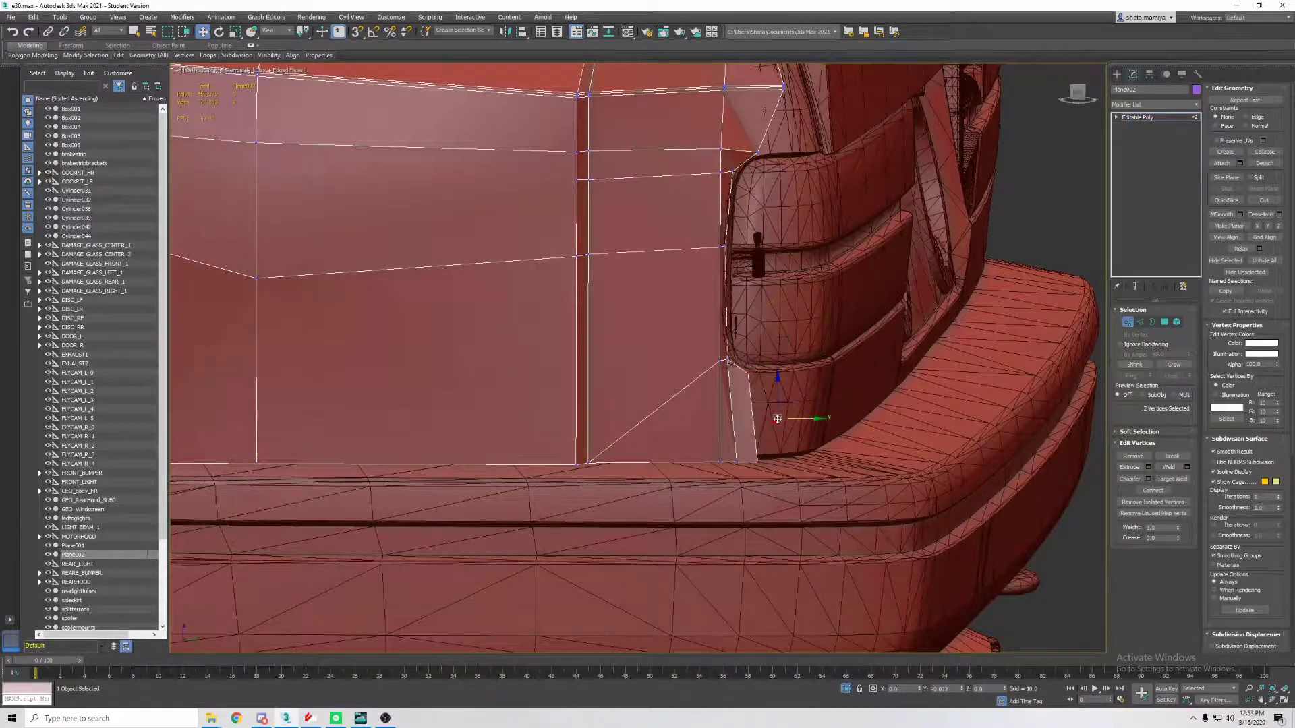
click(764, 401)
mouse_move(764, 401)
alt+middle_down()
mouse_move(812, 435)
mouse_move(724, 403)
mouse_move(809, 414)
mouse_move(831, 432)
alt+middle_up()
key(1)
ctrl+click(767, 413)
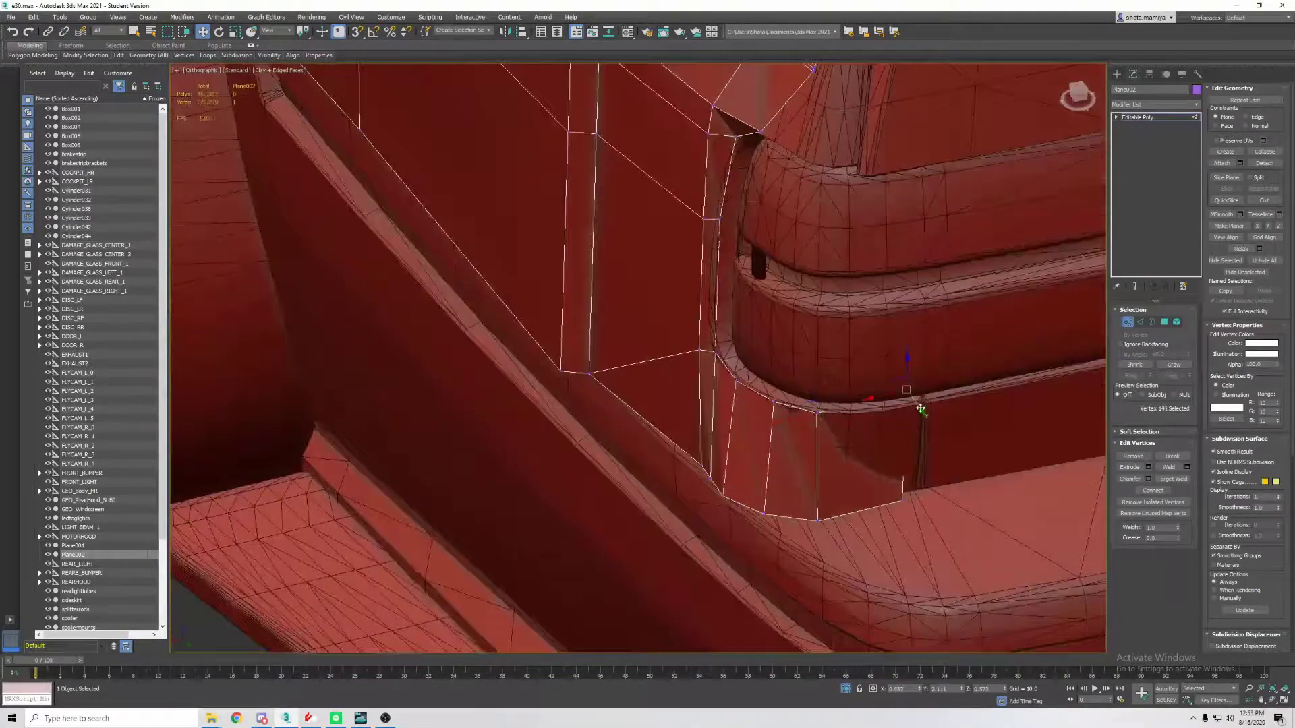
alt+middle_drag(921, 408, 924, 412)
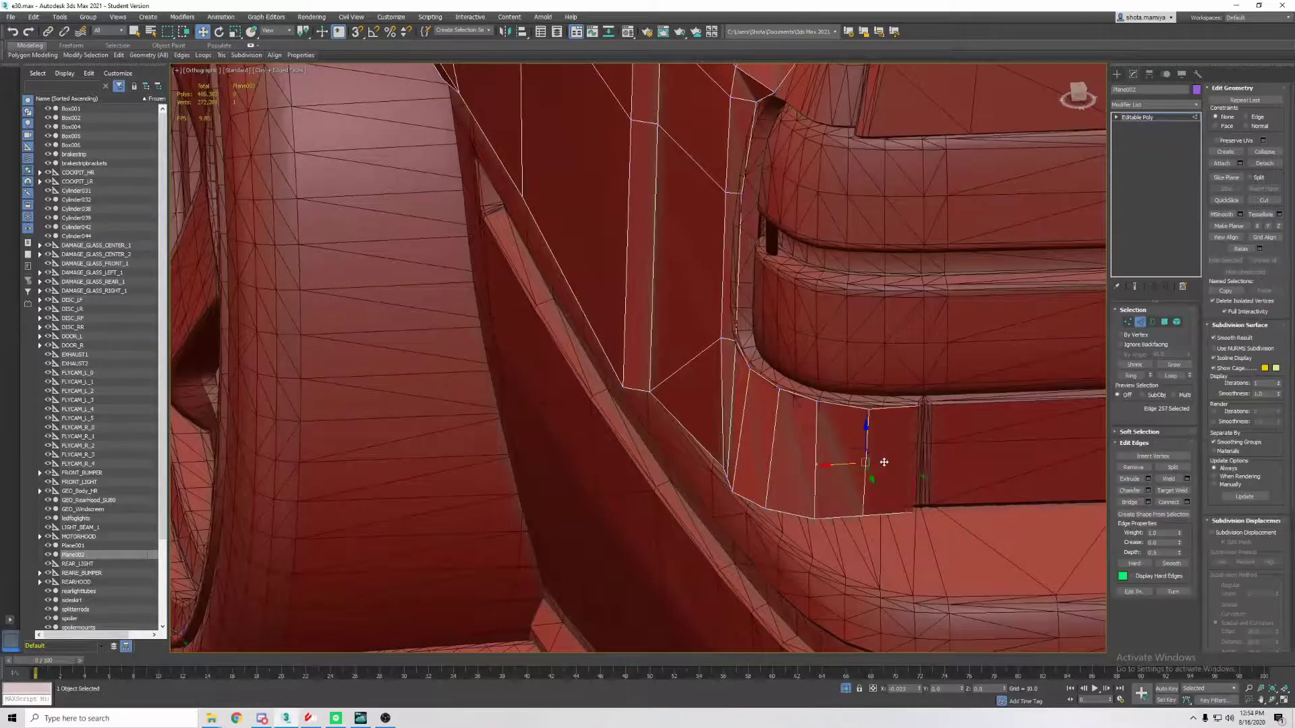
mouse_move(884, 462)
alt+middle_down()
mouse_move(902, 346)
mouse_move(712, 453)
mouse_move(810, 450)
alt+middle_up()
key(1)
ctrl+click(809, 448)
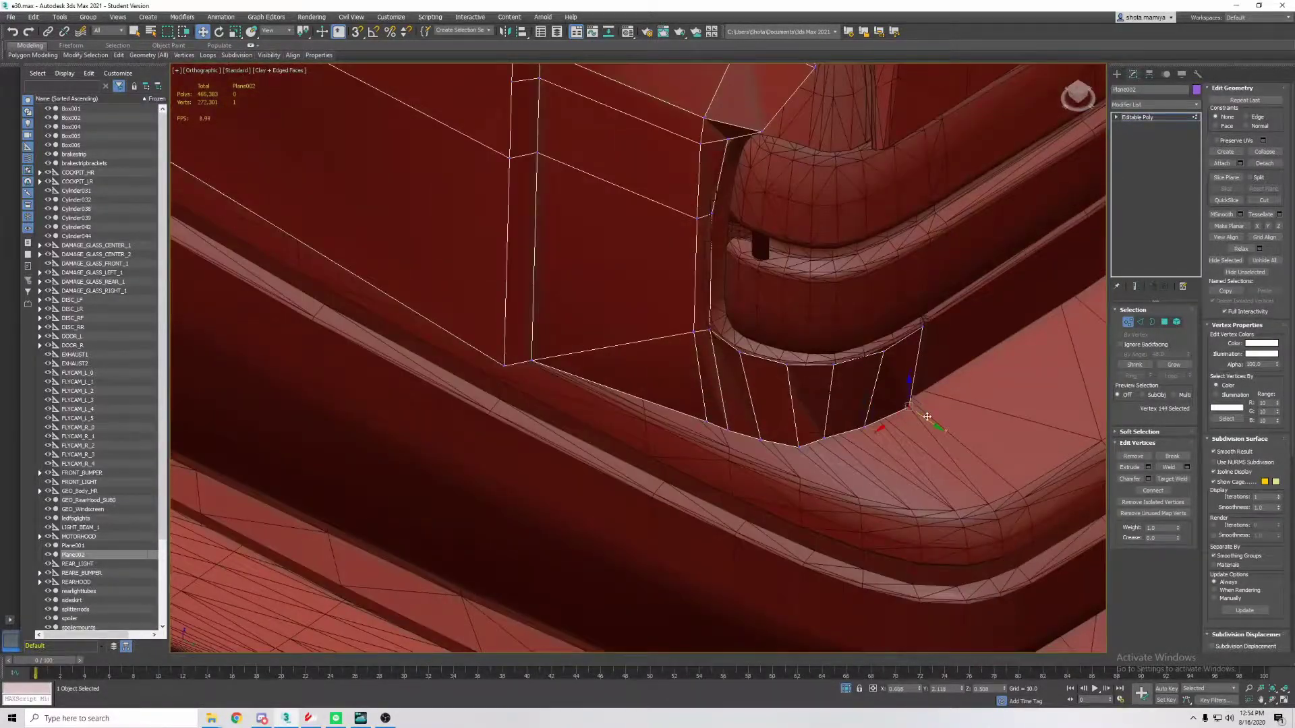
mouse_move(927, 417)
alt+middle_down()
mouse_move(899, 353)
mouse_move(831, 405)
mouse_move(861, 378)
mouse_move(796, 375)
mouse_move(867, 307)
mouse_move(823, 289)
mouse_move(838, 376)
mouse_move(776, 370)
mouse_move(876, 367)
mouse_move(823, 448)
mouse_move(818, 428)
mouse_move(830, 451)
mouse_move(803, 434)
mouse_move(732, 439)
mouse_move(694, 465)
alt+middle_up()
Cut new edges into the flare's lower rear corner to divide the bumper strip
key(alt+c)
scroll(742, 422, up, 4)
scroll(743, 421, down, 4)
scroll(695, 466, up, 4)
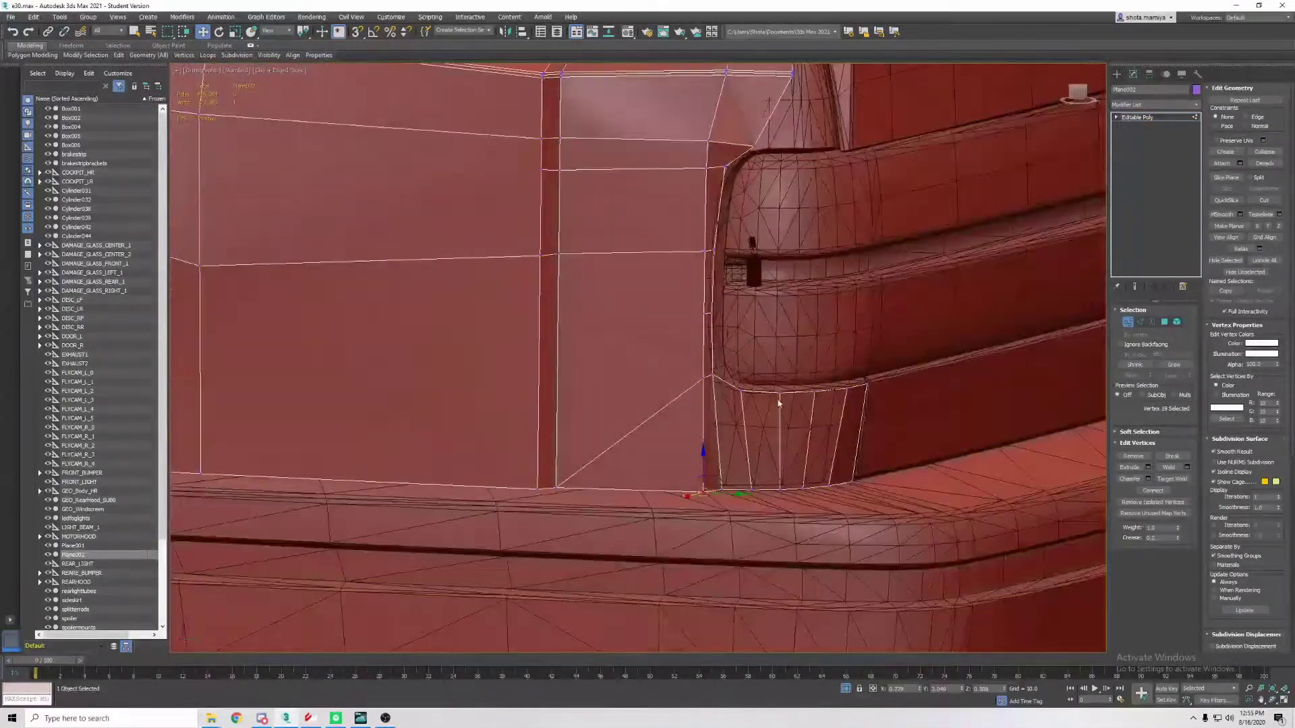
mouse_move(779, 403)
alt+middle_down()
mouse_move(749, 383)
mouse_move(1023, 367)
mouse_move(754, 493)
mouse_move(688, 483)
mouse_move(703, 337)
mouse_move(685, 346)
mouse_move(705, 419)
mouse_move(1256, 205)
alt+middle_up()
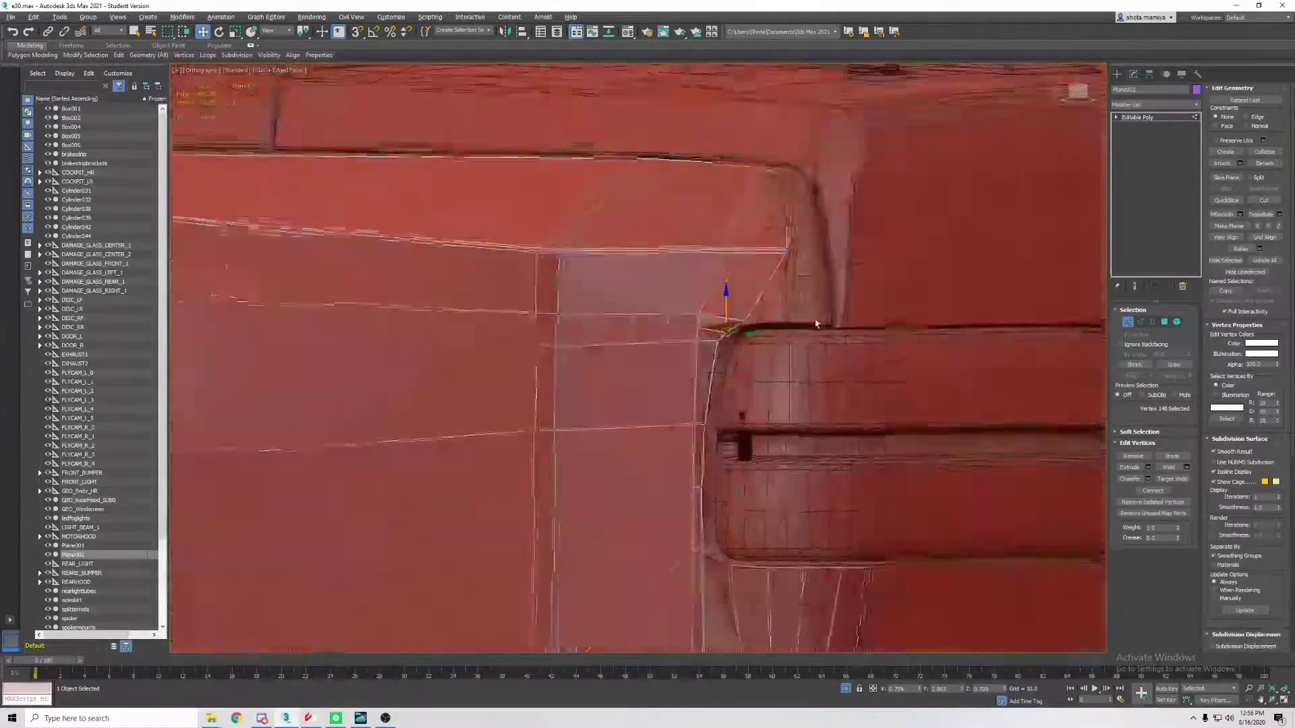
Move the flare's upper rear corner vertices so they tuck under the trunk lip
key(2)
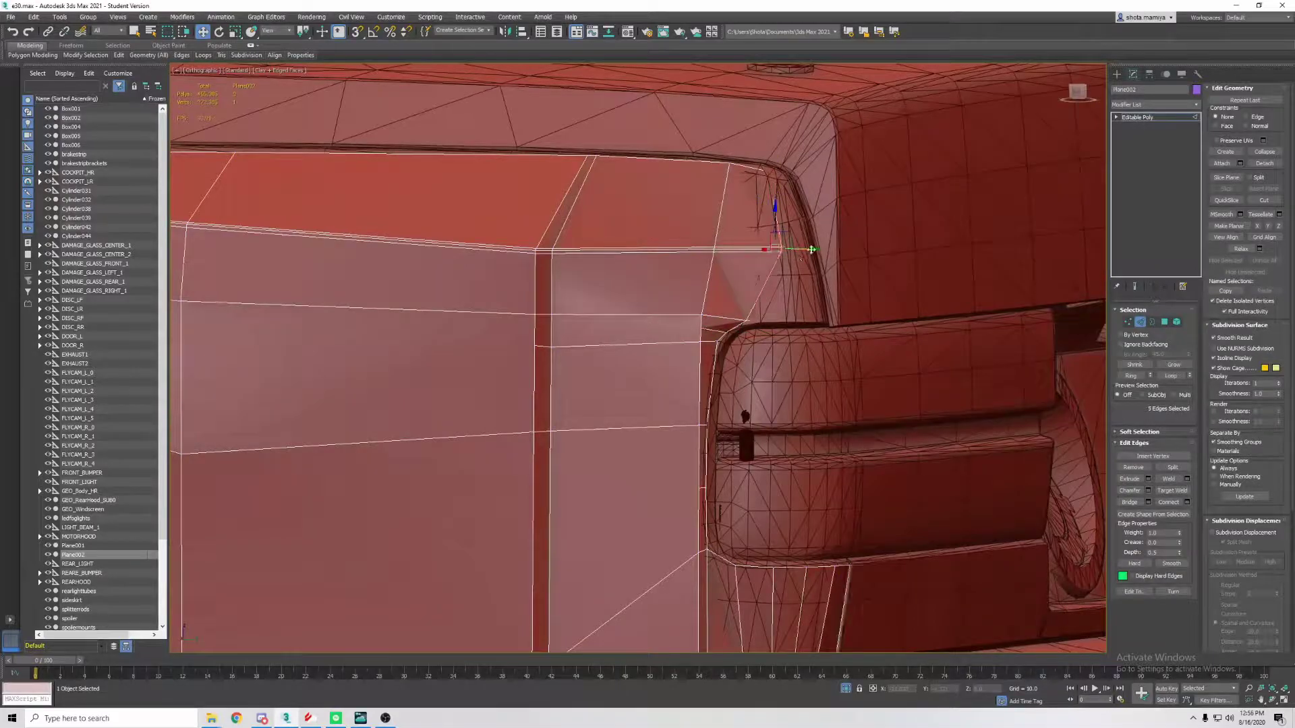
alt+middle_drag(943, 285, 829, 171)
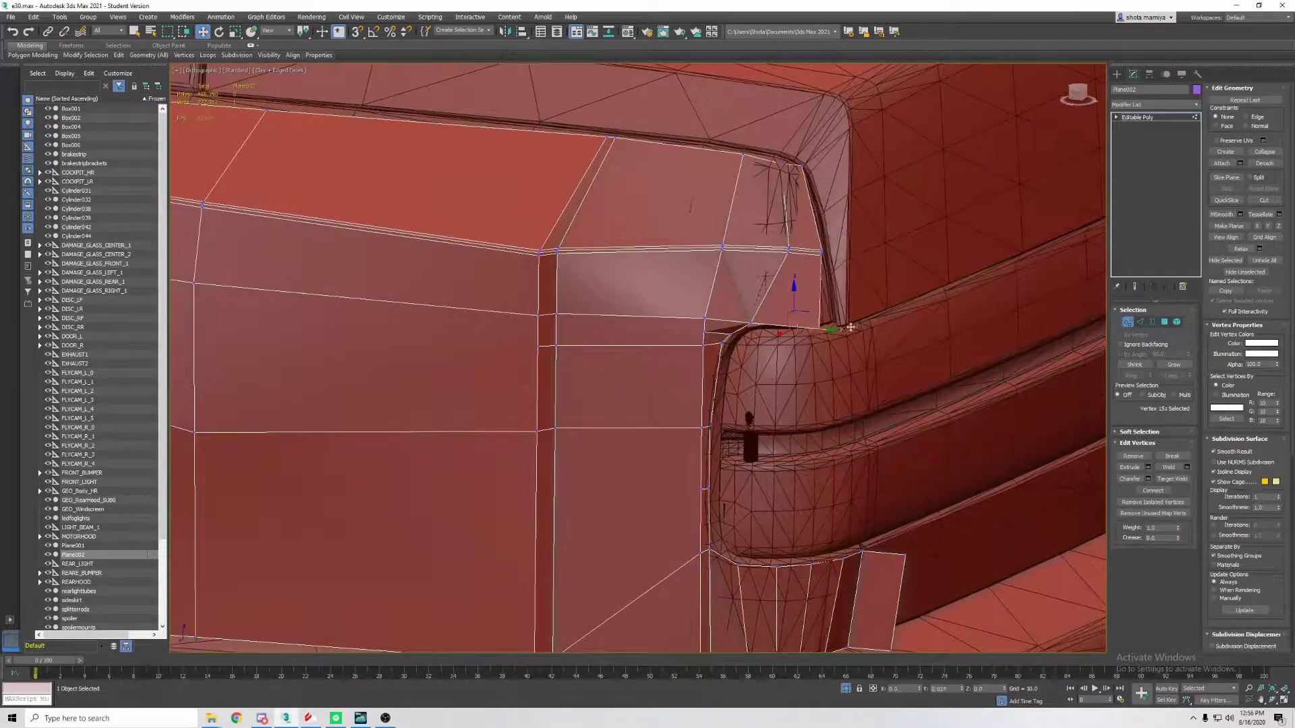
alt+middle_drag(851, 327, 892, 343)
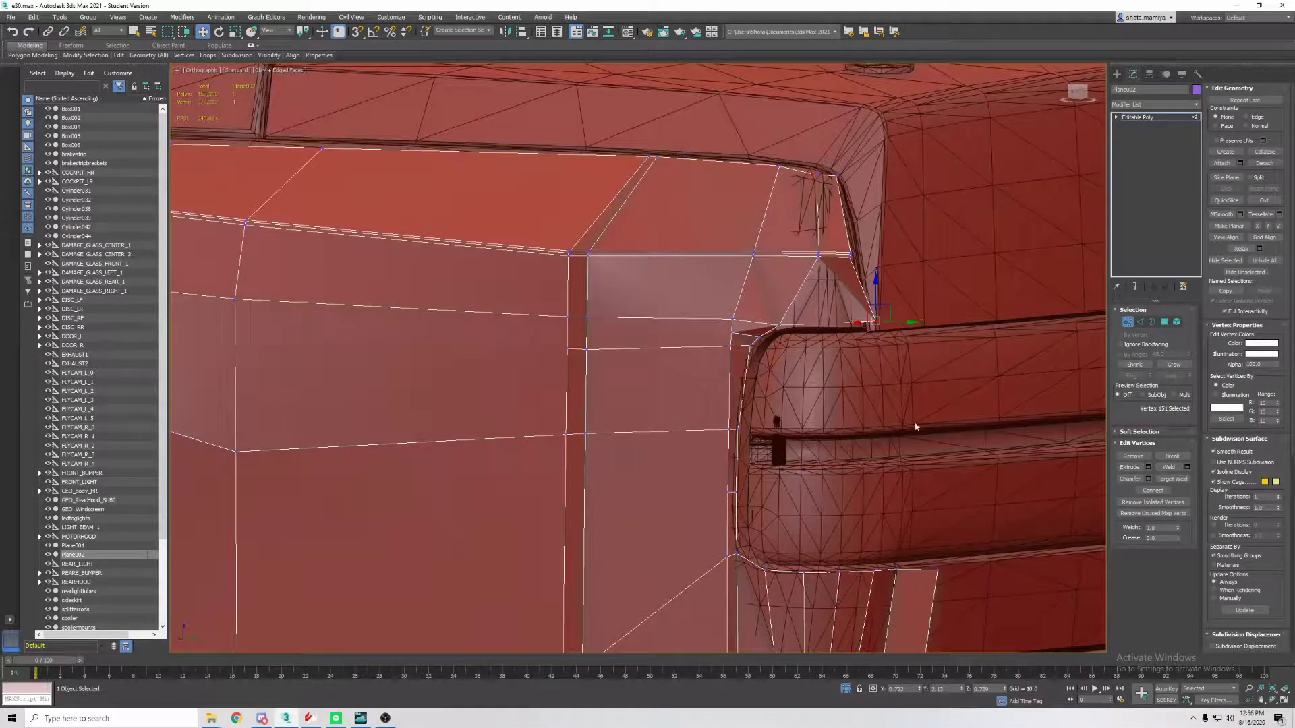
mouse_move(916, 427)
alt+middle_down()
mouse_move(838, 216)
mouse_move(870, 297)
alt+middle_up()
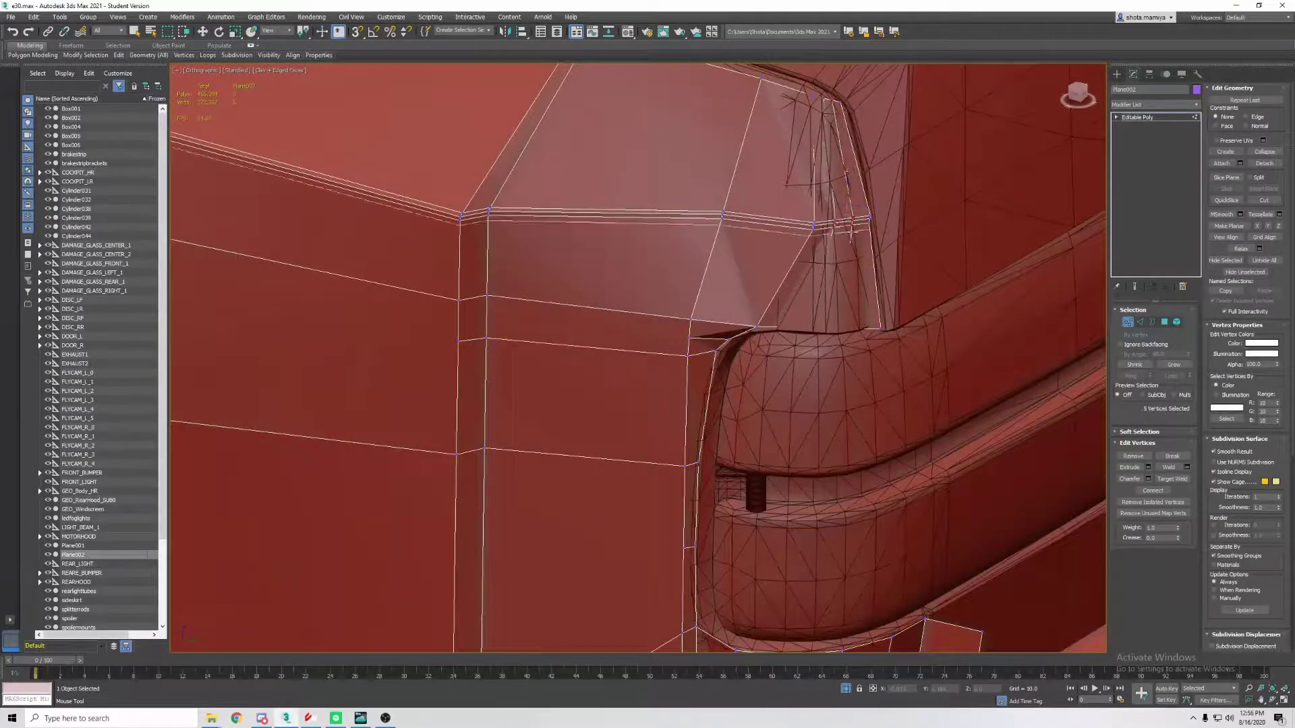
key(w)
click(802, 329)
alt+middle_drag(803, 328, 778, 348)
mouse_move(855, 353)
alt+middle_down()
mouse_move(772, 338)
mouse_move(945, 298)
mouse_move(894, 309)
alt+middle_up()
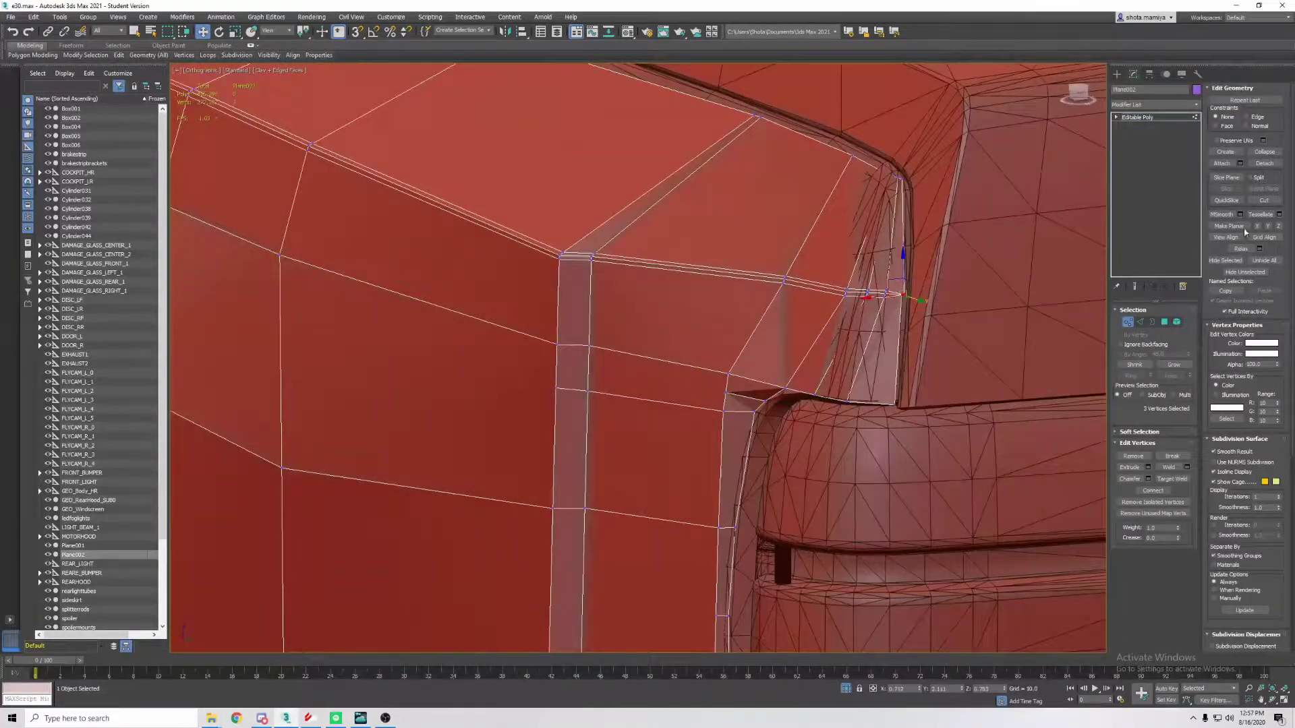
mouse_move(910, 256)
alt+middle_down()
mouse_move(883, 291)
mouse_move(968, 297)
alt+middle_up()
key(w)
click(881, 203)
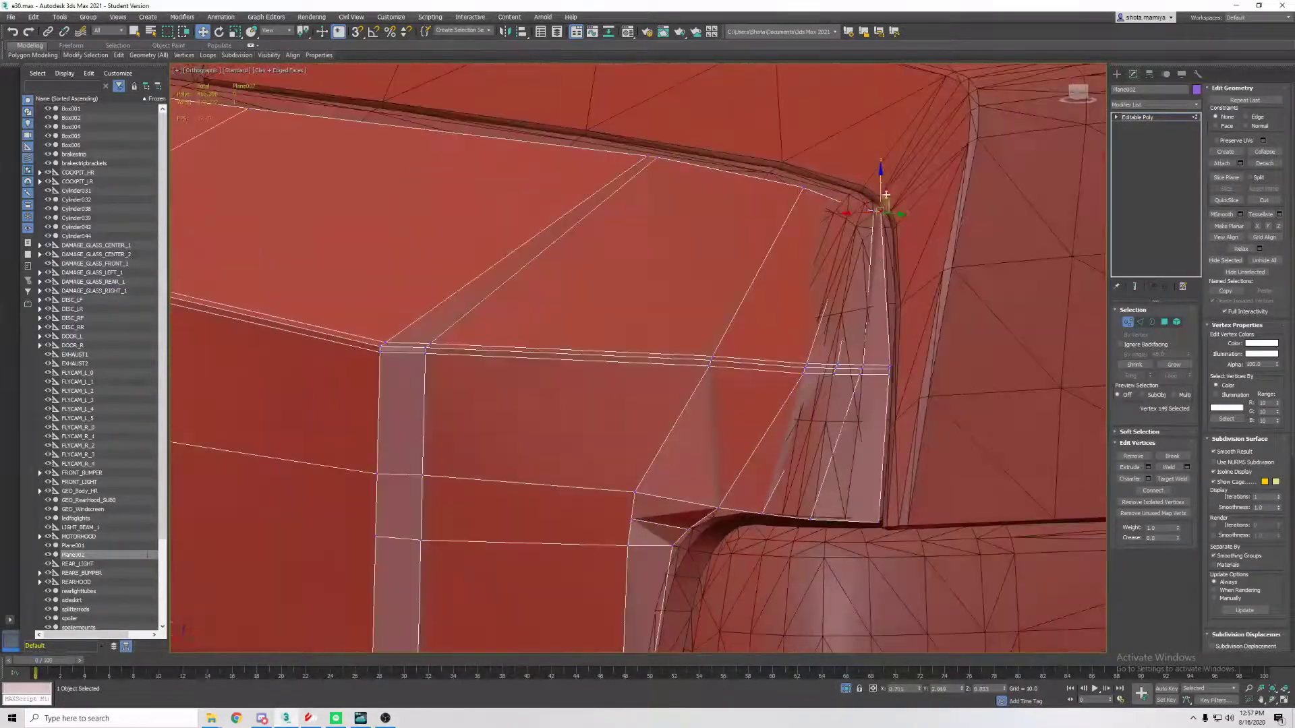
mouse_move(881, 203)
alt+middle_down()
mouse_move(865, 205)
mouse_move(870, 183)
mouse_move(887, 187)
mouse_move(884, 251)
mouse_move(888, 228)
mouse_move(817, 231)
mouse_move(769, 213)
mouse_move(881, 196)
mouse_move(720, 187)
mouse_move(756, 182)
mouse_move(796, 203)
mouse_move(895, 161)
mouse_move(919, 209)
alt+middle_up()
Hide the edged faces and zoom out to show the whole shaded car
scroll(867, 179, down, 5)
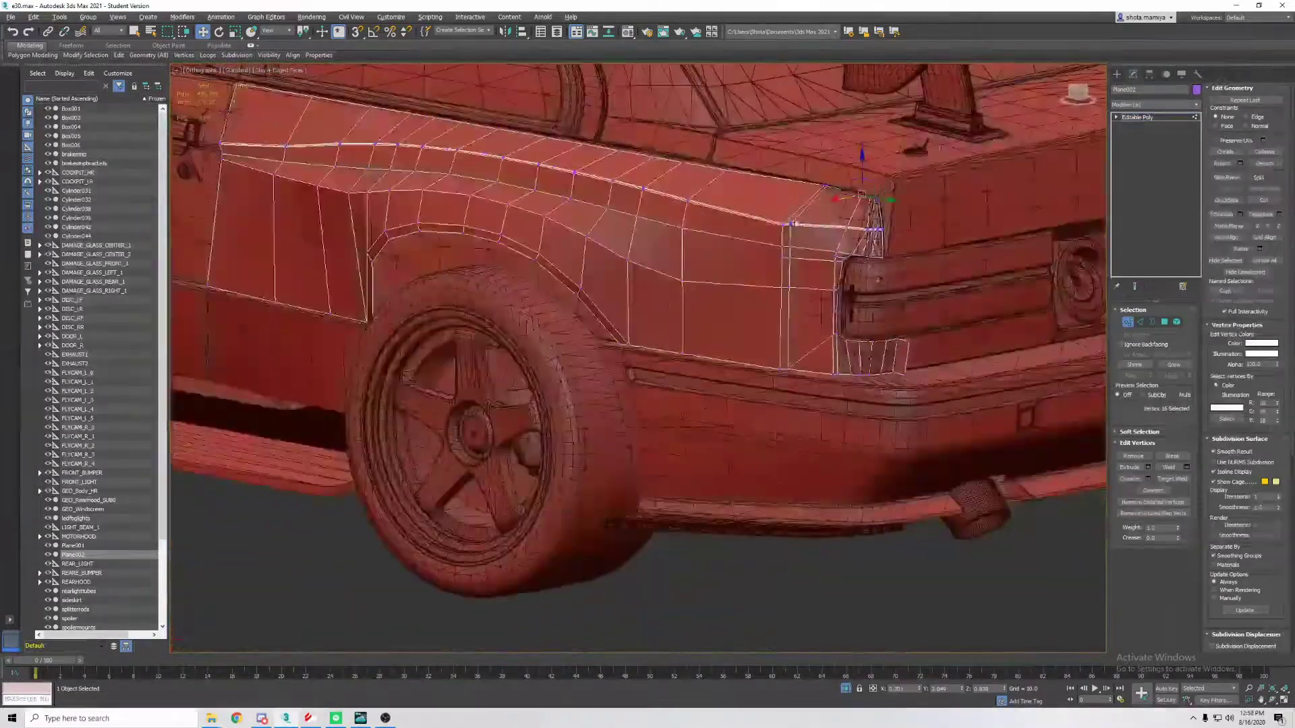
scroll(839, 362, up, 6)
key(4)
scroll(848, 353, down, 5)
alt+middle_drag(835, 393, 920, 382)
key(F4)
scroll(842, 370, down, 3)
Review the whole car in perspective, then return to orthographic with edged faces back on
key(p)
scroll(1001, 399, down, 5)
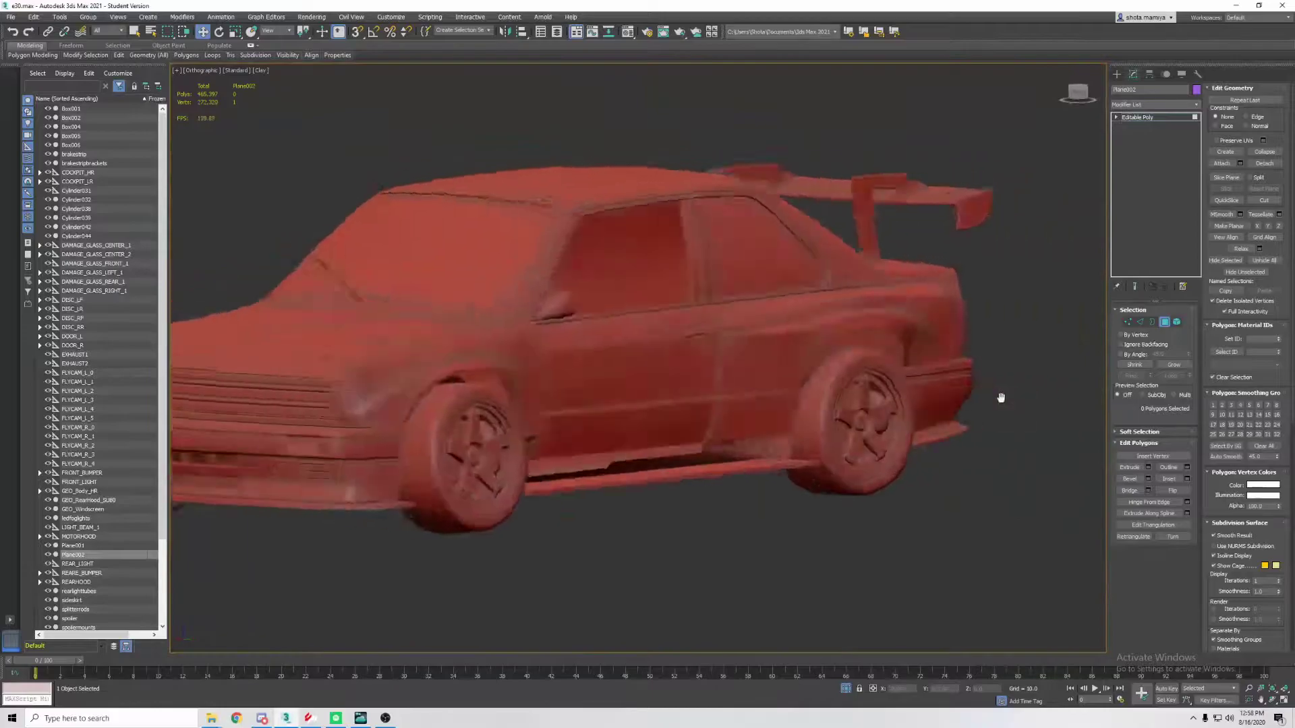
mouse_move(1000, 399)
alt+middle_down()
mouse_move(986, 408)
mouse_move(934, 376)
mouse_move(995, 376)
mouse_move(708, 382)
mouse_move(886, 428)
alt+middle_up()
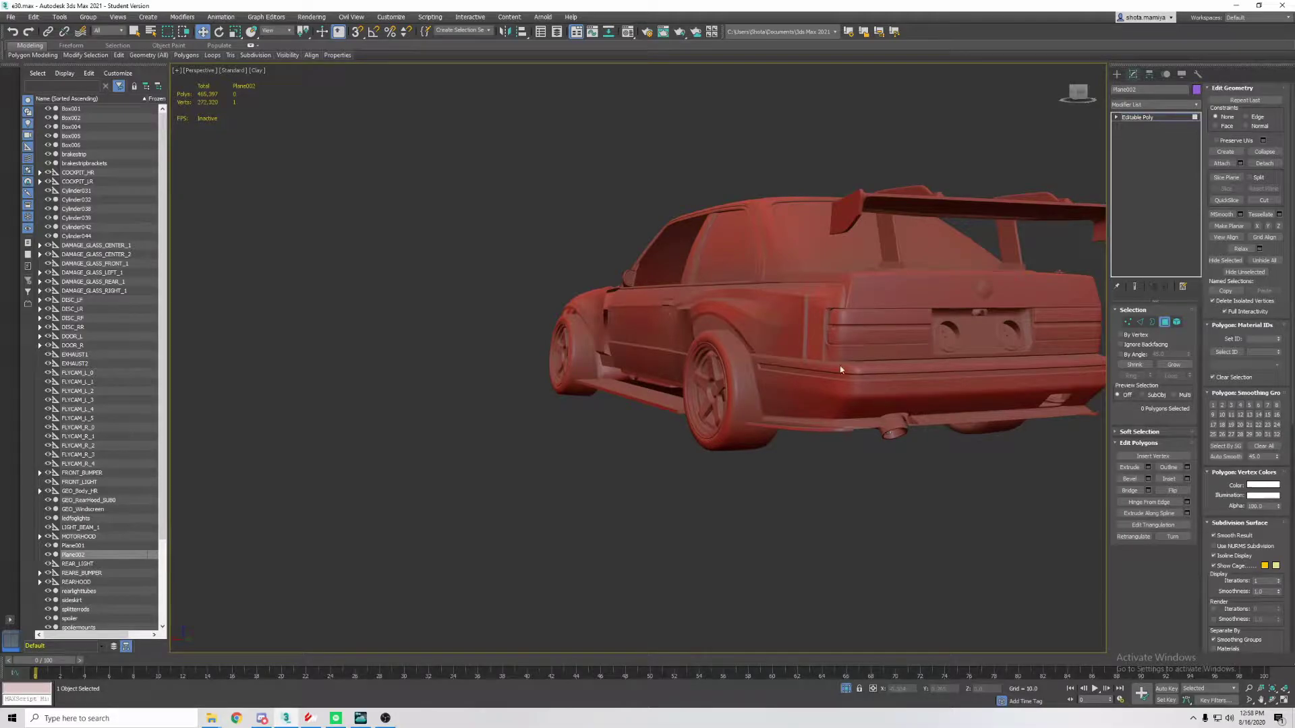
scroll(880, 449, up, 5)
click(737, 361)
key(u)
key(F4)
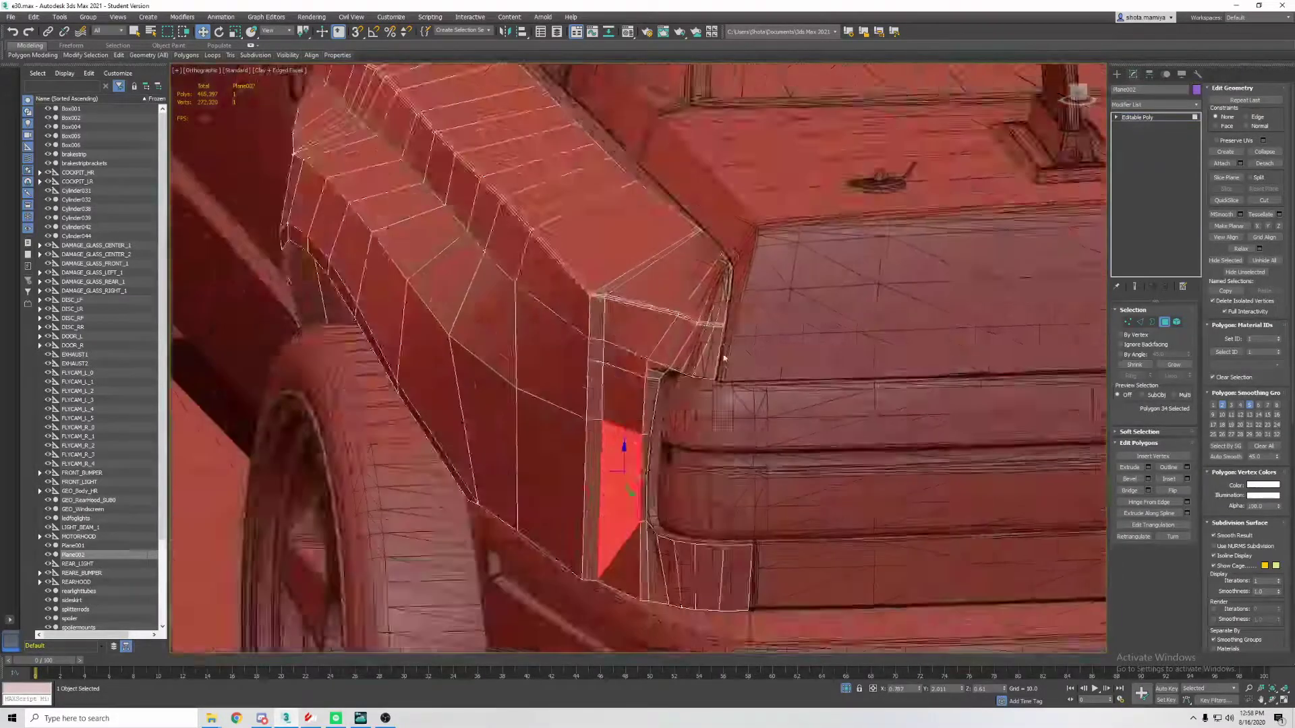
scroll(709, 347, up, 3)
scroll(709, 347, down, 3)
In Vertex mode, pick the flare's top rear corner vertices along the trunk edge
mouse_move(836, 350)
alt+middle_down()
mouse_move(841, 391)
mouse_move(682, 326)
mouse_move(694, 310)
mouse_move(756, 343)
mouse_move(746, 341)
mouse_move(780, 342)
mouse_move(791, 305)
mouse_move(787, 341)
mouse_move(814, 347)
mouse_move(769, 341)
mouse_move(827, 338)
mouse_move(780, 344)
mouse_move(831, 332)
mouse_move(823, 284)
mouse_move(847, 254)
mouse_move(820, 265)
mouse_move(749, 246)
mouse_move(836, 237)
mouse_move(659, 216)
mouse_move(749, 410)
mouse_move(763, 246)
mouse_move(776, 297)
mouse_move(788, 276)
alt+middle_up()
scroll(841, 391, up, 3)
key(1)
scroll(841, 391, down, 2)
click(820, 265)
click(749, 246)
click(784, 277)
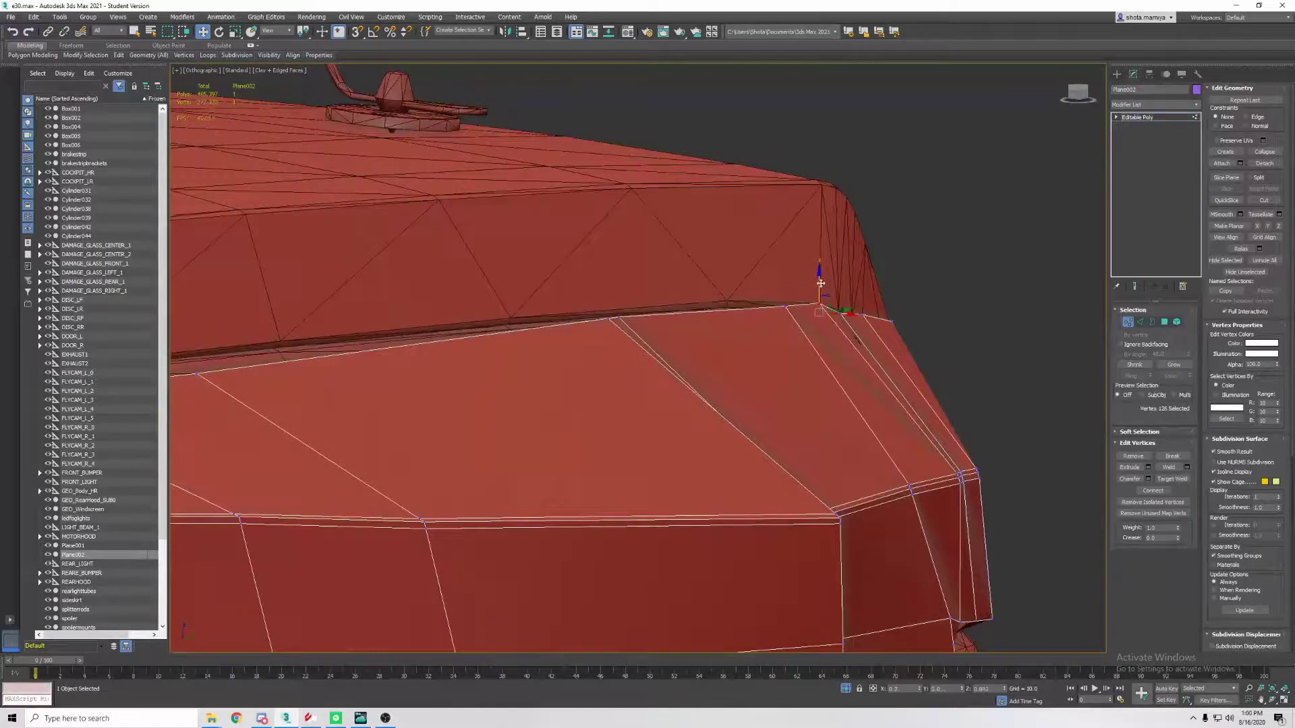
Slide the flare's five rear-edge vertices along edges, tucking the upper corner against the taillight
mouse_move(885, 314)
alt+middle_down()
mouse_move(867, 289)
mouse_move(887, 260)
alt+middle_up()
click(881, 303)
scroll(821, 273, down, 5)
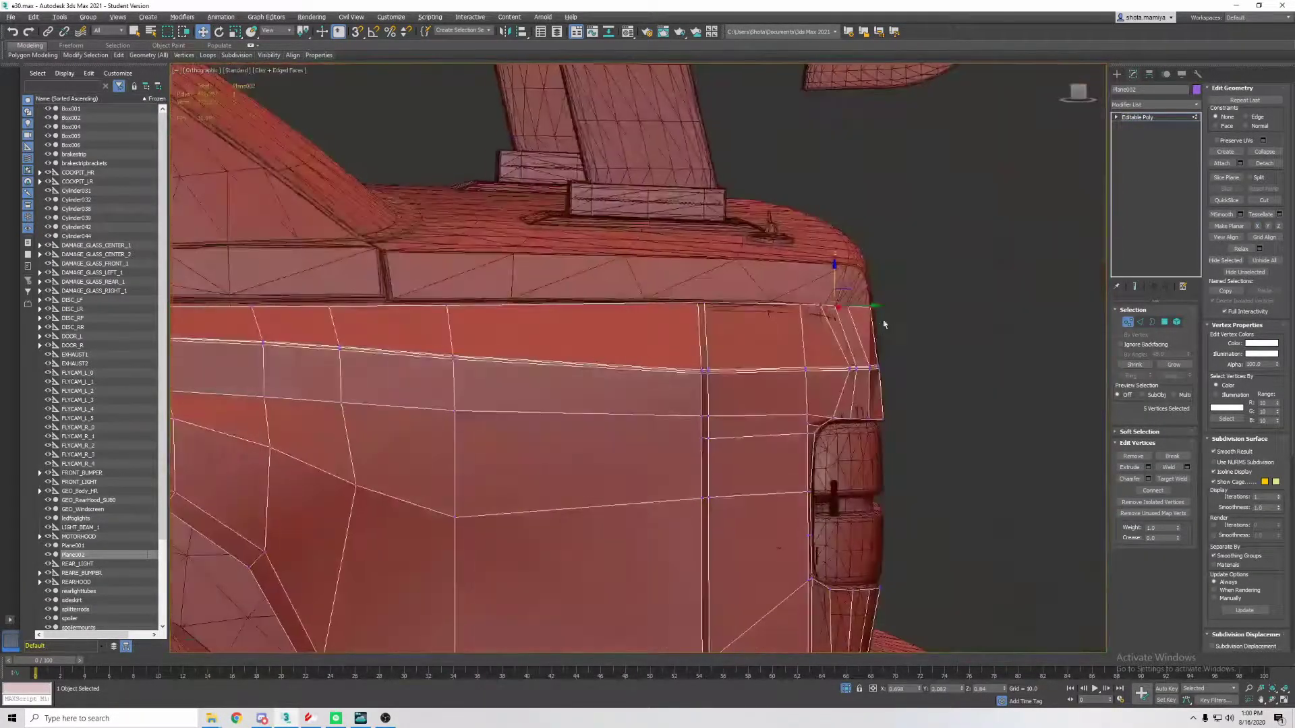
scroll(881, 338, down, 2)
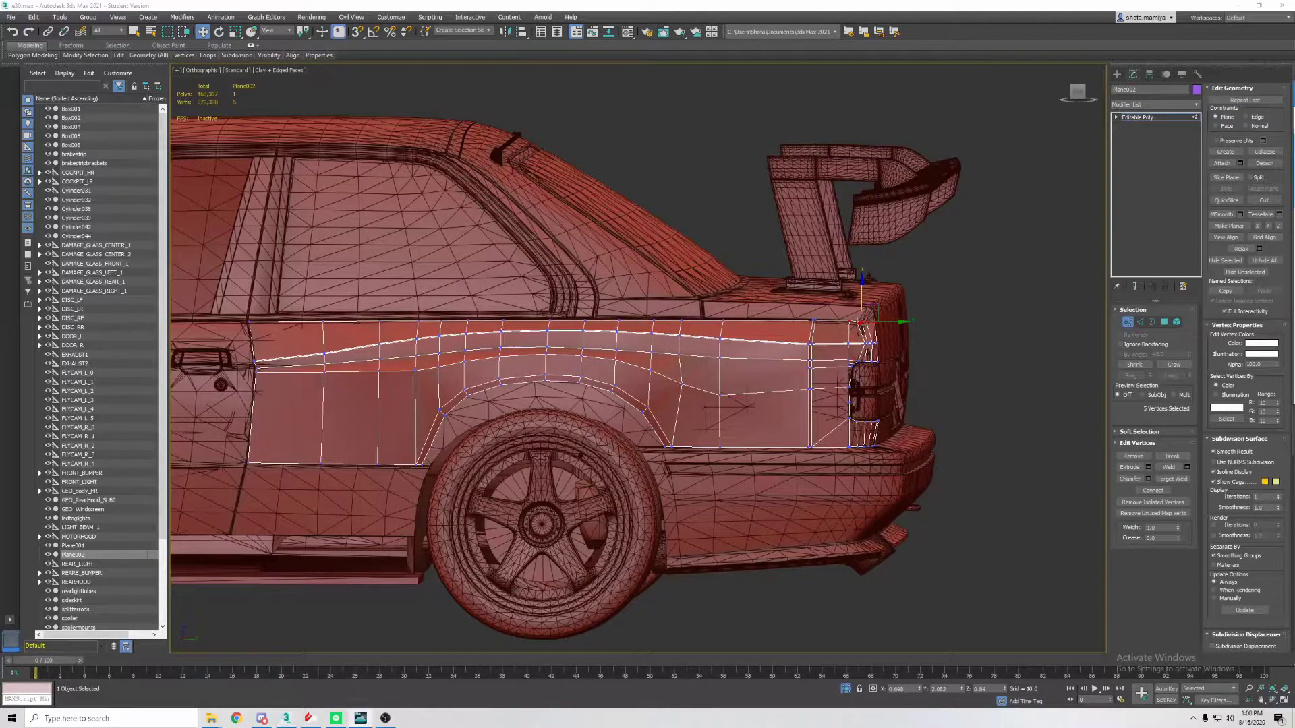
scroll(785, 341, up, 5)
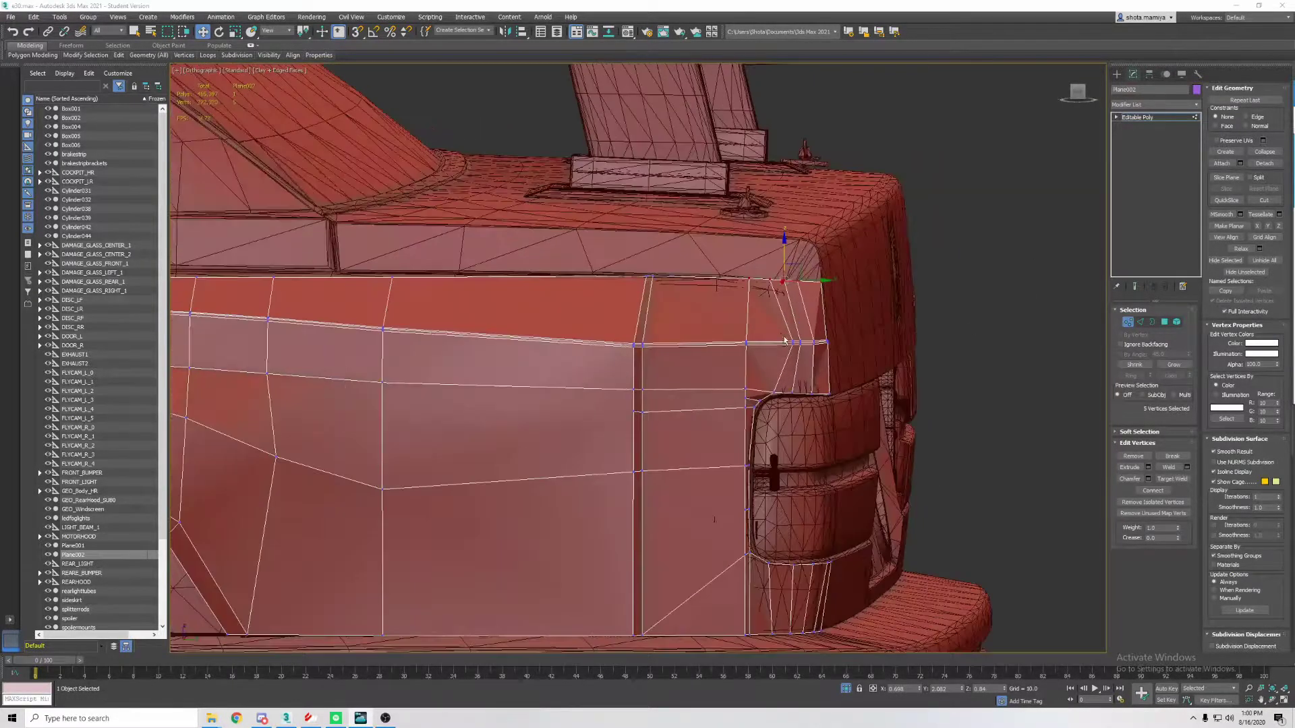
click(1245, 117)
mouse_move(850, 337)
alt+middle_down()
mouse_move(803, 345)
mouse_move(784, 393)
alt+middle_up()
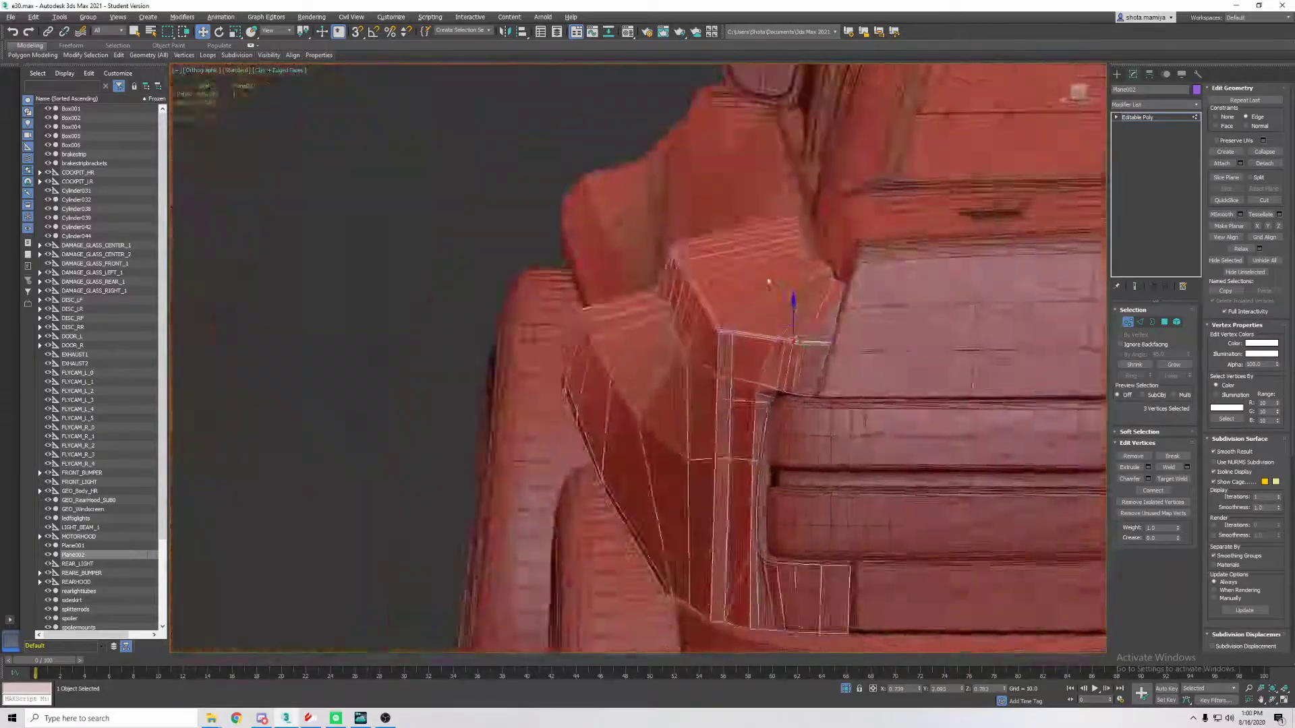
click(783, 394)
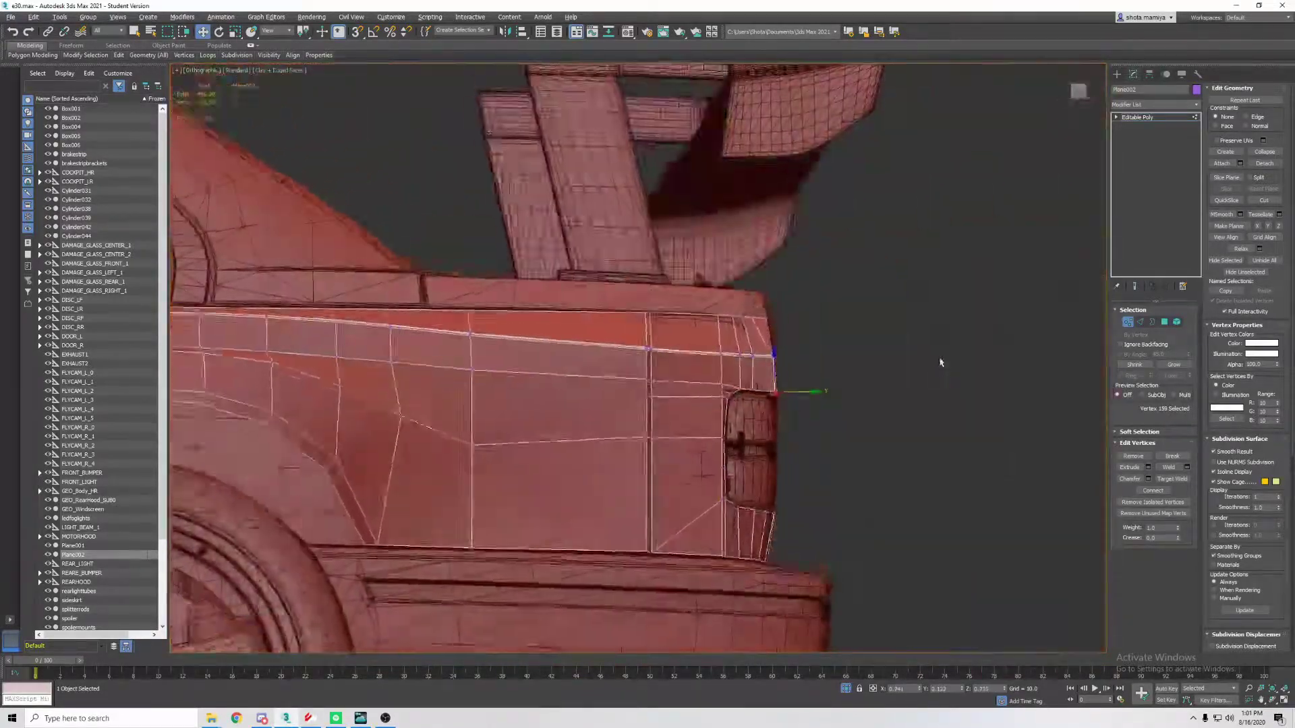
mouse_move(941, 363)
alt+middle_down()
mouse_move(801, 389)
mouse_move(908, 373)
alt+middle_up()
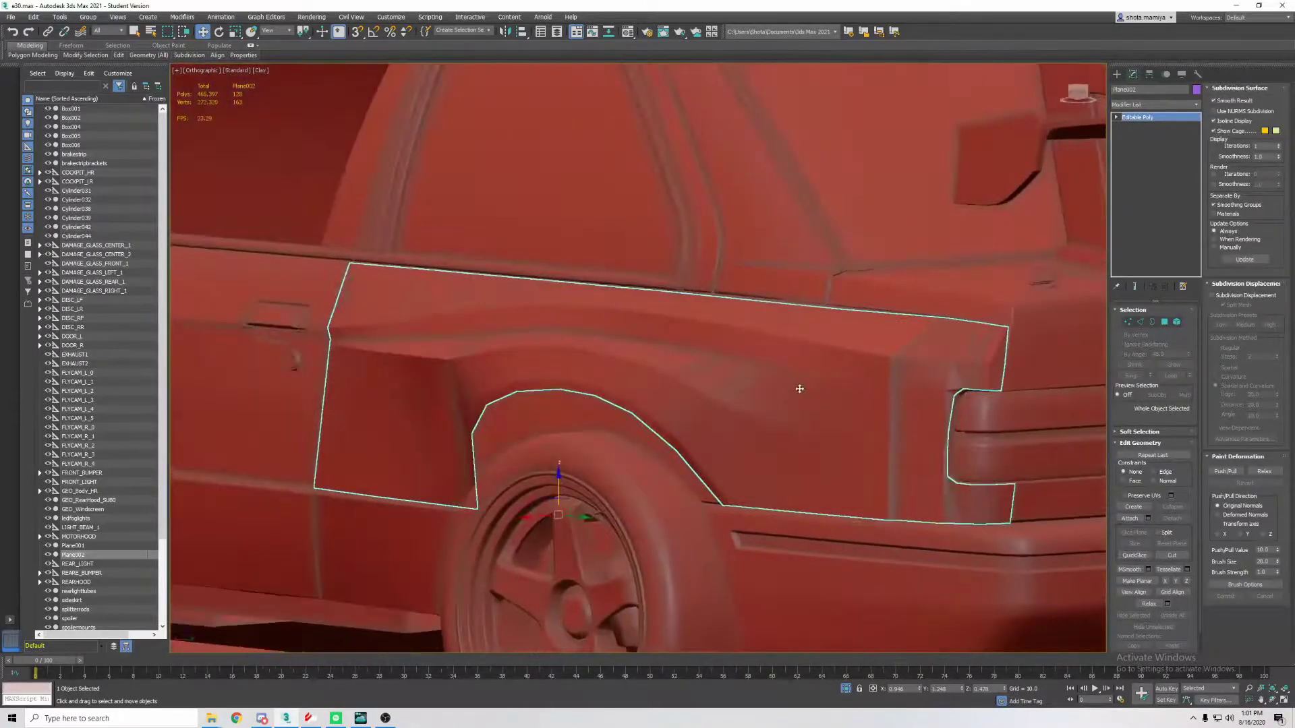
Assign smoothing group 5 to the flare's top polygons and polygons near the taillight
key(4)
key(F4)
click(765, 388)
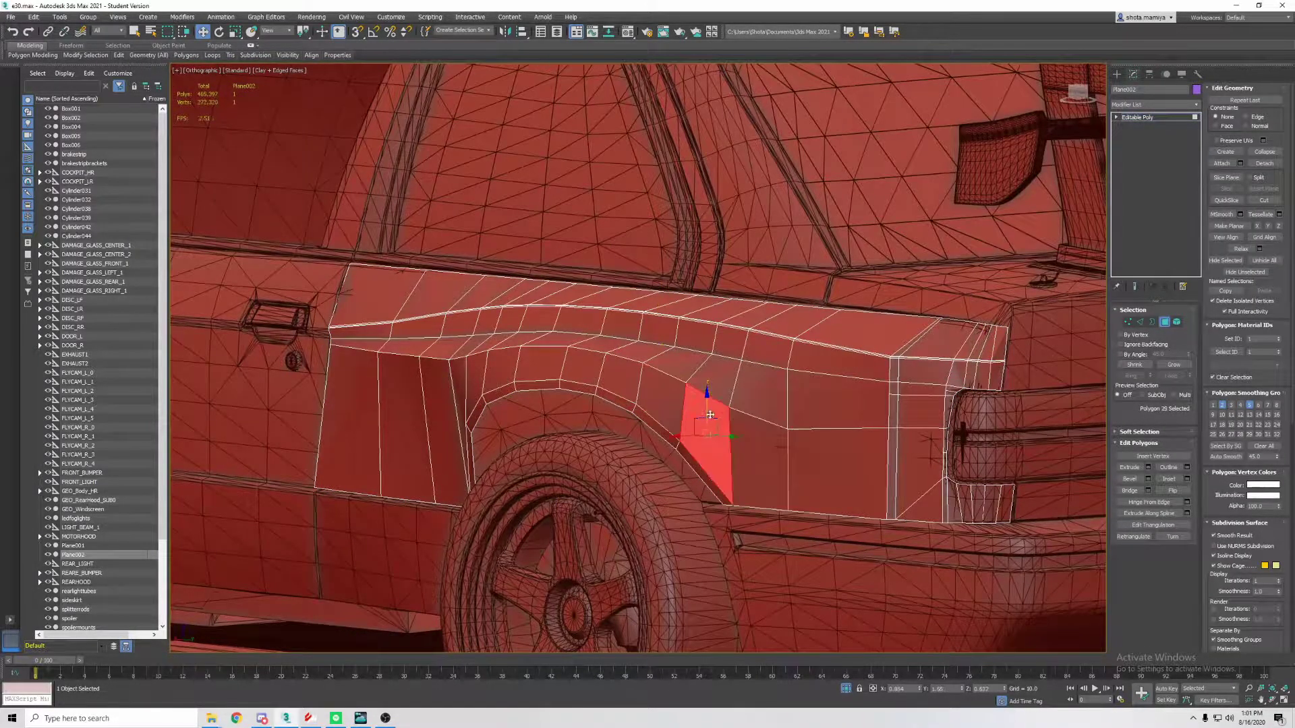
mouse_move(710, 414)
alt+middle_down()
mouse_move(696, 445)
mouse_move(780, 324)
mouse_move(770, 422)
alt+middle_up()
click(780, 325)
click(781, 342)
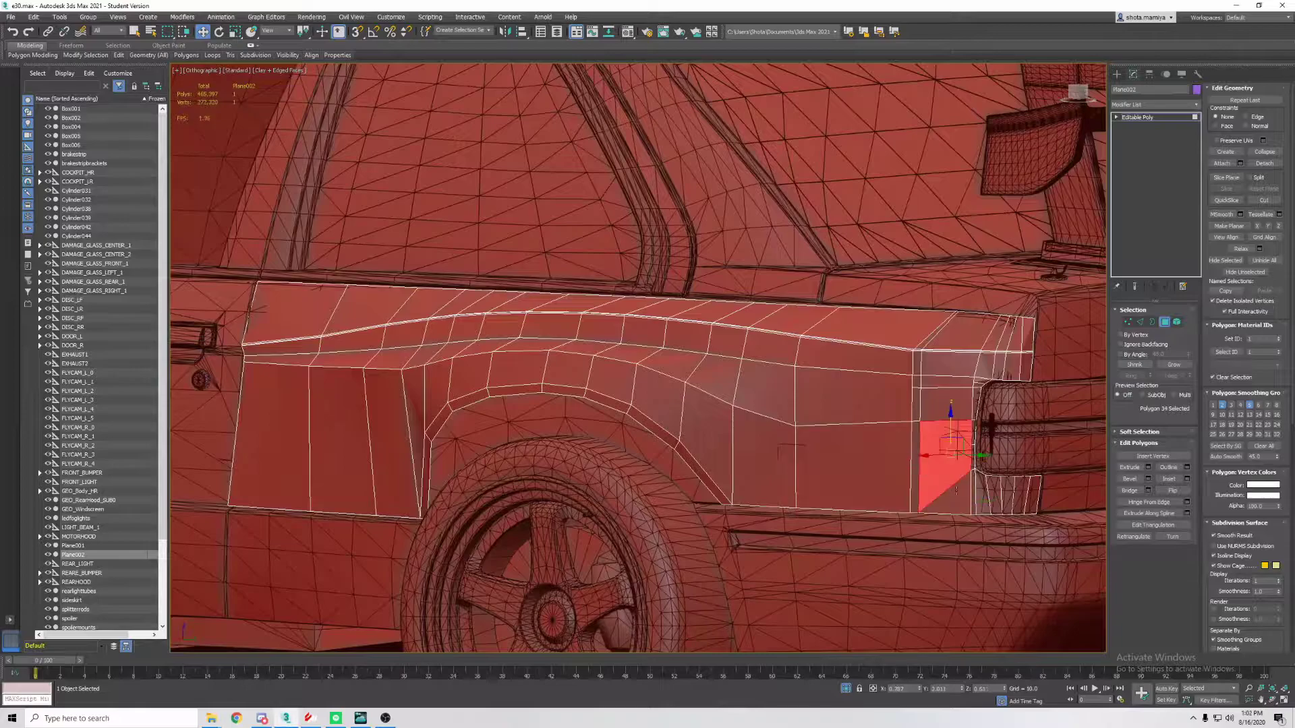
alt+middle_drag(1010, 500, 904, 448)
ctrl+click(905, 447)
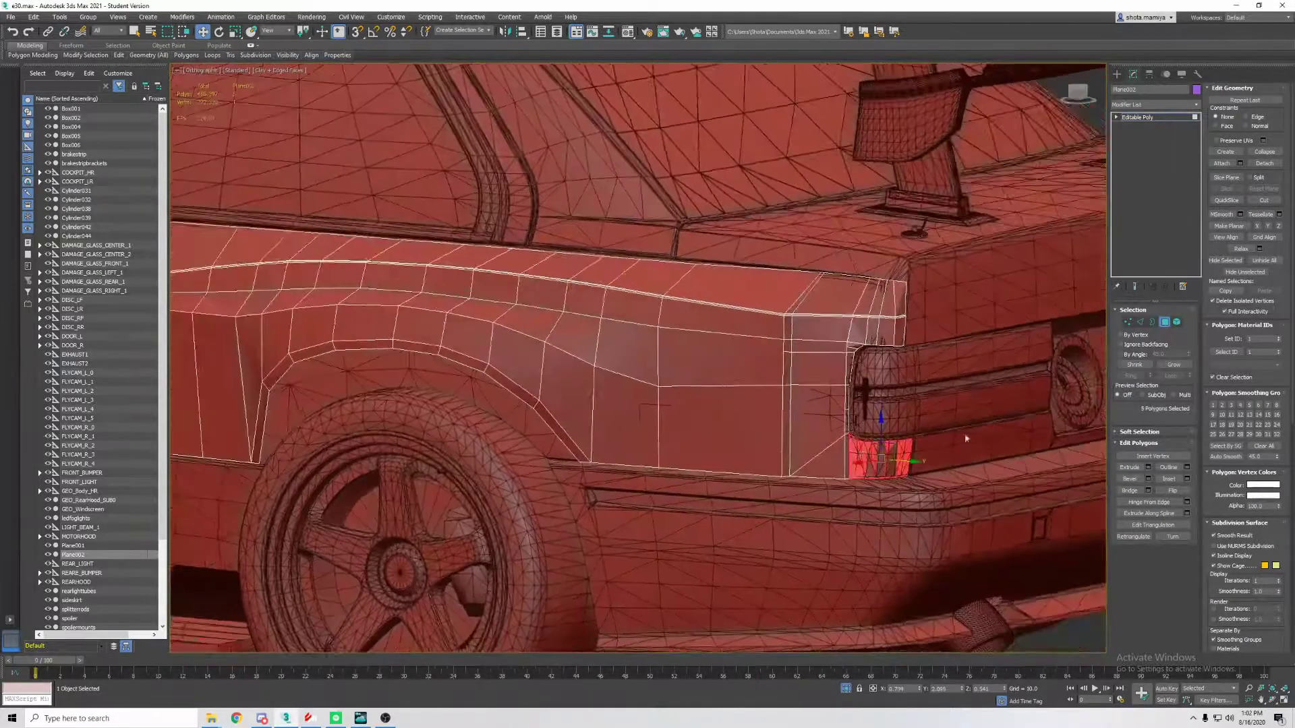
click(1249, 406)
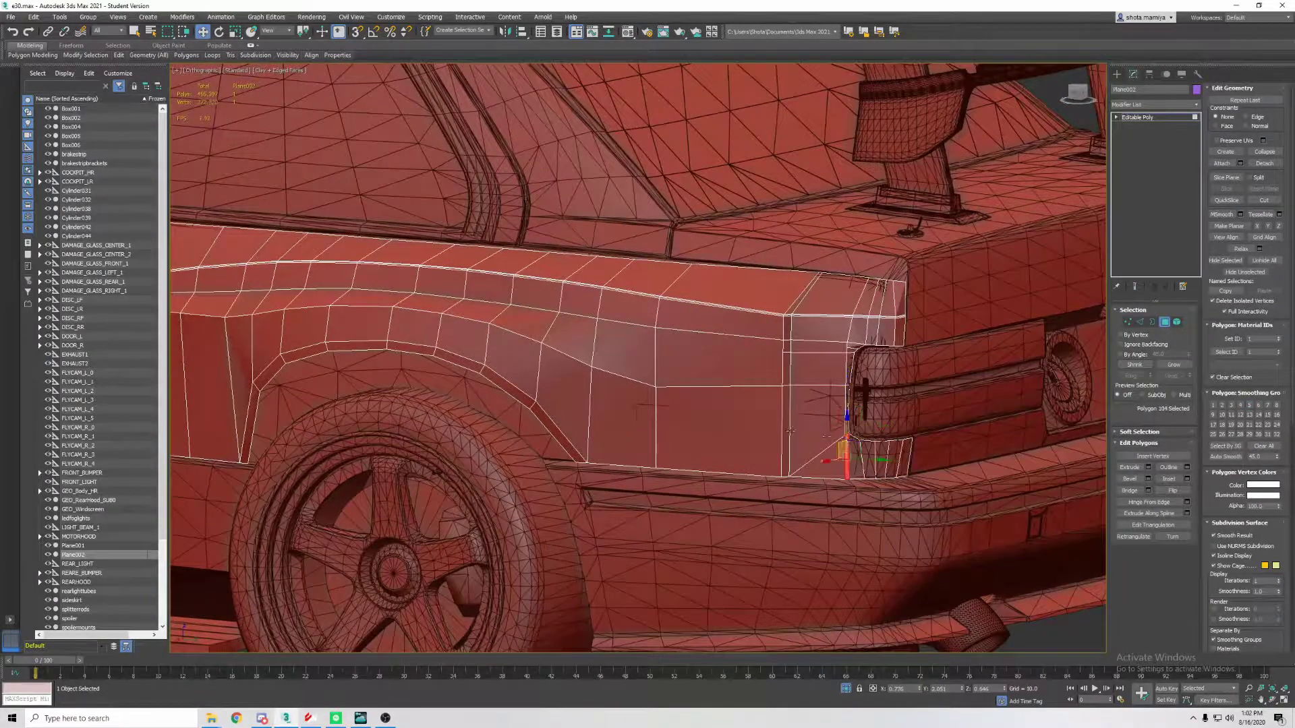
Select the wheel-arch polygon loop, then clear it and check the shading without edges
ctrl+click(847, 425)
alt+middle_drag(847, 425, 823, 446)
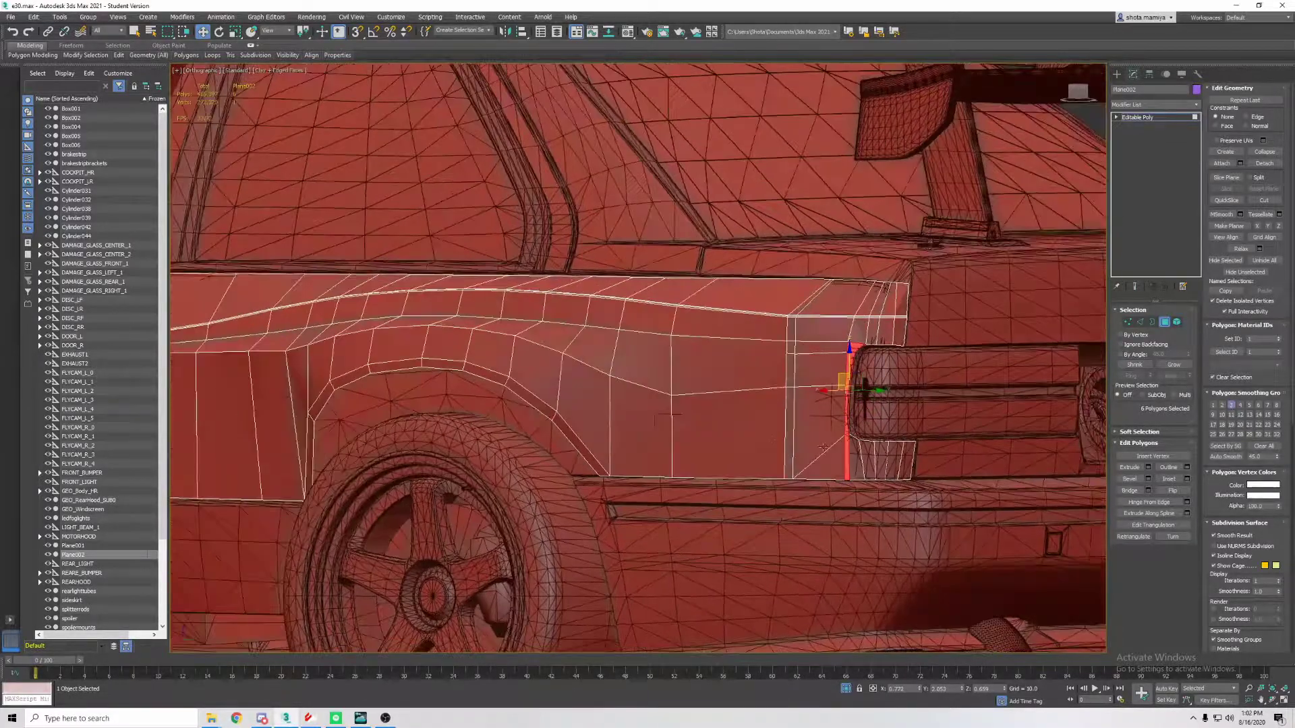
shift+click(553, 376)
middle_drag(553, 376, 786, 397)
click(1249, 448)
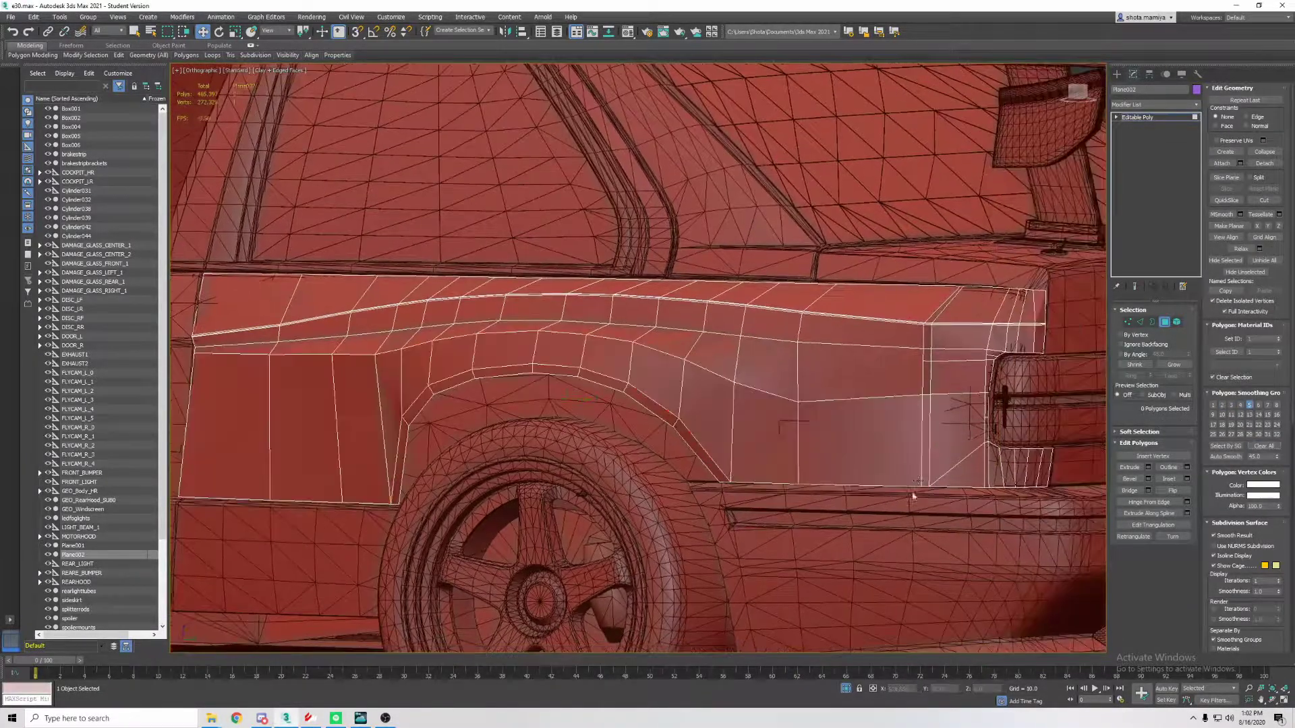
key(F4)
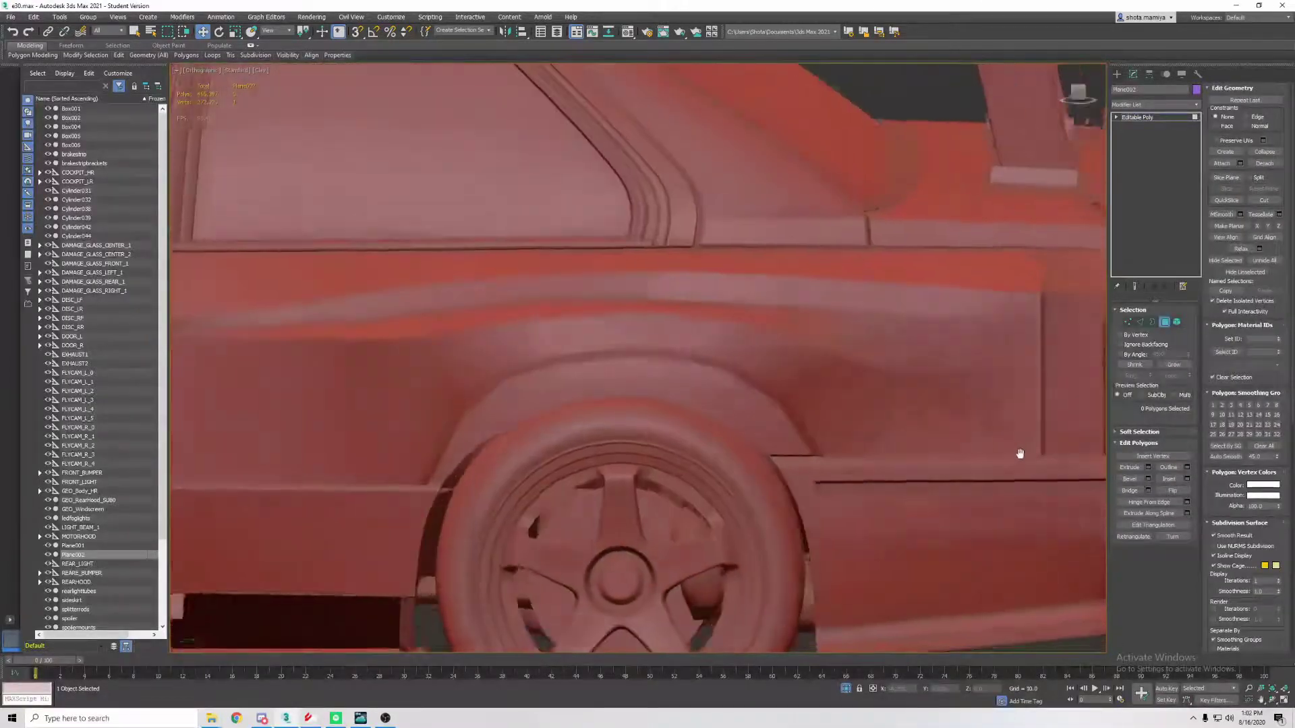
alt+middle_drag(1018, 454, 856, 427)
scroll(856, 427, down, 5)
scroll(801, 402, up, 5)
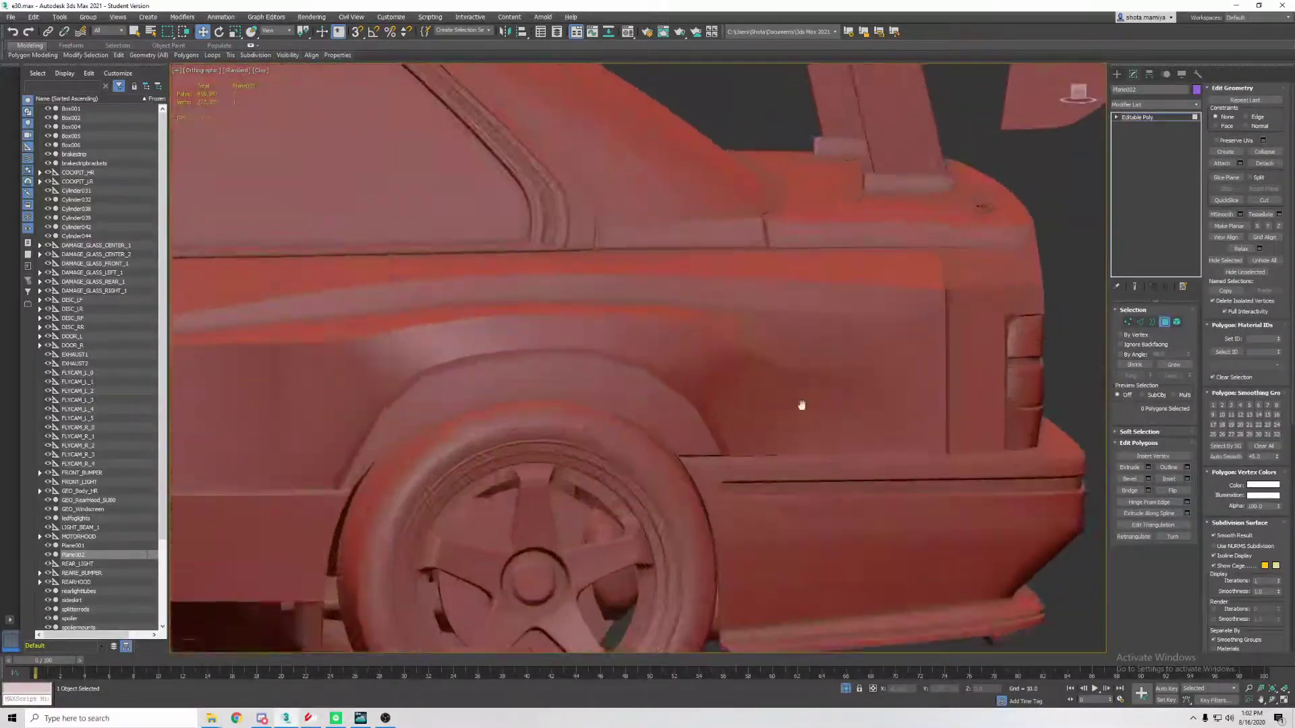
With edges shown, select the polygon strips around the taillight corner
key(F4)
alt+middle_drag(688, 316, 859, 464)
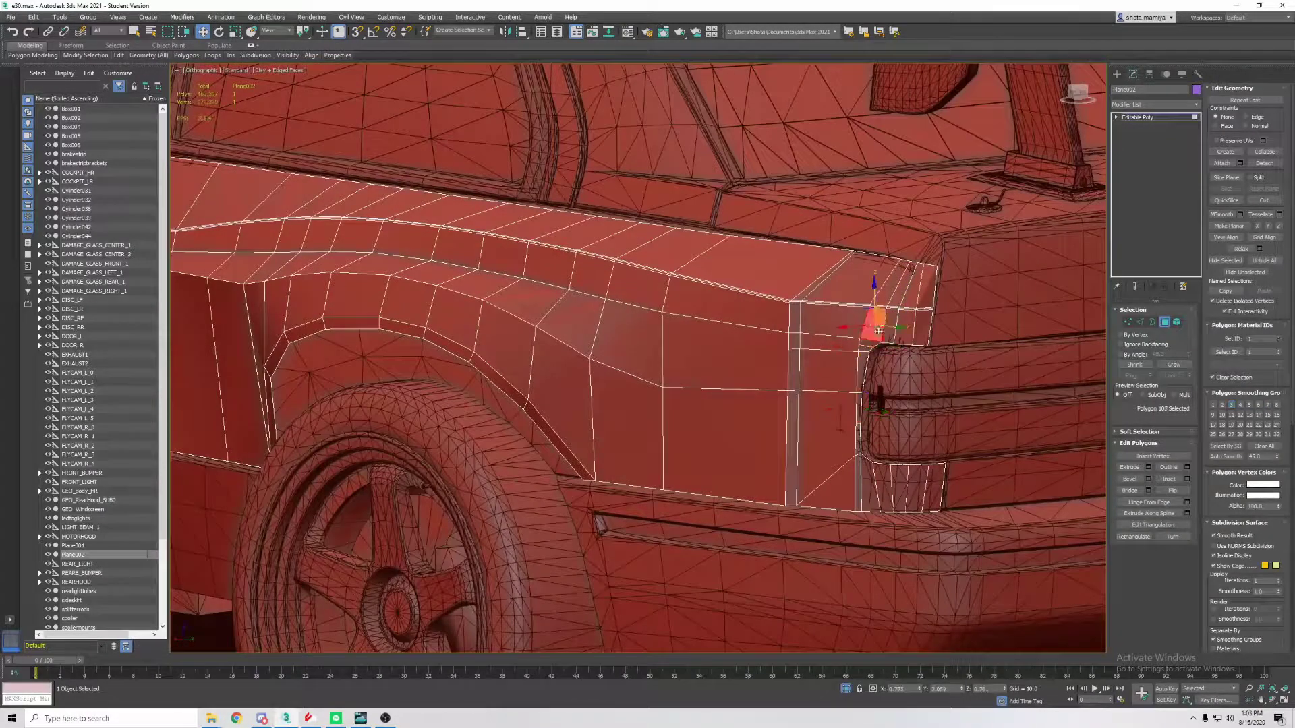
shift+click(891, 284)
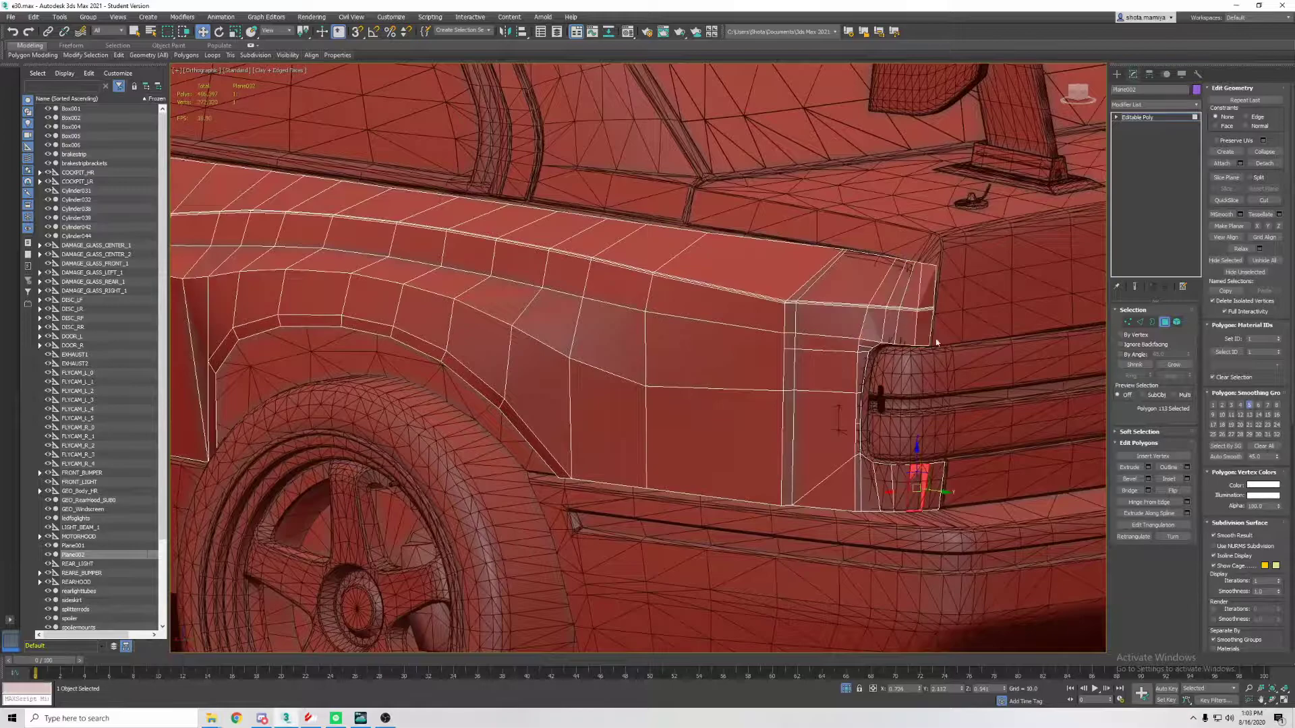
shift+click(905, 321)
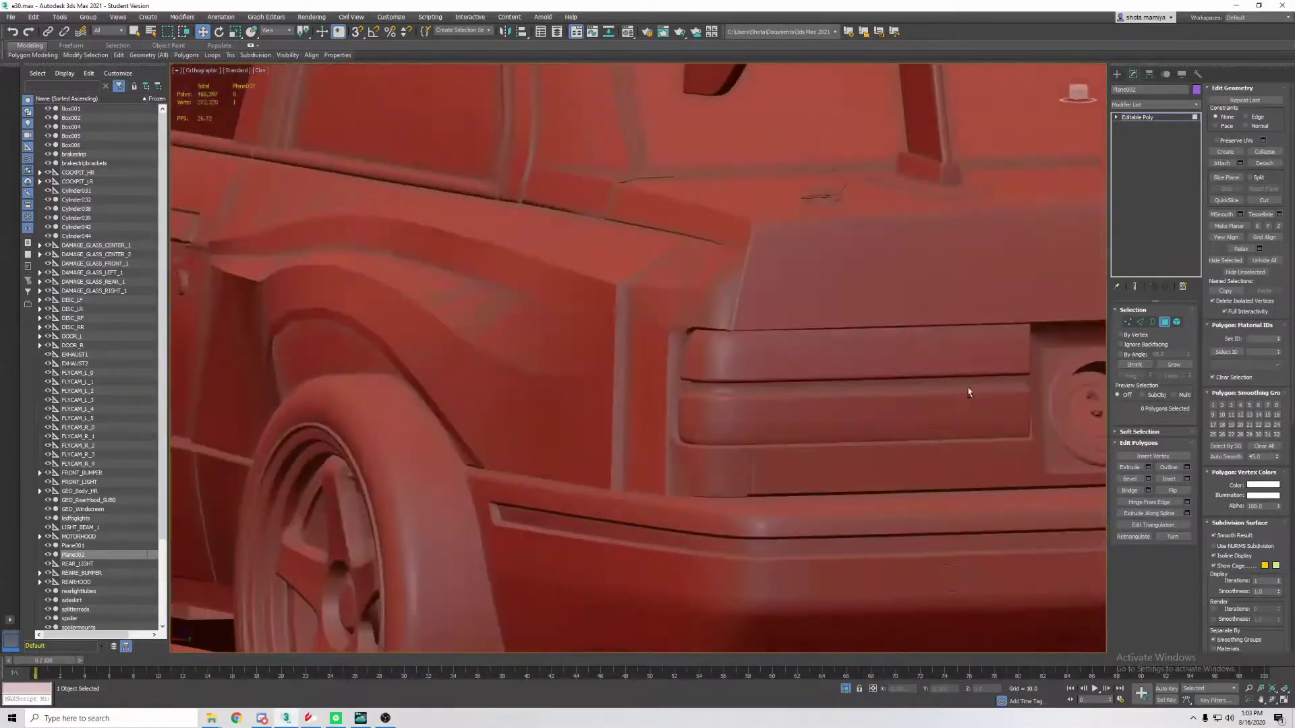
alt+middle_drag(1011, 380, 888, 373)
Tweak the flare's top rear corner vertices and preview the surface without edges
key(1)
scroll(740, 332, up, 3)
alt+middle_drag(740, 331, 751, 298)
drag(688, 270, 822, 344)
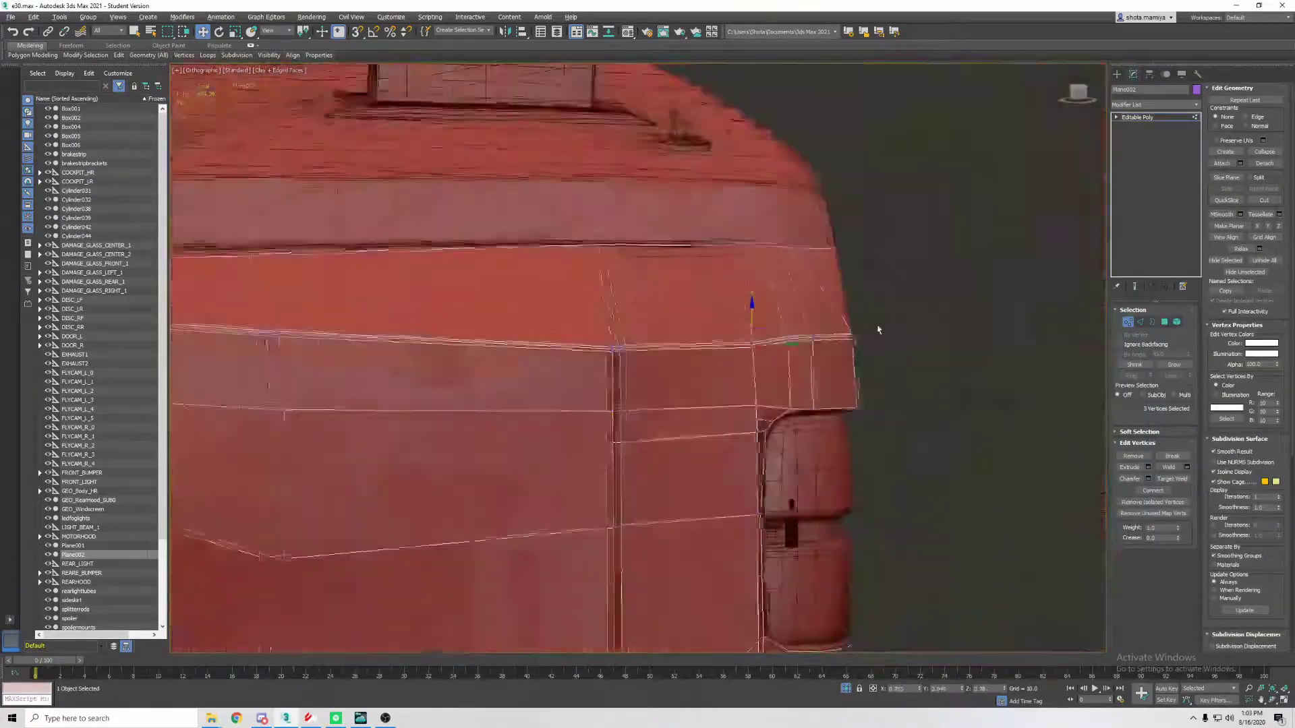
mouse_move(875, 326)
alt+middle_down()
mouse_move(803, 356)
mouse_move(809, 340)
mouse_move(773, 325)
alt+middle_up()
key(F4)
scroll(882, 286, down, 5)
mouse_move(902, 370)
alt+middle_down()
mouse_move(1020, 366)
mouse_move(877, 365)
alt+middle_up()
Select the rear wing and other body parts to work on around the rear arch
scroll(636, 366, down, 5)
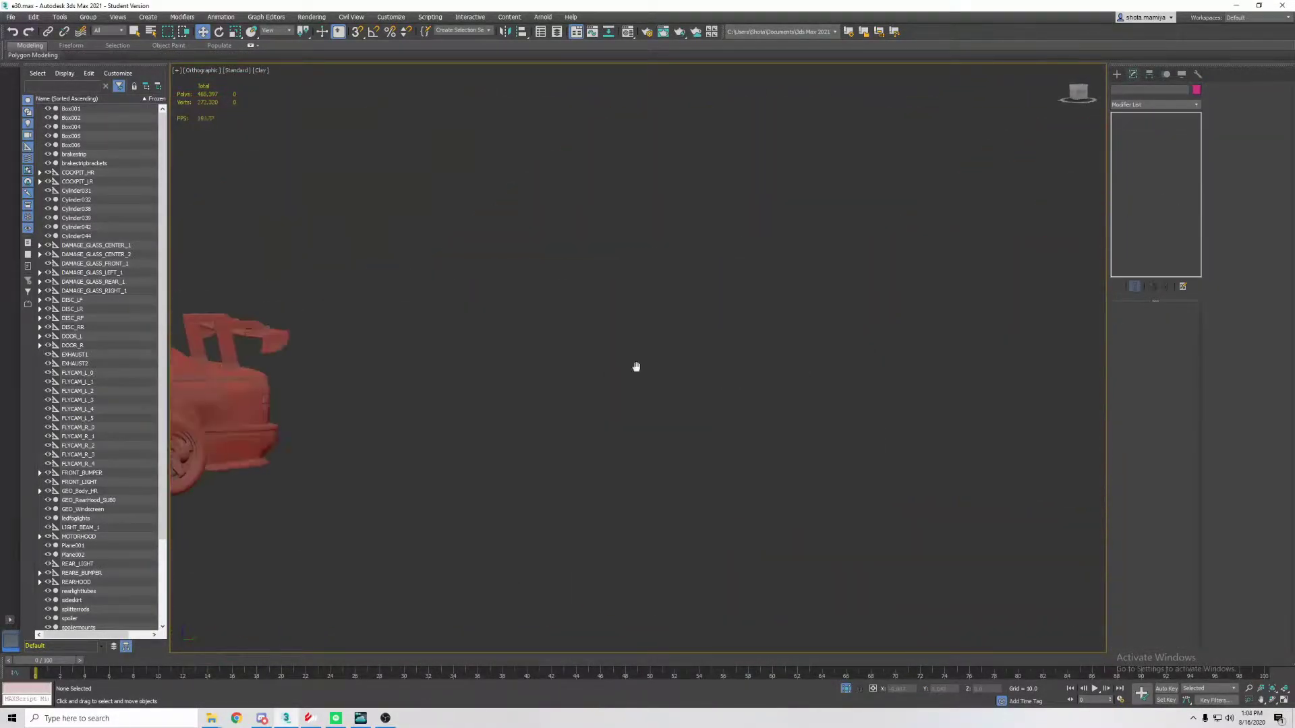
middle_drag(636, 367, 742, 378)
click(701, 472)
scroll(759, 402, up, 2)
scroll(756, 401, down, 4)
click(931, 513)
mouse_move(931, 513)
alt+middle_down()
mouse_move(810, 438)
mouse_move(955, 422)
mouse_move(877, 404)
mouse_move(977, 394)
alt+middle_up()
key(F4)
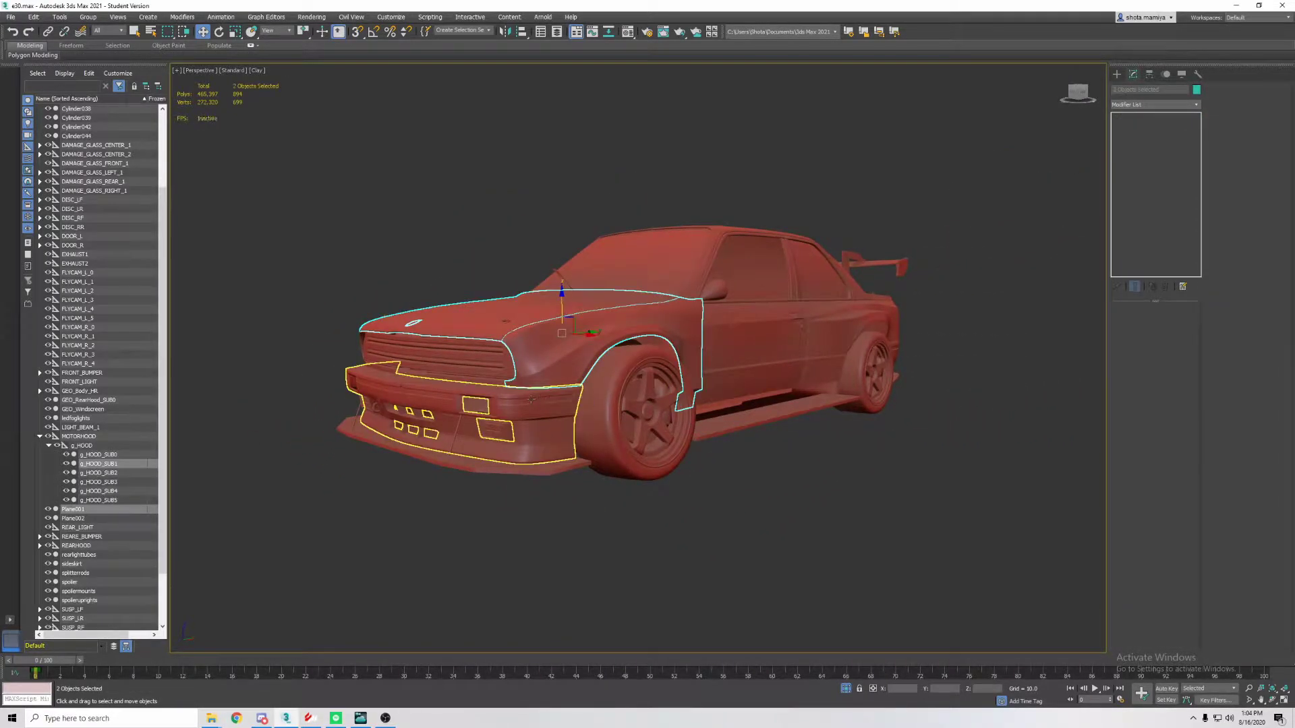
alt+middle_drag(883, 329, 833, 228)
ctrl+click(833, 229)
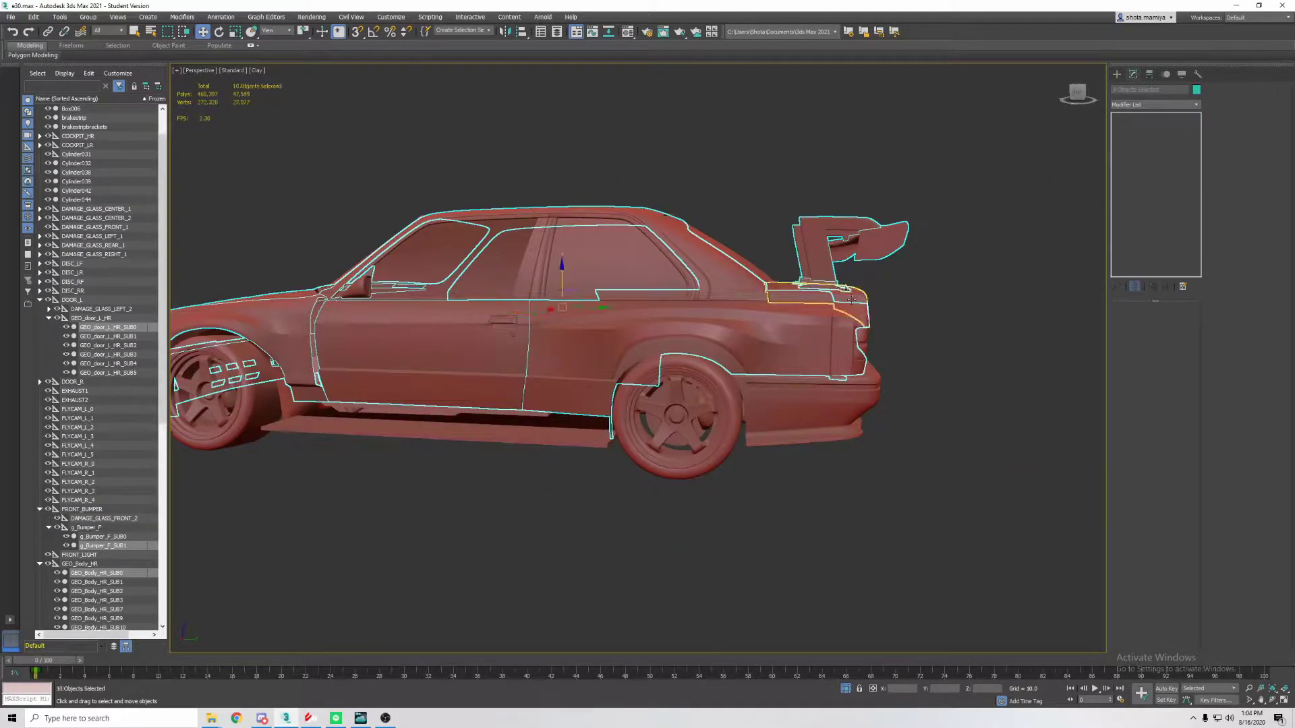
ctrl+click(851, 299)
alt+middle_drag(851, 298, 834, 398)
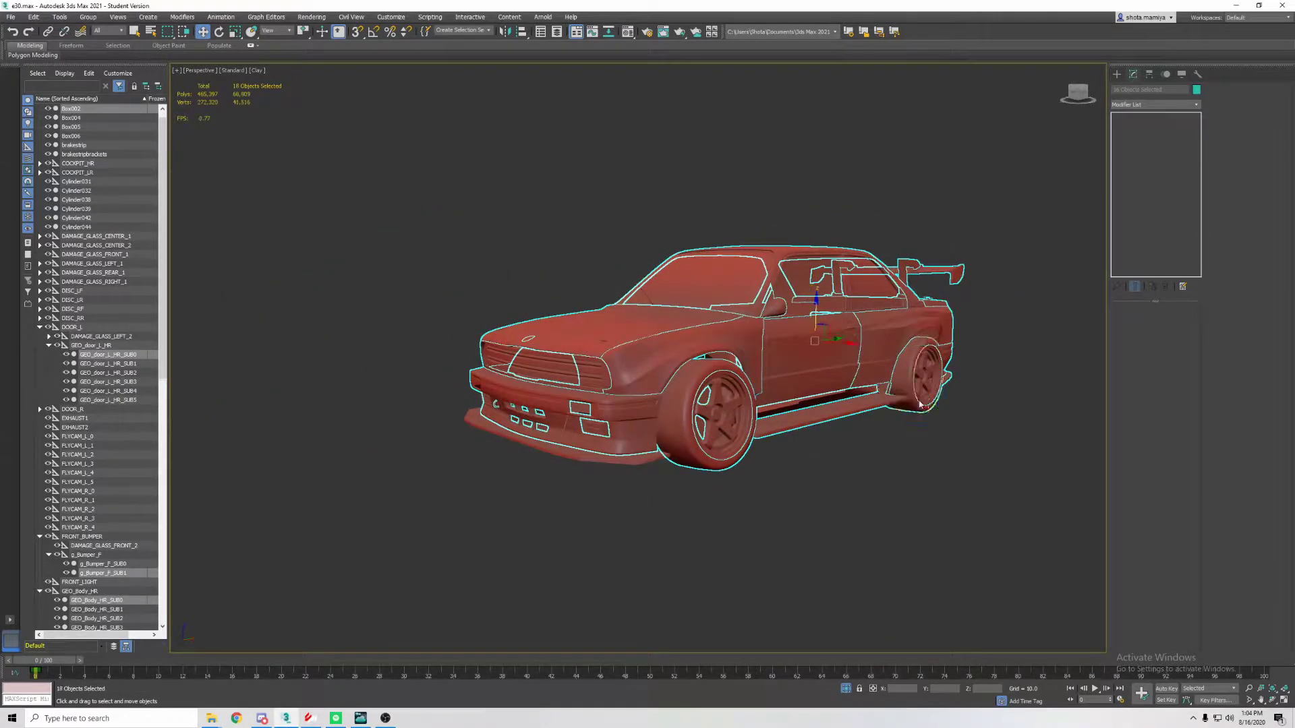
Isolate the body parts and select GEO_Body_HR_SUB0's faces around the rear wheel arch
key(alt+q)
mouse_move(912, 379)
alt+middle_down()
mouse_move(961, 341)
mouse_move(795, 334)
alt+middle_up()
click(822, 330)
scroll(822, 330, up, 3)
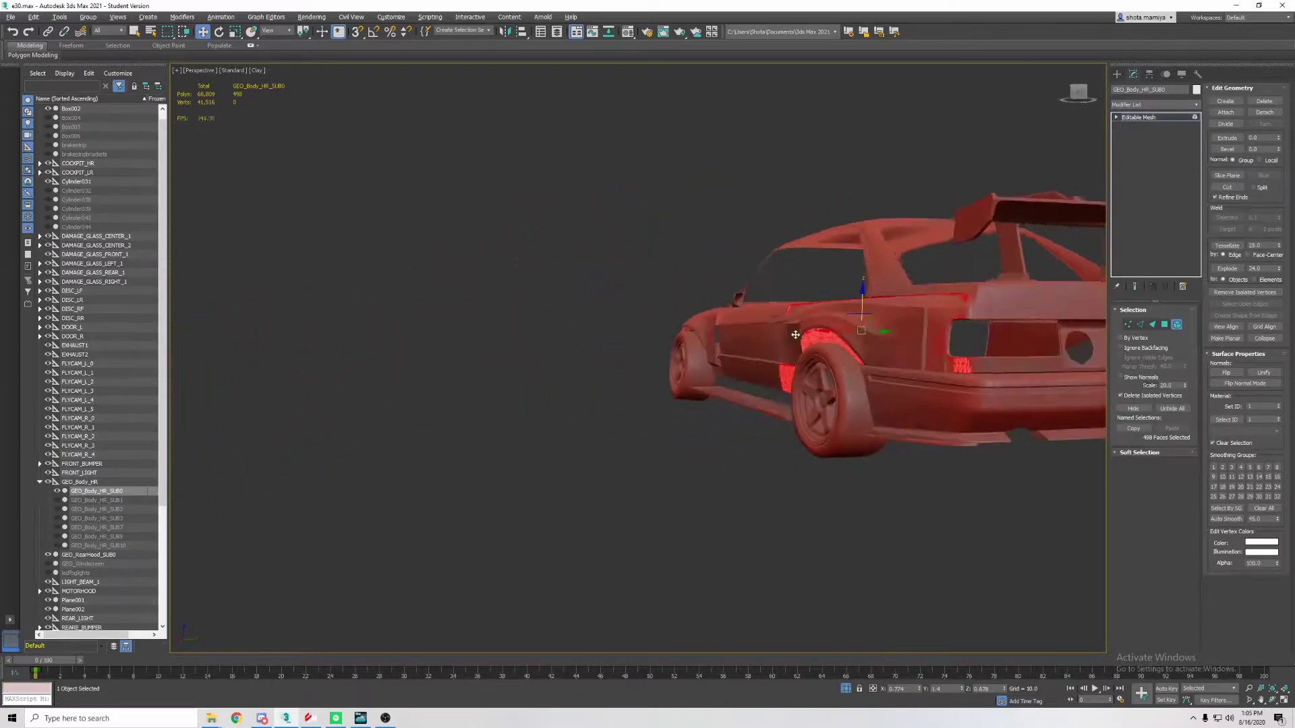
click(877, 506)
mouse_move(877, 506)
alt+middle_down()
mouse_move(914, 396)
mouse_move(797, 376)
alt+middle_up()
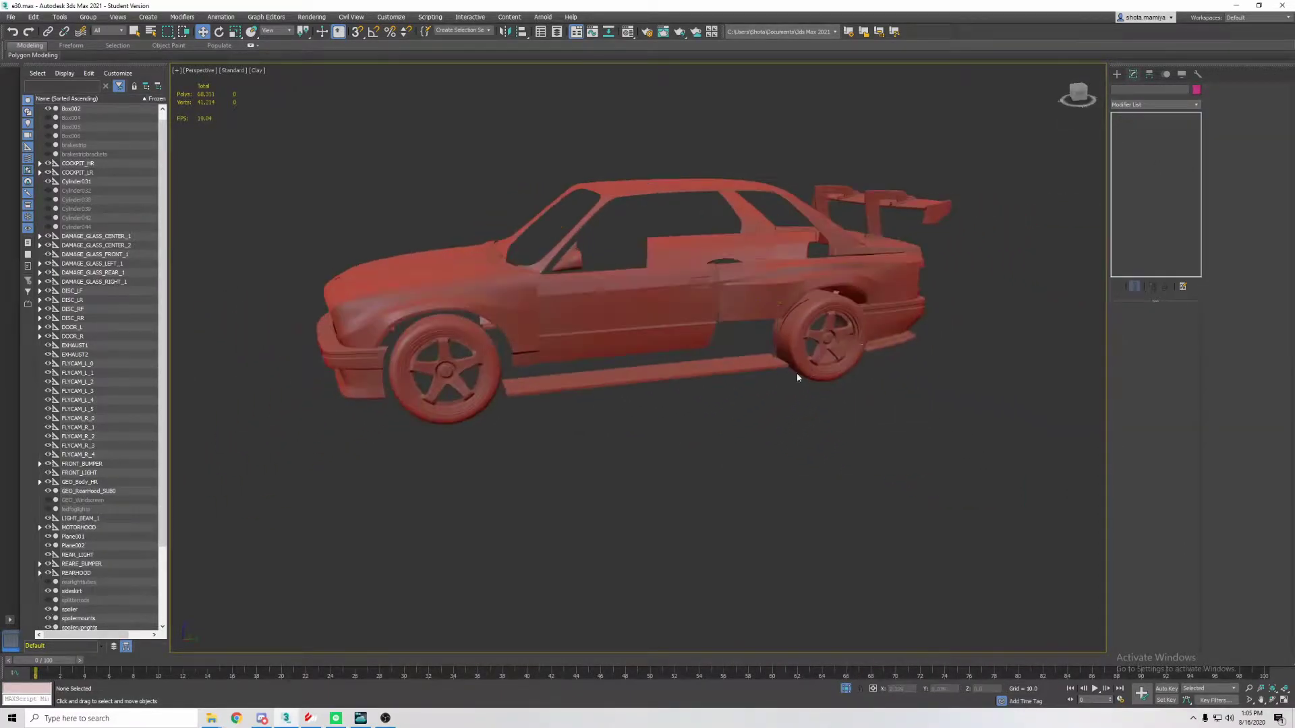
click(1176, 324)
scroll(653, 431, up, 3)
mouse_move(653, 430)
alt+middle_down()
mouse_move(746, 393)
mouse_move(897, 283)
mouse_move(1023, 358)
mouse_move(952, 350)
alt+middle_up()
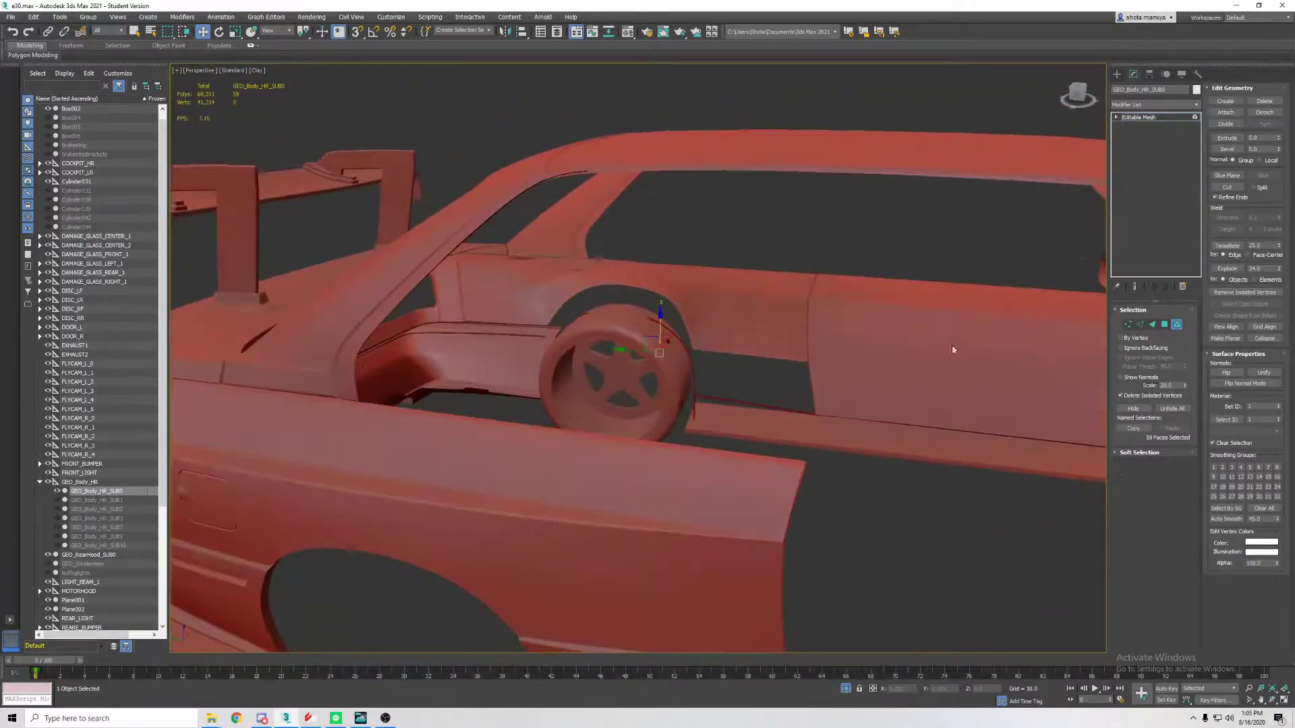
mouse_move(579, 314)
alt+middle_down()
mouse_move(619, 379)
mouse_move(742, 317)
alt+middle_up()
Delete the selected wheel-arch faces and unhide all car parts to review the flare
key(Delete)
right_click(856, 290)
click(896, 246)
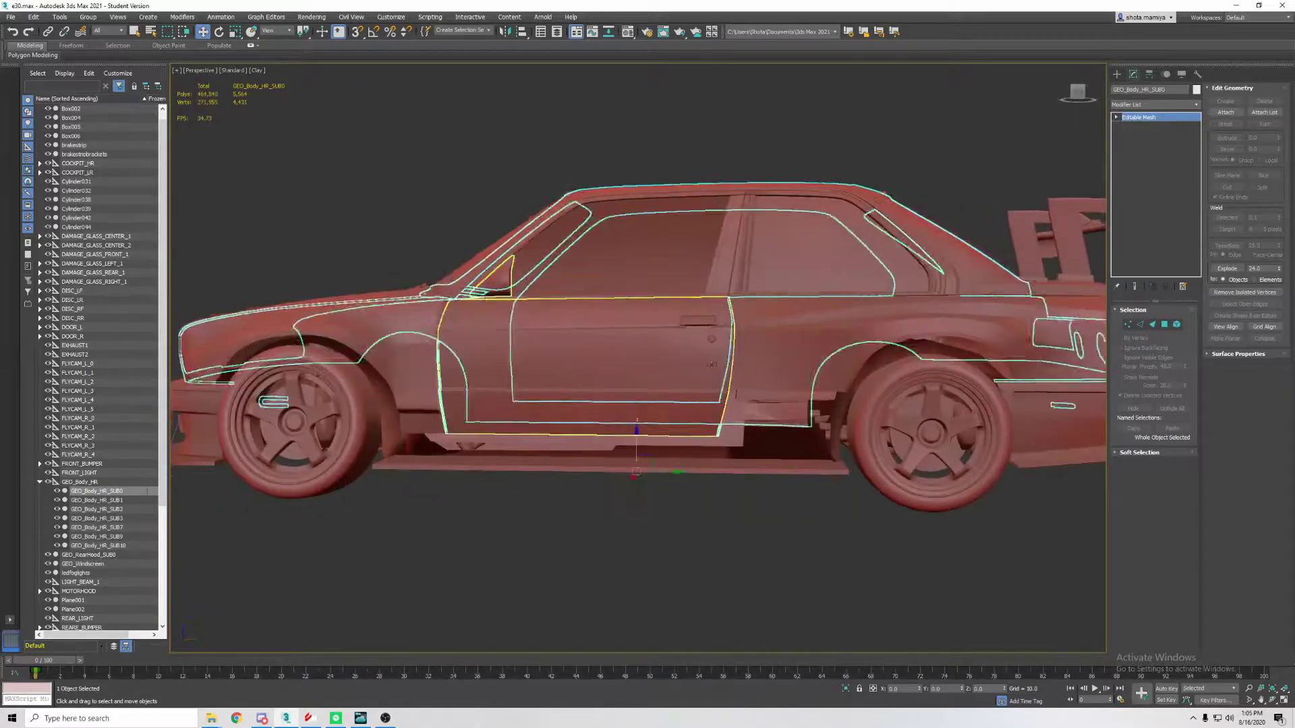
click(718, 363)
click(874, 354)
mouse_move(718, 364)
alt+middle_down()
mouse_move(956, 361)
mouse_move(896, 370)
alt+middle_up()
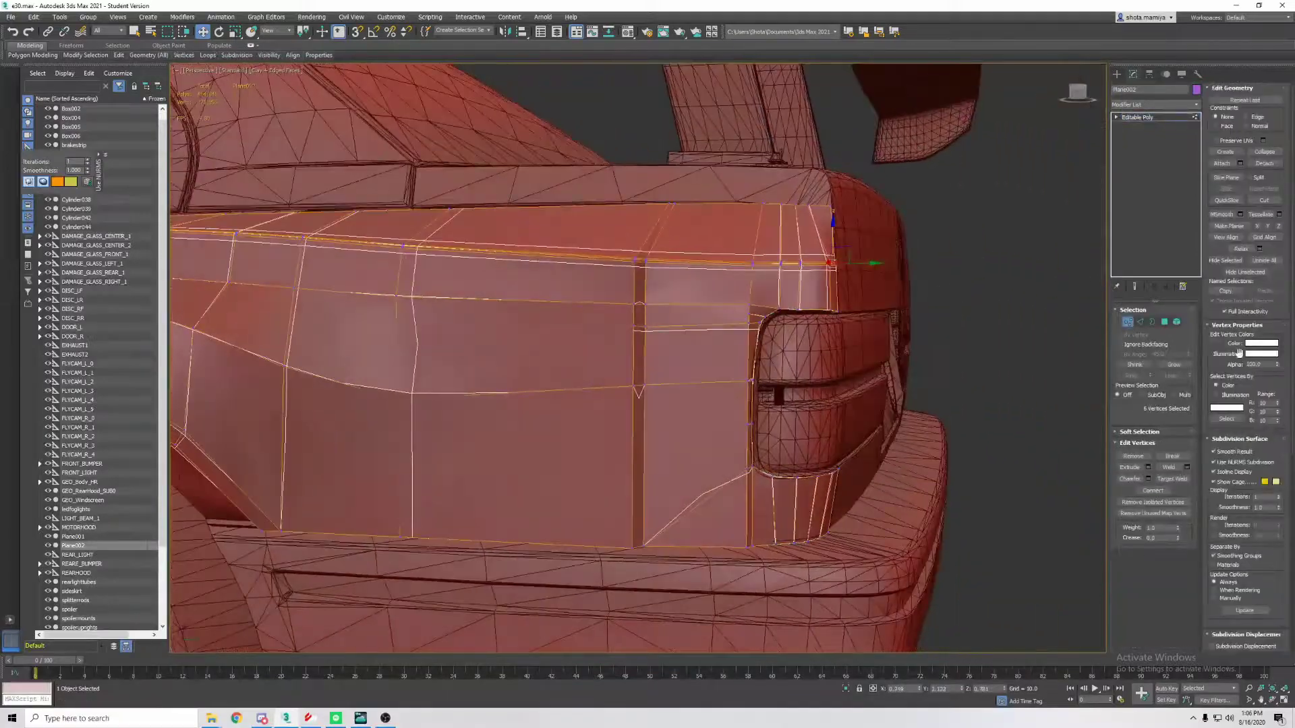
Turn off NURMS smoothing and adjust a vertex at the flare's upper rear corner
click(1213, 462)
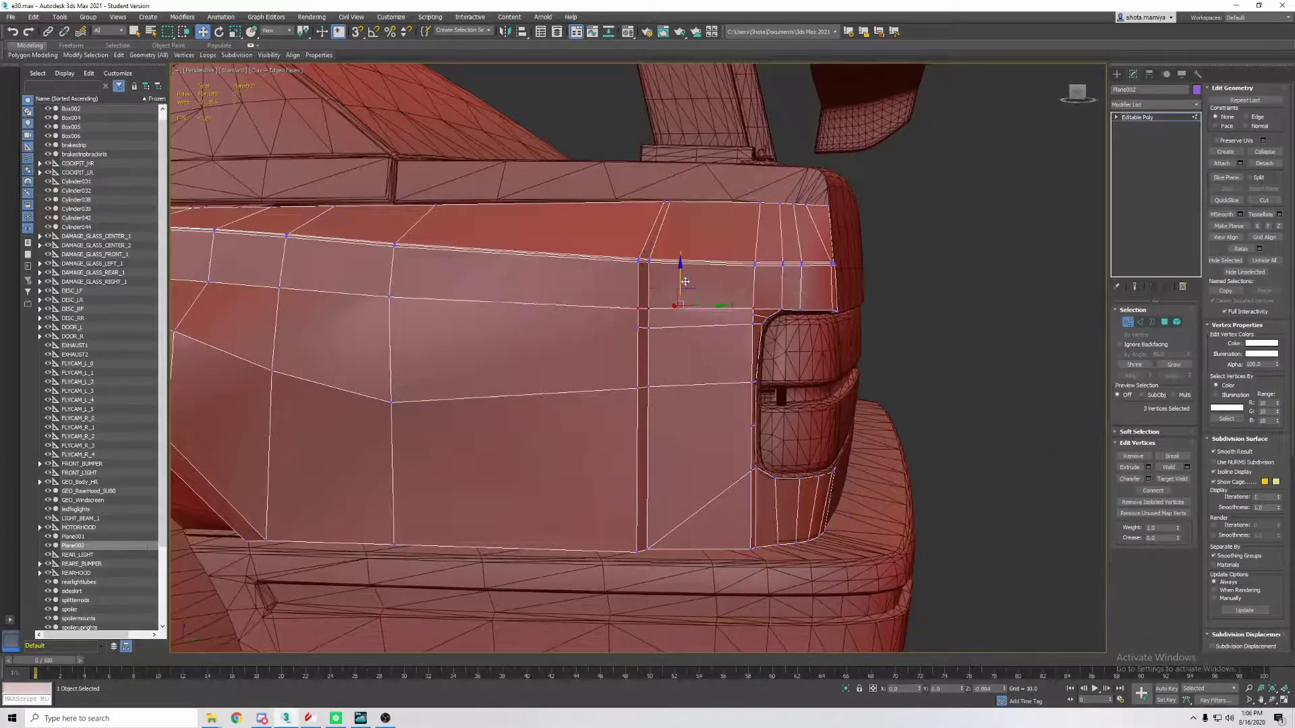
alt+middle_drag(685, 282, 759, 277)
click(802, 314)
mouse_move(802, 313)
alt+middle_down()
mouse_move(790, 311)
mouse_move(1117, 142)
alt+middle_up()
key(F4)
scroll(885, 333, down, 5)
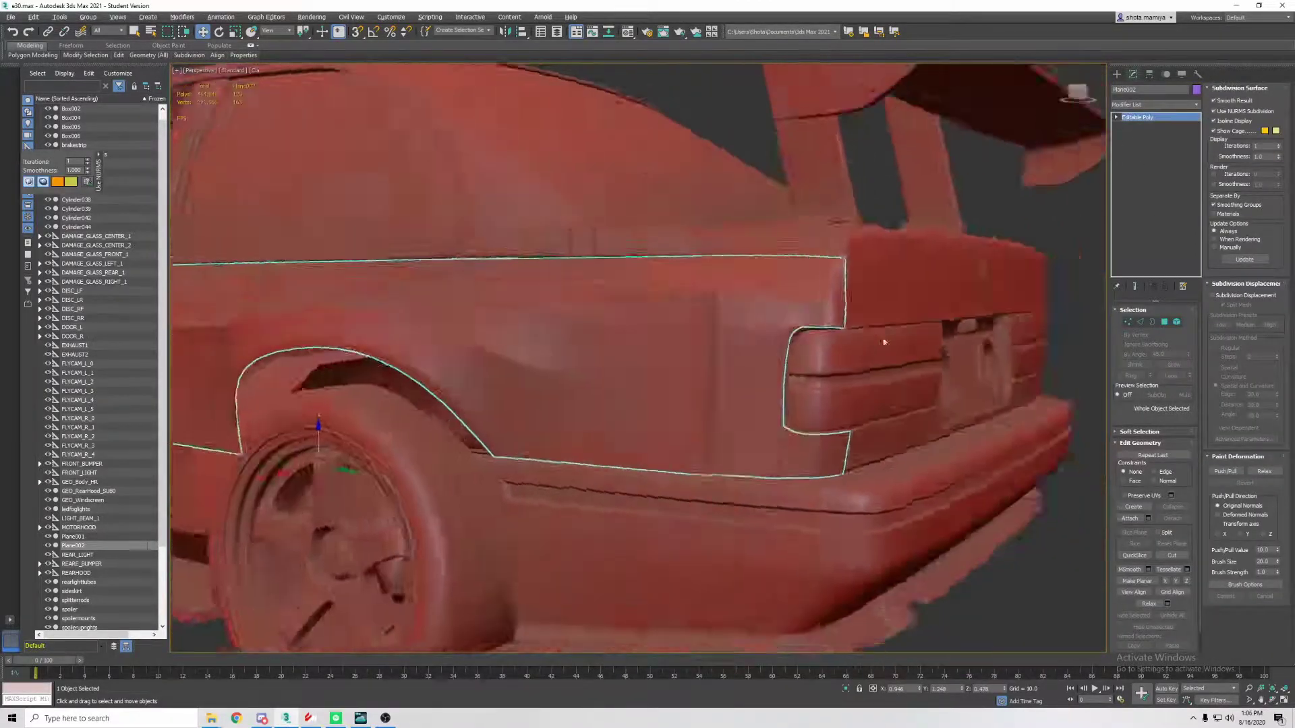
alt+middle_drag(885, 333, 798, 571)
click(798, 571)
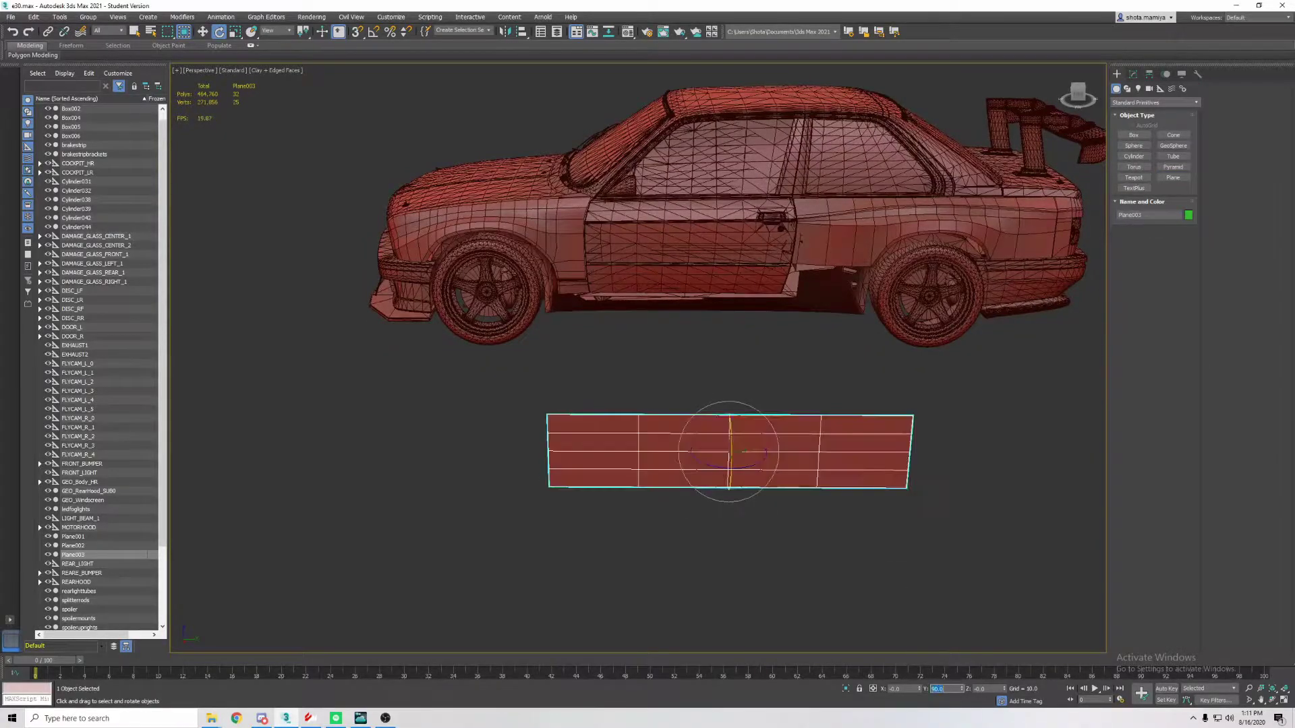
Move the plane up to the sill between the wheels and set Width Segs to 2
key(w)
mouse_move(728, 445)
alt+middle_down()
mouse_move(589, 394)
mouse_move(650, 374)
mouse_move(630, 367)
alt+middle_up()
scroll(610, 388, up, 2)
key(w)
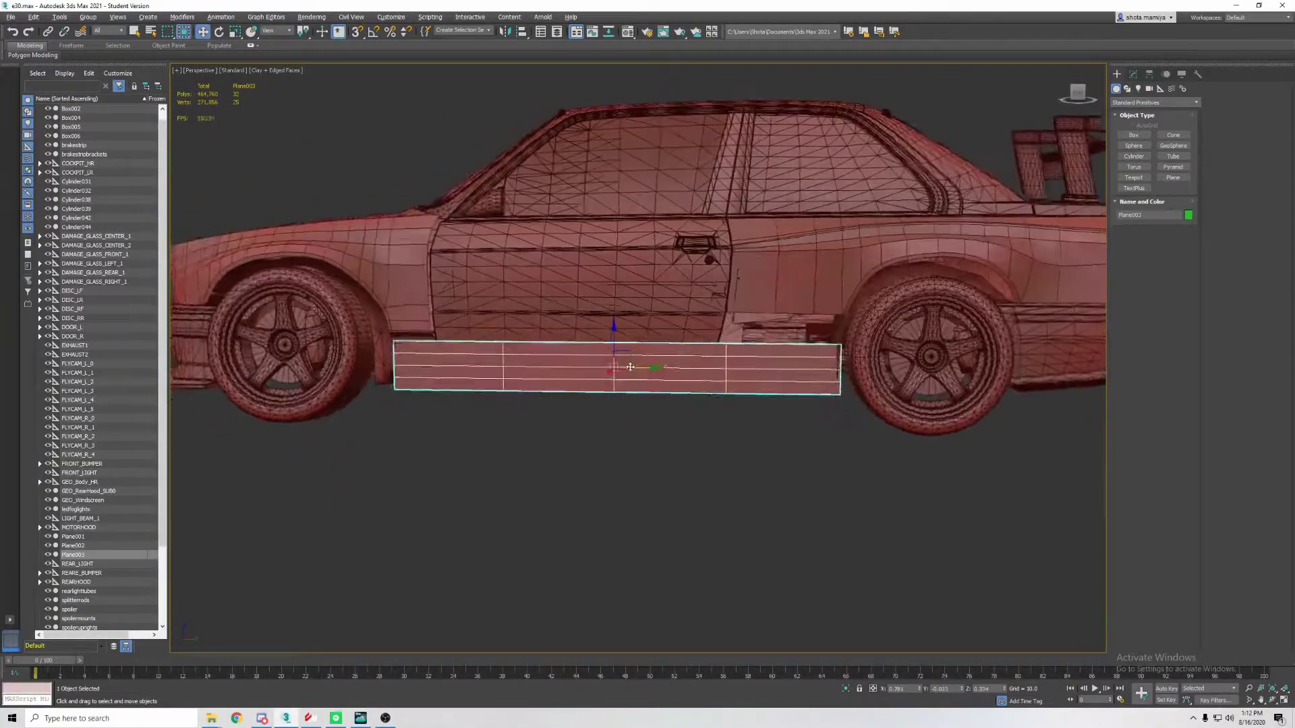
click(1185, 362)
click(1185, 362)
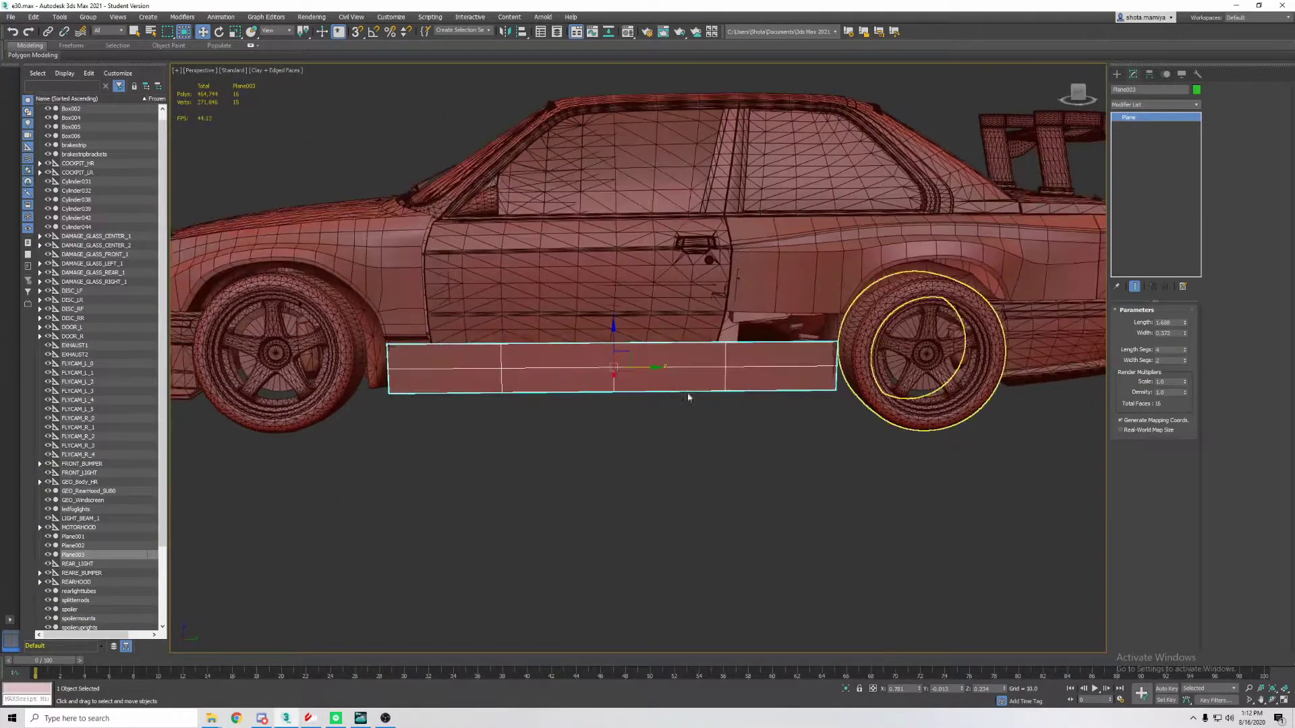
mouse_move(688, 396)
alt+middle_down()
mouse_move(1023, 368)
mouse_move(753, 417)
alt+middle_up()
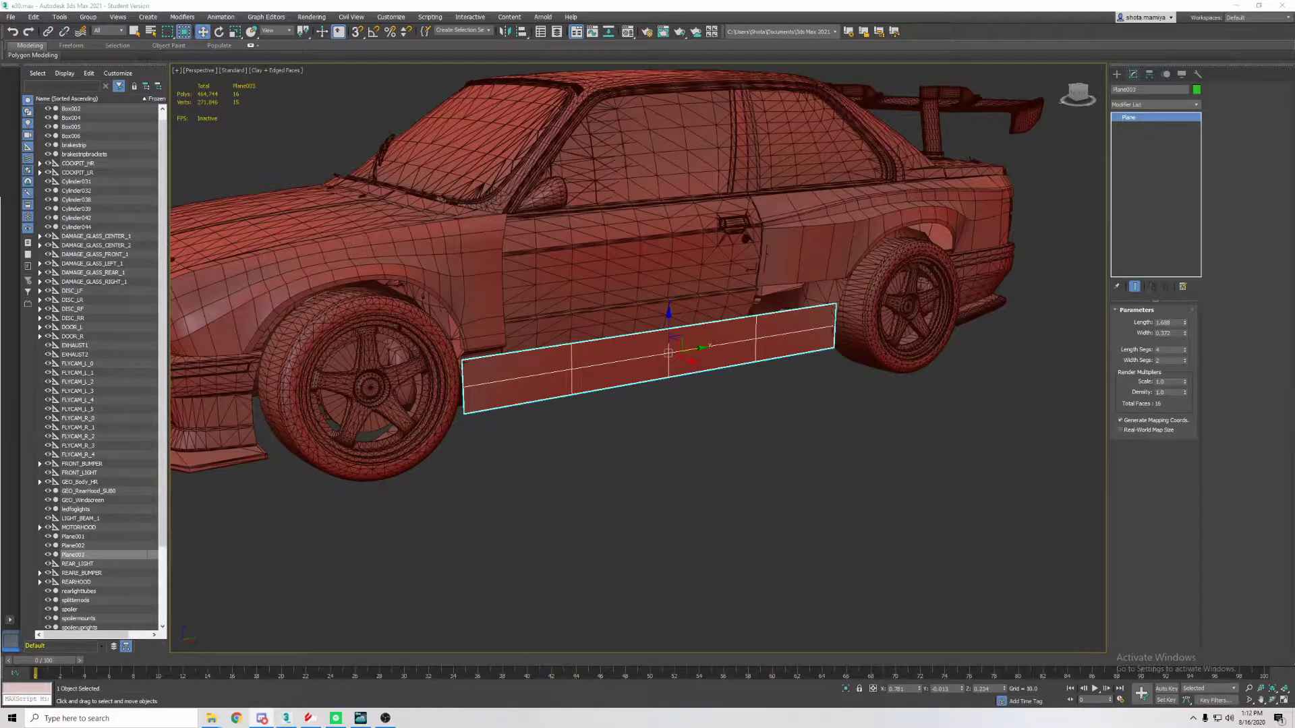
alt+middle_drag(669, 353, 616, 497)
scroll(616, 498, up, 2)
Select all the plane's vertices and move them into place along the sill
key(1)
scroll(793, 442, up, 8)
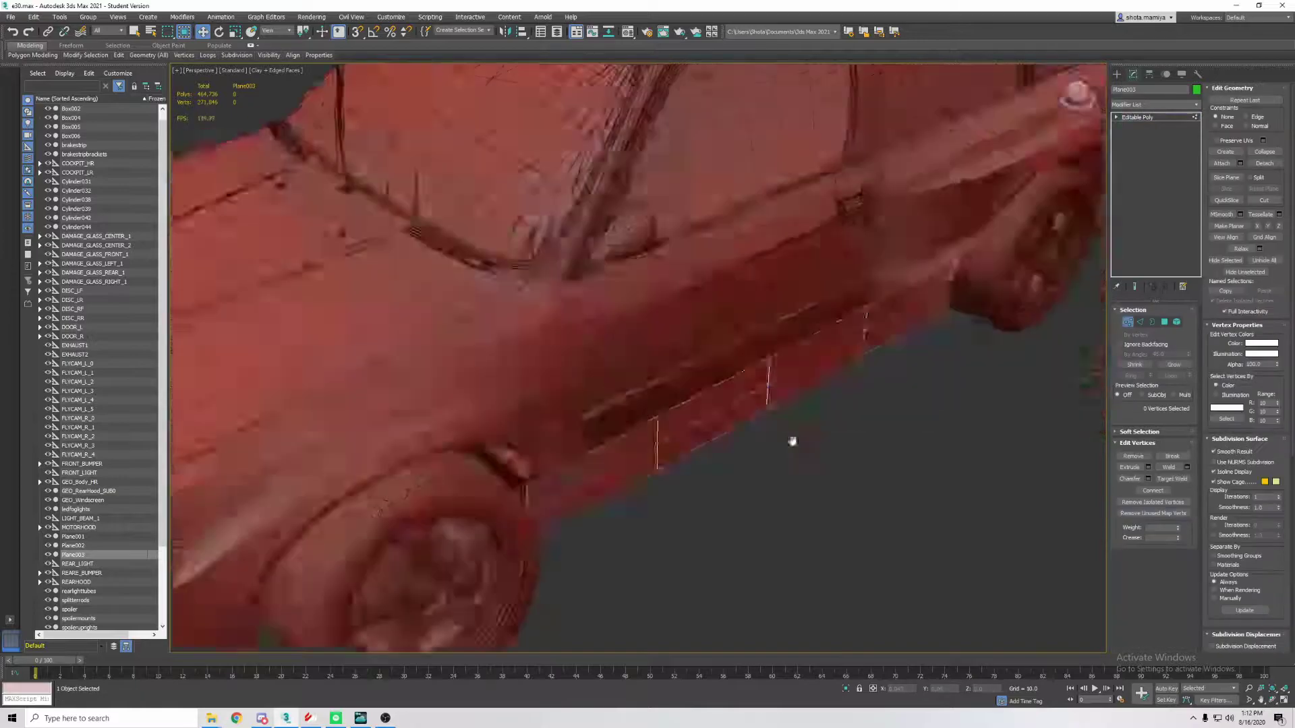
scroll(793, 442, down, 8)
click(622, 353)
scroll(627, 326, down, 2)
middle_drag(659, 341, 598, 356)
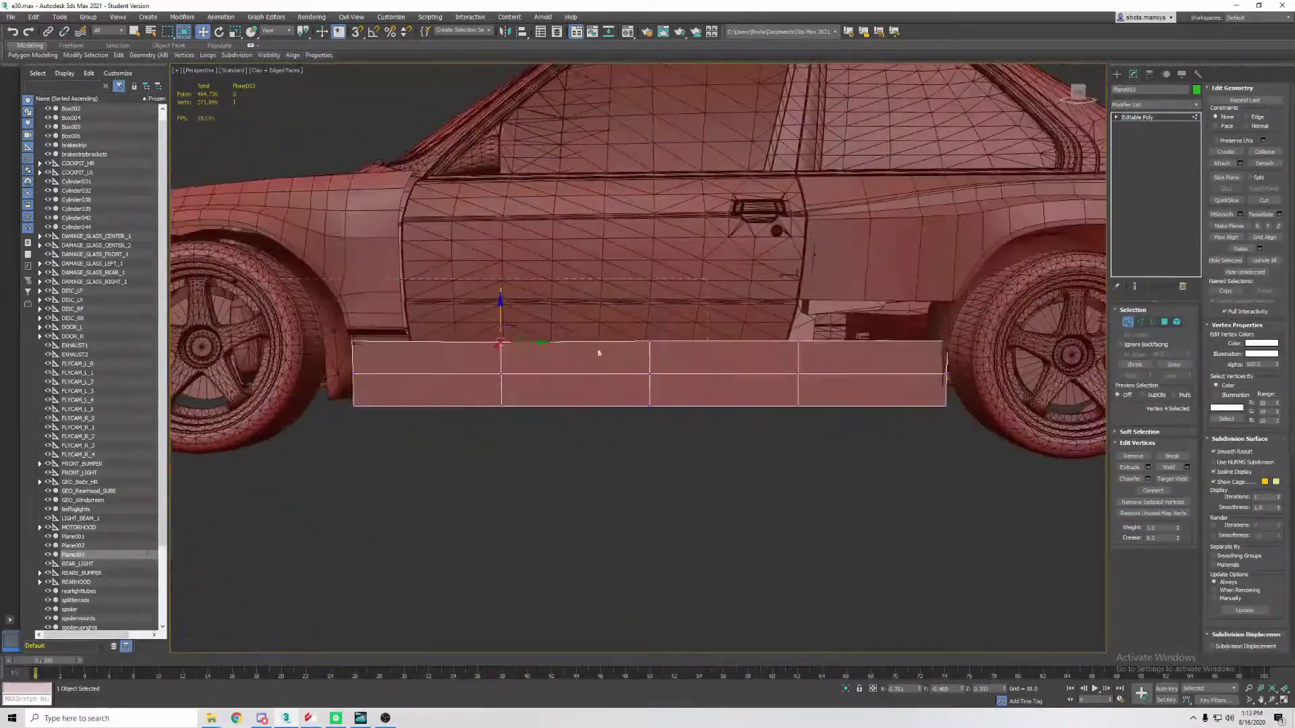
key(ctrl+a)
drag(650, 351, 650, 398)
mouse_move(651, 398)
alt+middle_down()
mouse_move(686, 398)
mouse_move(550, 365)
alt+middle_up()
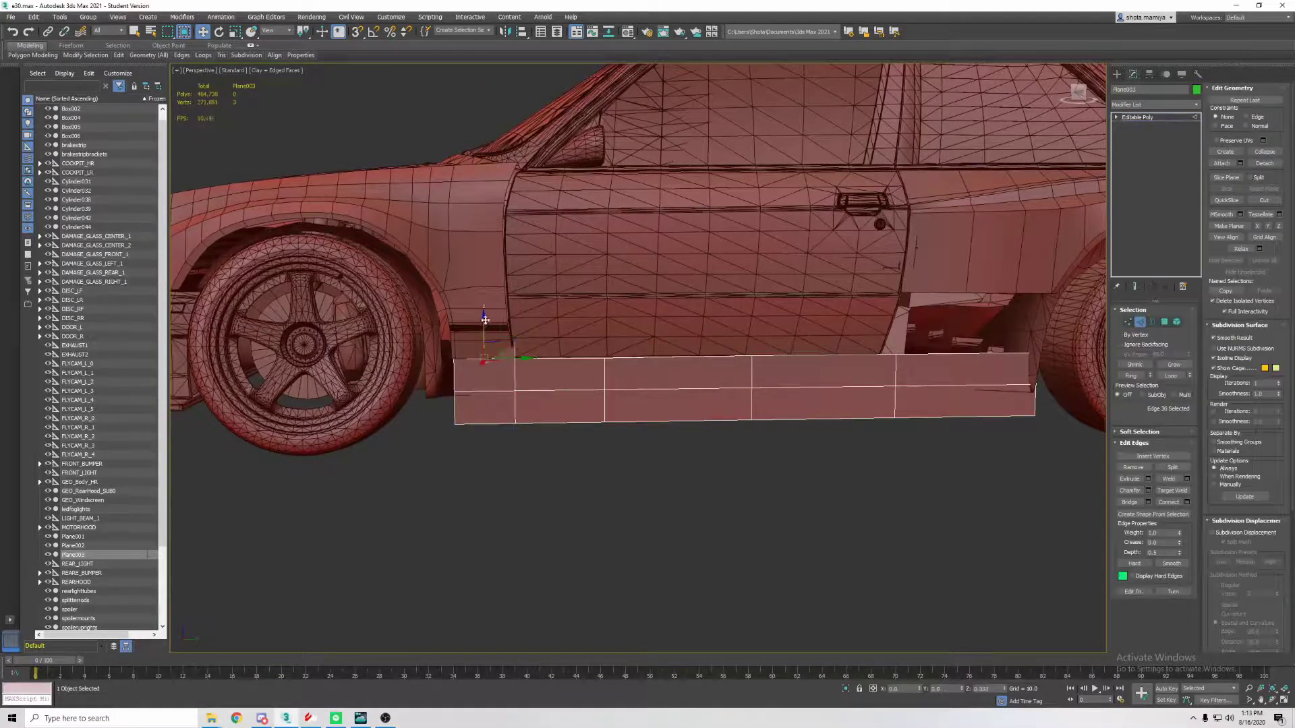
Select the vertices at the skirt's front end and check them from low angles, undoing the last change
mouse_move(485, 320)
alt+middle_down()
mouse_move(476, 311)
mouse_move(440, 390)
mouse_move(456, 378)
mouse_move(448, 468)
alt+middle_up()
key(1)
ctrl+drag(448, 469, 472, 378)
mouse_move(459, 421)
alt+middle_down()
mouse_move(421, 404)
mouse_move(516, 367)
alt+middle_up()
drag(516, 368, 457, 331)
mouse_move(457, 330)
alt+middle_down()
mouse_move(462, 398)
mouse_move(421, 412)
mouse_move(472, 364)
mouse_move(636, 366)
alt+middle_up()
key(ctrl+z)
Select a side-skirt edge, then check the sill vertices from a front three-quarter view
key(2)
click(472, 347)
scroll(502, 369, up, 3)
key(1)
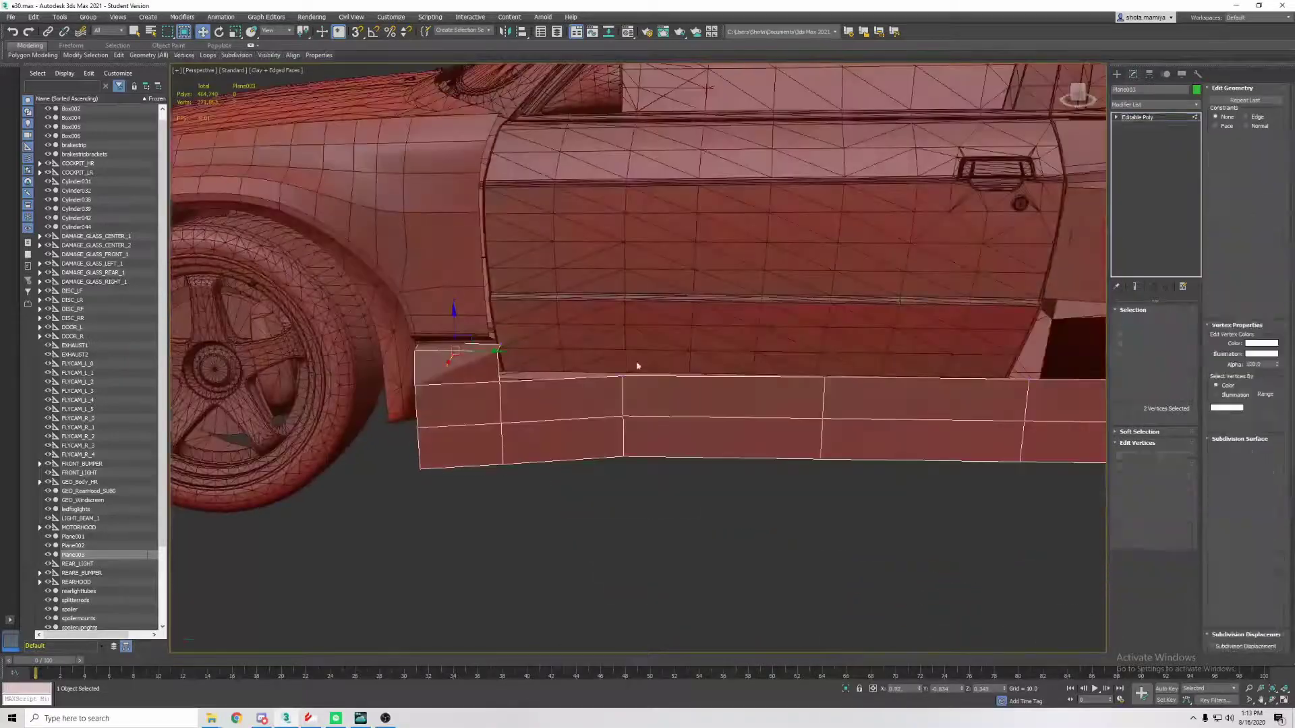
scroll(506, 388, up, 3)
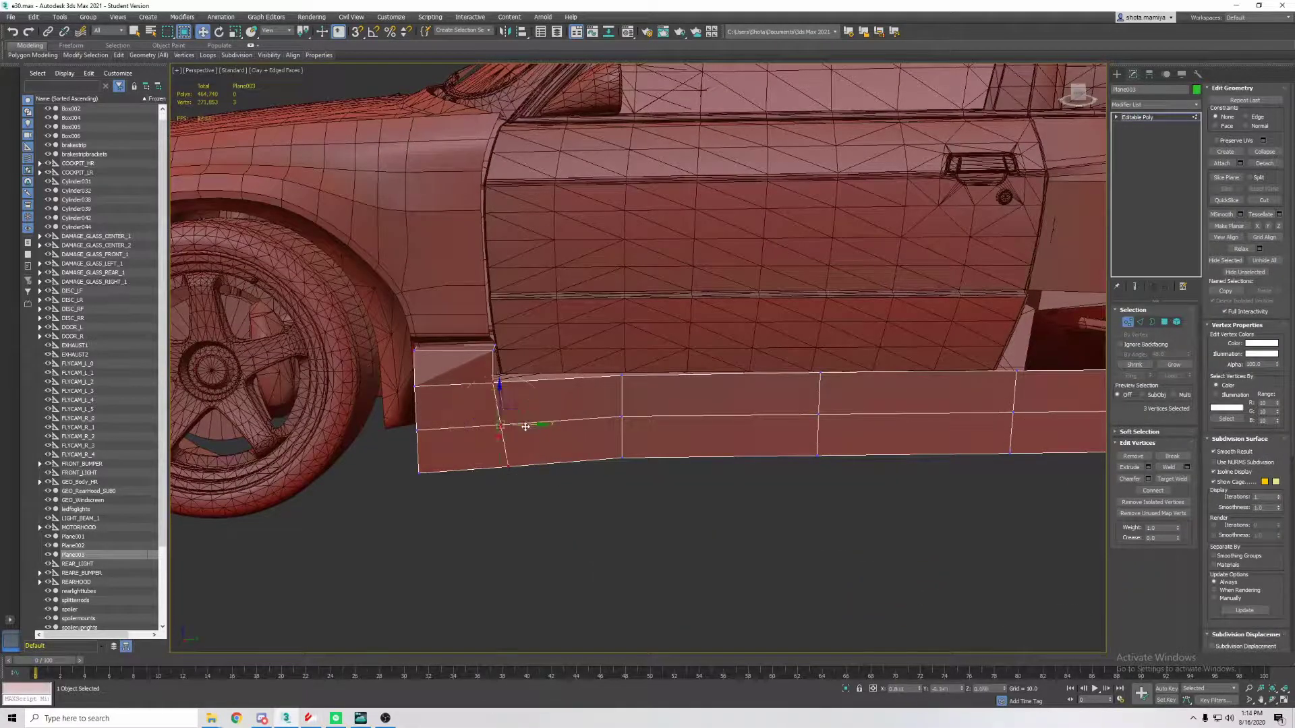
alt+middle_drag(525, 426, 584, 408)
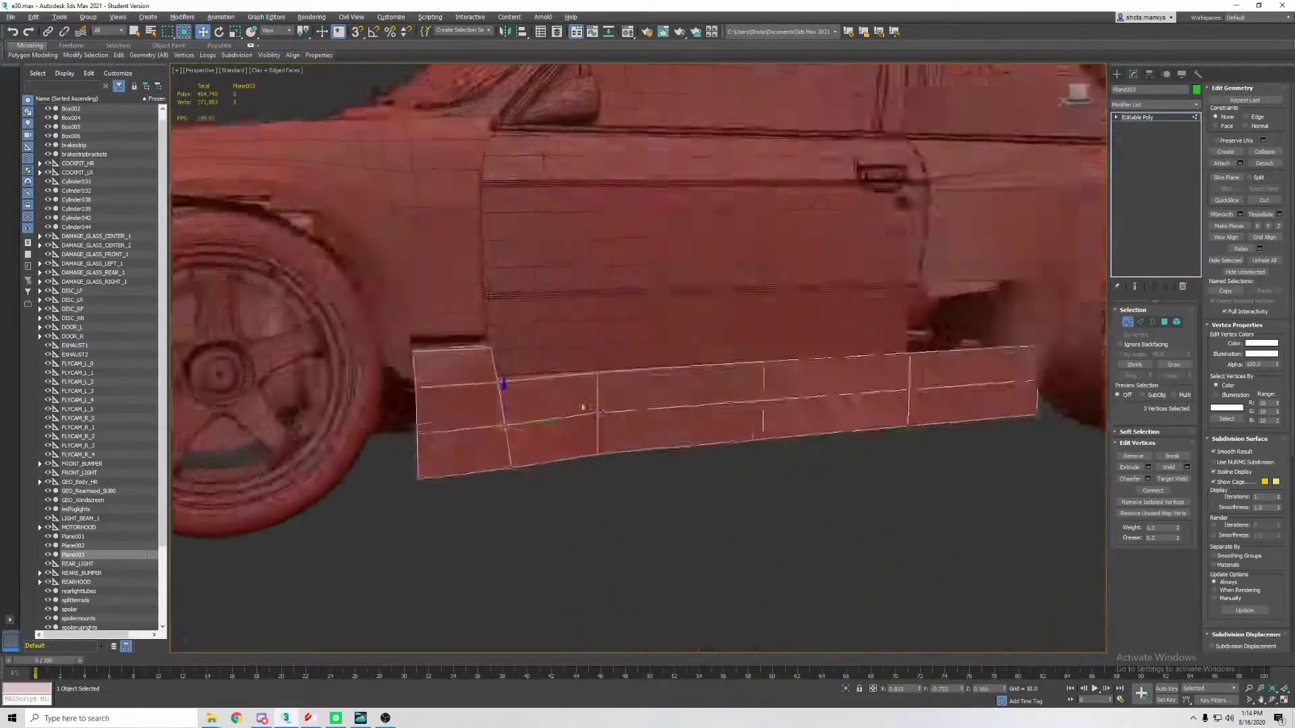
scroll(585, 407, down, 3)
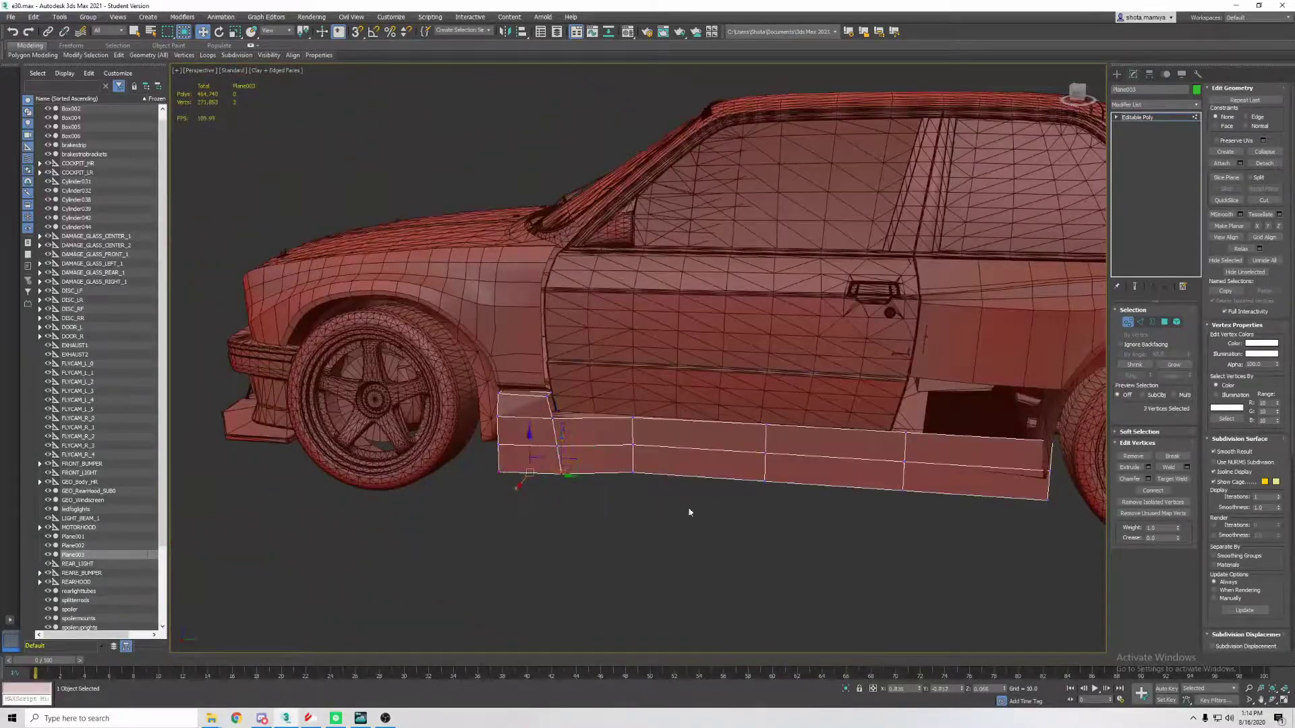
scroll(877, 527, down, 2)
mouse_move(877, 528)
alt+middle_down()
mouse_move(789, 474)
mouse_move(770, 484)
alt+middle_up()
scroll(810, 486, down, 2)
scroll(789, 474, up, 3)
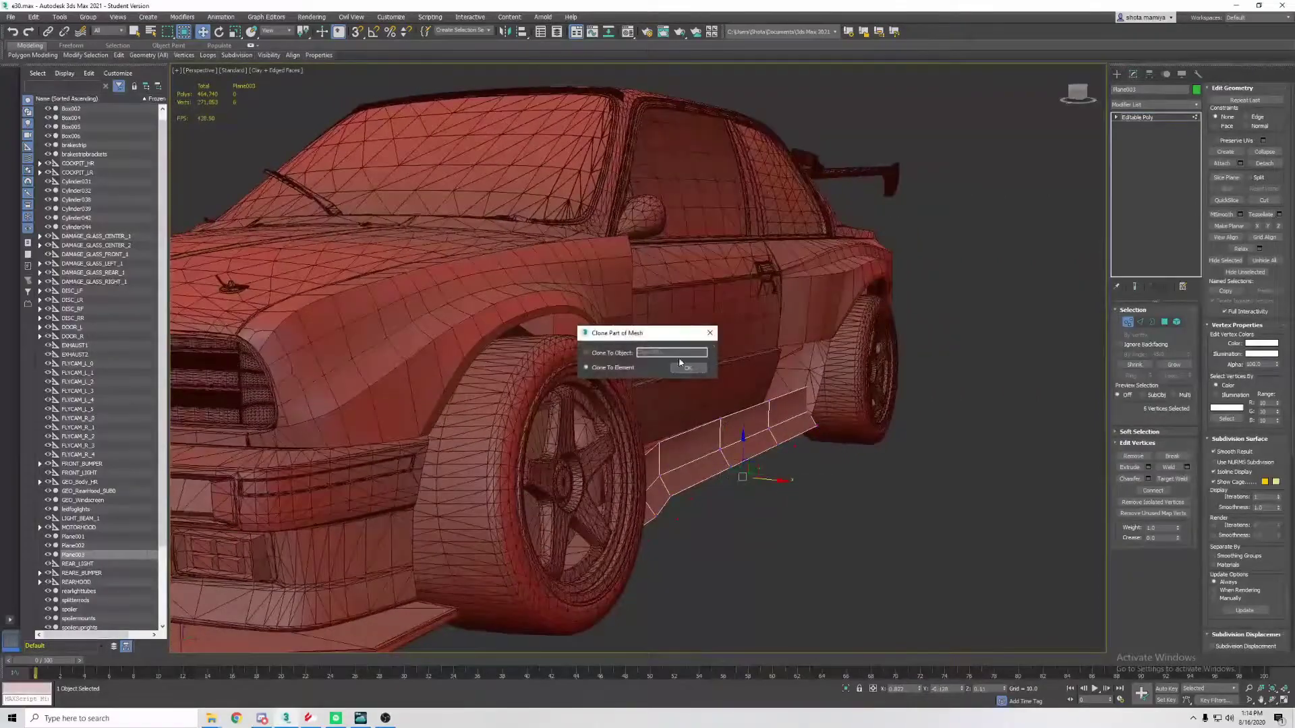
Confirm the Clone Part of Mesh prompt and review the extended skirt along the sill
click(679, 362)
alt+middle_drag(679, 362, 503, 500)
key(2)
alt+middle_drag(342, 328, 451, 457)
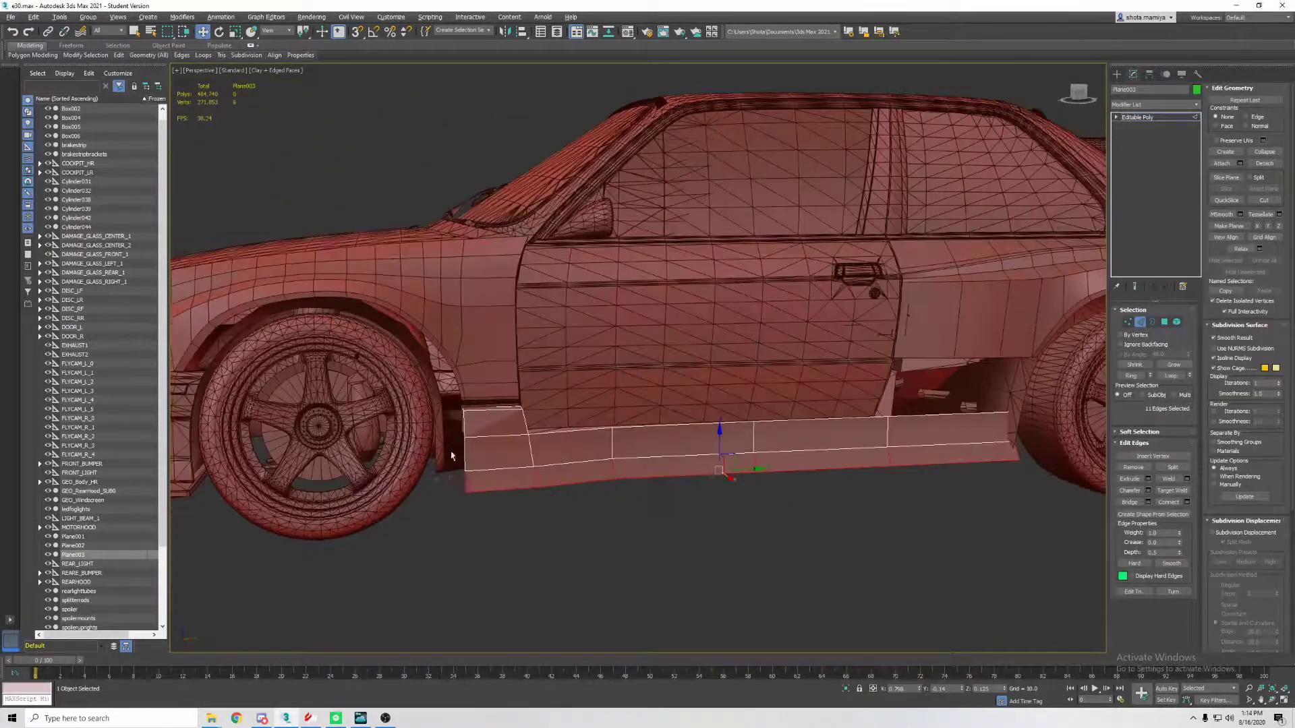
scroll(746, 485, down, 4)
mouse_move(746, 485)
alt+middle_down()
mouse_move(809, 497)
mouse_move(818, 485)
mouse_move(811, 448)
mouse_move(705, 427)
mouse_move(766, 433)
alt+middle_up()
Reposition the vertices along the bottom of the sill and rotate the skirt's two rear vertices
click(1128, 324)
drag(594, 493, 699, 459)
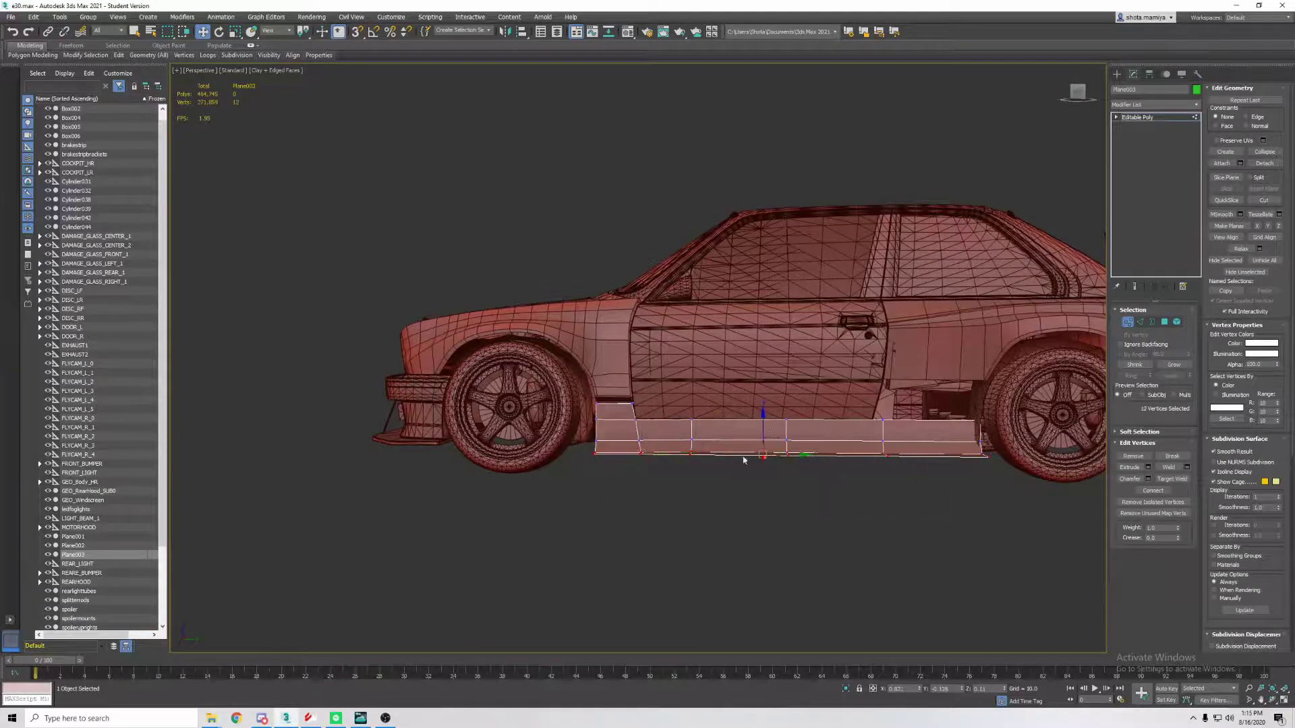
mouse_move(767, 421)
alt+middle_down()
mouse_move(749, 378)
mouse_move(769, 425)
alt+middle_up()
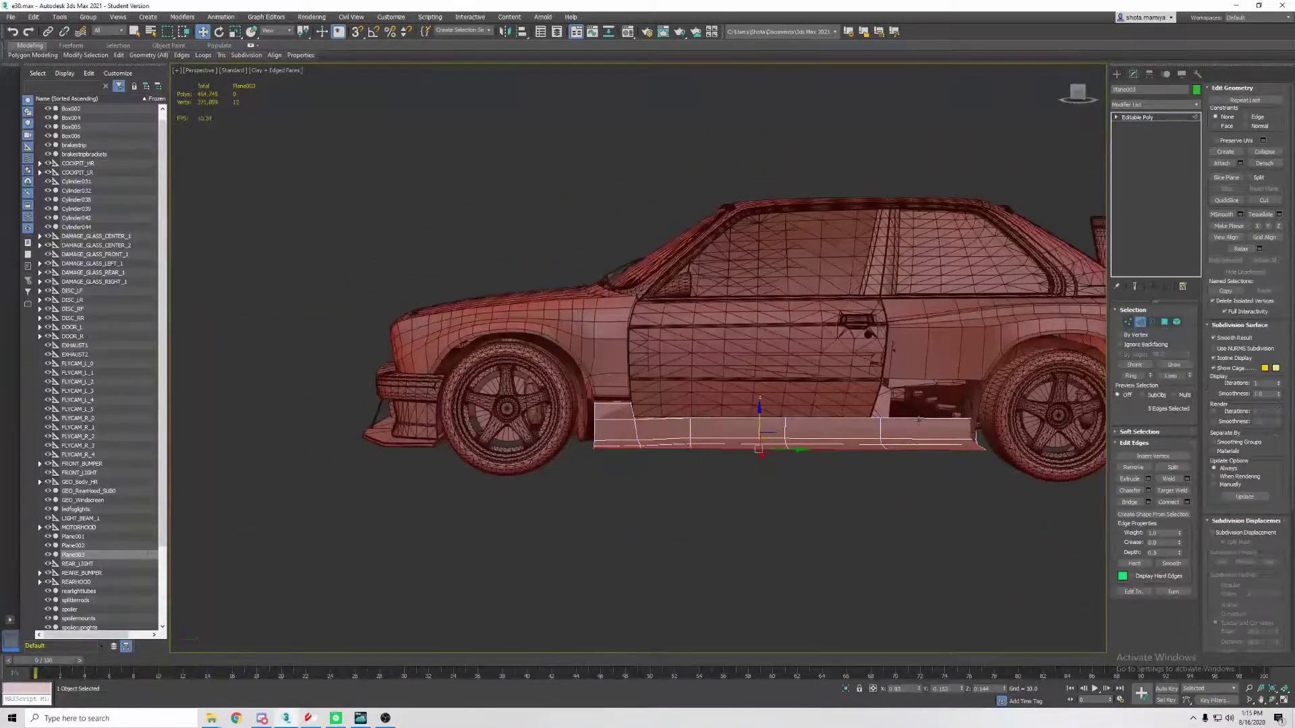
mouse_move(943, 356)
alt+middle_down()
mouse_move(911, 324)
mouse_move(1047, 378)
alt+middle_up()
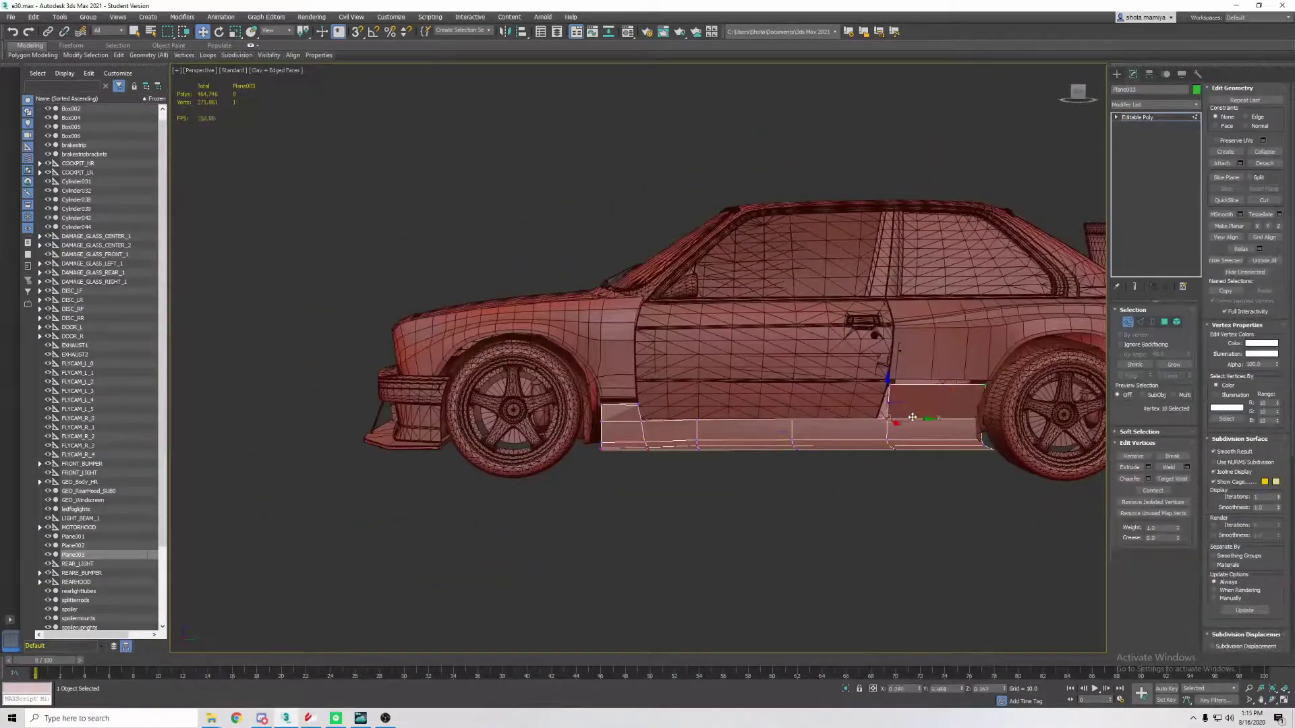
mouse_move(912, 418)
alt+middle_down()
mouse_move(958, 398)
mouse_move(931, 351)
mouse_move(985, 390)
alt+middle_up()
click(985, 386)
key(e)
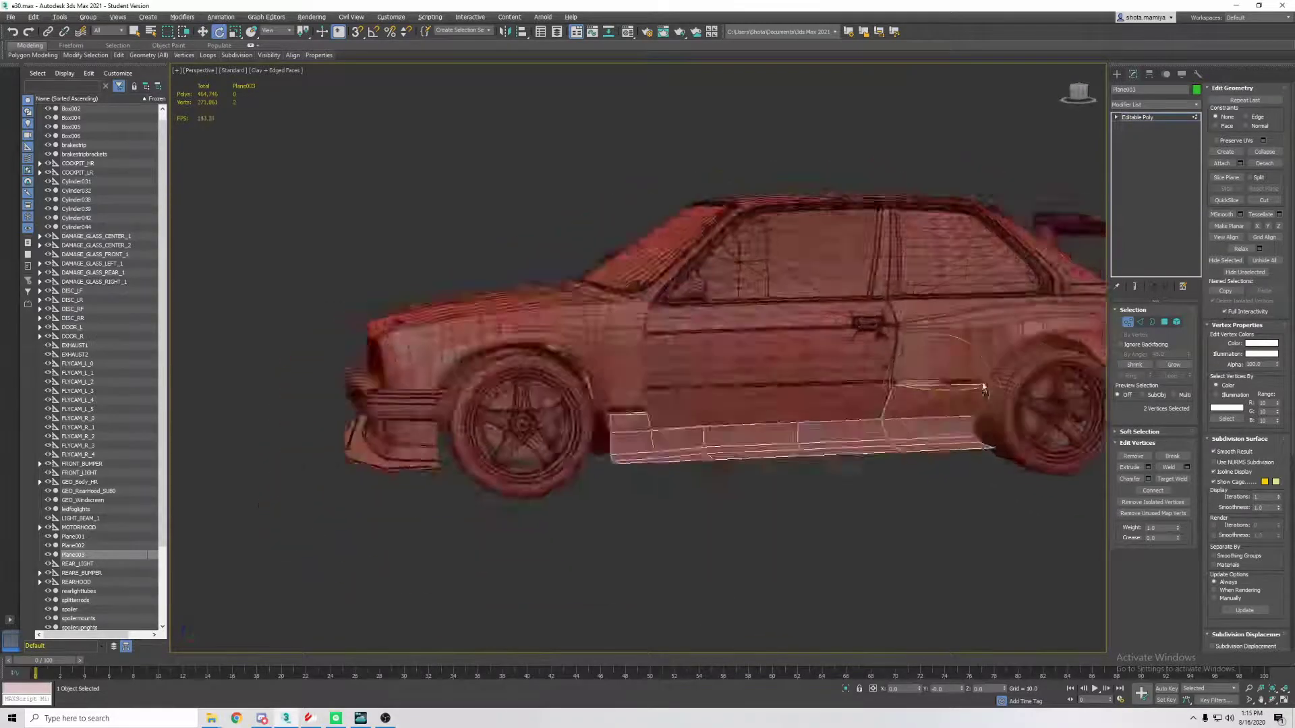
scroll(985, 389, down, 3)
alt+middle_drag(983, 471, 977, 445)
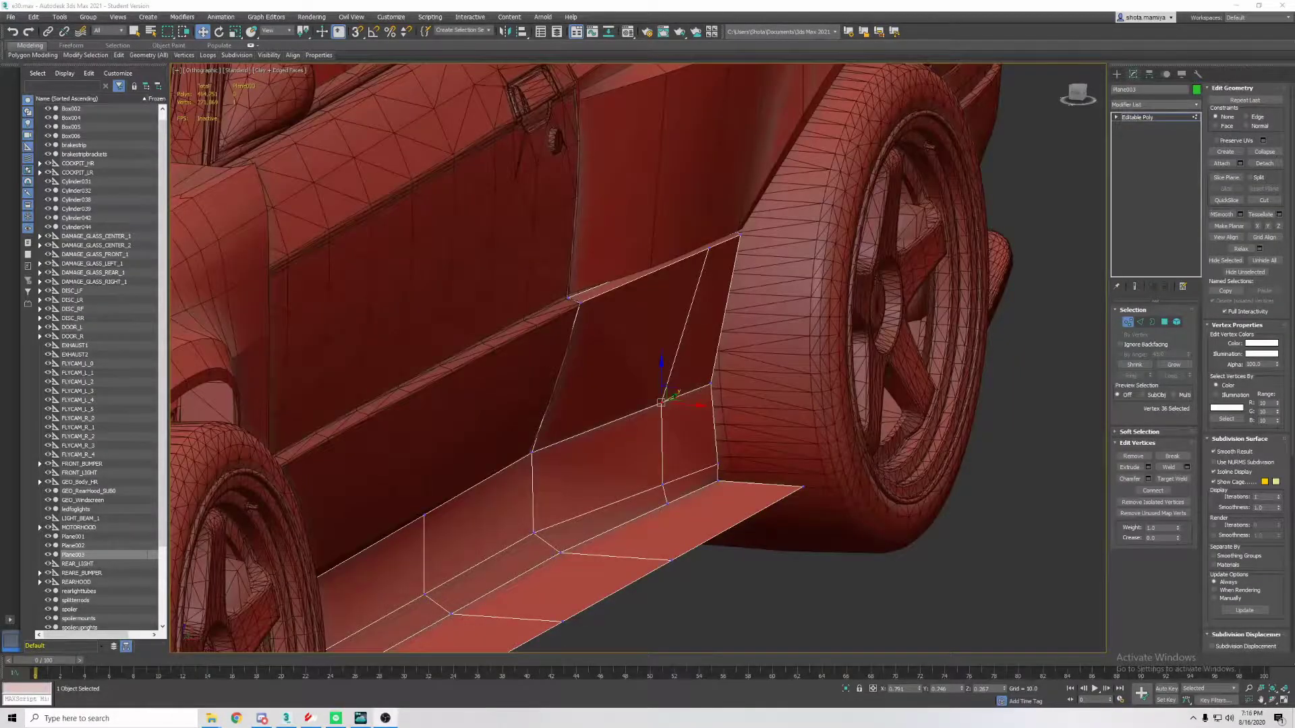
Select the vertices at the side skirt's rear end
mouse_move(531, 336)
alt+middle_down()
mouse_move(742, 375)
mouse_move(803, 370)
mouse_move(775, 341)
mouse_move(798, 326)
mouse_move(775, 353)
mouse_move(833, 353)
mouse_move(674, 351)
mouse_move(864, 362)
alt+middle_up()
scroll(742, 375, down, 5)
scroll(798, 350, up, 5)
scroll(773, 345, down, 5)
scroll(766, 353, down, 3)
scroll(864, 362, up, 5)
scroll(820, 318, down, 5)
Move the skirt's top rear corner vertex up to the body line ahead of the rear wheel
alt+middle_drag(820, 318, 826, 313)
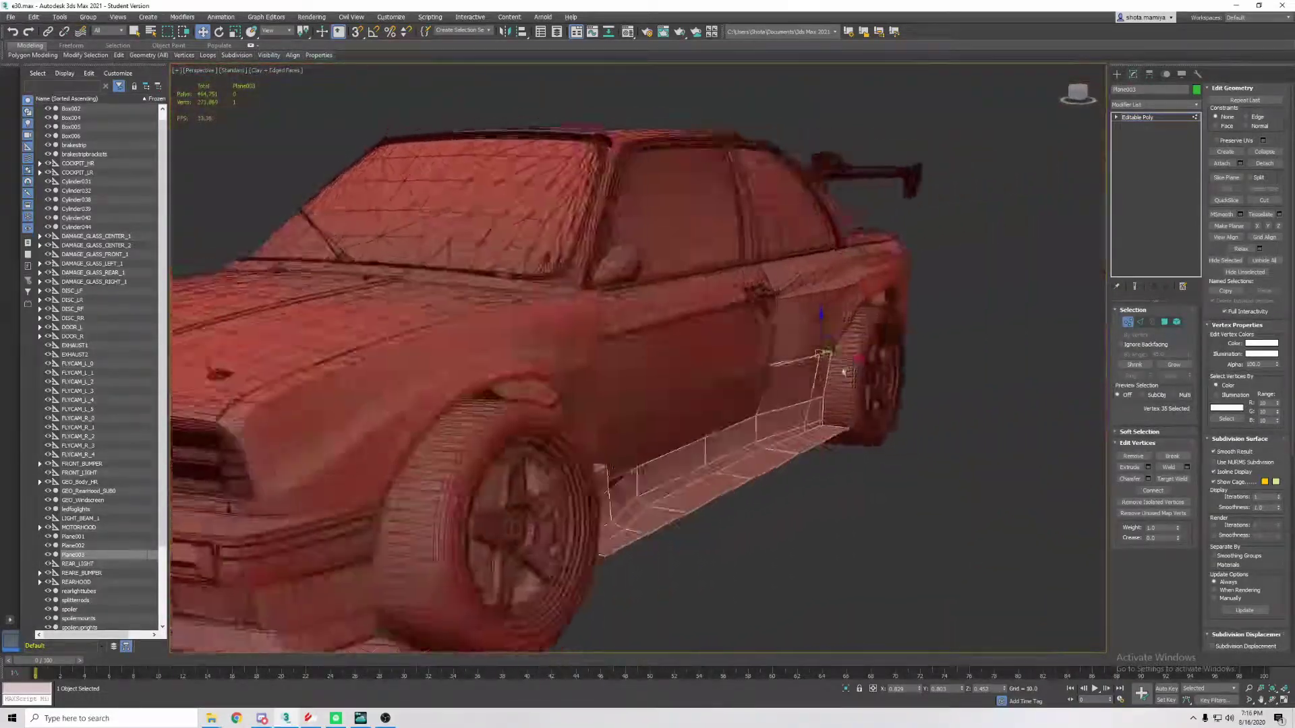
scroll(844, 380, up, 5)
alt+middle_drag(844, 381, 818, 396)
scroll(870, 323, up, 3)
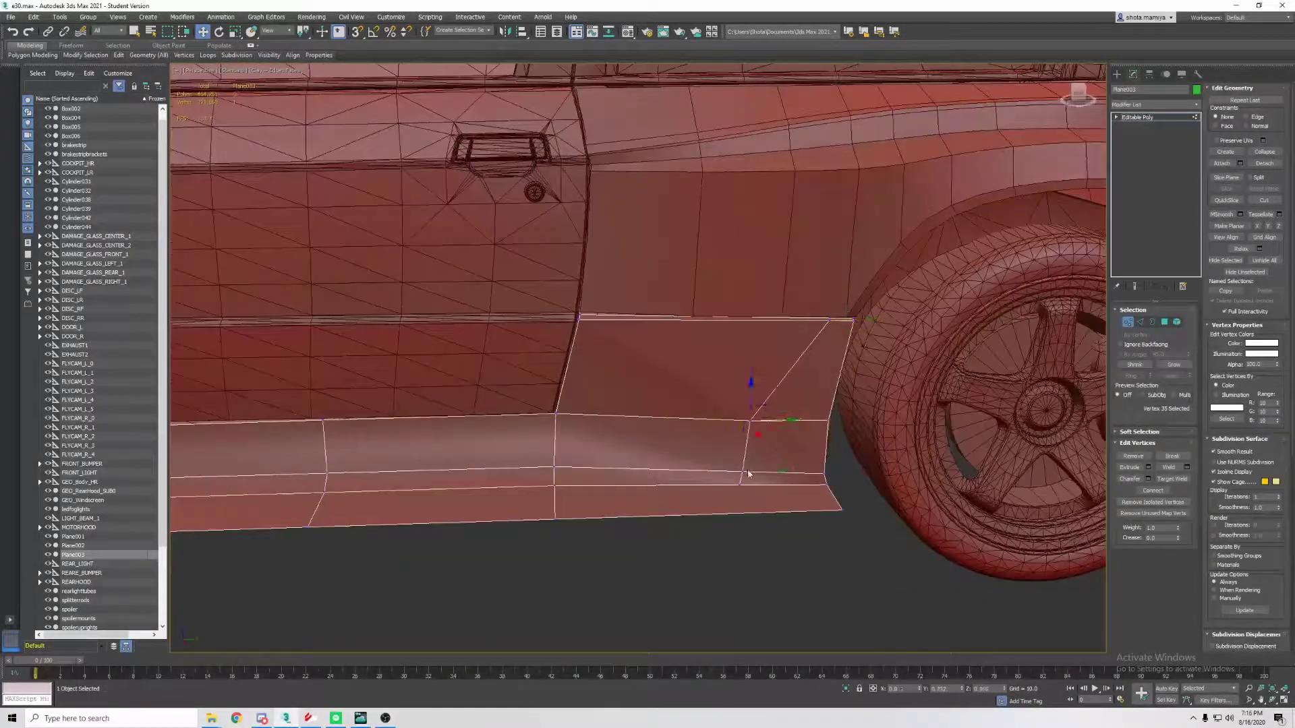
scroll(743, 480, down, 3)
alt+middle_drag(743, 480, 781, 411)
click(780, 289)
mouse_move(781, 290)
alt+middle_down()
mouse_move(702, 303)
mouse_move(840, 377)
mouse_move(763, 236)
mouse_move(528, 524)
alt+middle_up()
scroll(736, 319, down, 3)
Answer Content Manager's prompt about updating the car's torque and BHP specs
scroll(841, 376, up, 4)
scroll(836, 358, down, 3)
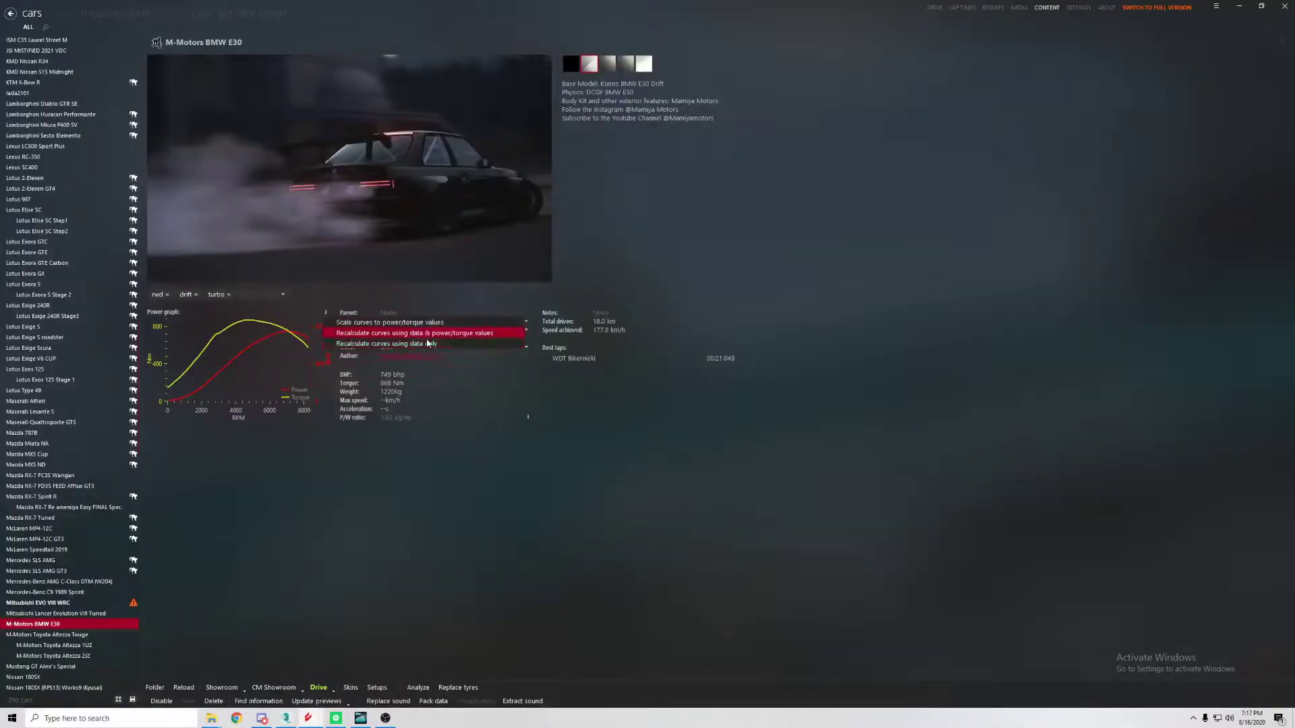
click(428, 344)
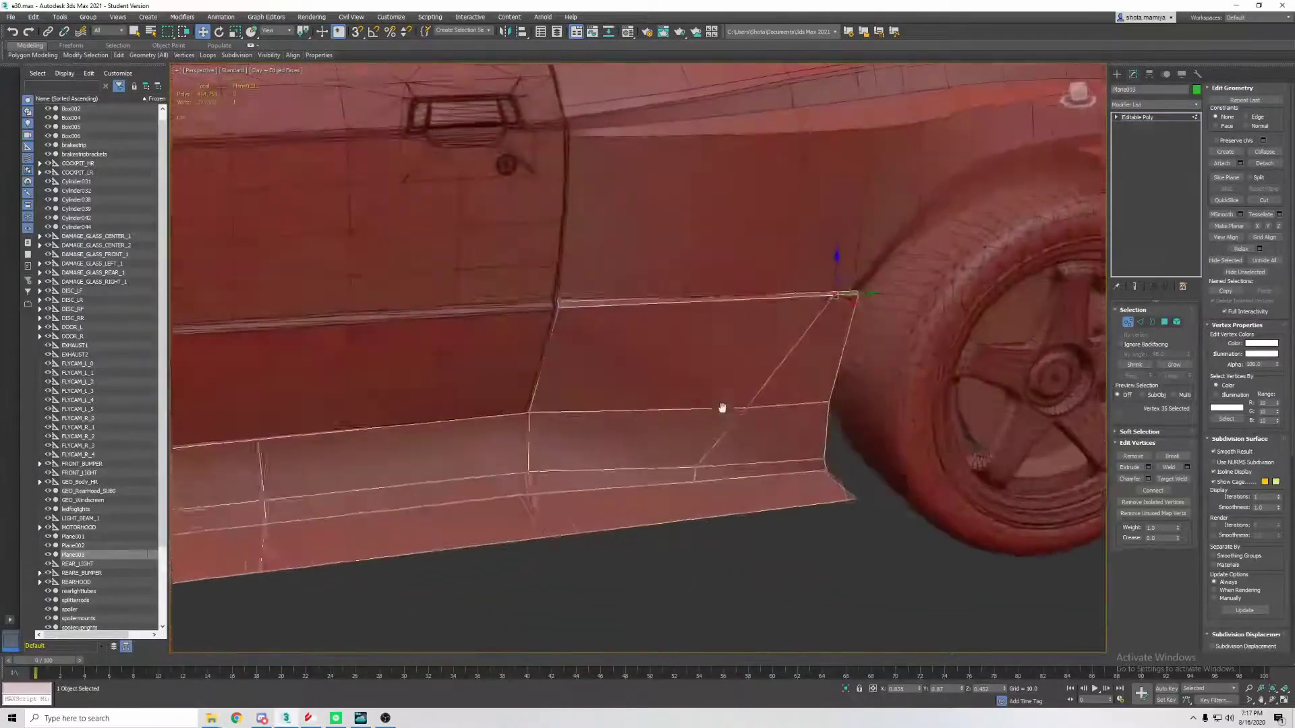
Inspect the side skirt from beneath the sill in 3ds Max
mouse_move(721, 408)
alt+middle_down()
mouse_move(780, 391)
mouse_move(717, 427)
mouse_move(852, 447)
mouse_move(781, 381)
mouse_move(765, 406)
mouse_move(835, 425)
mouse_move(674, 405)
mouse_move(702, 376)
mouse_move(678, 352)
alt+middle_up()
scroll(780, 390, down, 4)
scroll(745, 448, up, 2)
scroll(851, 447, up, 2)
scroll(781, 382, down, 3)
scroll(764, 406, up, 5)
scroll(835, 425, down, 3)
Cut a diagonal edge across the side skirt's rear panel
scroll(702, 376, up, 3)
click(1264, 203)
click(675, 290)
click(678, 318)
click(781, 382)
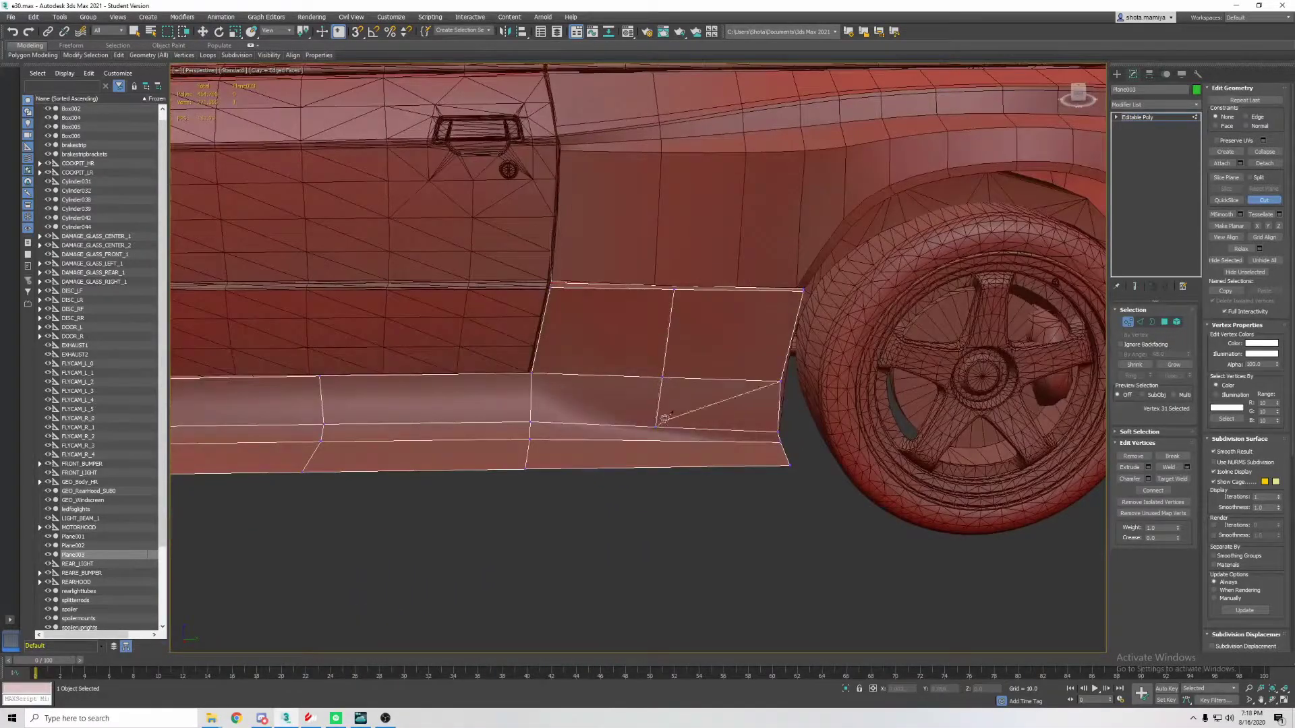
right_click(664, 418)
Move the skirt's top right corner vertex and review the car from a wide view
key(w)
mouse_move(673, 297)
alt+middle_down()
mouse_move(728, 338)
mouse_move(731, 298)
mouse_move(708, 388)
mouse_move(688, 412)
mouse_move(533, 435)
mouse_move(668, 419)
mouse_move(683, 398)
alt+middle_up()
click(725, 299)
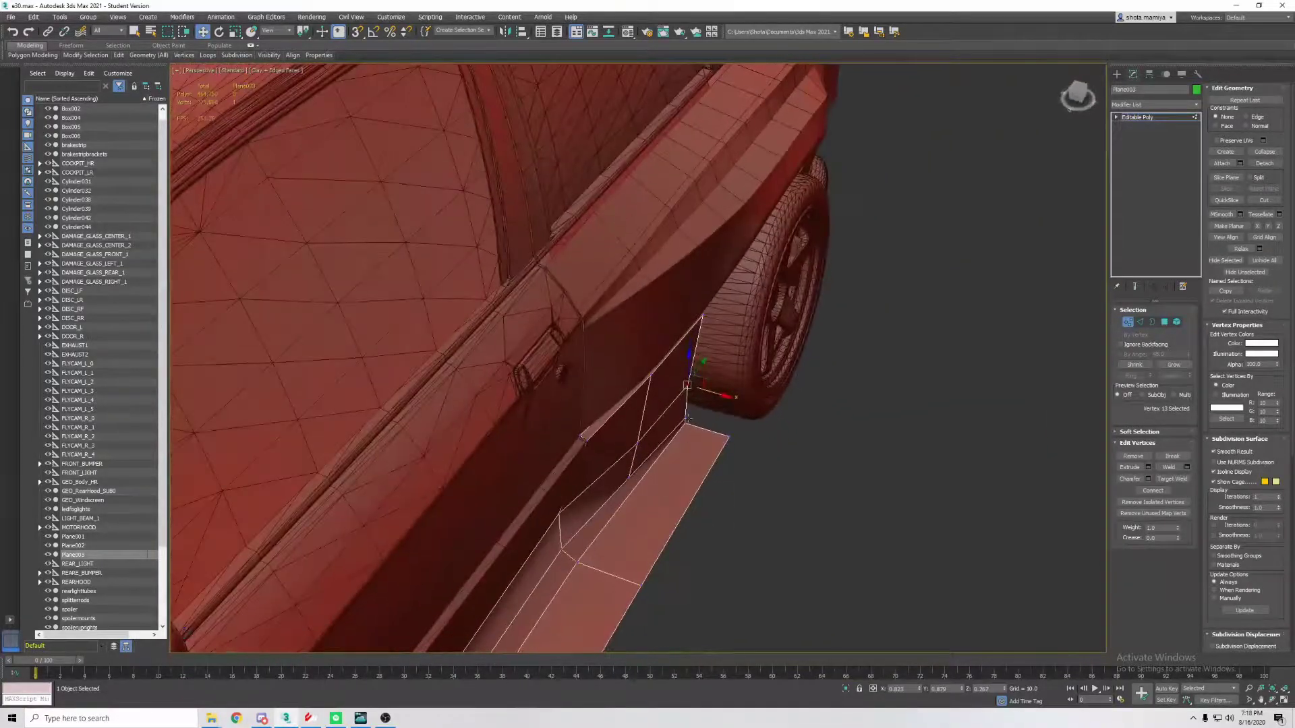
scroll(723, 369, down, 5)
mouse_move(723, 369)
middle_down()
mouse_move(786, 357)
mouse_move(645, 460)
mouse_move(564, 463)
mouse_move(678, 426)
mouse_move(658, 413)
middle_up()
scroll(563, 463, down, 3)
scroll(664, 404, up, 3)
scroll(669, 379, up, 2)
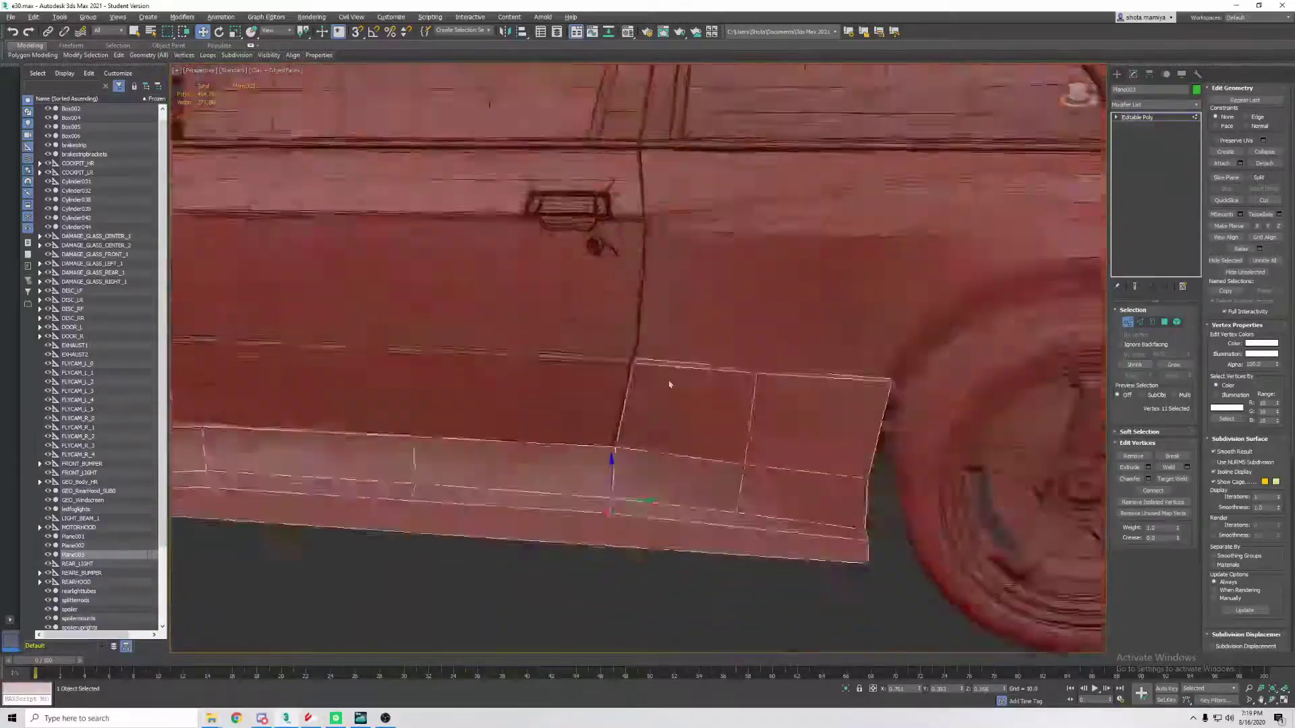
Select the rear fender panel, Plane002, in vertex mode, viewed close by the door and wheel
key(1)
click(734, 346)
key(1)
mouse_move(734, 347)
alt+middle_down()
mouse_move(654, 357)
mouse_move(620, 346)
alt+middle_up()
mouse_move(644, 347)
alt+middle_down()
mouse_move(649, 281)
mouse_move(660, 284)
alt+middle_up()
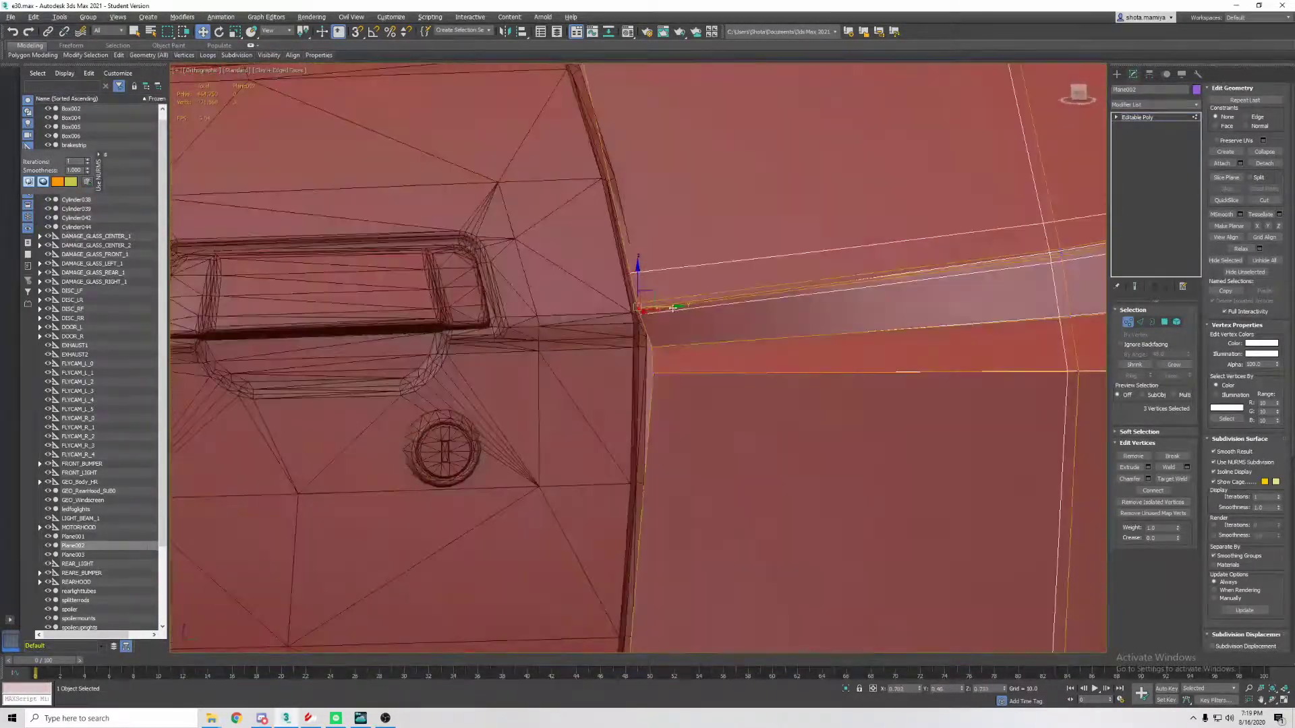
Get a straight-on close-up of the door gap beside the fender's front edge
alt+middle_drag(673, 308, 655, 273)
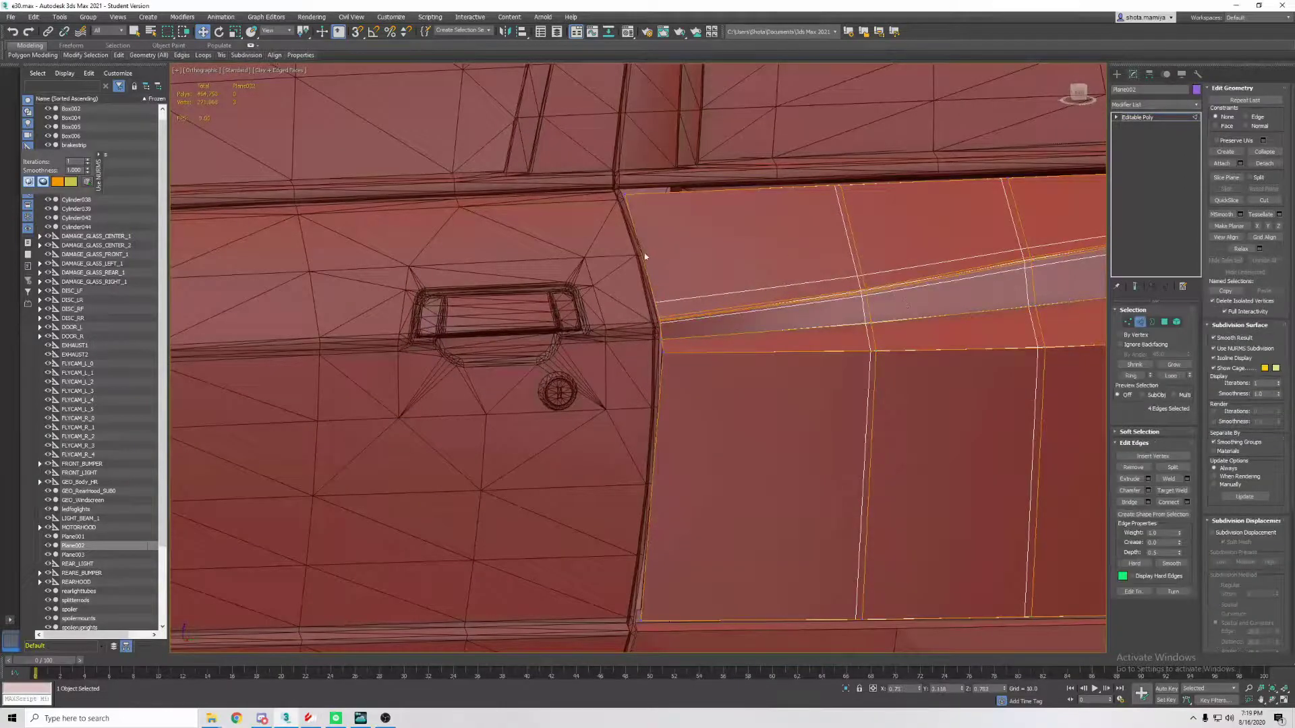
mouse_move(682, 253)
alt+middle_down()
mouse_move(777, 284)
mouse_move(746, 419)
mouse_move(886, 406)
alt+middle_up()
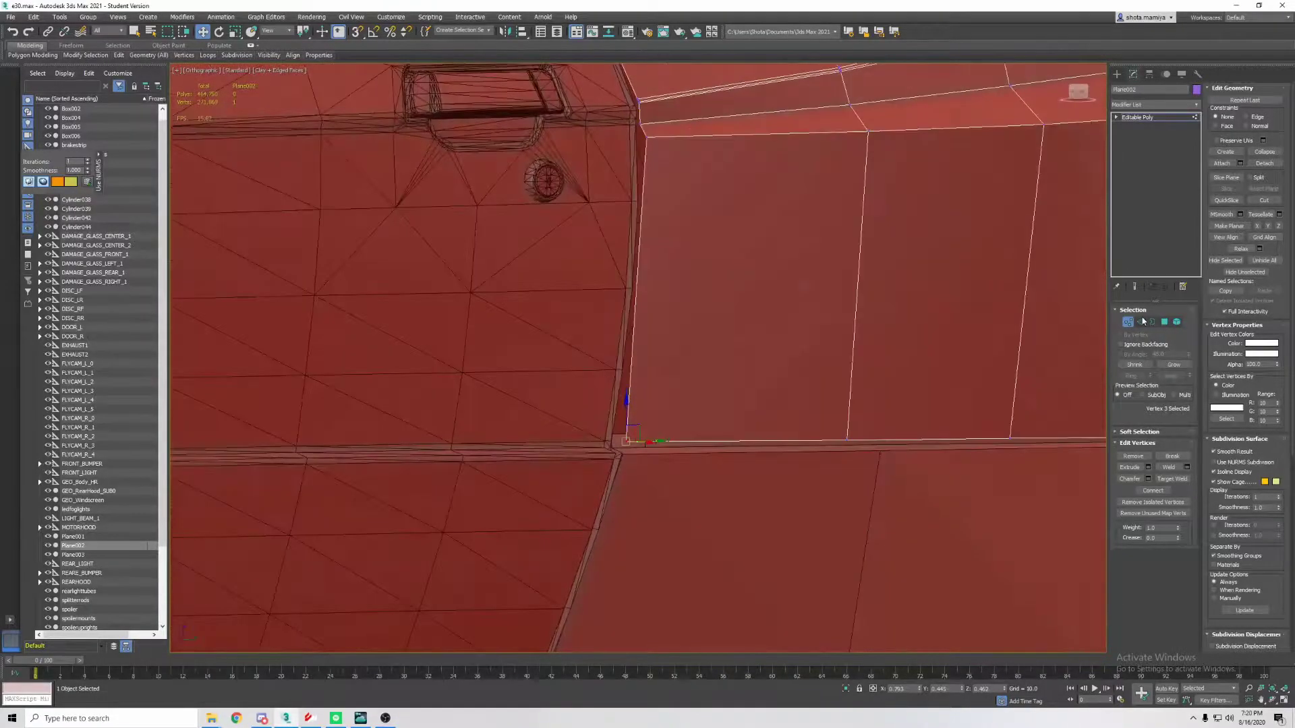
mouse_move(1032, 437)
alt+middle_down()
mouse_move(688, 436)
mouse_move(844, 425)
mouse_move(815, 414)
alt+middle_up()
key(shift+z)
key(shift+z)
key(shift+z)
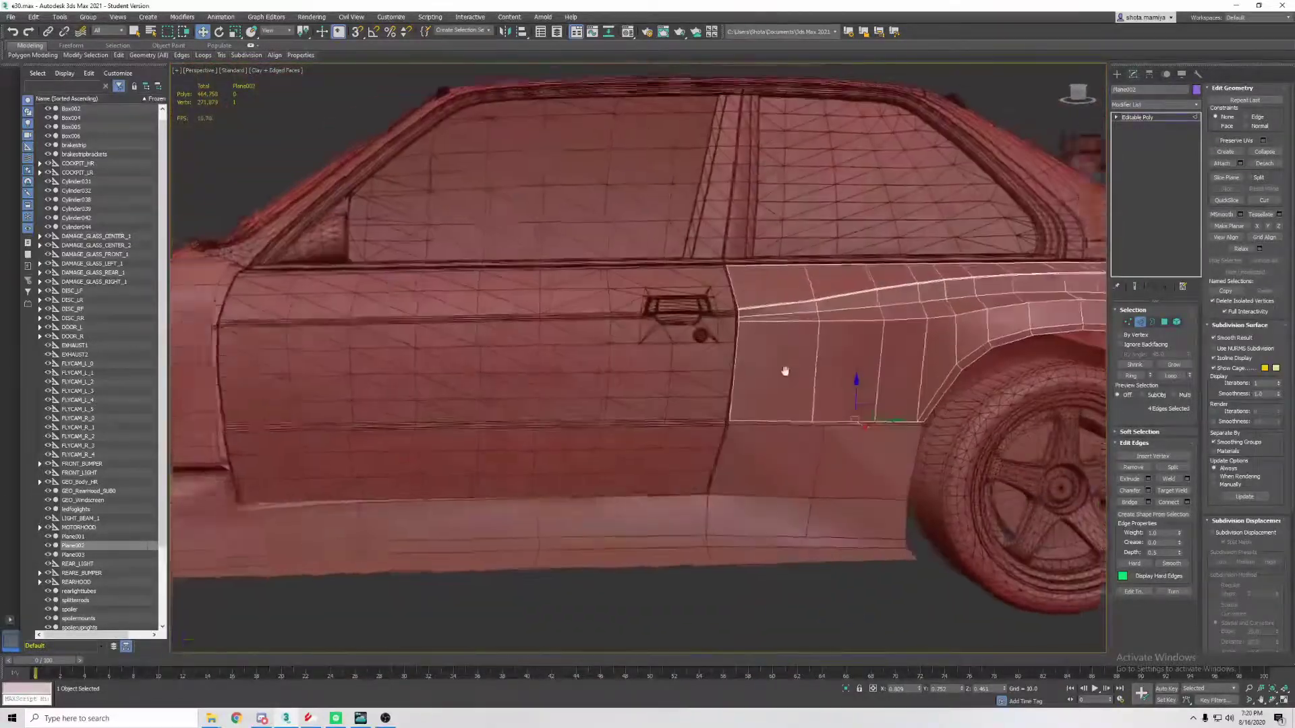
key(shift+z)
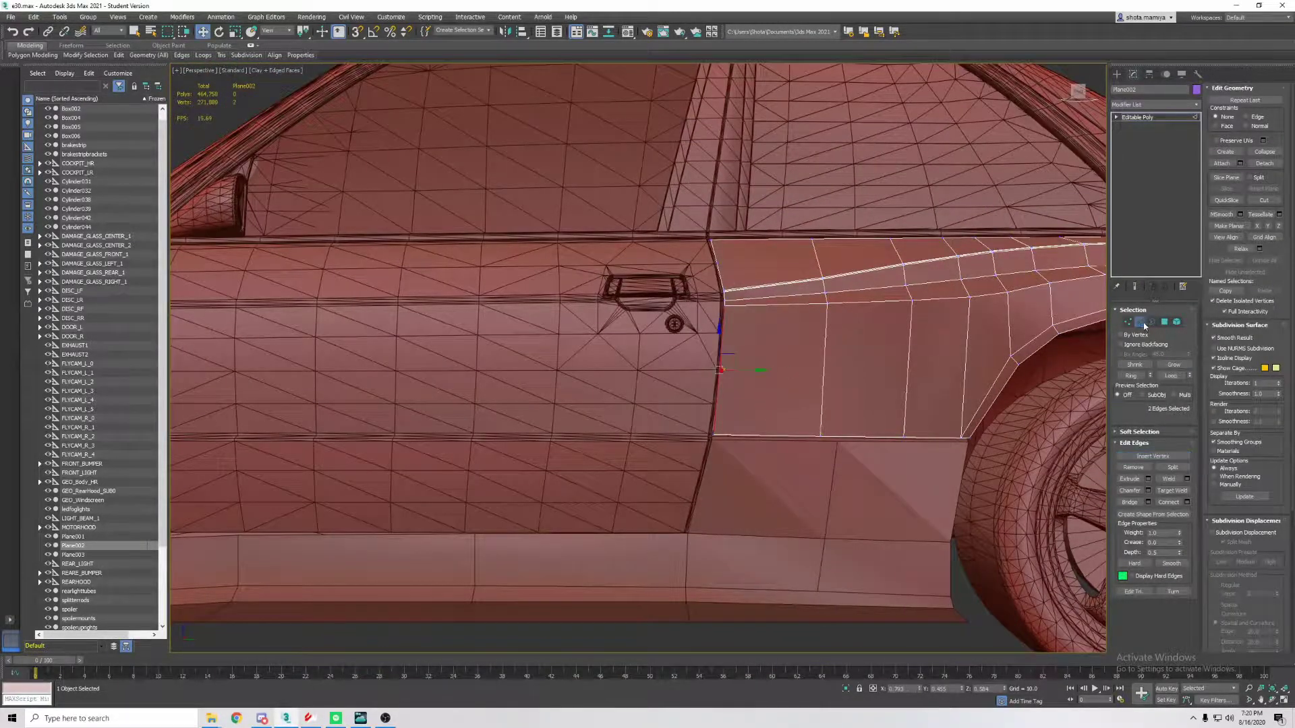
key(1)
key(shift+z)
key(shift+z)
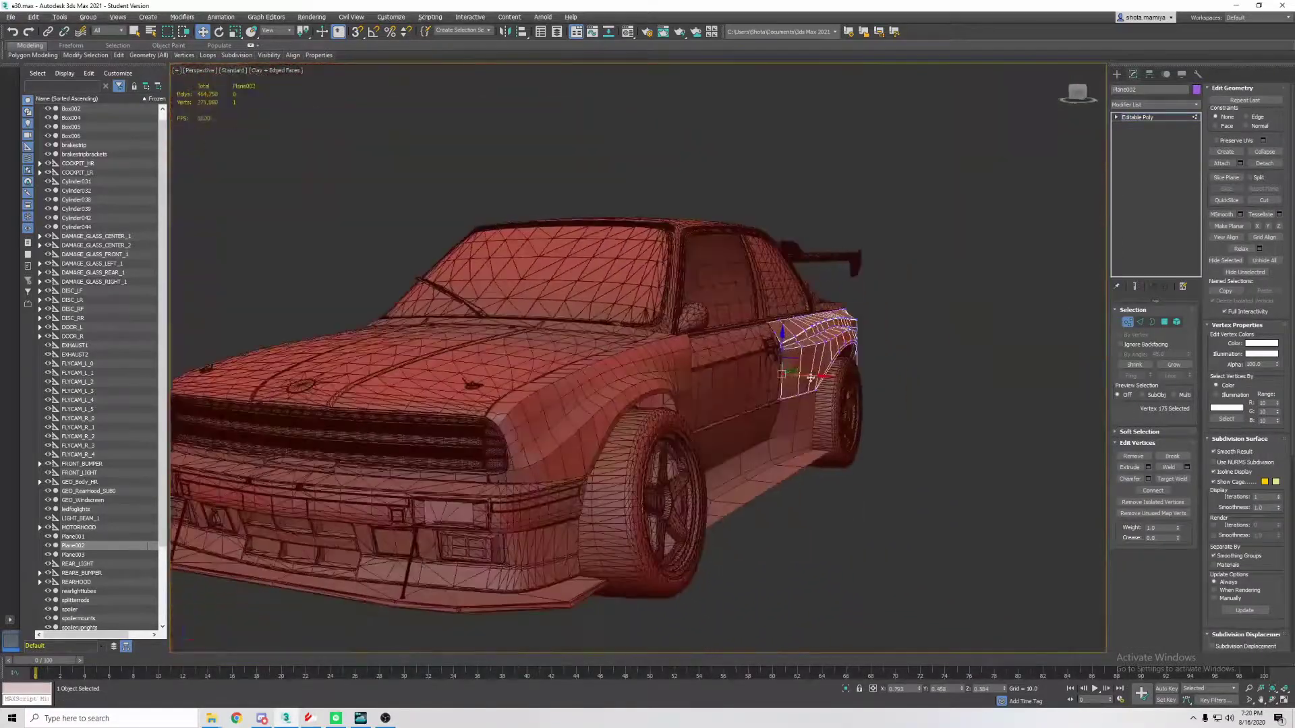
key(shift+y)
key(shift+y)
key(shift+y)
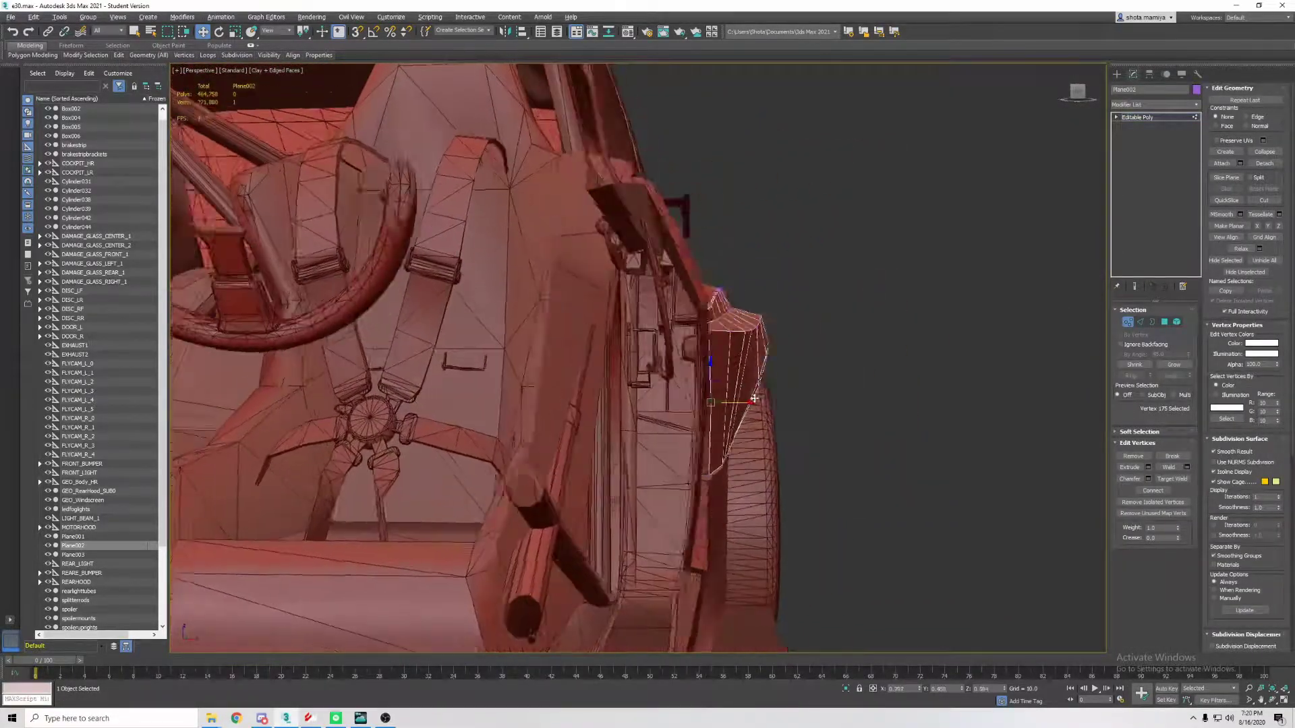
key(shift+y)
alt+middle_drag(746, 413, 796, 415)
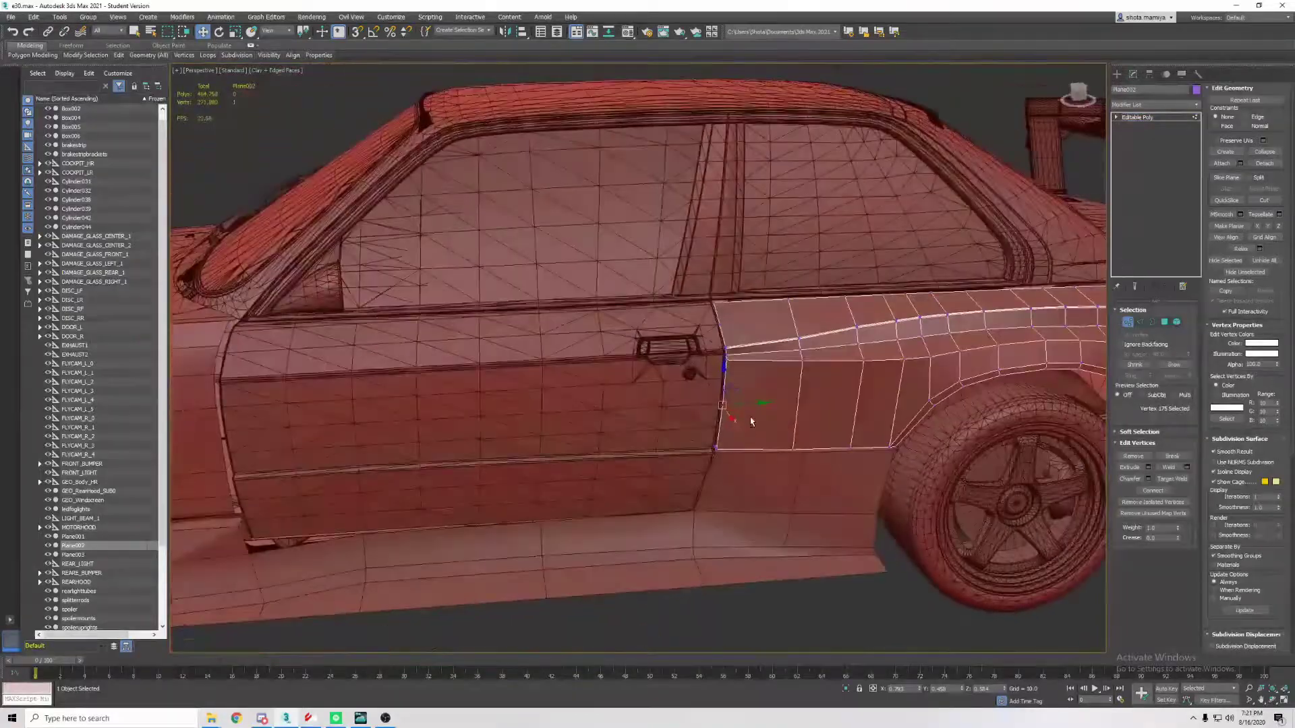
key(shift+z)
key(shift+z)
key(shift+z)
key(shift+z)
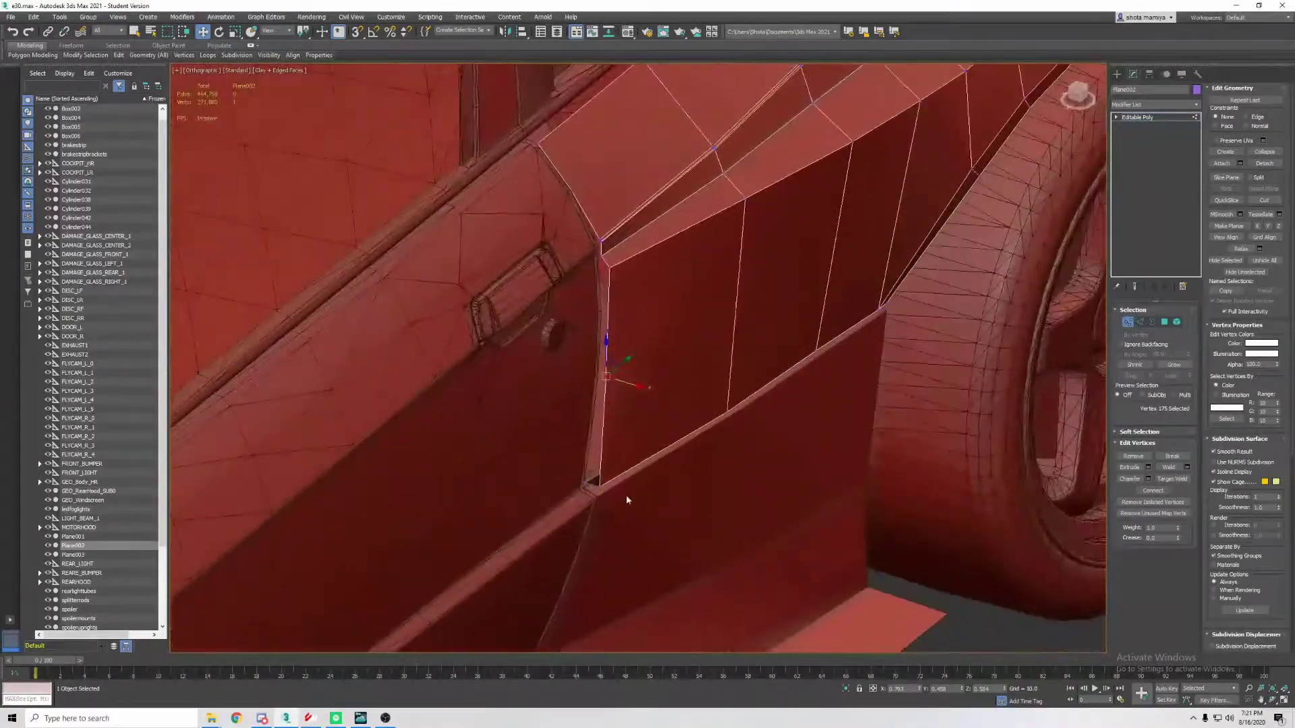
key(shift+z)
key(shift+z)
mouse_move(626, 487)
alt+middle_down()
mouse_move(630, 450)
mouse_move(708, 414)
mouse_move(590, 273)
alt+middle_up()
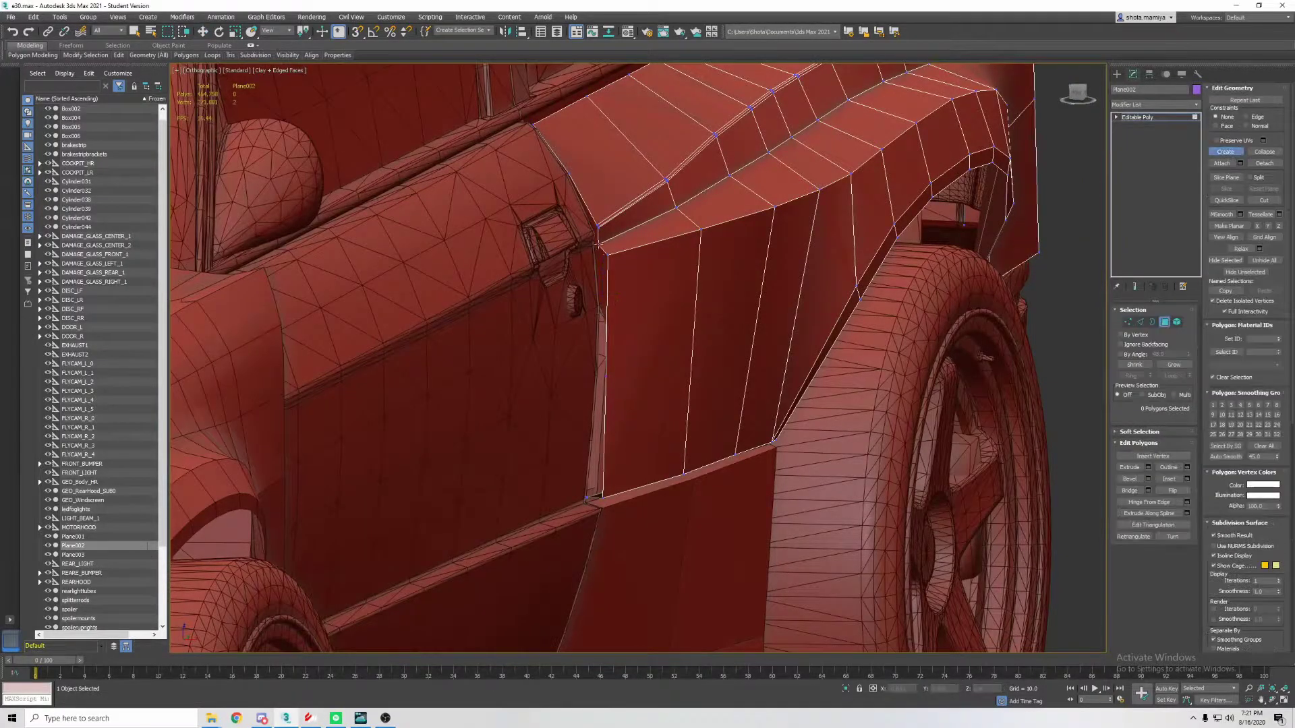
Rotate the fender's vertical front edge to follow the door gap
key(2)
click(603, 350)
scroll(630, 350, up, 2)
key(e)
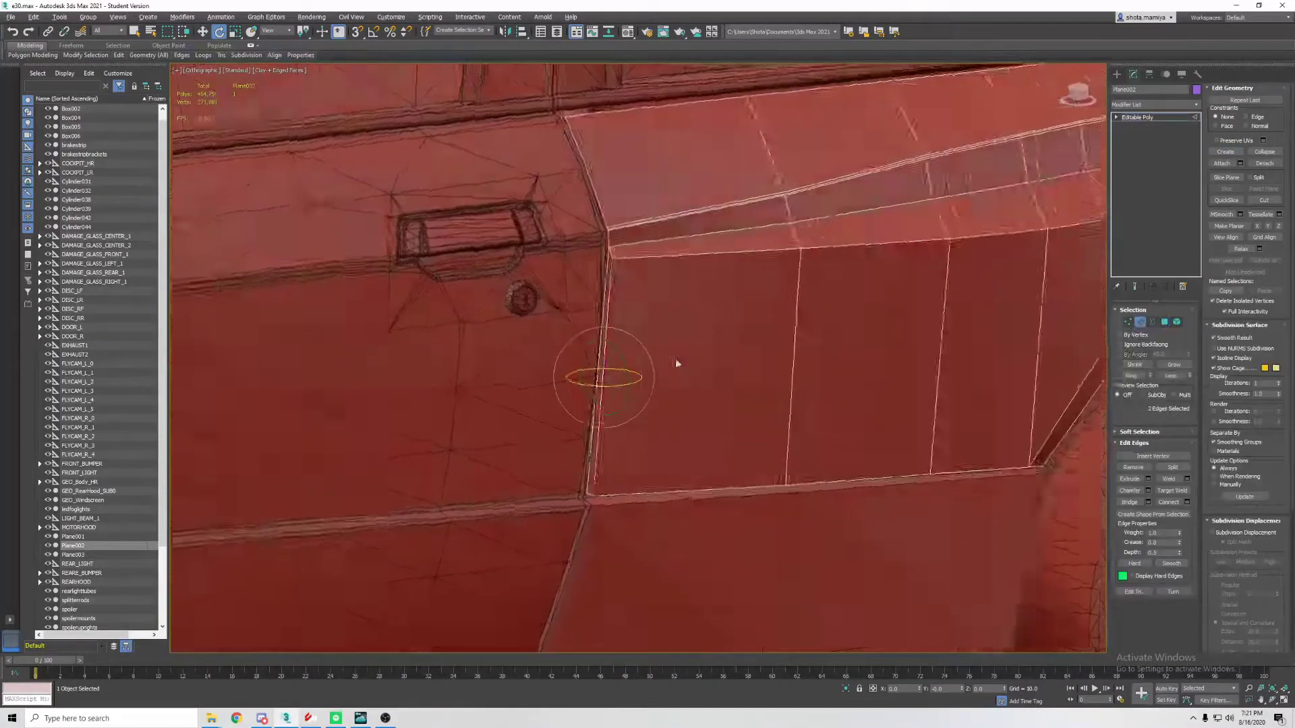
alt+middle_drag(676, 365, 591, 302)
mouse_move(591, 370)
alt+middle_down()
mouse_move(671, 364)
mouse_move(584, 398)
alt+middle_up()
key(1)
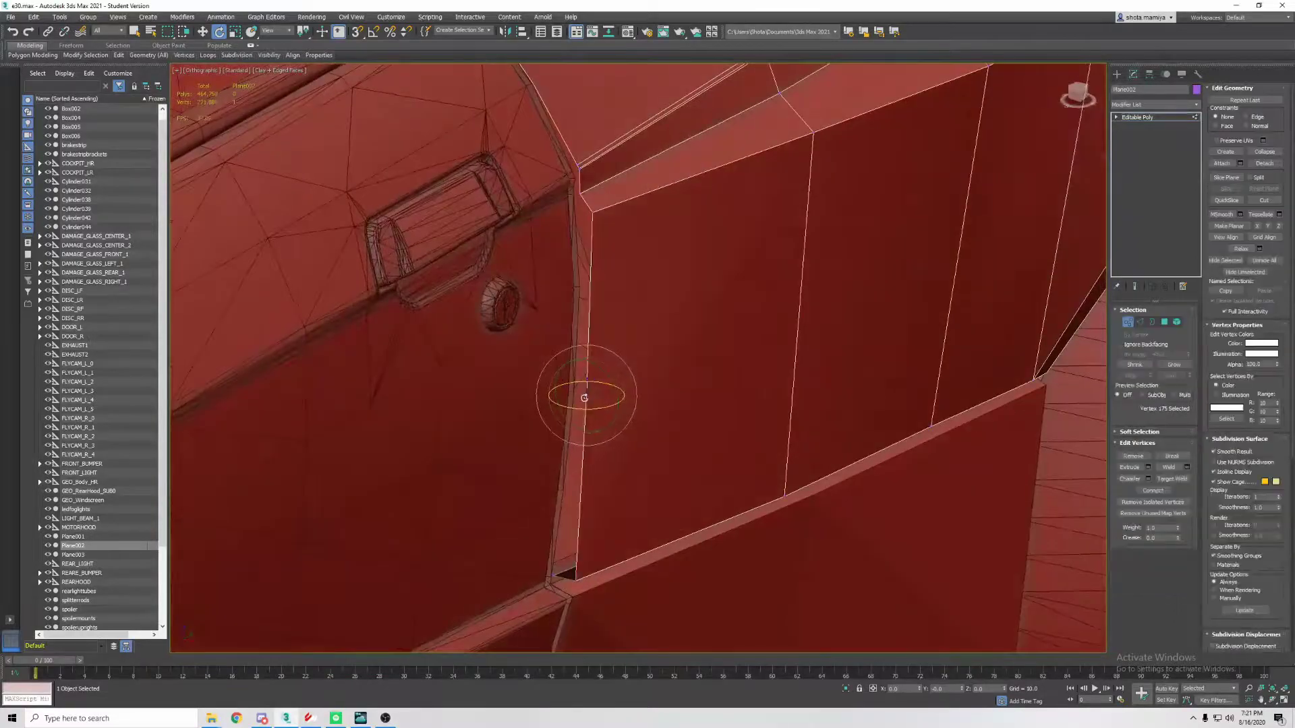
Adjust the fender's upper front corner vertices, then view the whole flare on the car's side
click(1133, 457)
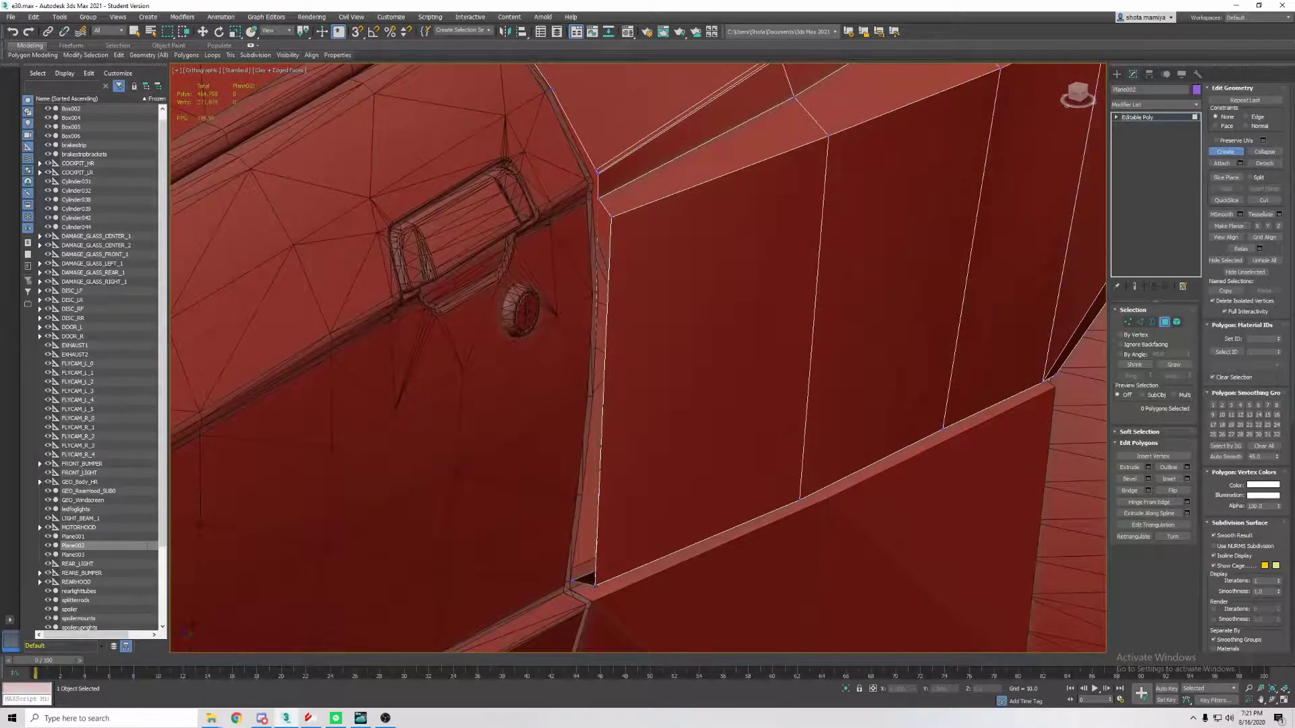
mouse_move(713, 335)
alt+middle_down()
mouse_move(740, 289)
mouse_move(685, 274)
mouse_move(742, 290)
alt+middle_up()
key(1)
scroll(685, 274, down, 3)
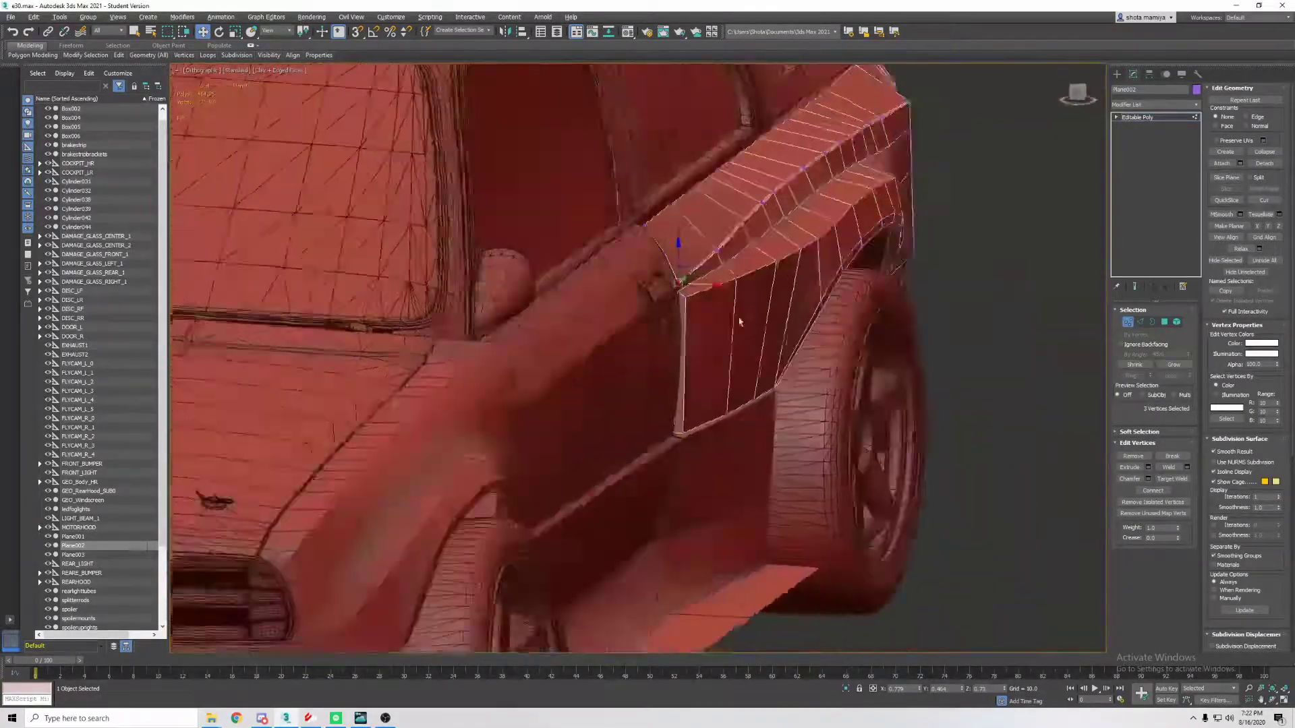
key(6)
scroll(928, 343, down, 5)
key(p)
click(927, 343)
mouse_move(876, 304)
middle_down()
mouse_move(927, 343)
mouse_move(939, 296)
middle_up()
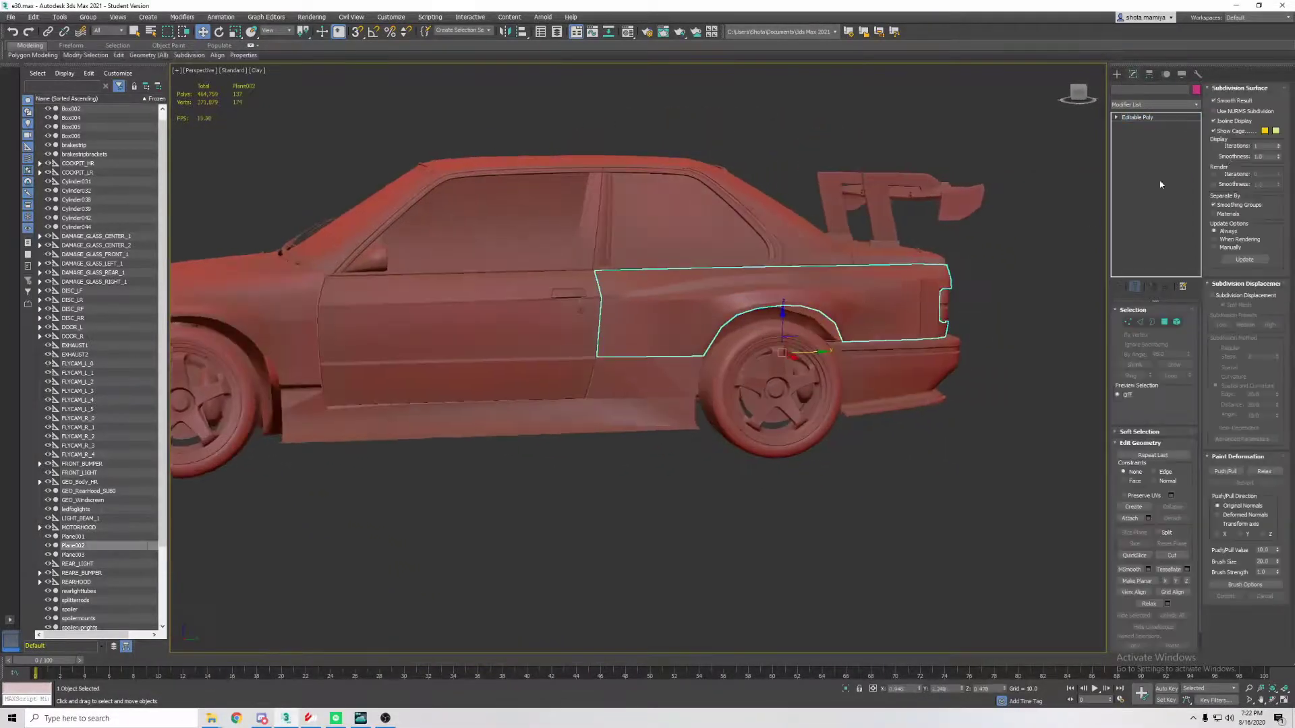
Show edged faces on the fender flare panel Plane002, zoom in and enter polygon editing
key(z)
key(F4)
scroll(544, 318, up, 2)
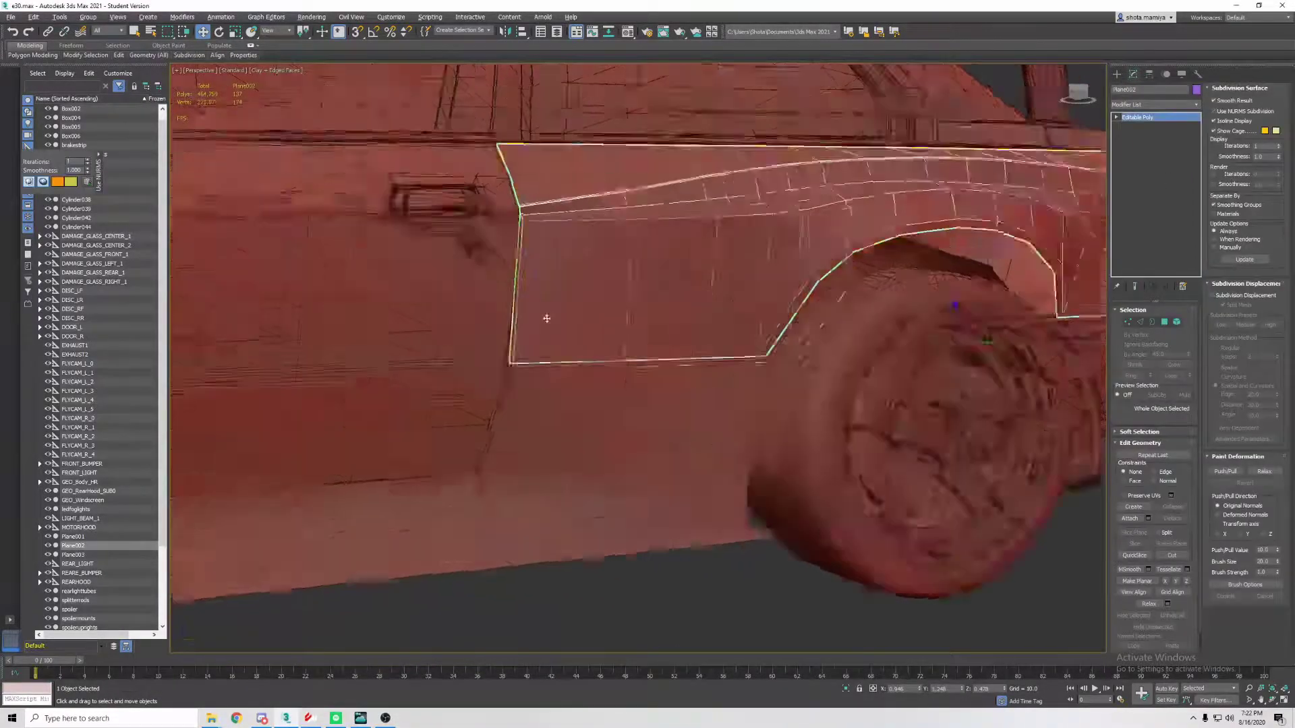
scroll(584, 342, up, 5)
right_click(584, 342)
scroll(690, 362, down, 3)
scroll(648, 370, down, 2)
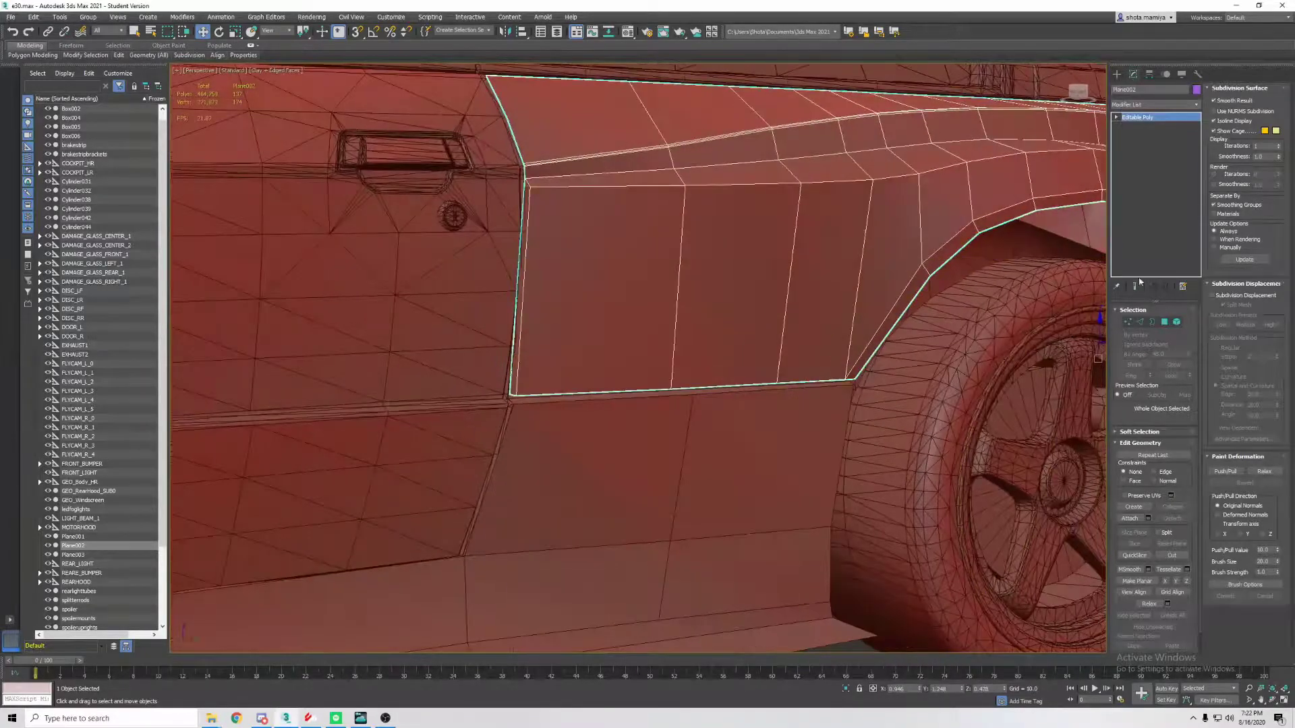
key(w)
key(4)
Select the flare's lower front corner vertex and turn on Use NURMS Subdivision
scroll(531, 389, down, 5)
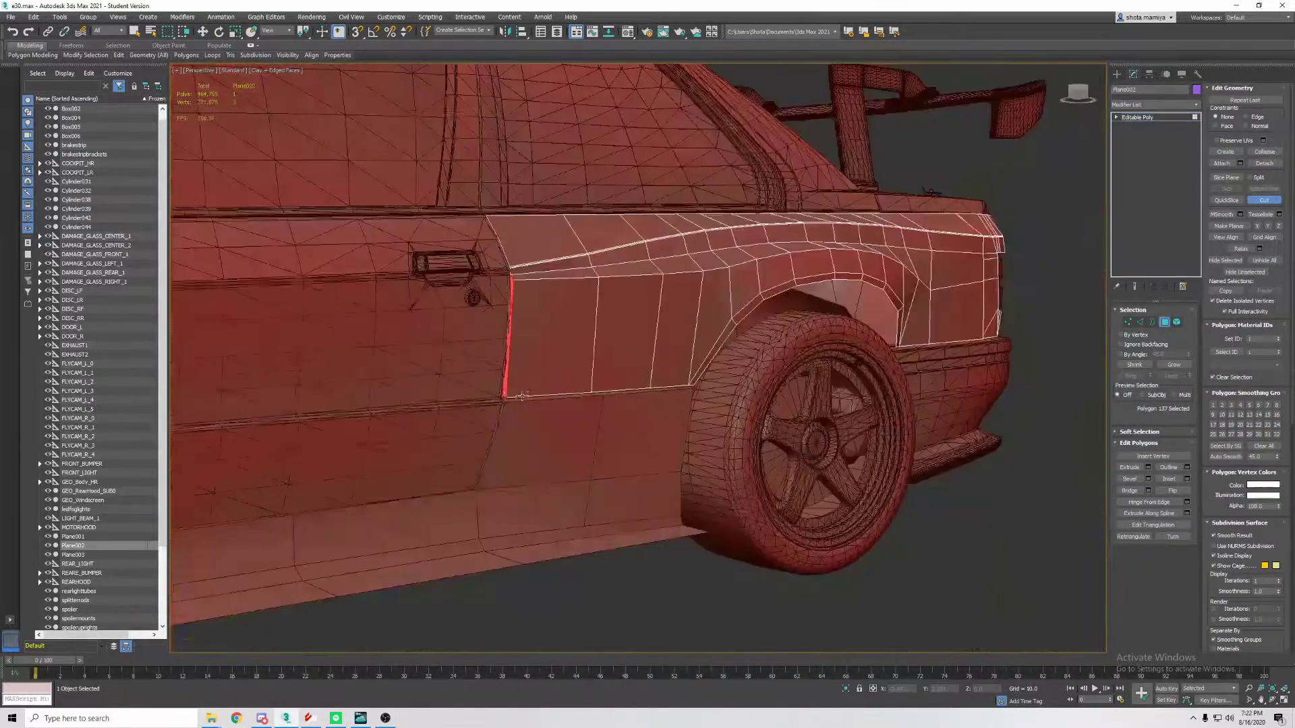
scroll(607, 378, up, 8)
scroll(919, 388, down, 4)
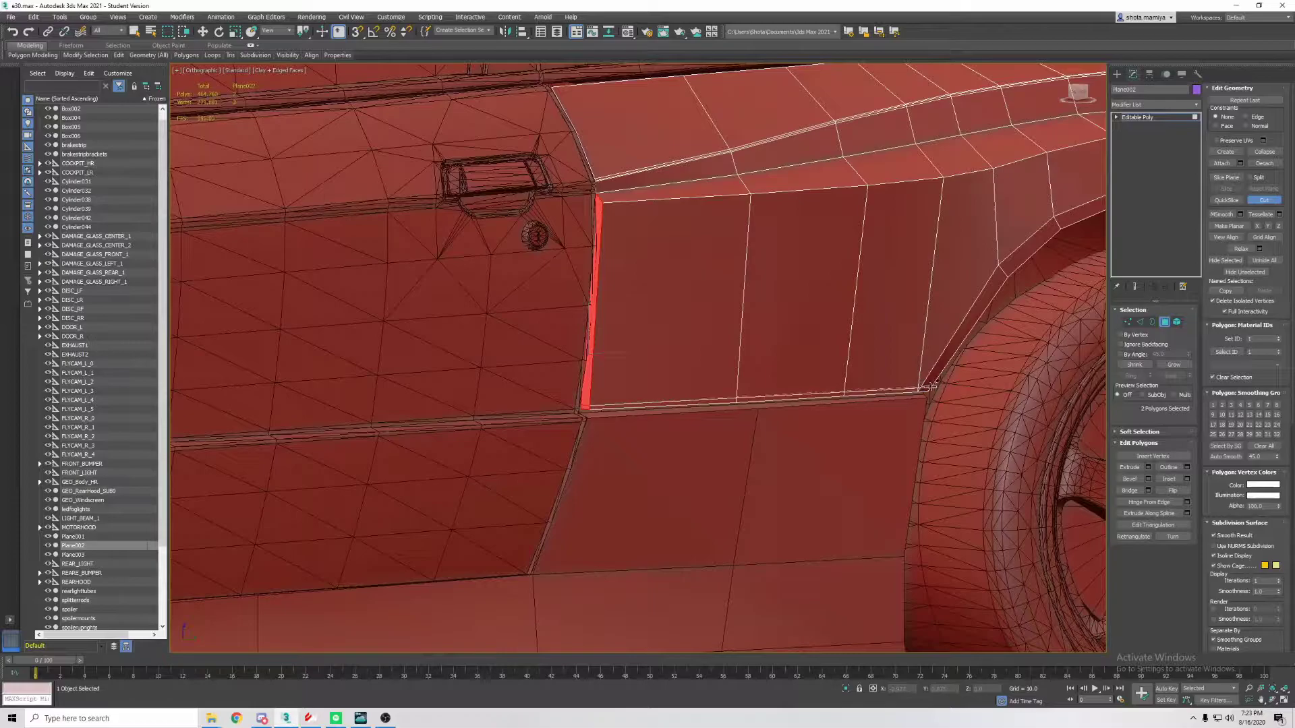
key(w)
scroll(924, 386, up, 3)
key(1)
scroll(877, 418, up, 3)
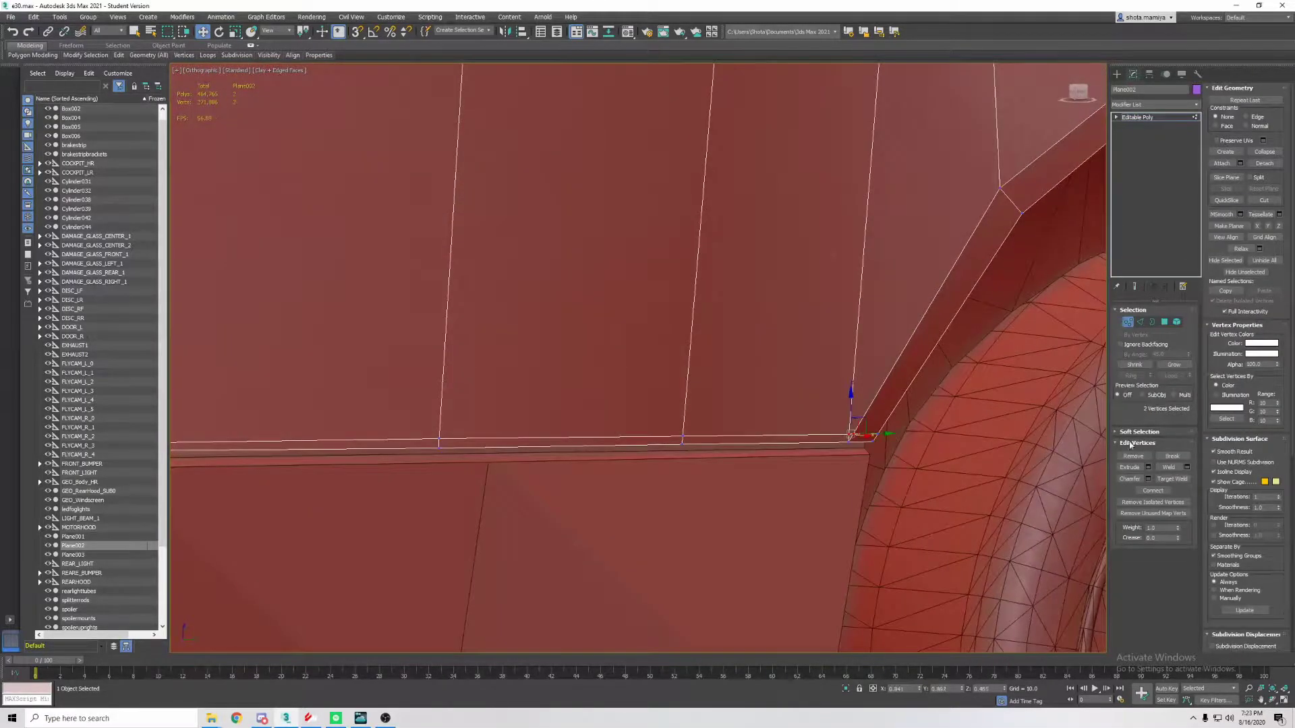
click(854, 440)
scroll(884, 437, down, 5)
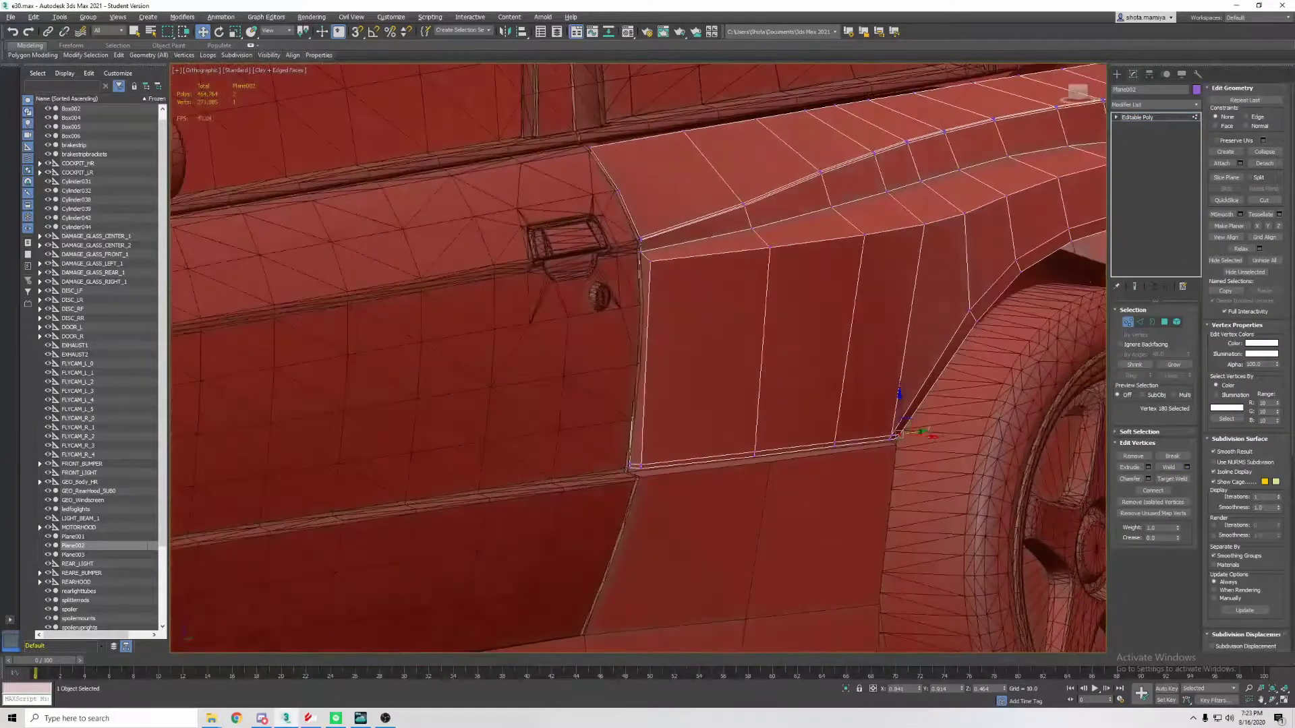
click(1241, 461)
scroll(812, 321, down, 5)
Isolate Plane002 and cut new edges across the flare's lower lip
scroll(812, 322, up, 8)
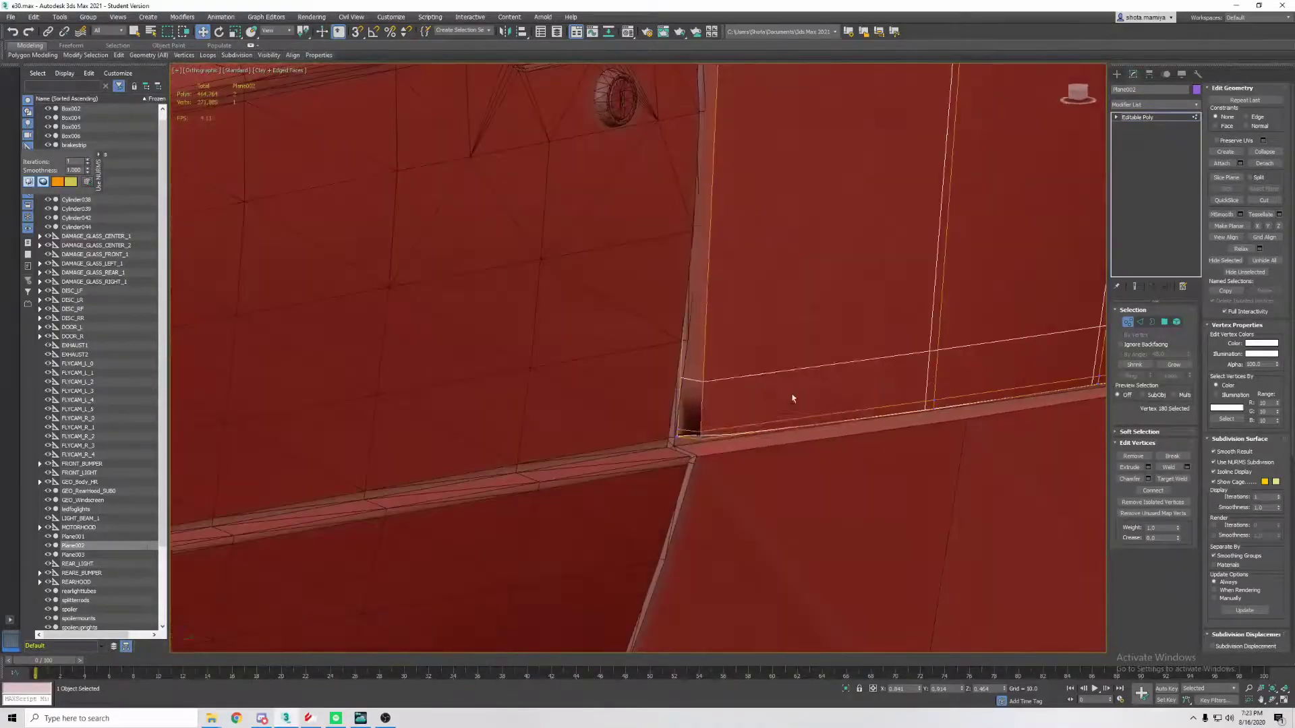
key(alt+q)
mouse_move(812, 321)
alt+middle_down()
mouse_move(870, 330)
mouse_move(897, 405)
alt+middle_up()
scroll(893, 361, up, 5)
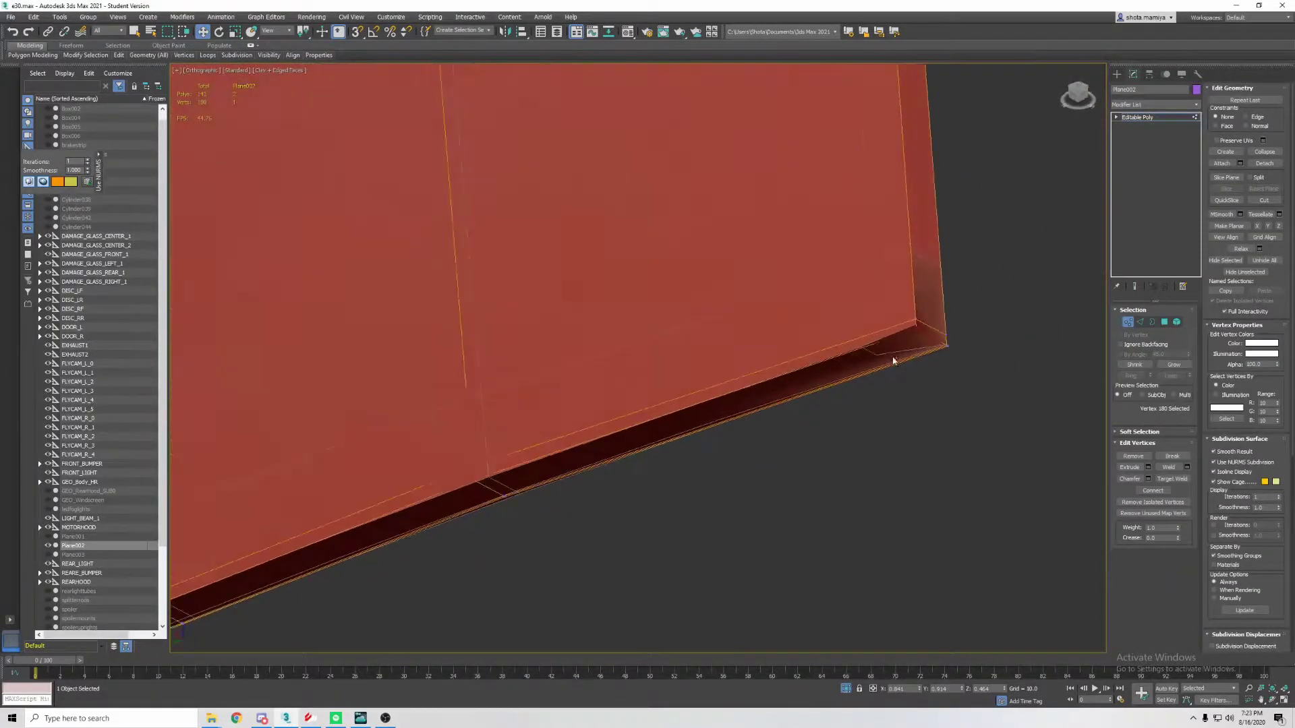
click(1264, 201)
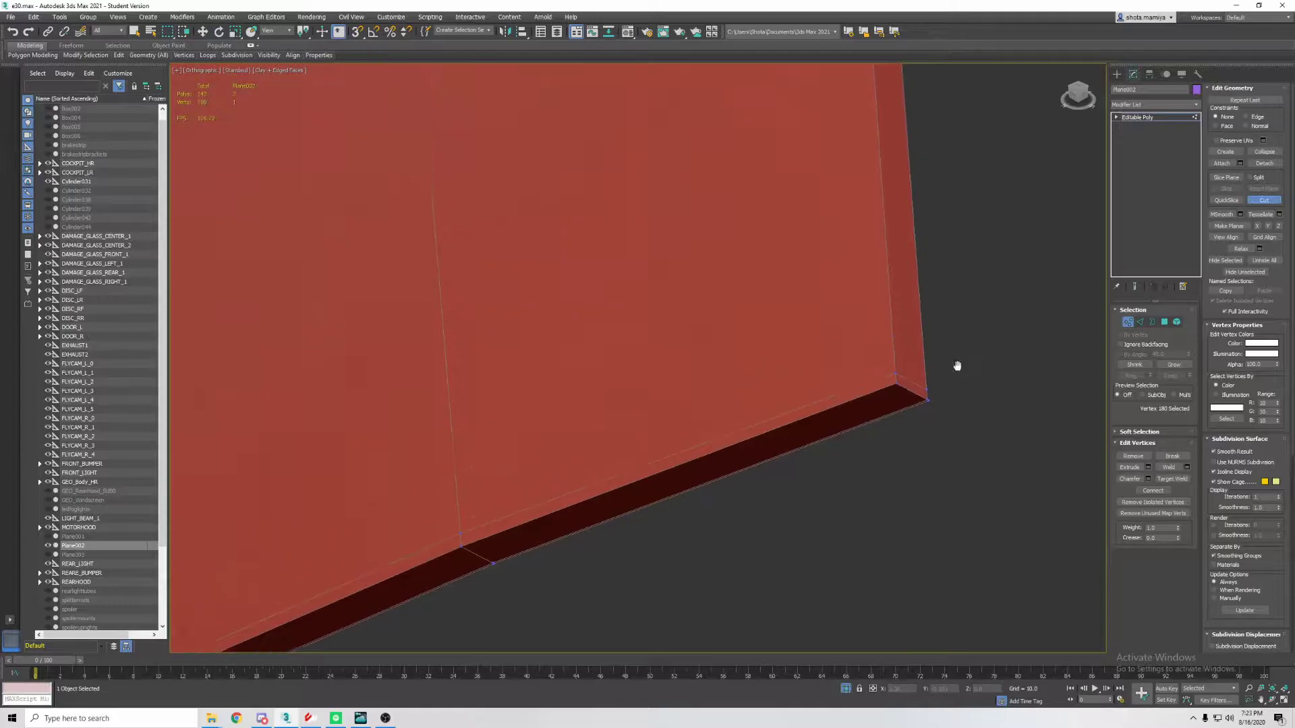
key(4)
middle_drag(911, 318, 758, 281)
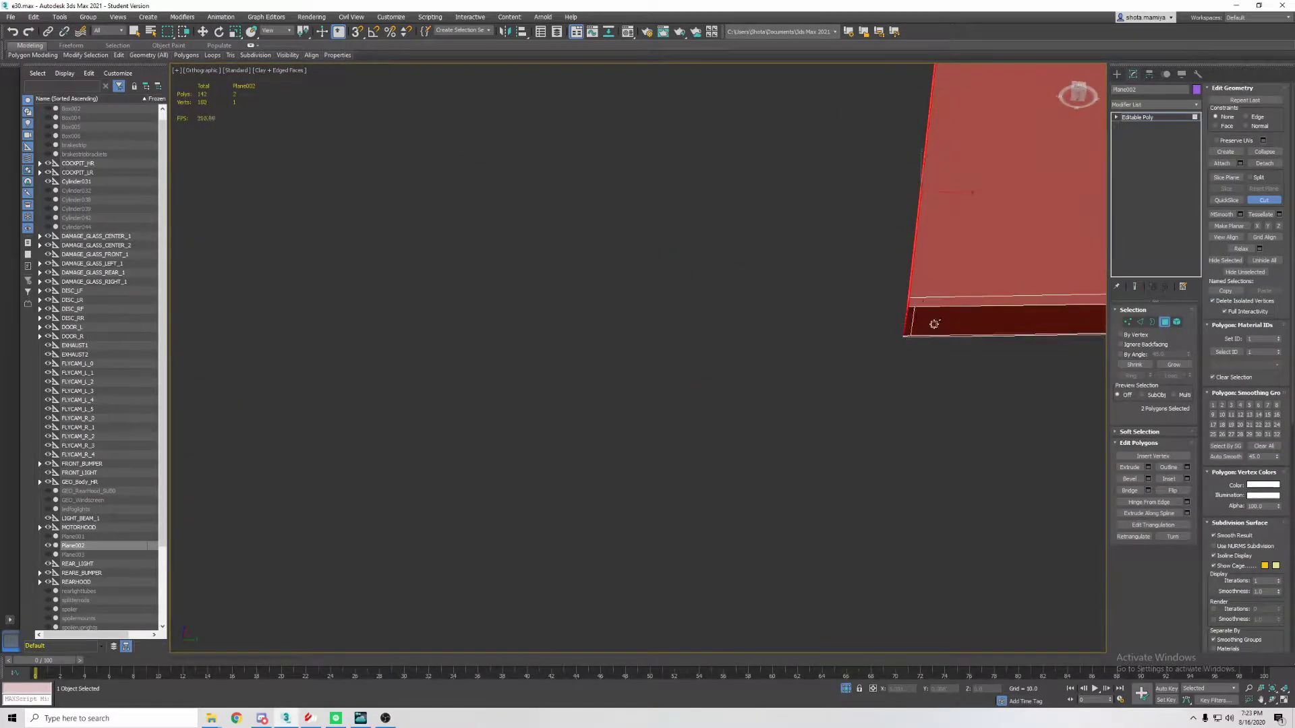
mouse_move(934, 324)
alt+middle_down()
mouse_move(904, 330)
mouse_move(854, 486)
mouse_move(890, 468)
mouse_move(903, 434)
alt+middle_up()
click(900, 331)
click(897, 430)
Test-delete the lower edge-strip polygons, then undo the deletion
key(1)
scroll(993, 407, up, 5)
scroll(993, 407, down, 5)
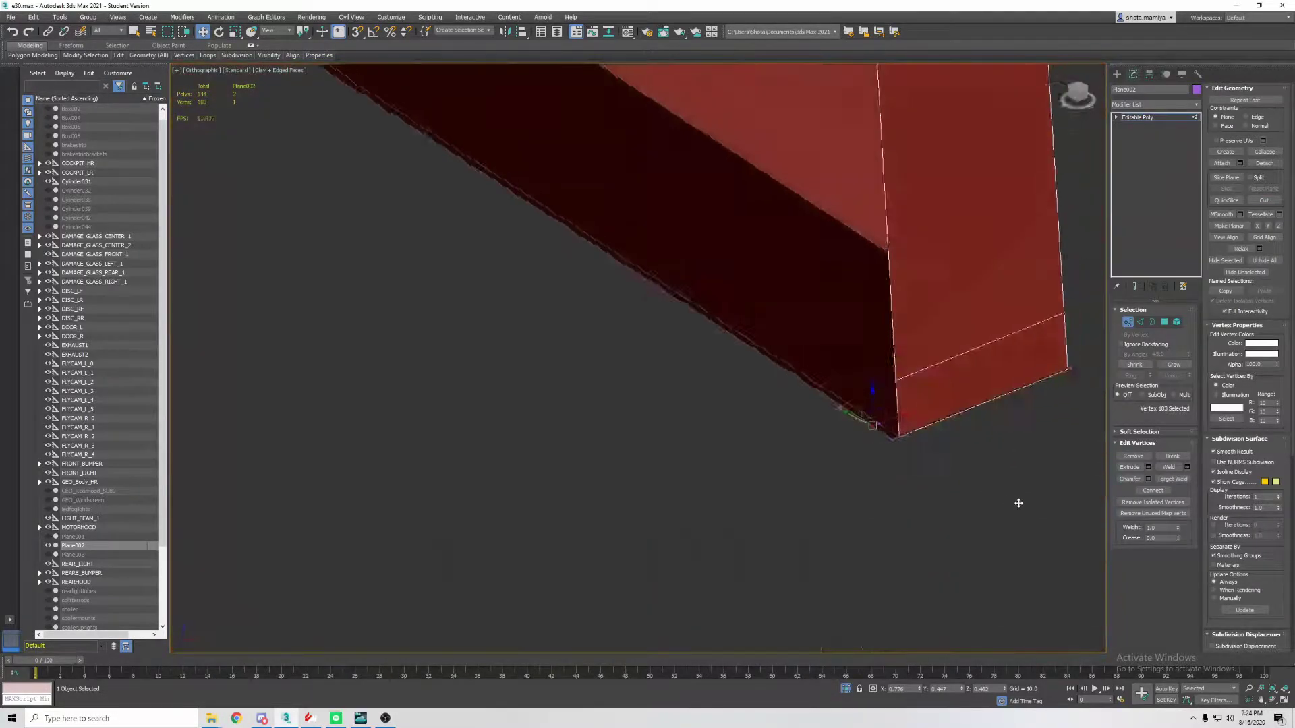
mouse_move(1017, 500)
alt+middle_down()
mouse_move(985, 454)
mouse_move(992, 466)
mouse_move(1000, 451)
mouse_move(870, 297)
mouse_move(922, 341)
mouse_move(951, 434)
mouse_move(907, 362)
alt+middle_up()
key(4)
key(Delete)
scroll(947, 434, down, 5)
mouse_move(946, 434)
alt+middle_down()
mouse_move(764, 350)
mouse_move(776, 342)
alt+middle_up()
click(764, 350)
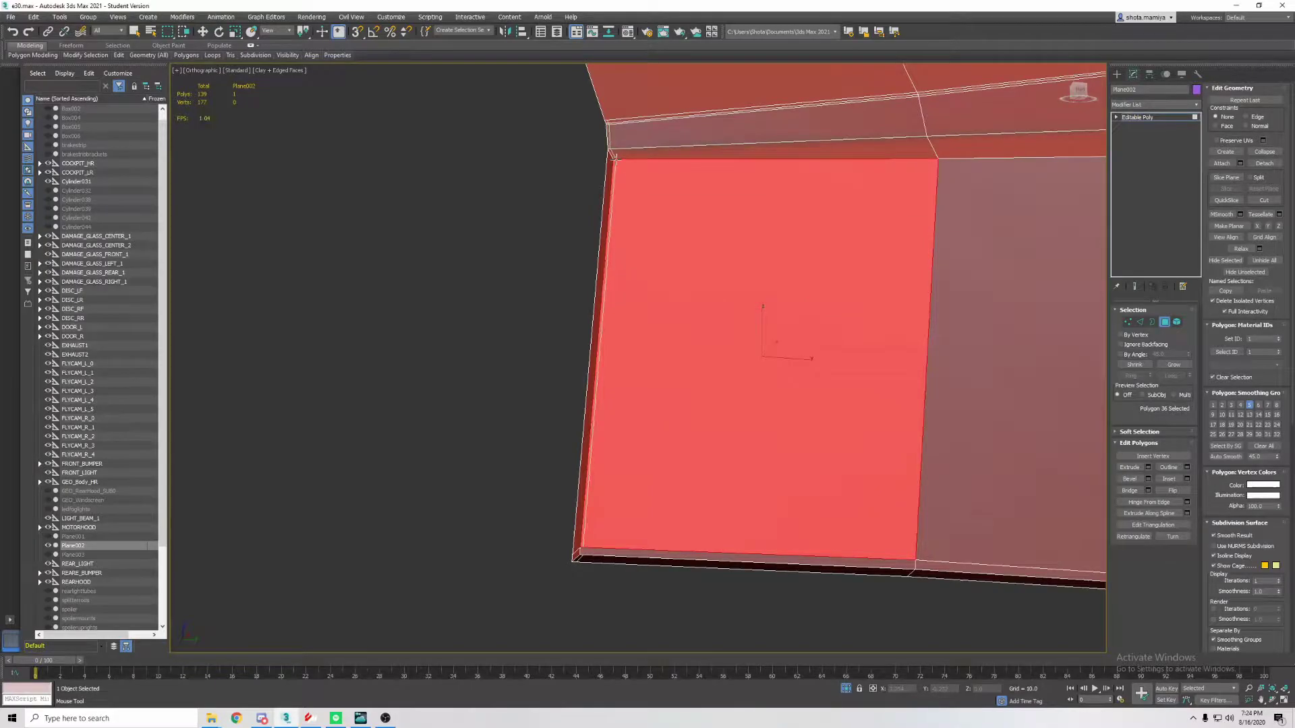
key(ctrl+z)
Cut one more edge into the lower strip and enable NURMS subdivision smoothing
alt+middle_drag(618, 131, 668, 169)
click(876, 135)
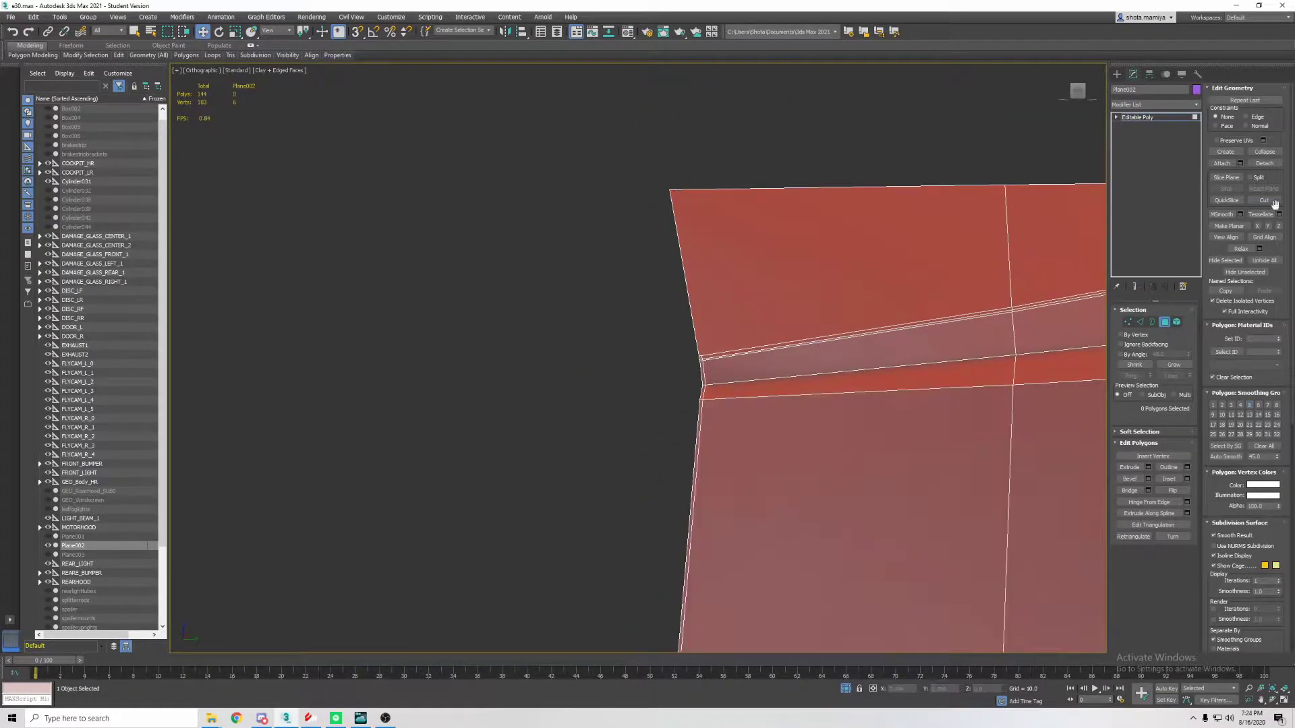
click(707, 353)
alt+middle_drag(694, 477, 746, 448)
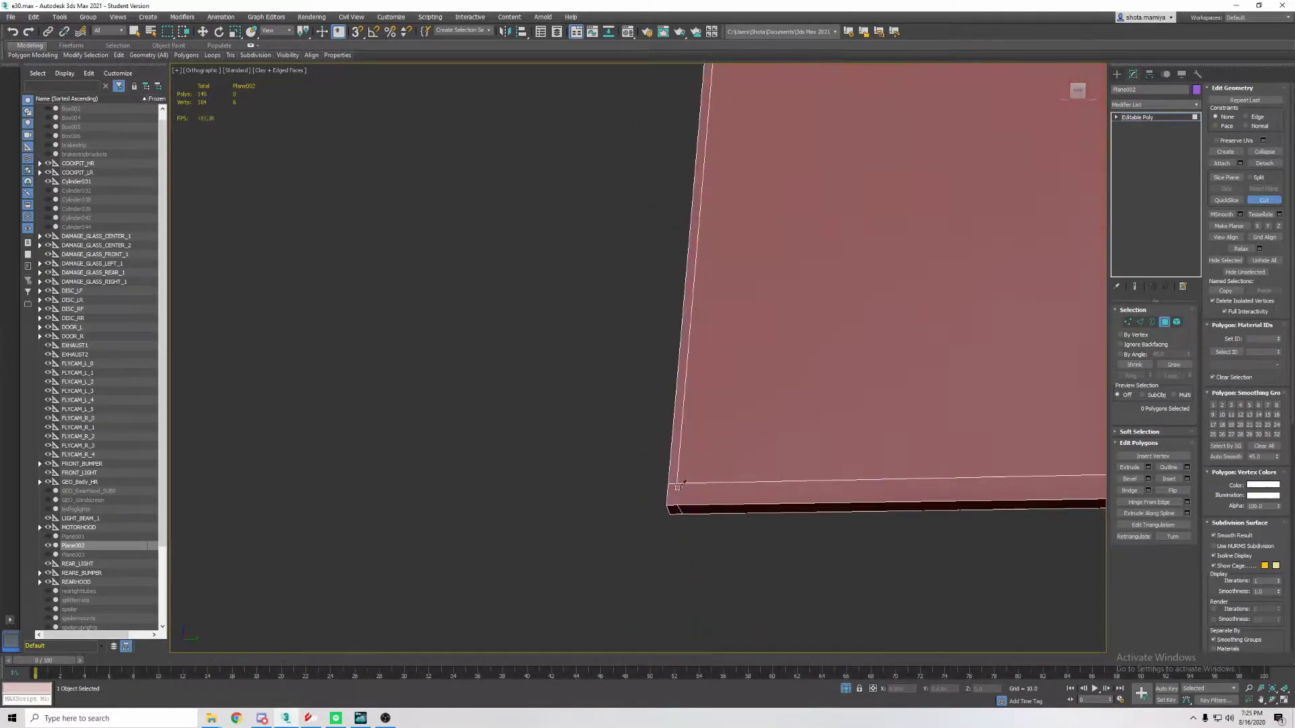
key(w)
click(1253, 548)
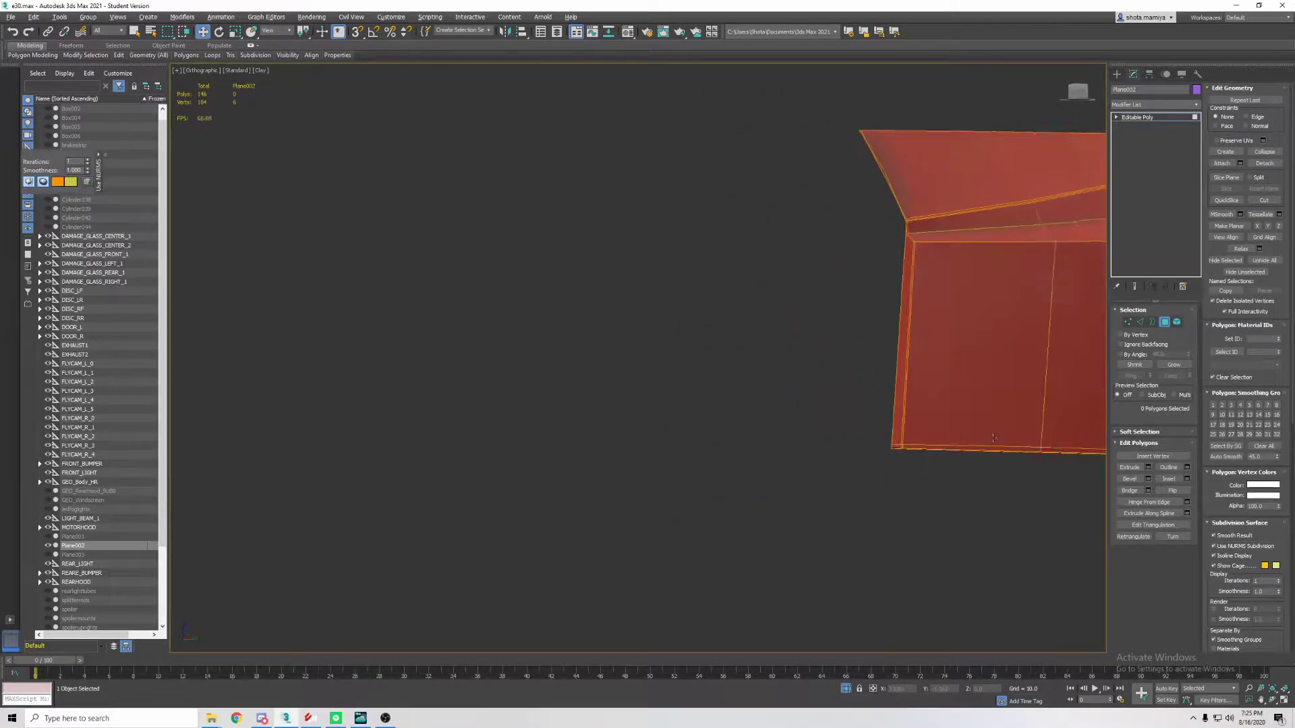
Select a front-edge polygon, turn off Edged Faces and exit isolation to the full car
alt+middle_drag(685, 303, 780, 361)
click(1165, 322)
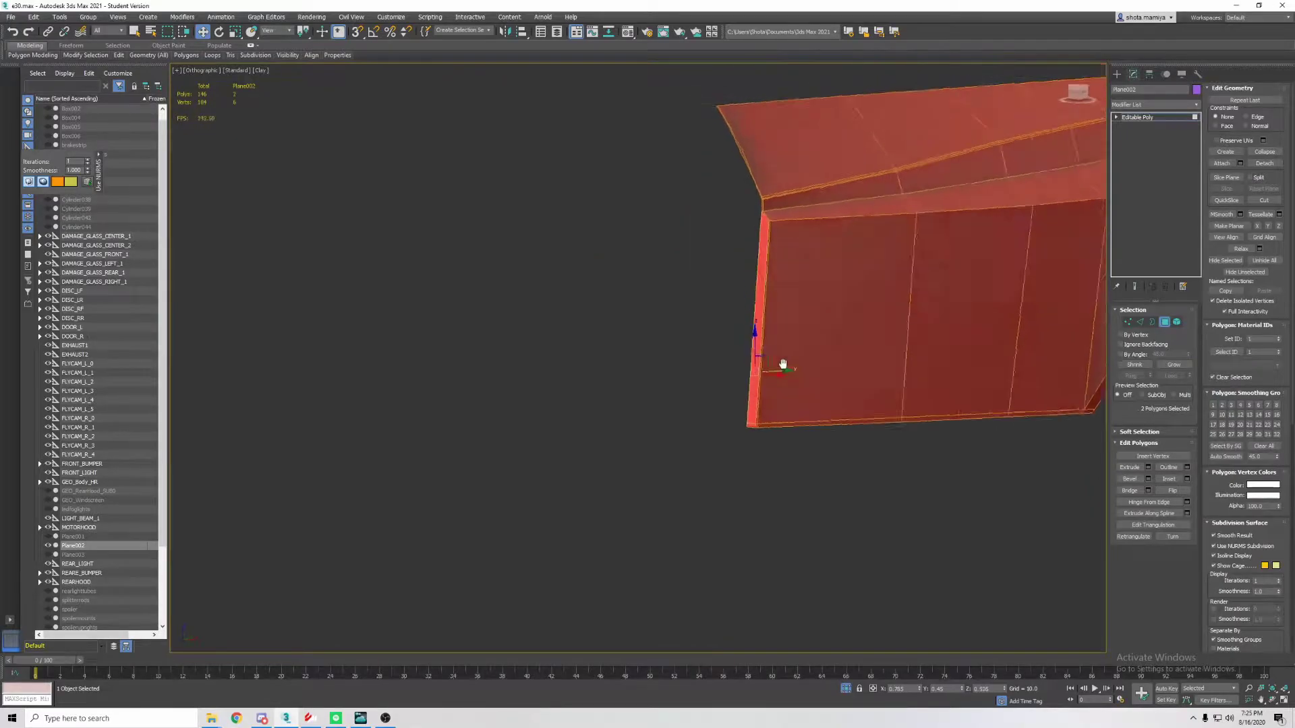
click(807, 340)
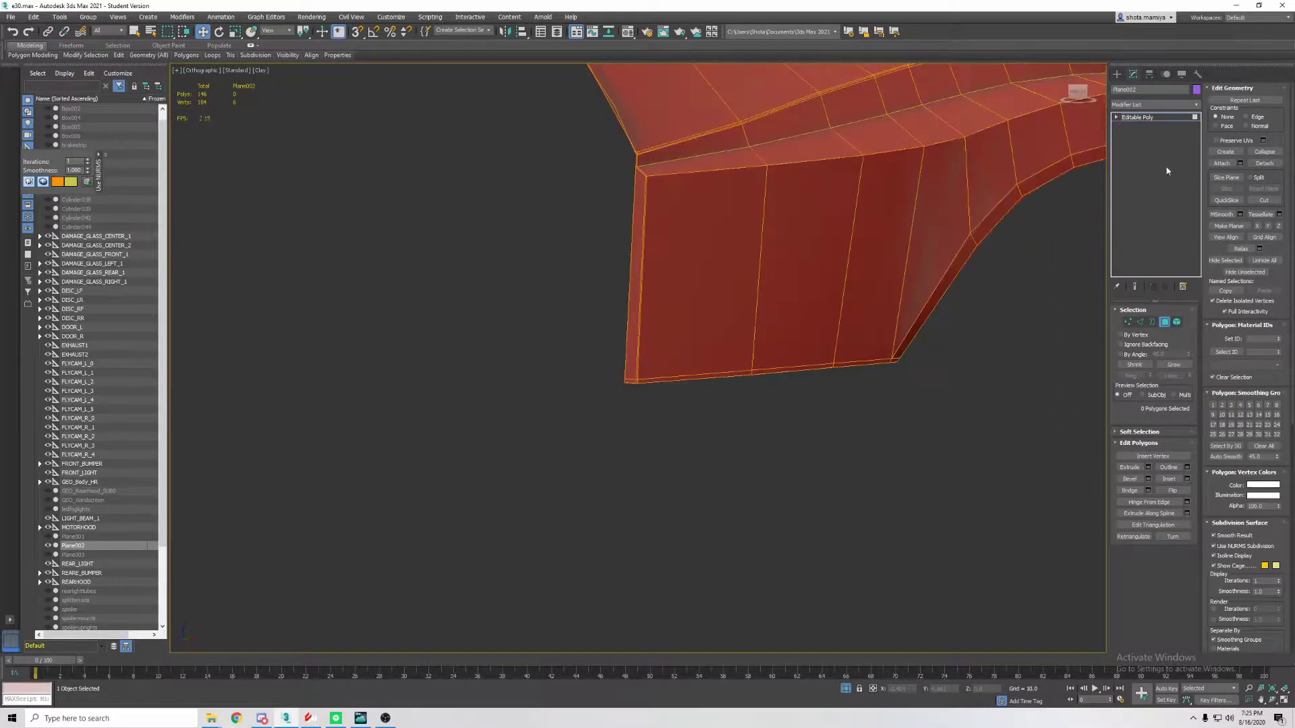
key(F4)
key(alt+q)
scroll(887, 347, up, 5)
Select the side skirt Plane003 in polygon mode with edged faces shown
scroll(847, 398, down, 5)
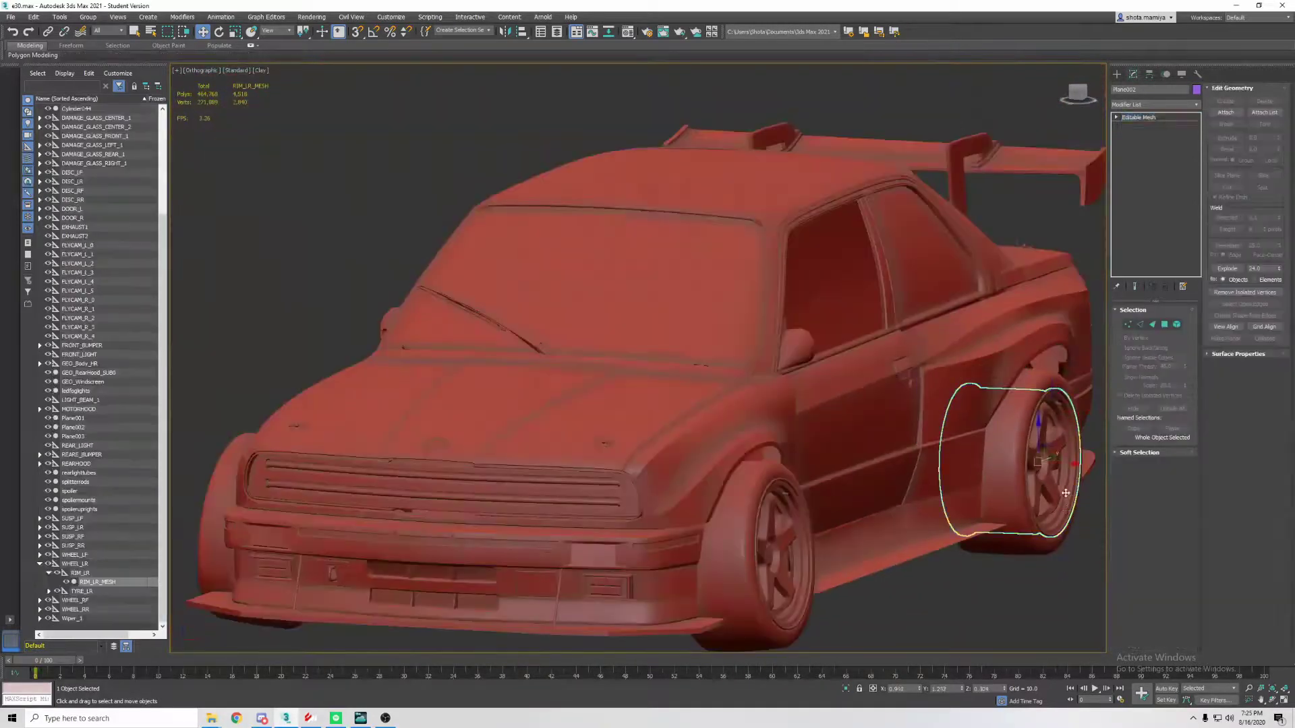
alt+middle_drag(877, 404, 917, 418)
click(925, 463)
mouse_move(924, 463)
alt+middle_down()
mouse_move(905, 378)
mouse_move(862, 321)
mouse_move(836, 365)
mouse_move(763, 367)
alt+middle_up()
scroll(905, 352, up, 4)
scroll(837, 364, up, 3)
click(823, 359)
scroll(822, 359, up, 3)
scroll(822, 359, down, 3)
key(4)
key(F4)
scroll(774, 385, up, 2)
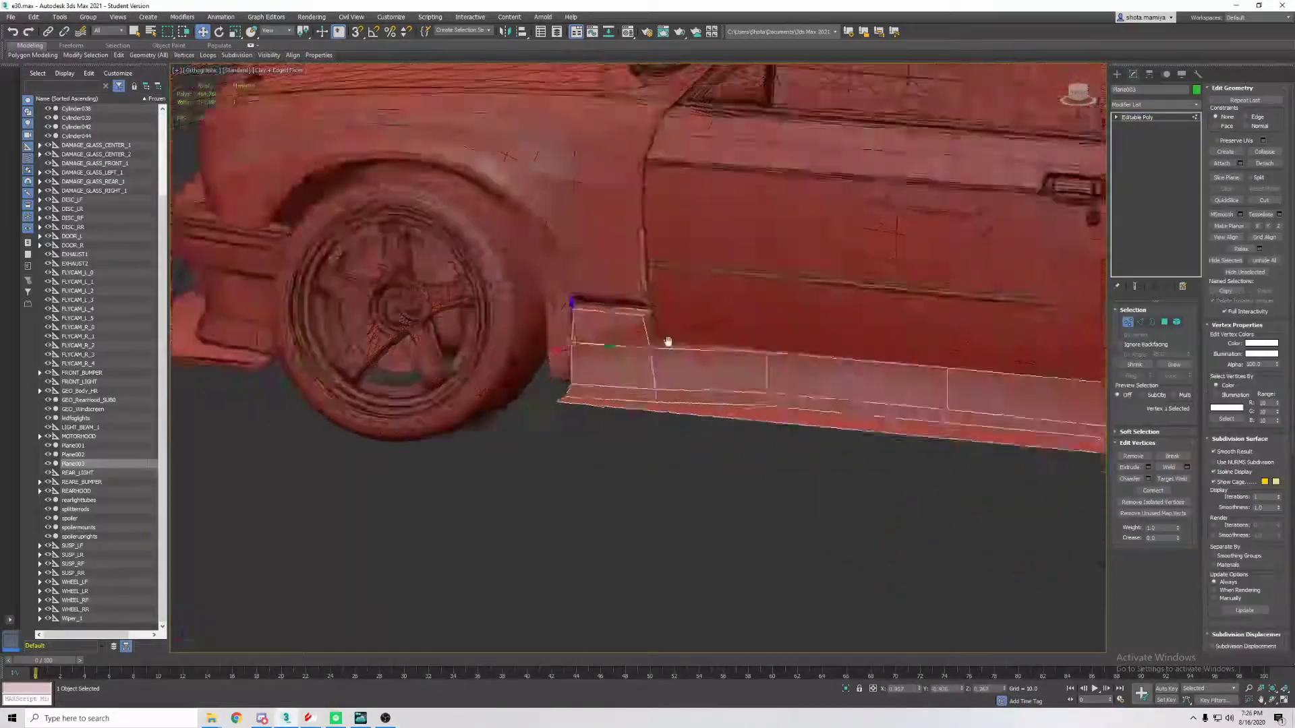
Move the skirt's top front corner vertices up to meet the front wheel arch
mouse_move(668, 342)
alt+middle_down()
mouse_move(549, 362)
mouse_move(616, 355)
alt+middle_up()
alt+middle_drag(725, 362, 563, 393)
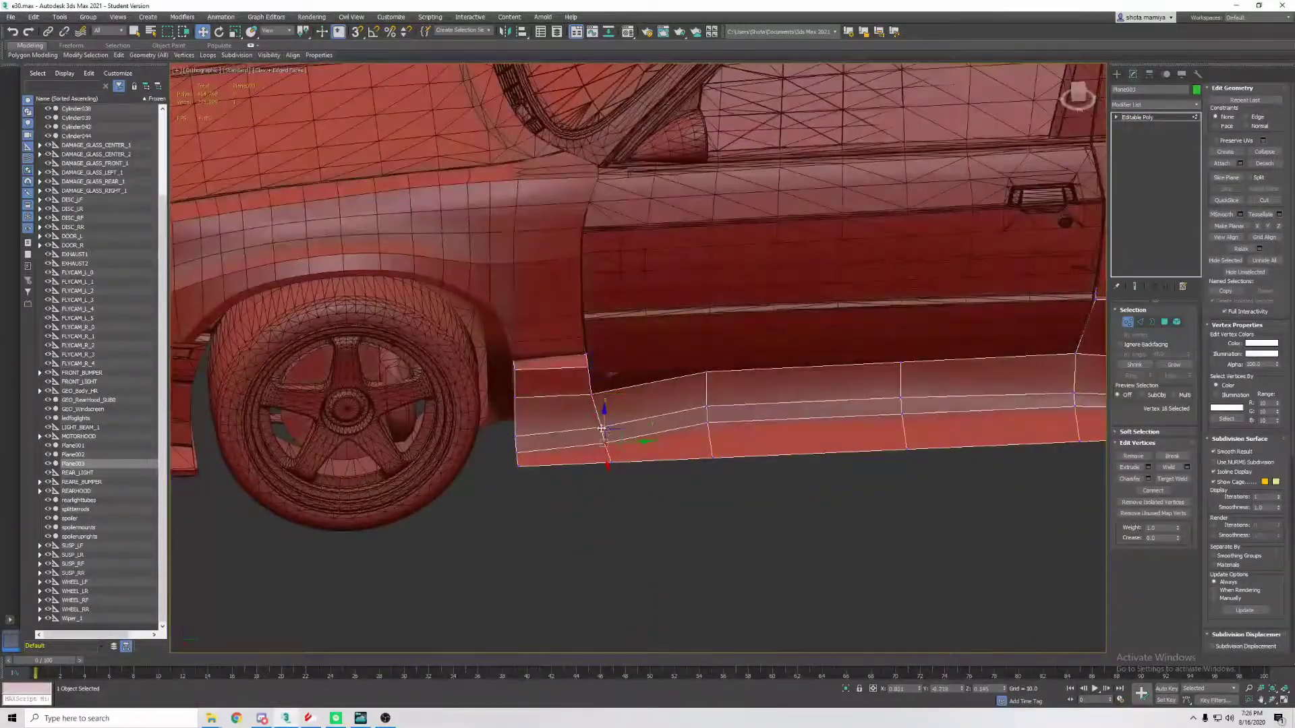
alt+middle_drag(621, 444, 685, 424)
click(612, 389)
alt+middle_drag(612, 389, 648, 405)
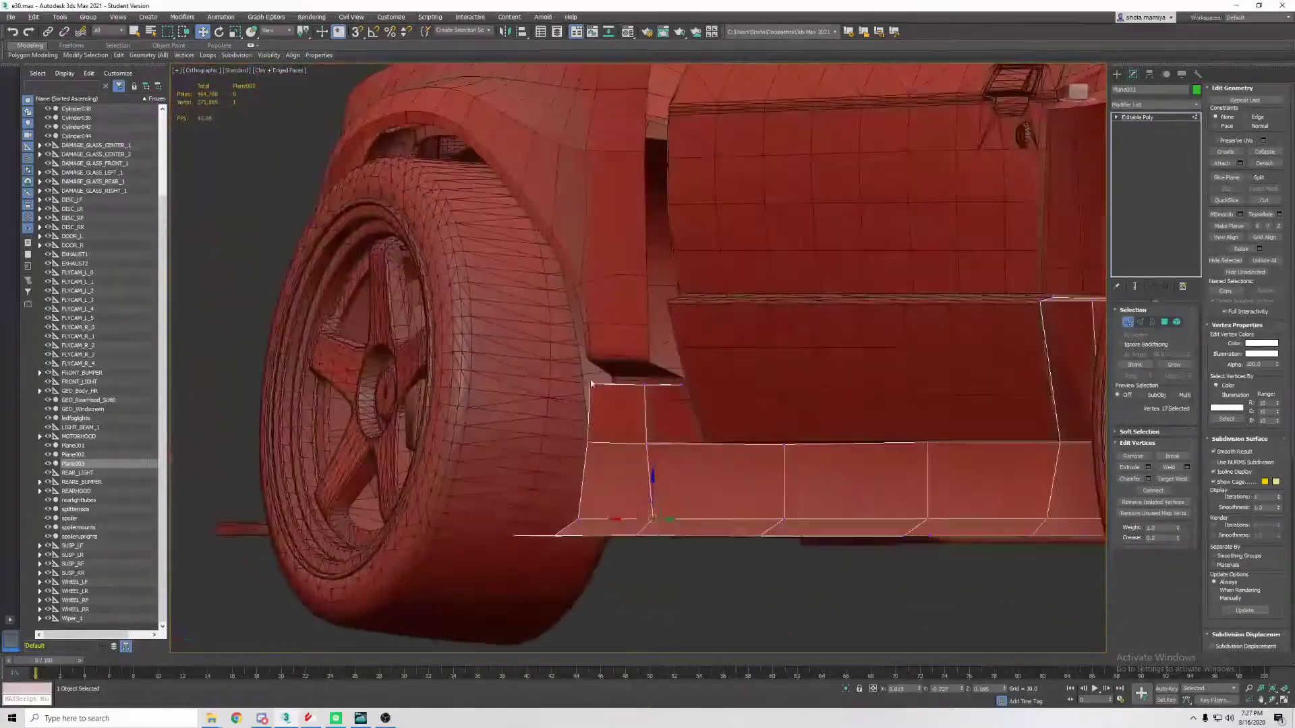
scroll(616, 365, up, 3)
mouse_move(633, 354)
alt+middle_down()
mouse_move(714, 361)
mouse_move(594, 368)
alt+middle_up()
click(593, 367)
scroll(707, 379, up, 2)
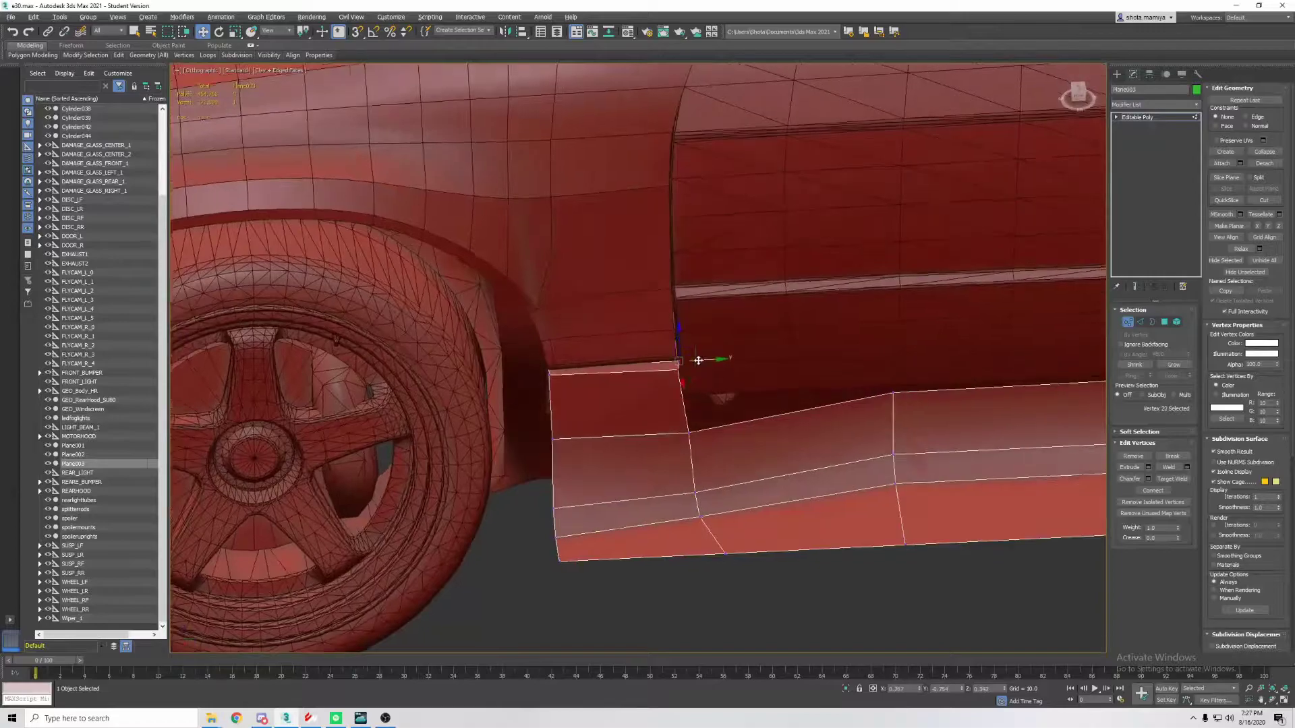
mouse_move(707, 380)
alt+middle_down()
mouse_move(675, 375)
mouse_move(704, 358)
mouse_move(616, 362)
mouse_move(731, 350)
mouse_move(674, 370)
mouse_move(684, 318)
alt+middle_up()
scroll(684, 318, down, 5)
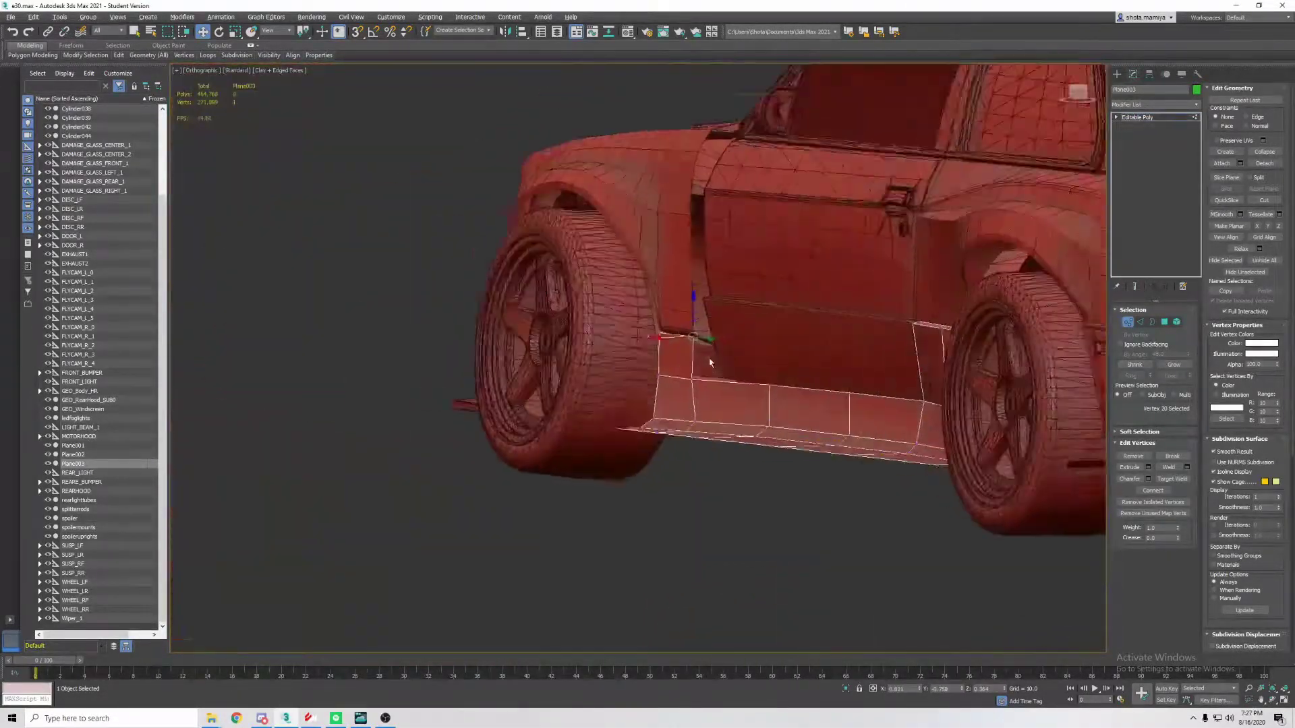
scroll(683, 318, up, 3)
Isolate the side skirt and orbit to inspect it end-on
key(alt+q)
alt+middle_drag(749, 410, 736, 436)
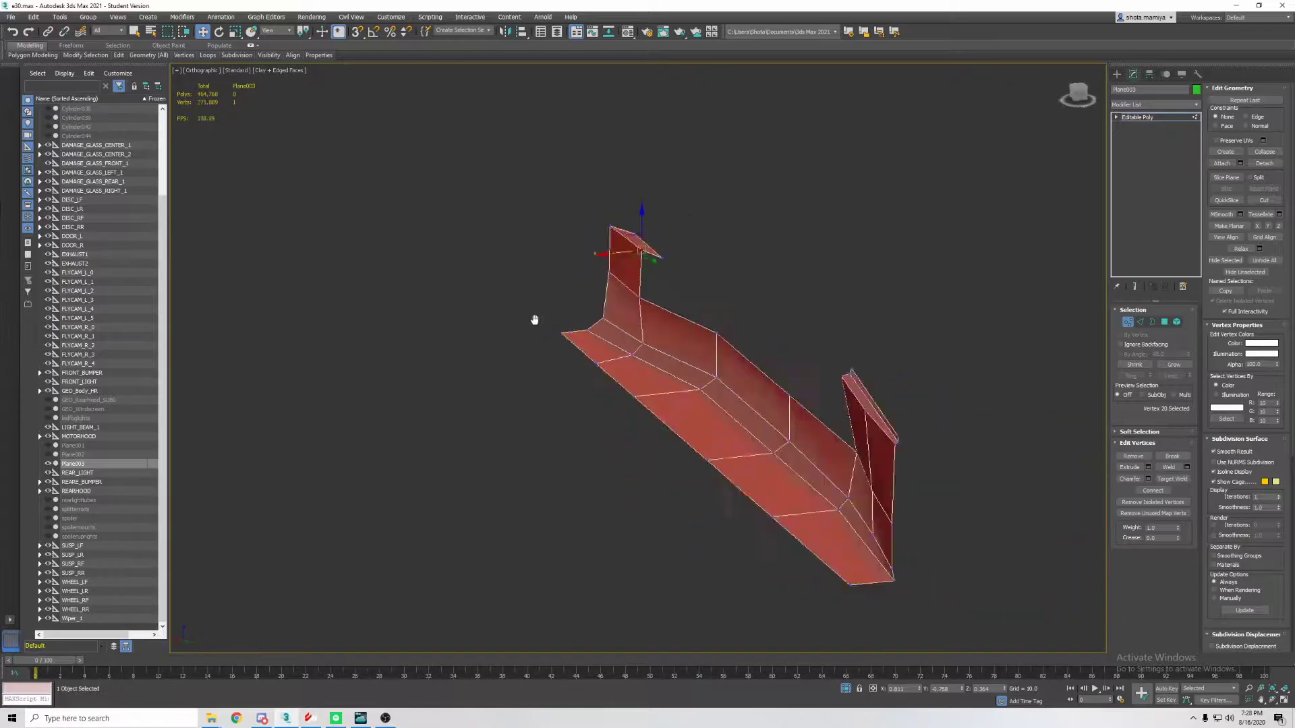
alt+middle_drag(534, 319, 531, 334)
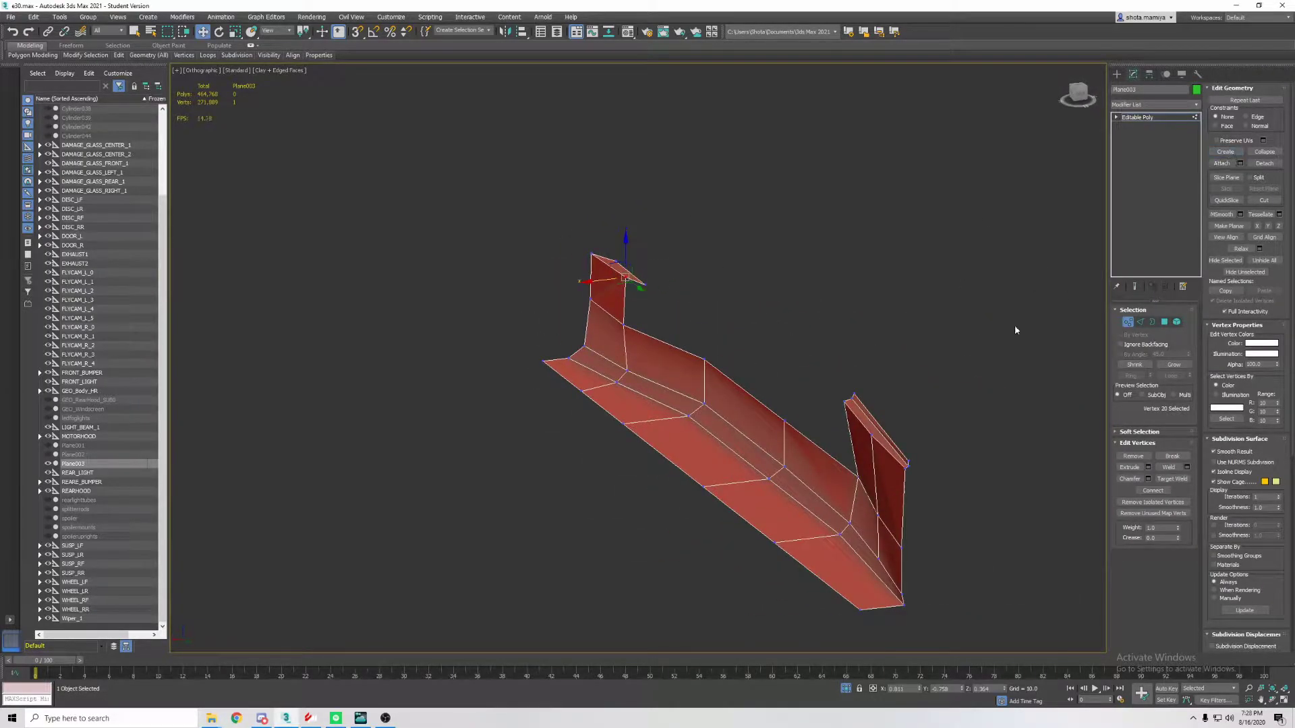
Select edges along the side skirt at Edge level with the skirt isolated
scroll(782, 255, up, 4)
key(4)
mouse_move(539, 308)
alt+middle_down()
mouse_move(553, 367)
mouse_move(613, 390)
mouse_move(821, 318)
mouse_move(740, 318)
mouse_move(641, 376)
mouse_move(740, 350)
mouse_move(912, 375)
mouse_move(844, 286)
mouse_move(620, 405)
alt+middle_up()
key(w)
key(alt+q)
key(2)
click(644, 381)
scroll(647, 384, down, 2)
key(alt+q)
scroll(844, 286, up, 3)
scroll(604, 376, up, 2)
Convert the edge selection to vertices and view the stepped skirt from the side
right_click(604, 376)
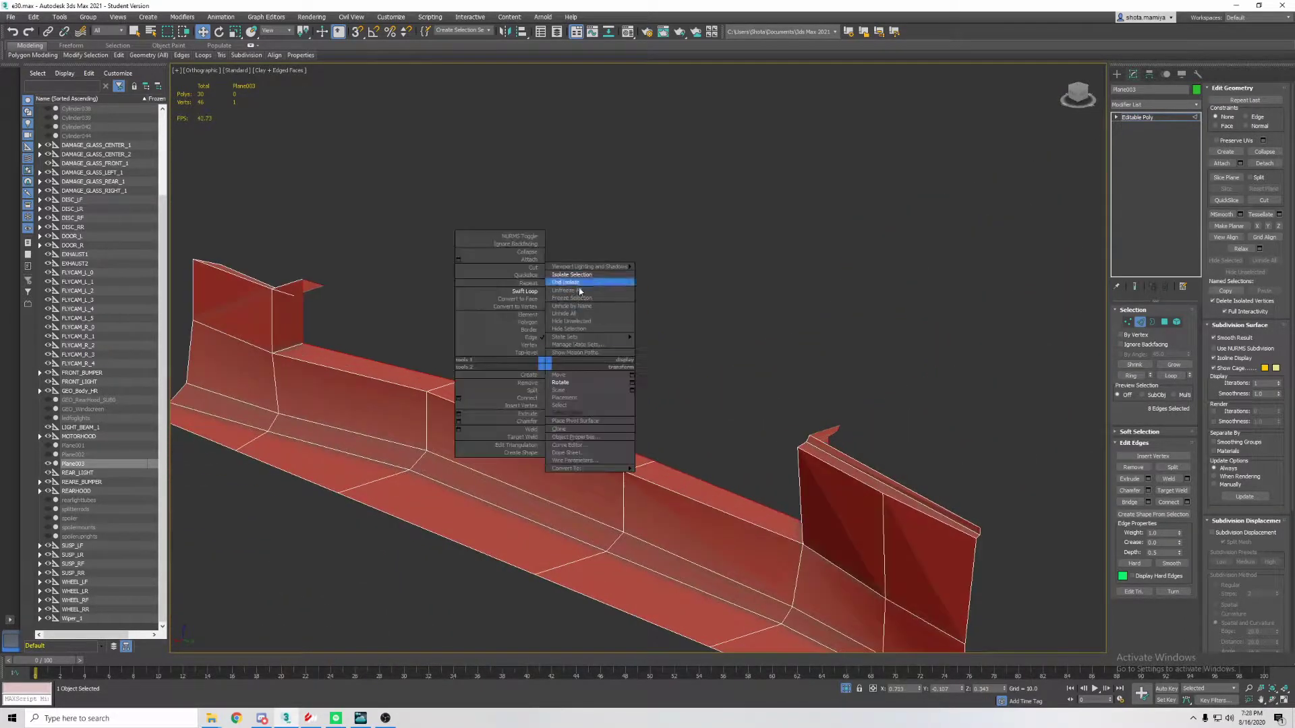
click(578, 289)
alt+middle_drag(520, 301, 681, 297)
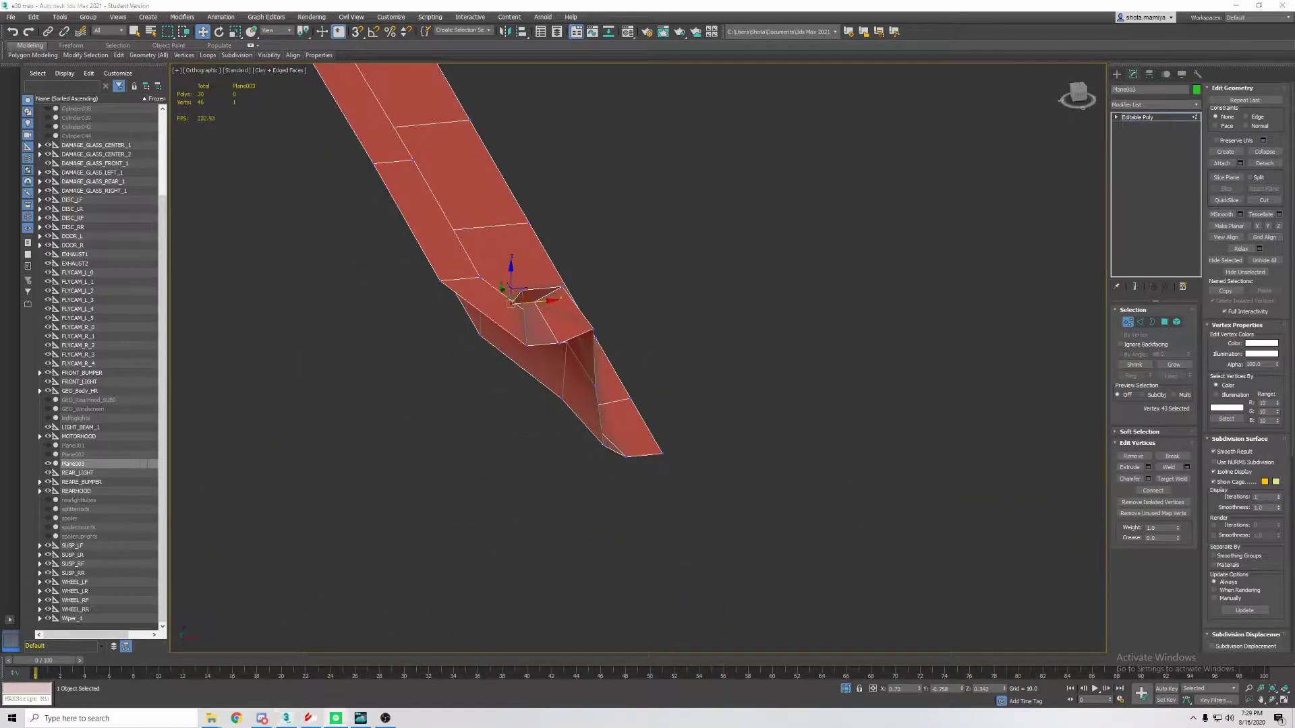
mouse_move(472, 337)
alt+middle_down()
mouse_move(590, 373)
mouse_move(663, 330)
mouse_move(668, 350)
mouse_move(680, 334)
mouse_move(663, 347)
mouse_move(969, 413)
mouse_move(798, 281)
mouse_move(798, 324)
mouse_move(747, 301)
mouse_move(818, 356)
alt+middle_up()
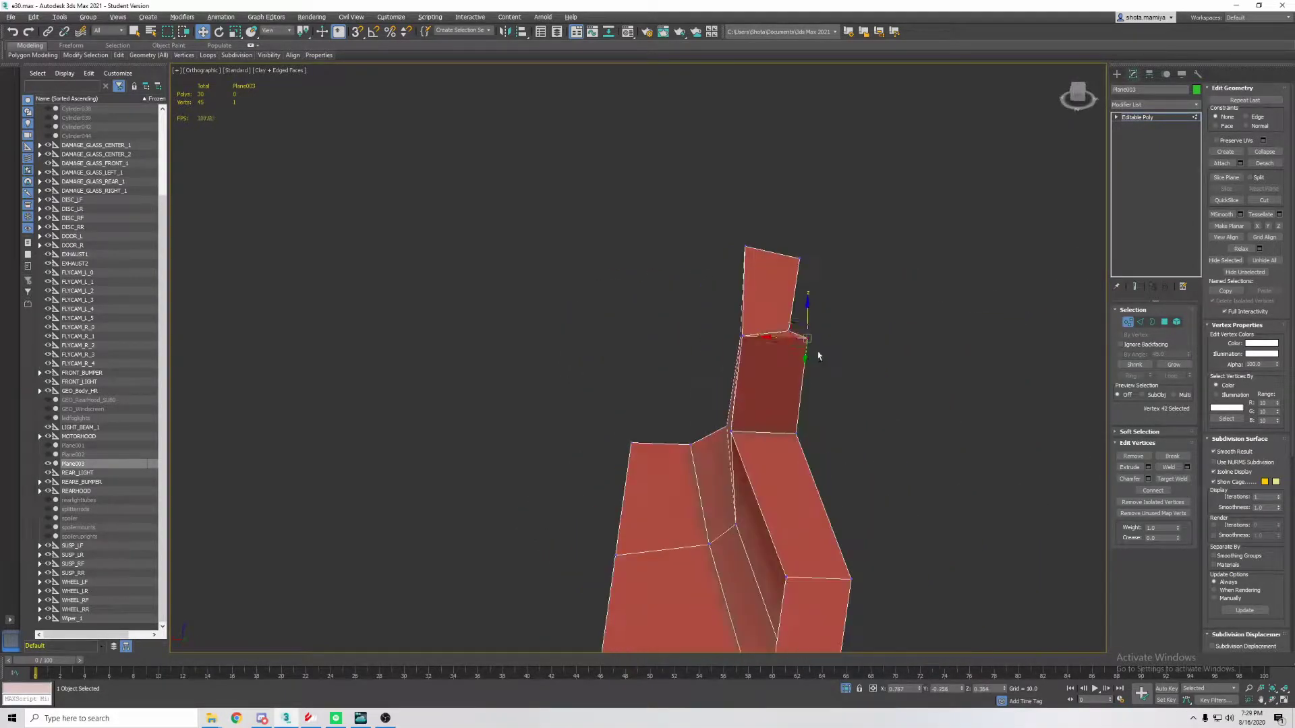
mouse_move(775, 246)
alt+middle_down()
mouse_move(931, 393)
mouse_move(832, 341)
mouse_move(654, 407)
mouse_move(867, 419)
mouse_move(714, 397)
mouse_move(844, 428)
mouse_move(729, 402)
alt+middle_up()
Reposition the tall end piece's top-edge vertices into a squared edge and restore the full car
click(674, 403)
alt+middle_drag(577, 390, 801, 376)
right_click(801, 376)
click(839, 297)
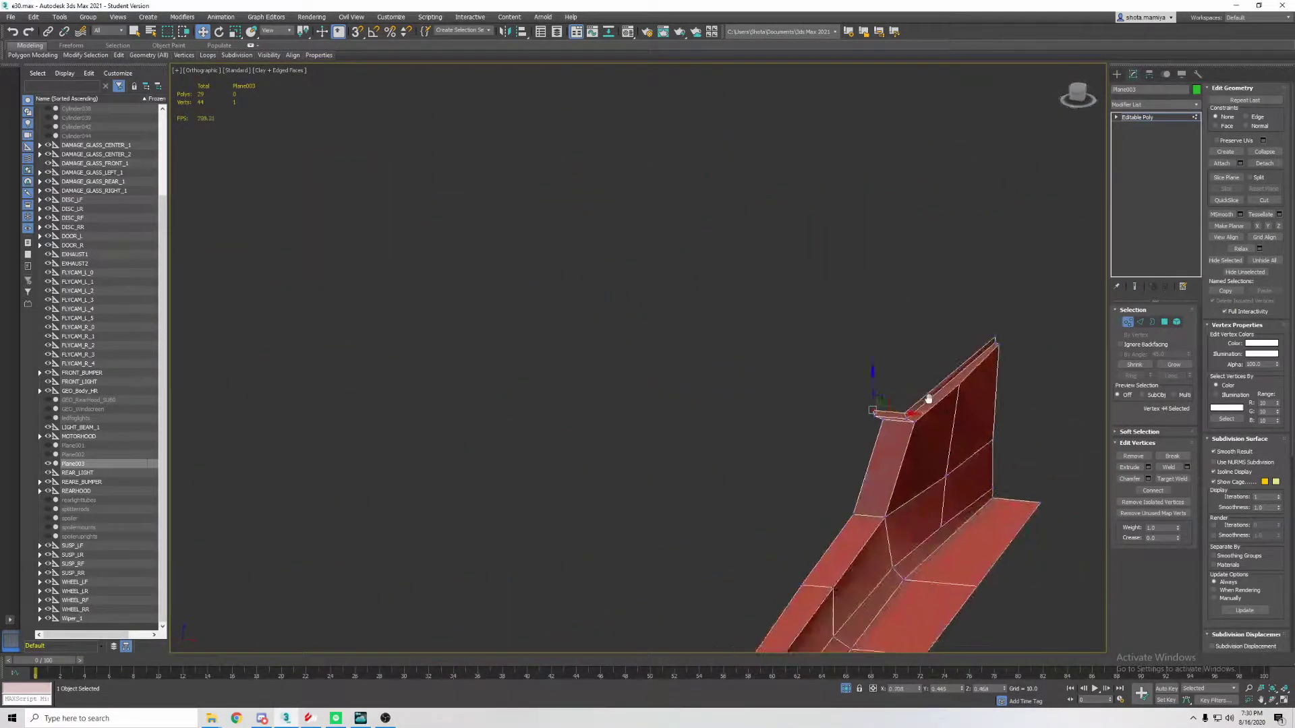
mouse_move(928, 396)
alt+middle_down()
mouse_move(751, 376)
mouse_move(870, 358)
mouse_move(674, 365)
alt+middle_up()
click(762, 369)
click(853, 353)
key(alt+q)
Select skirt vertices by the front wheel and along the skirt's top and lower edges
click(661, 367)
scroll(701, 362, down, 3)
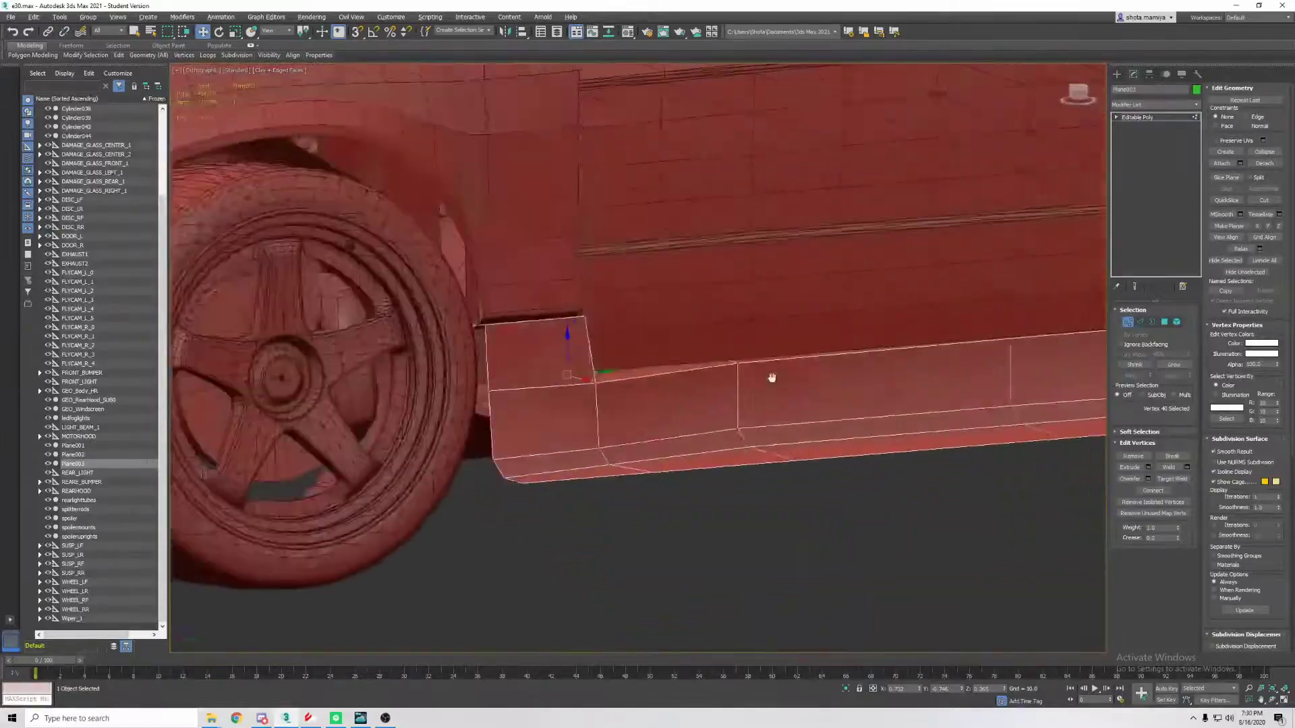
alt+middle_drag(771, 375, 694, 306)
scroll(674, 387, up, 4)
click(743, 397)
mouse_move(749, 365)
alt+middle_down()
mouse_move(758, 419)
mouse_move(665, 413)
mouse_move(573, 439)
alt+middle_up()
click(572, 423)
scroll(883, 424, down, 3)
mouse_move(884, 424)
alt+middle_down()
mouse_move(702, 410)
mouse_move(592, 358)
mouse_move(304, 523)
alt+middle_up()
scroll(607, 465, up, 4)
click(617, 464)
scroll(672, 451, down, 3)
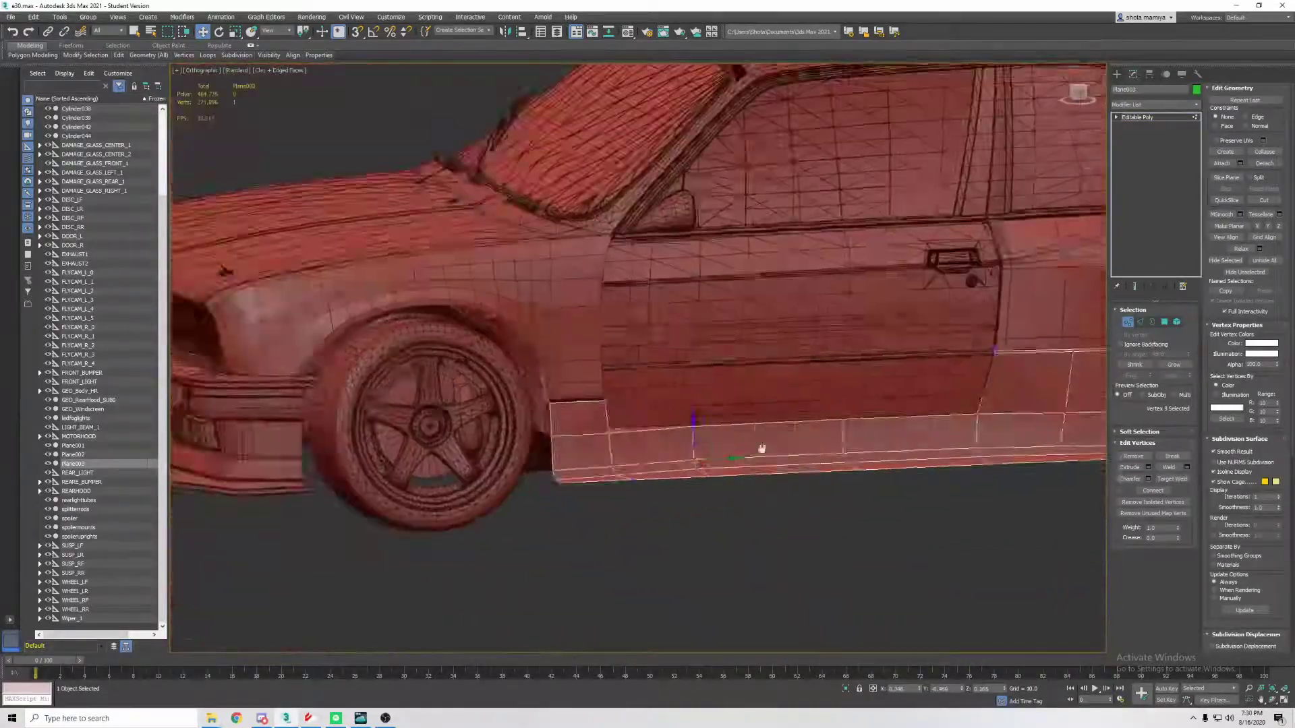
scroll(760, 452, up, 3)
click(554, 447)
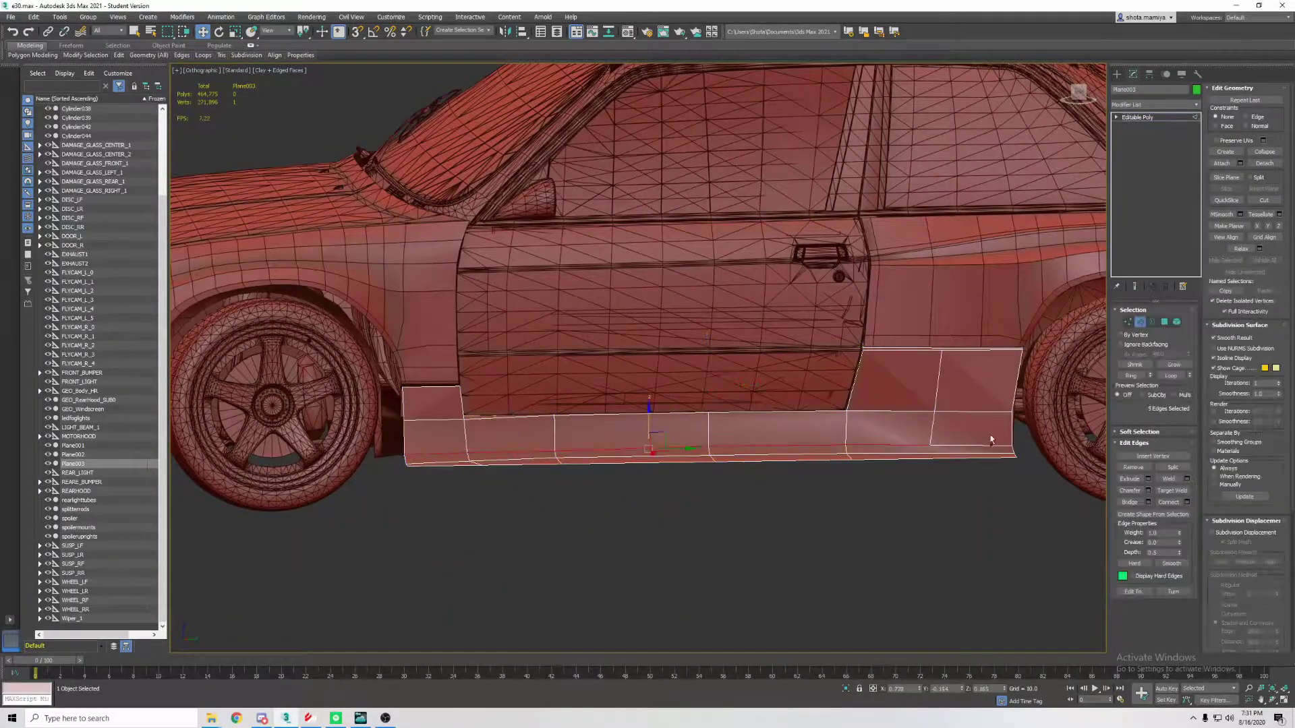
Orbit to a flat side view of the sill and hide edged faces with F4
scroll(1070, 370, down, 3)
mouse_move(1069, 370)
alt+middle_down()
mouse_move(1055, 382)
mouse_move(1061, 370)
alt+middle_up()
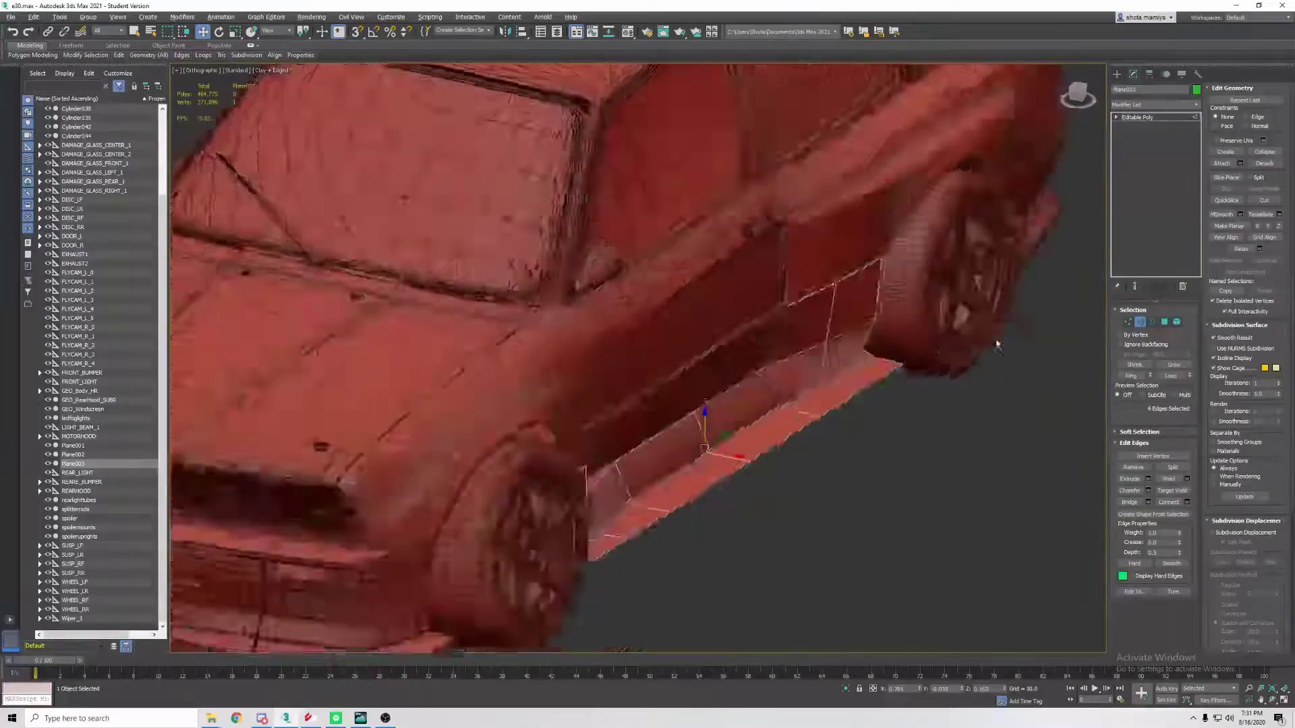
scroll(727, 461, up, 3)
scroll(728, 461, down, 3)
alt+middle_drag(727, 460, 721, 451)
scroll(717, 444, up, 3)
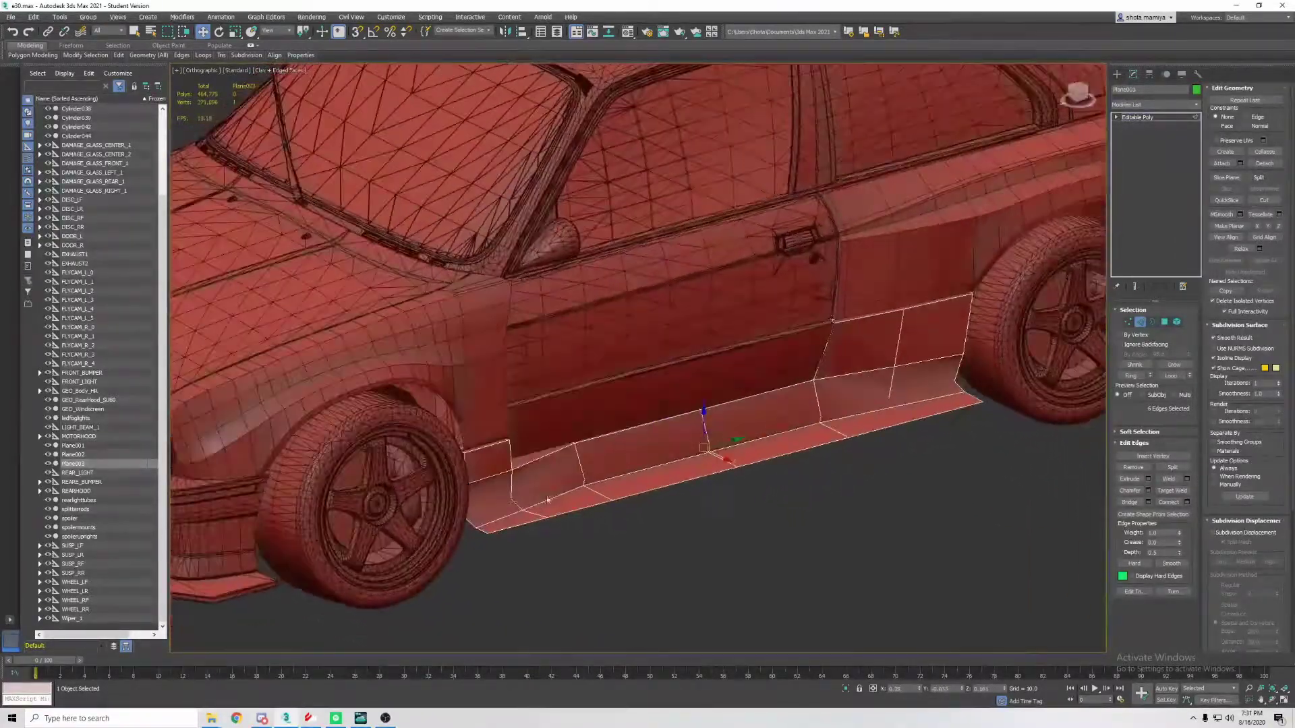
scroll(717, 477, down, 3)
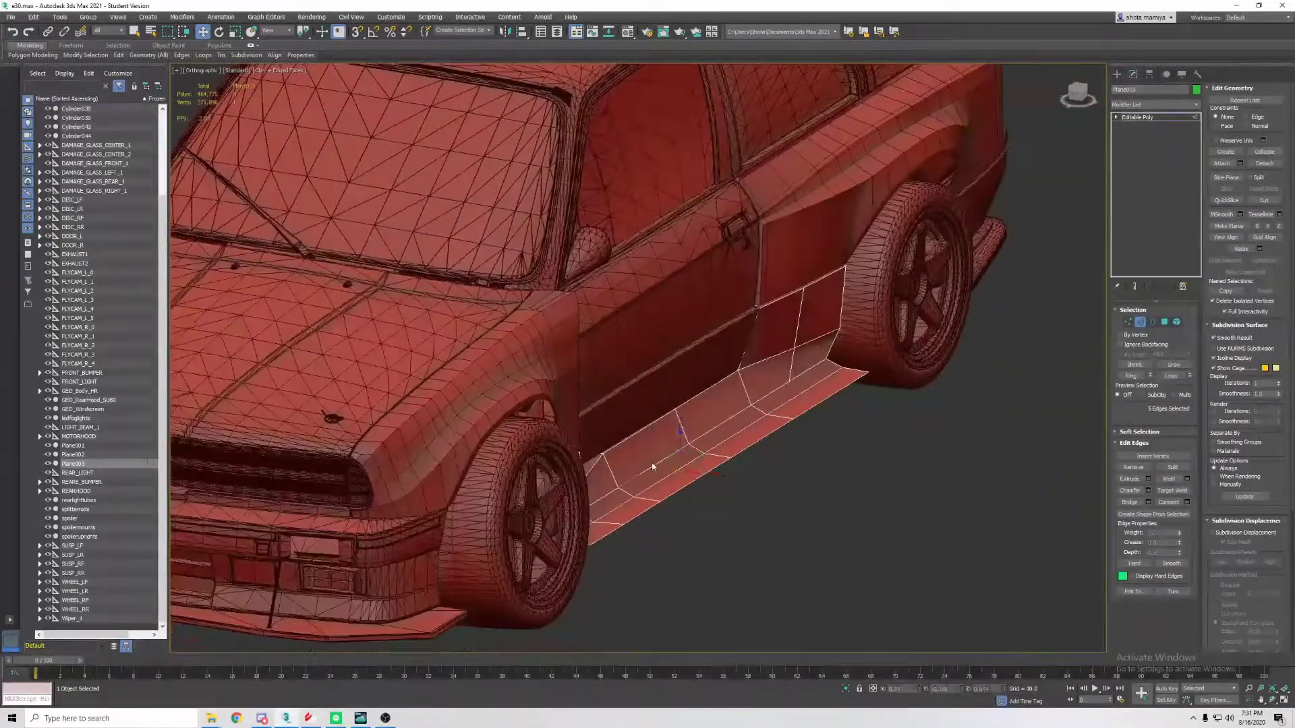
scroll(747, 382, up, 3)
scroll(675, 440, down, 3)
alt+middle_drag(743, 442, 688, 491)
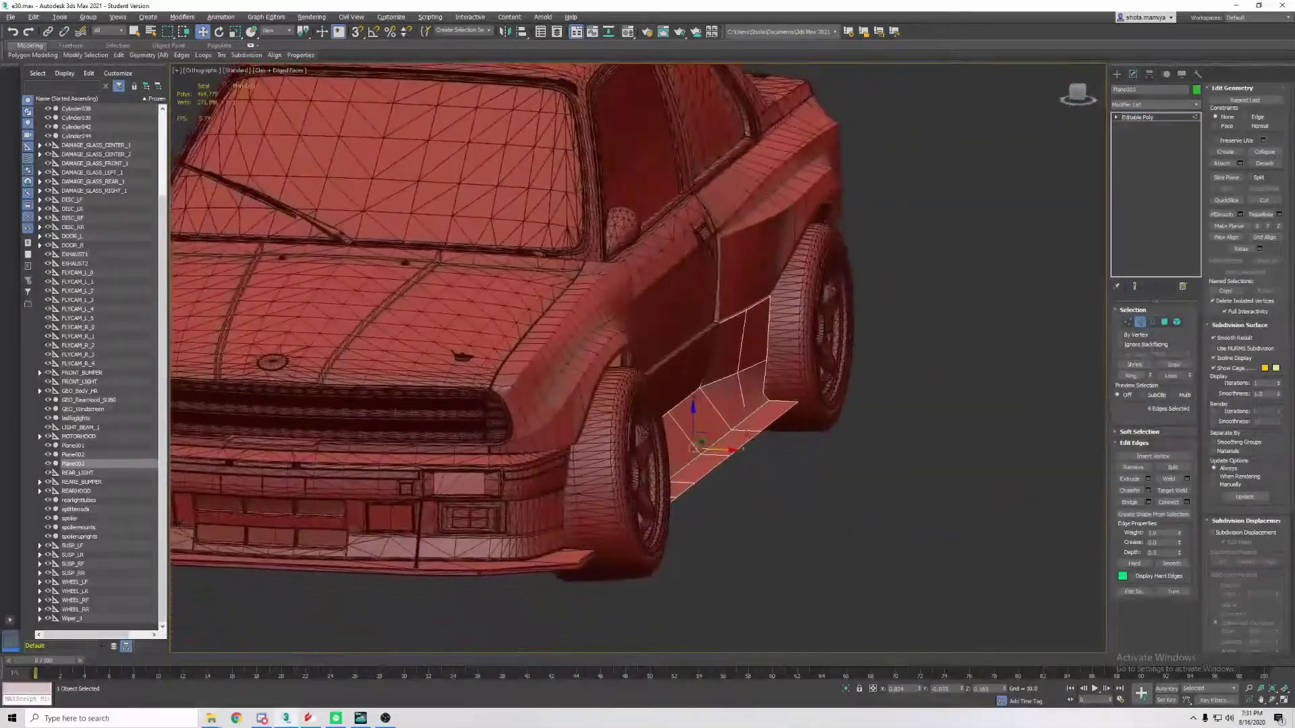
key(F4)
scroll(818, 414, up, 3)
scroll(763, 419, down, 3)
alt+middle_drag(763, 420, 804, 425)
scroll(804, 417, up, 3)
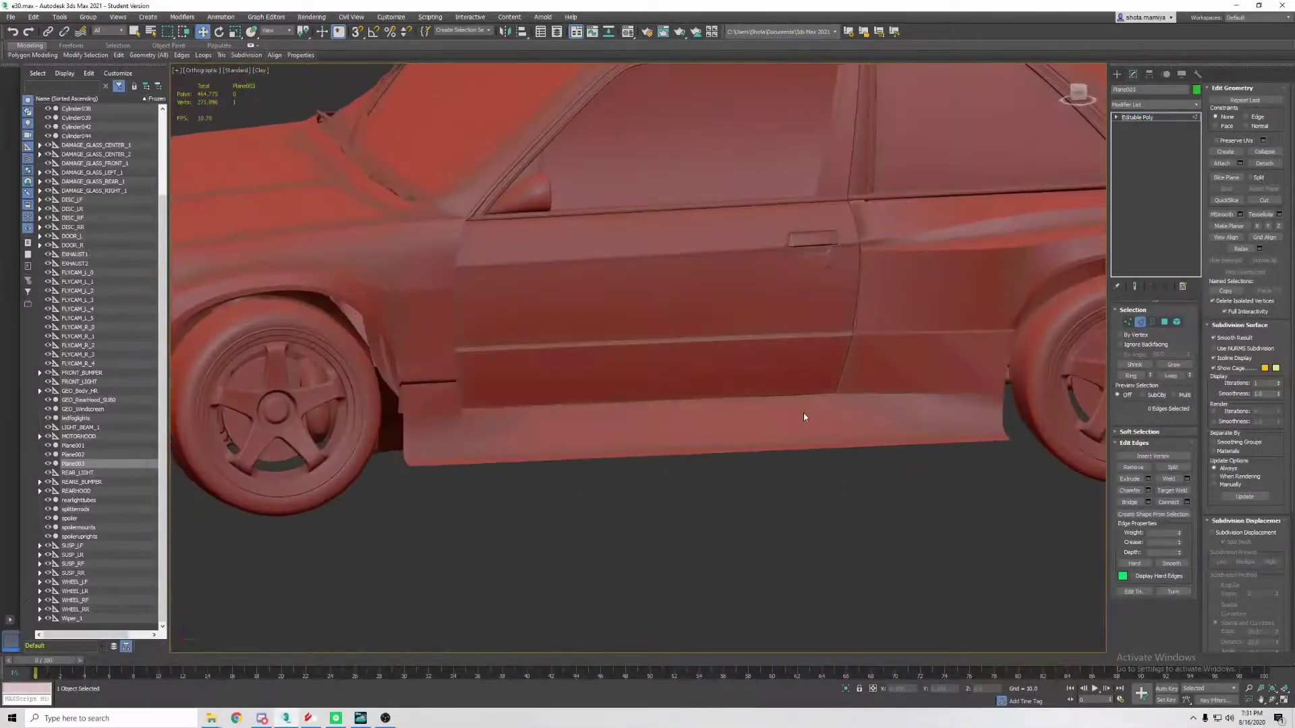
In Vertex mode, select the vertices at the skirt's rear end
click(1128, 322)
mouse_move(776, 378)
alt+middle_down()
mouse_move(702, 368)
mouse_move(774, 358)
alt+middle_up()
drag(736, 318, 774, 358)
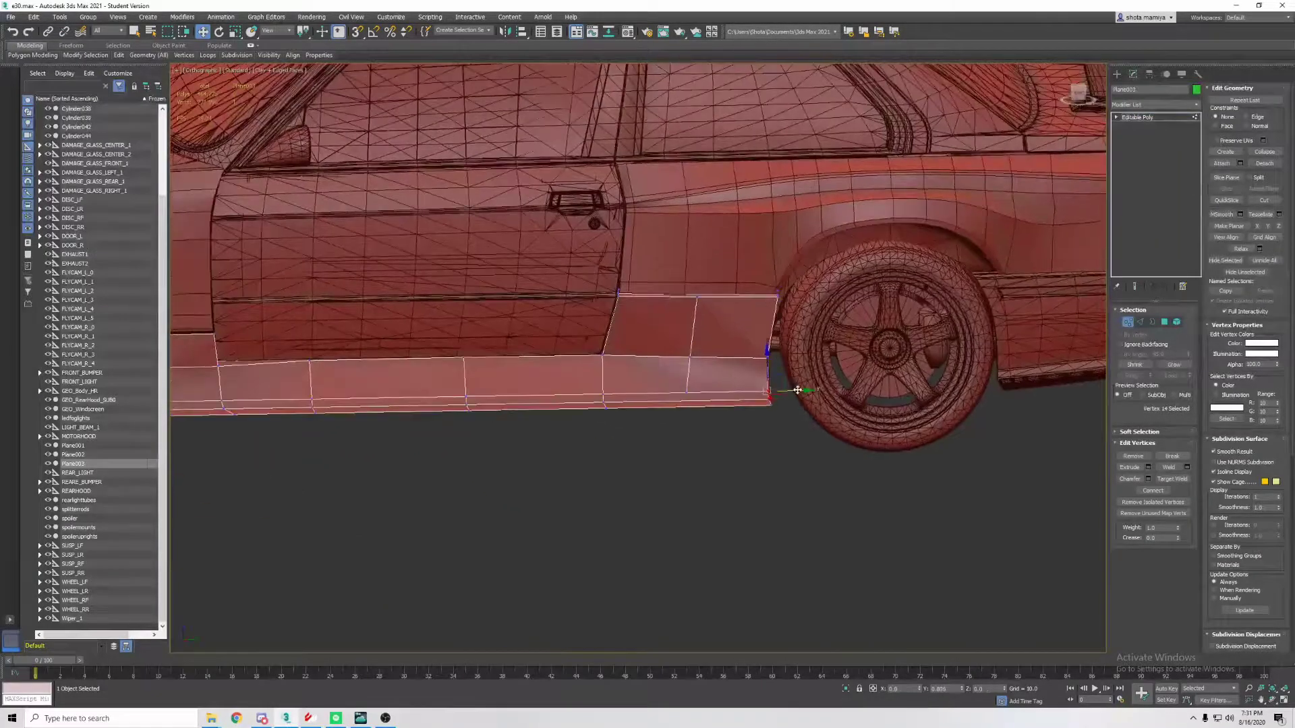
alt+middle_drag(774, 358, 781, 367)
scroll(785, 393, up, 3)
alt+middle_drag(739, 414, 716, 356)
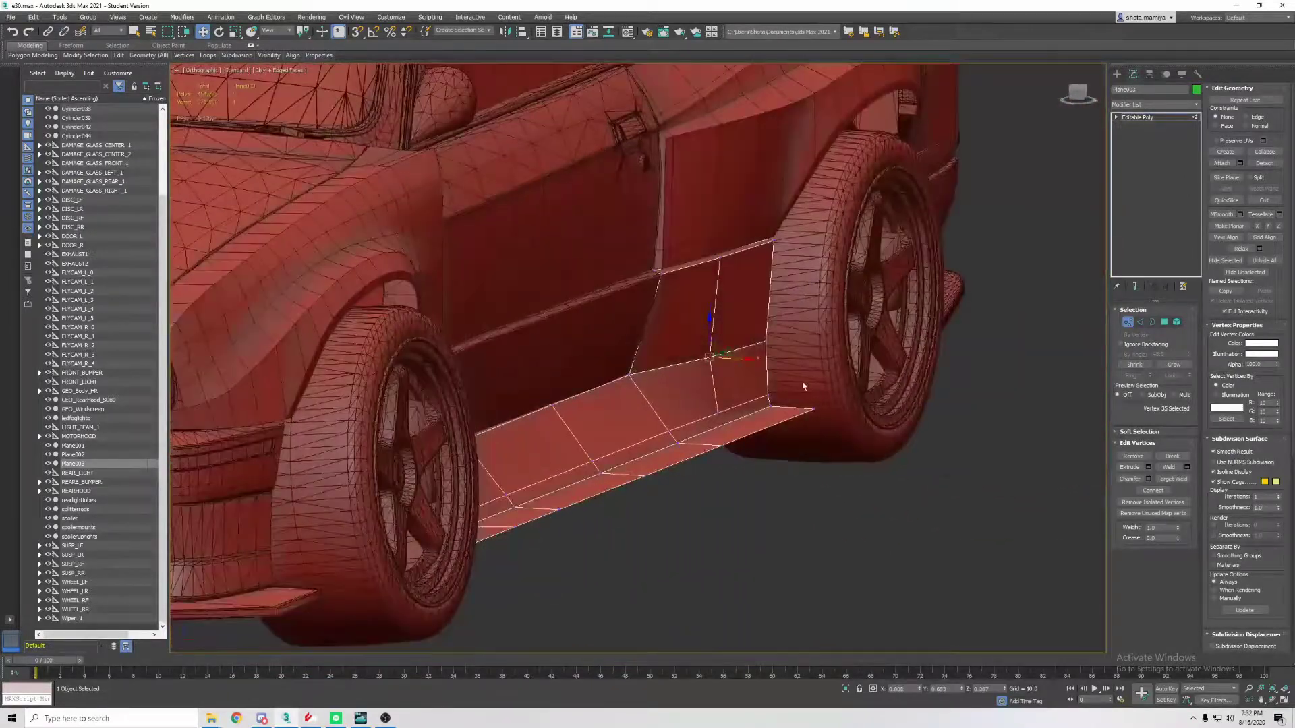
mouse_move(803, 386)
alt+middle_down()
mouse_move(663, 362)
mouse_move(776, 369)
alt+middle_up()
In Edge mode, inspect the skirt spanning both wheels, toggling F4 edged faces
key(2)
scroll(817, 368, up, 2)
mouse_move(666, 389)
alt+middle_down()
mouse_move(592, 370)
mouse_move(511, 372)
mouse_move(674, 365)
alt+middle_up()
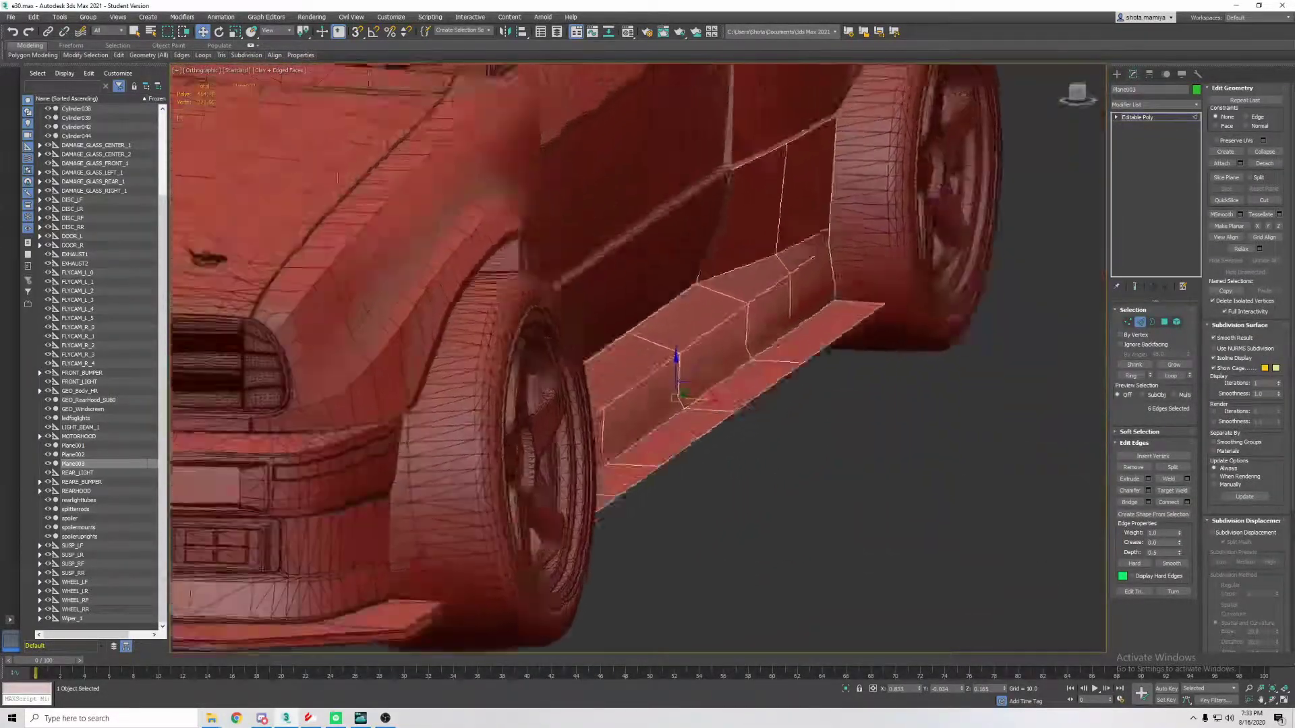
scroll(674, 364, up, 3)
scroll(975, 280, up, 3)
scroll(774, 382, down, 3)
mouse_move(774, 382)
alt+middle_down()
mouse_move(680, 427)
mouse_move(704, 406)
mouse_move(567, 415)
alt+middle_up()
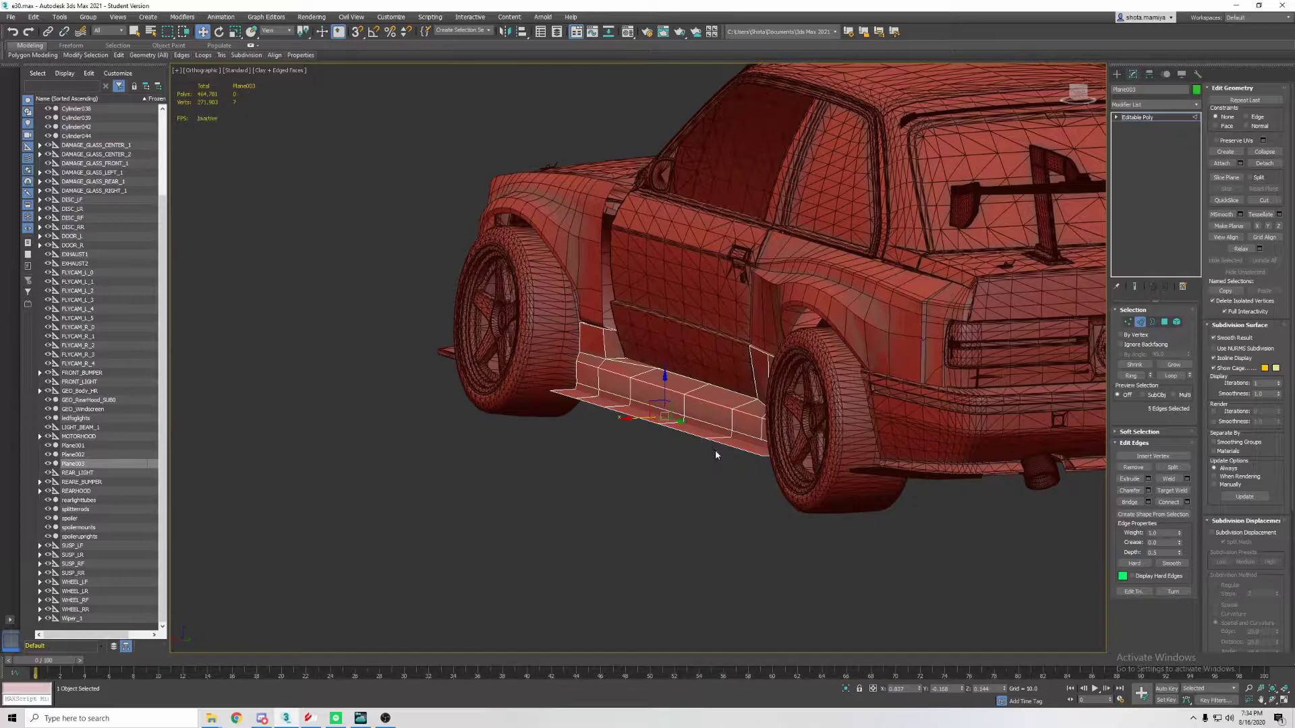
mouse_move(723, 427)
alt+middle_down()
mouse_move(835, 386)
mouse_move(841, 408)
mouse_move(841, 378)
alt+middle_up()
key(F4)
scroll(764, 437, up, 3)
mouse_move(763, 436)
alt+middle_down()
mouse_move(894, 417)
mouse_move(882, 408)
mouse_move(833, 426)
mouse_move(969, 407)
alt+middle_up()
key(F4)
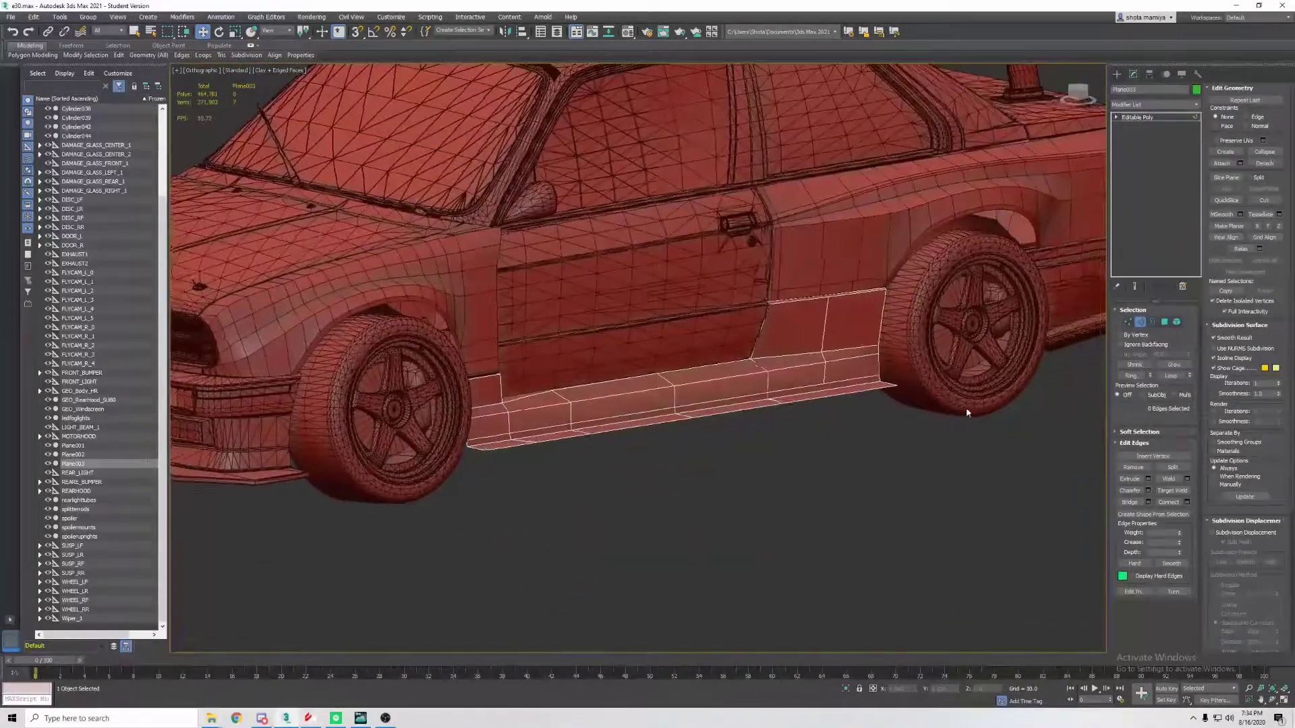
Isolate the side skirt and thicken it with a Shell modifier
right_click(824, 323)
click(839, 287)
mouse_move(844, 350)
alt+middle_down()
mouse_move(783, 383)
mouse_move(830, 367)
alt+middle_up()
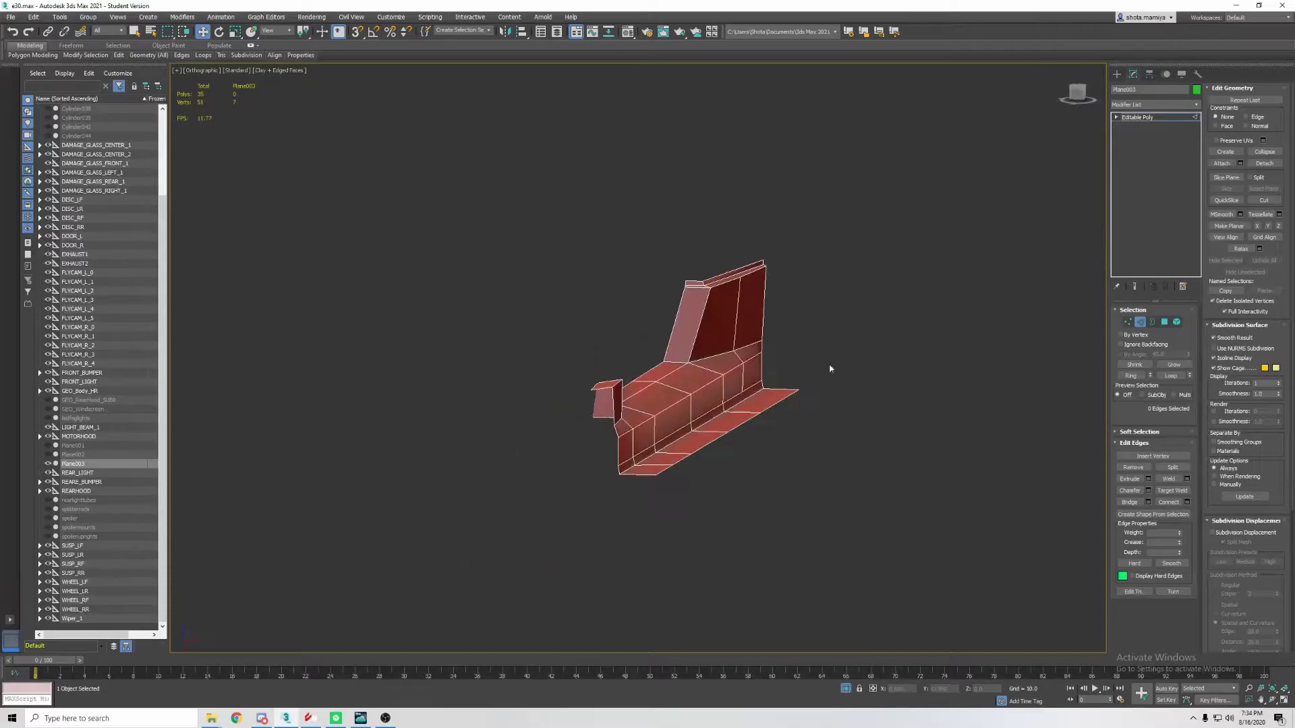
click(1155, 105)
scroll(1197, 386, down, 10)
click(1127, 399)
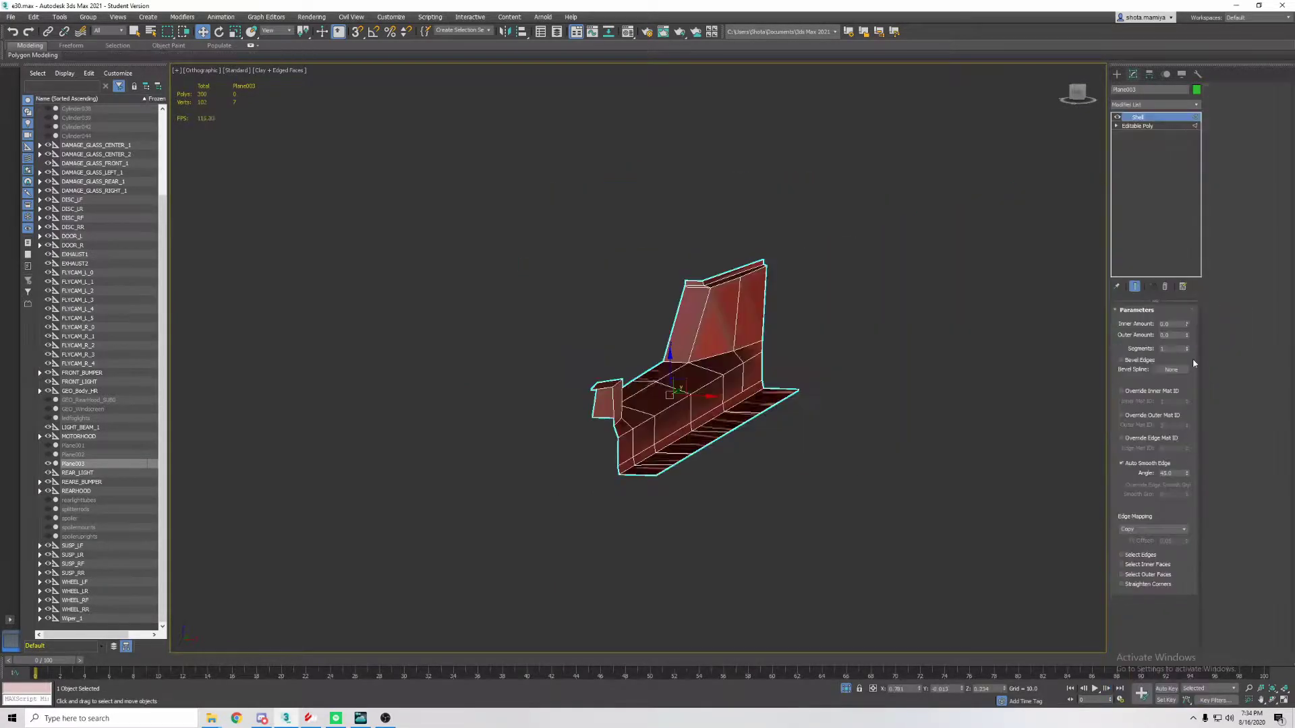
mouse_move(945, 378)
alt+middle_down()
mouse_move(991, 370)
mouse_move(879, 378)
mouse_move(922, 387)
mouse_move(877, 364)
alt+middle_up()
Add Edit Poly above the Shell, select the skirt's polygons and isolate it again
key(alt+q)
click(1155, 104)
click(1169, 459)
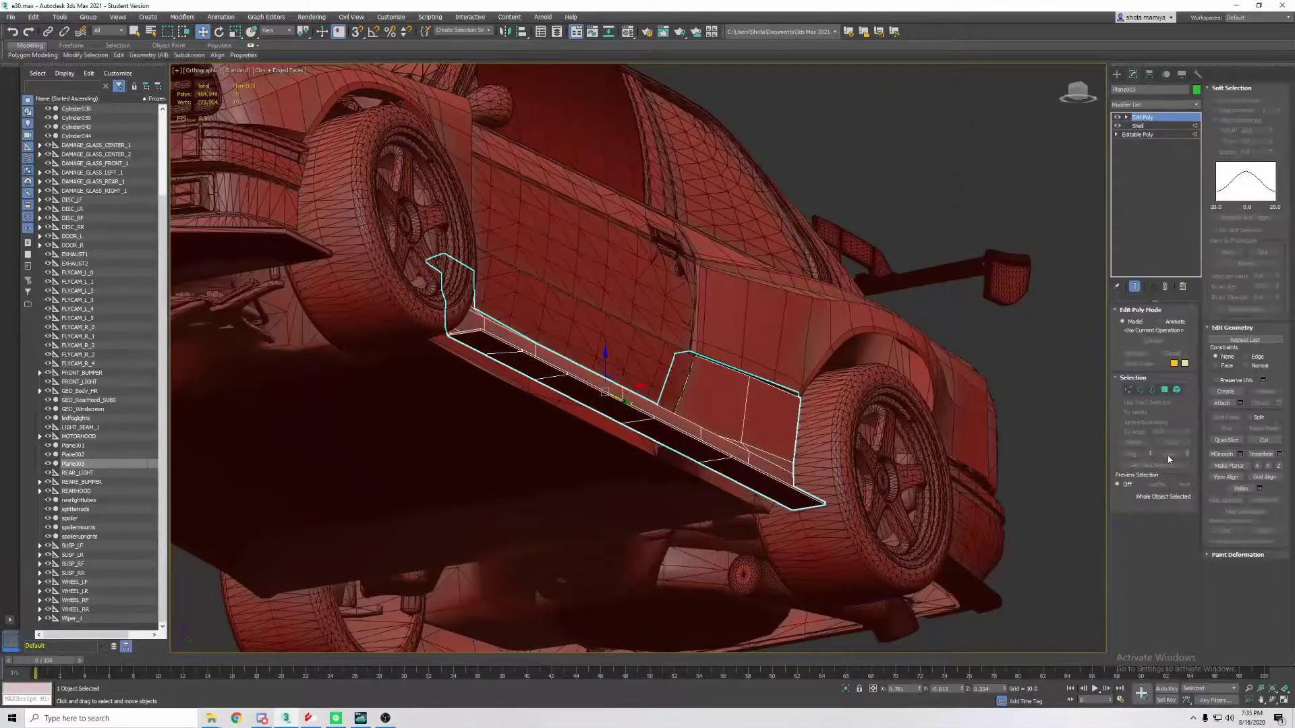
click(1165, 390)
click(533, 375)
mouse_move(533, 374)
alt+middle_down()
mouse_move(891, 371)
mouse_move(841, 402)
mouse_move(1013, 367)
alt+middle_up()
right_click(843, 300)
click(870, 263)
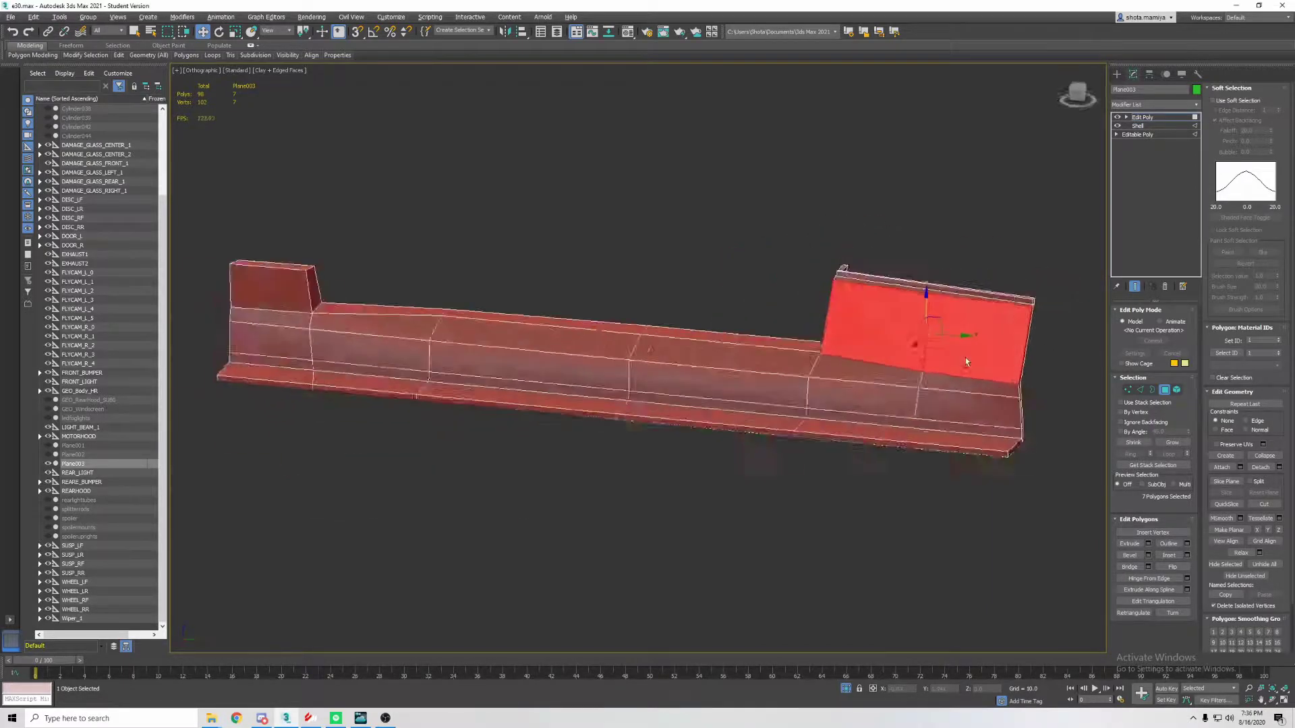
Isolate the skirt with Alt+Q and select faces on its end and raised rear wall
mouse_move(929, 297)
alt+middle_down()
mouse_move(886, 353)
mouse_move(833, 243)
alt+middle_up()
right_click(886, 353)
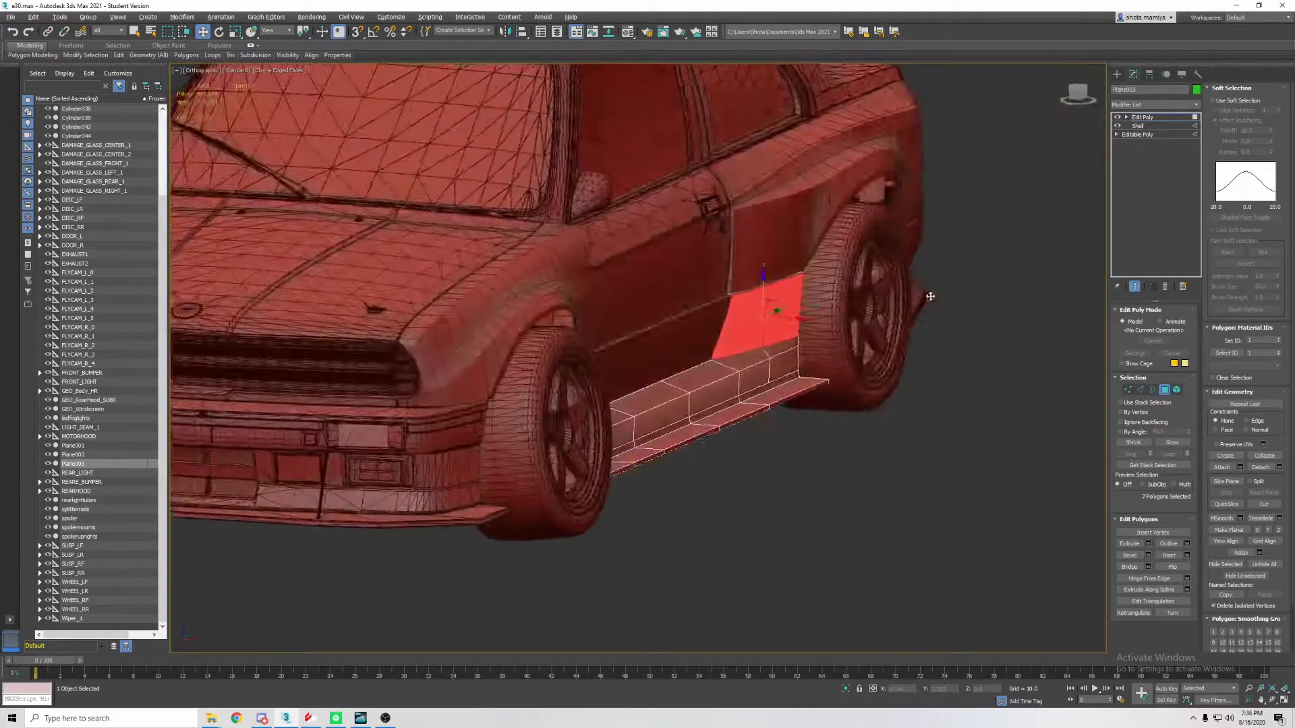
key(alt+q)
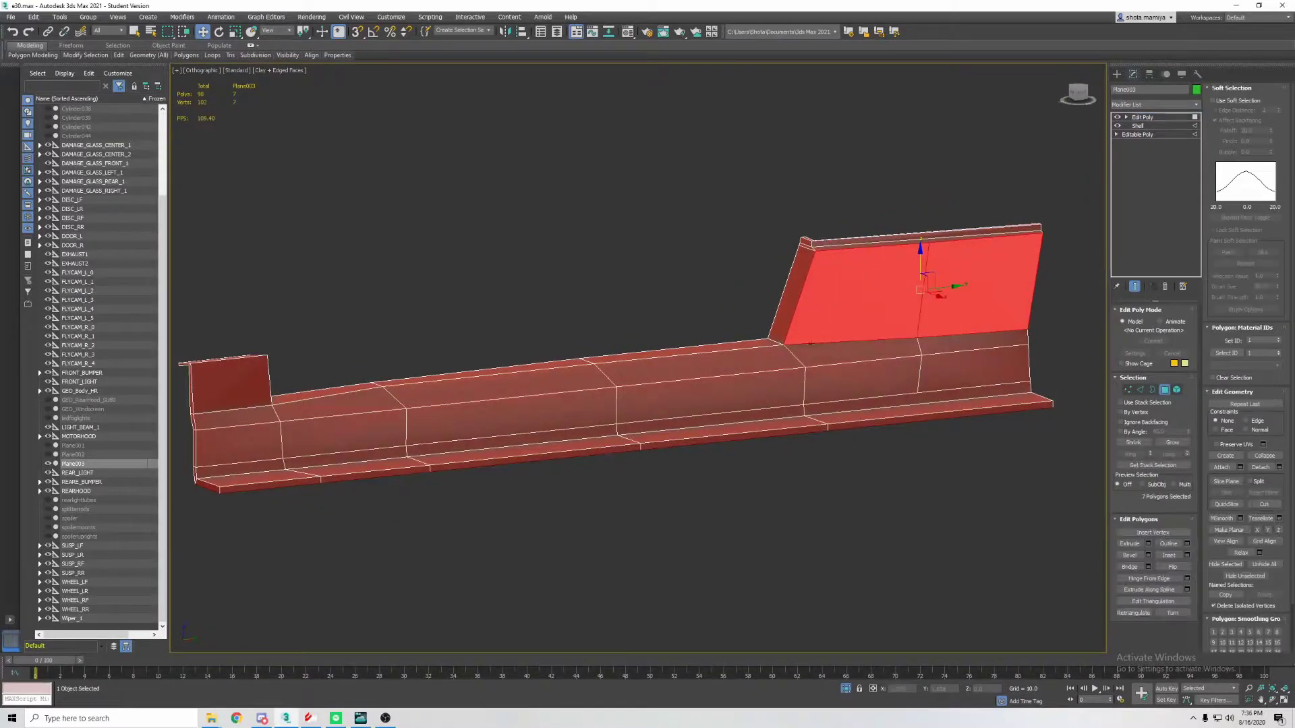
scroll(1023, 399, down, 3)
click(897, 395)
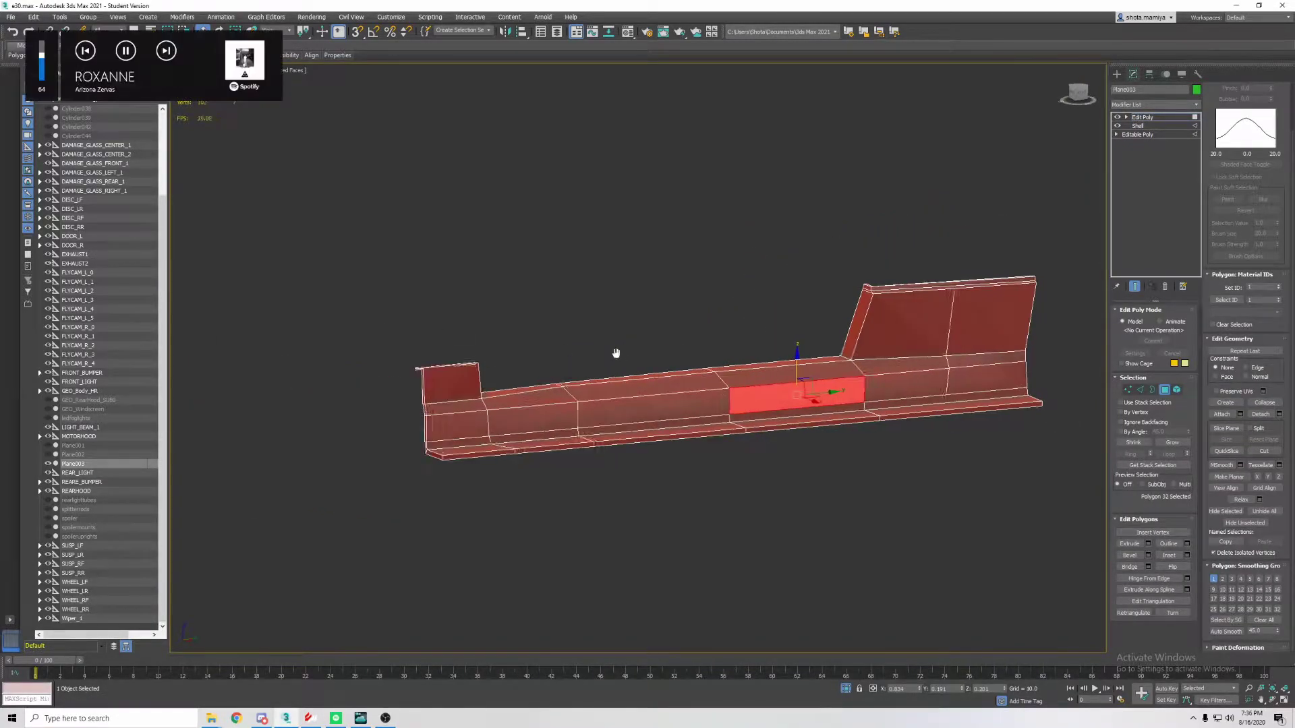
alt+middle_drag(616, 353, 833, 324)
click(832, 324)
scroll(832, 324, up, 3)
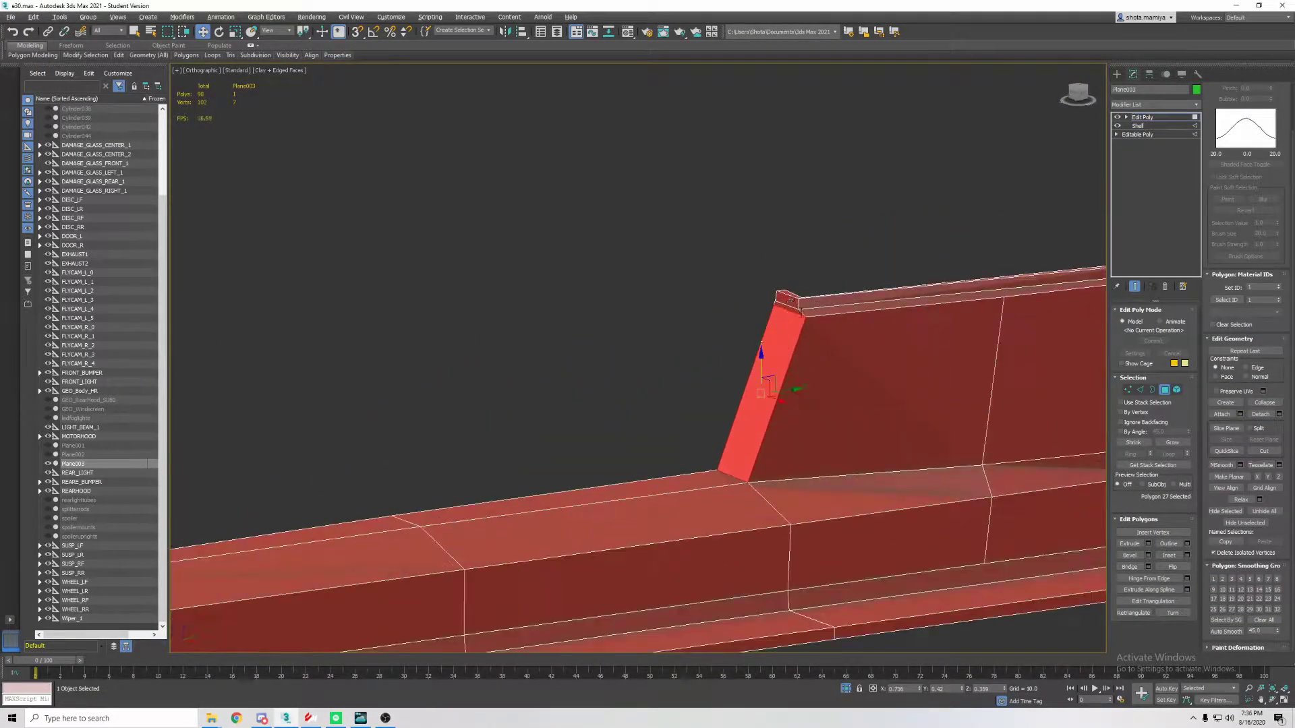
alt+middle_drag(764, 352, 686, 353)
shift+click(686, 352)
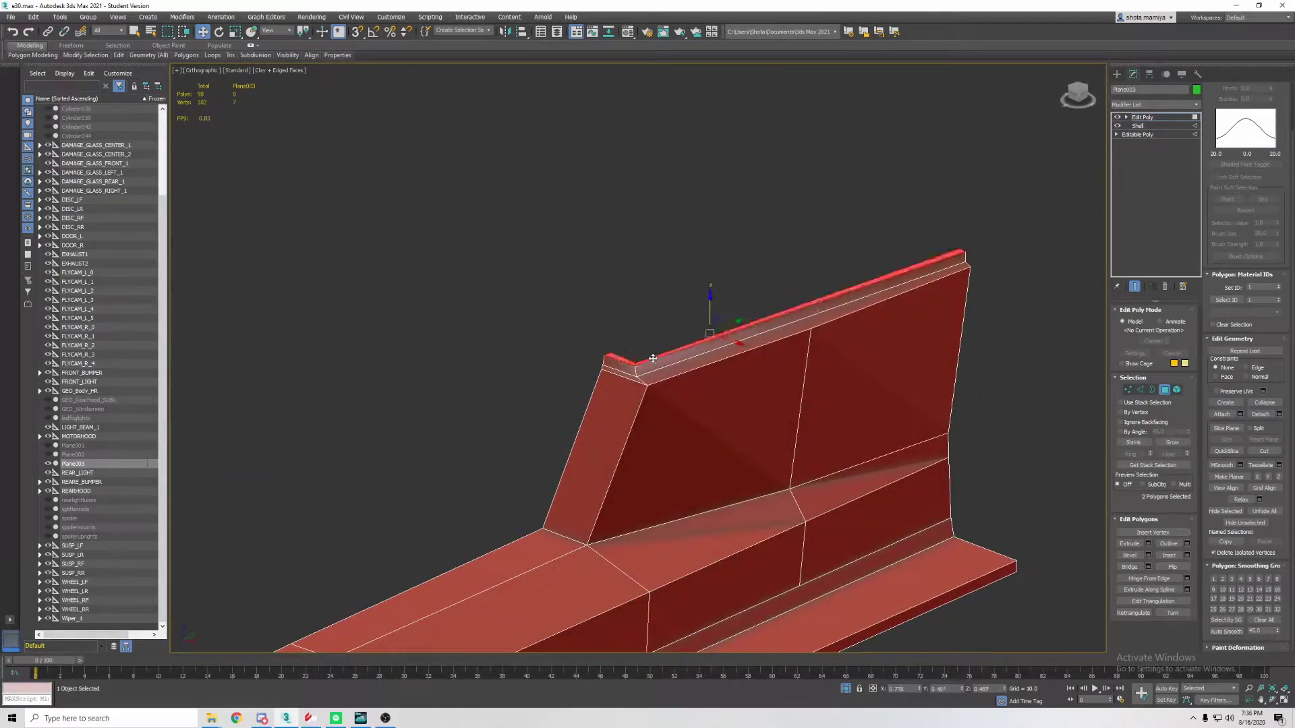
Select the rear wall faces plus the front block's top, checking shading with F4
key(F4)
scroll(1047, 448, down, 2)
click(810, 463)
middle_drag(810, 463, 763, 437)
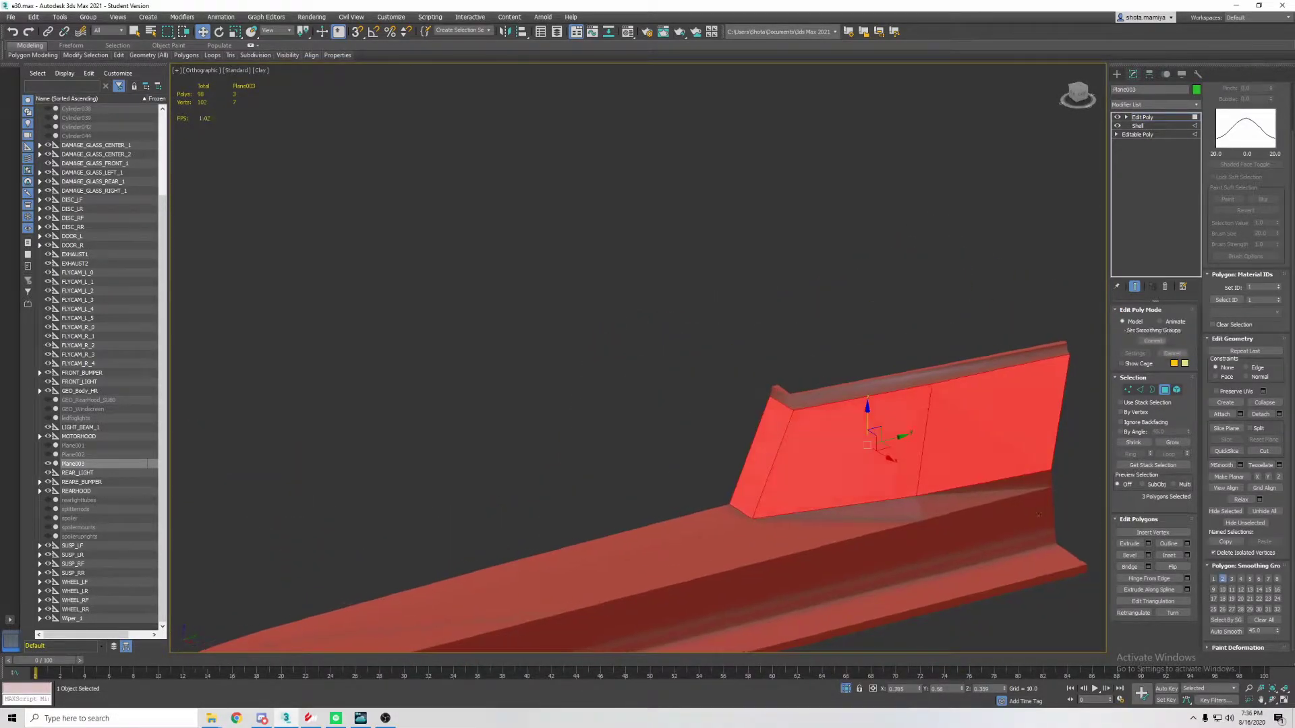
alt+middle_drag(1039, 514, 1035, 428)
key(F4)
scroll(831, 434, down, 2)
click(831, 433)
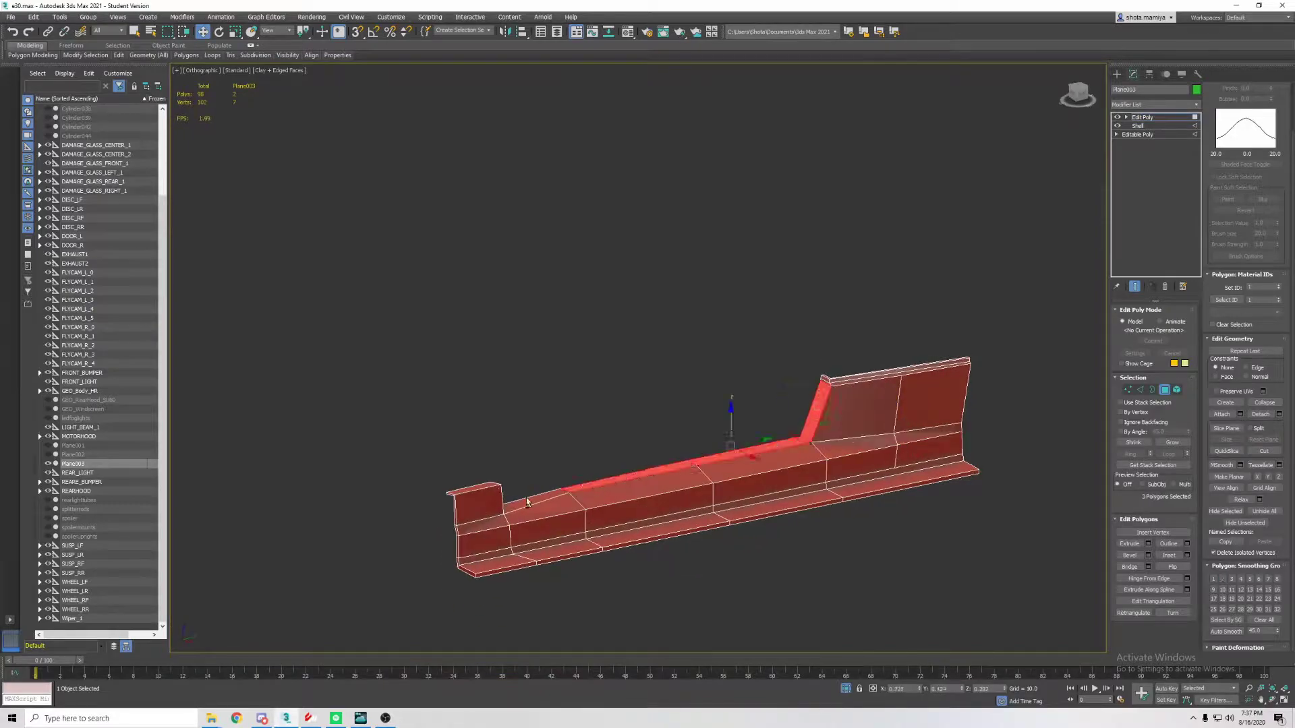
mouse_move(527, 502)
alt+middle_down()
mouse_move(574, 466)
mouse_move(773, 427)
alt+middle_up()
ctrl+click(593, 446)
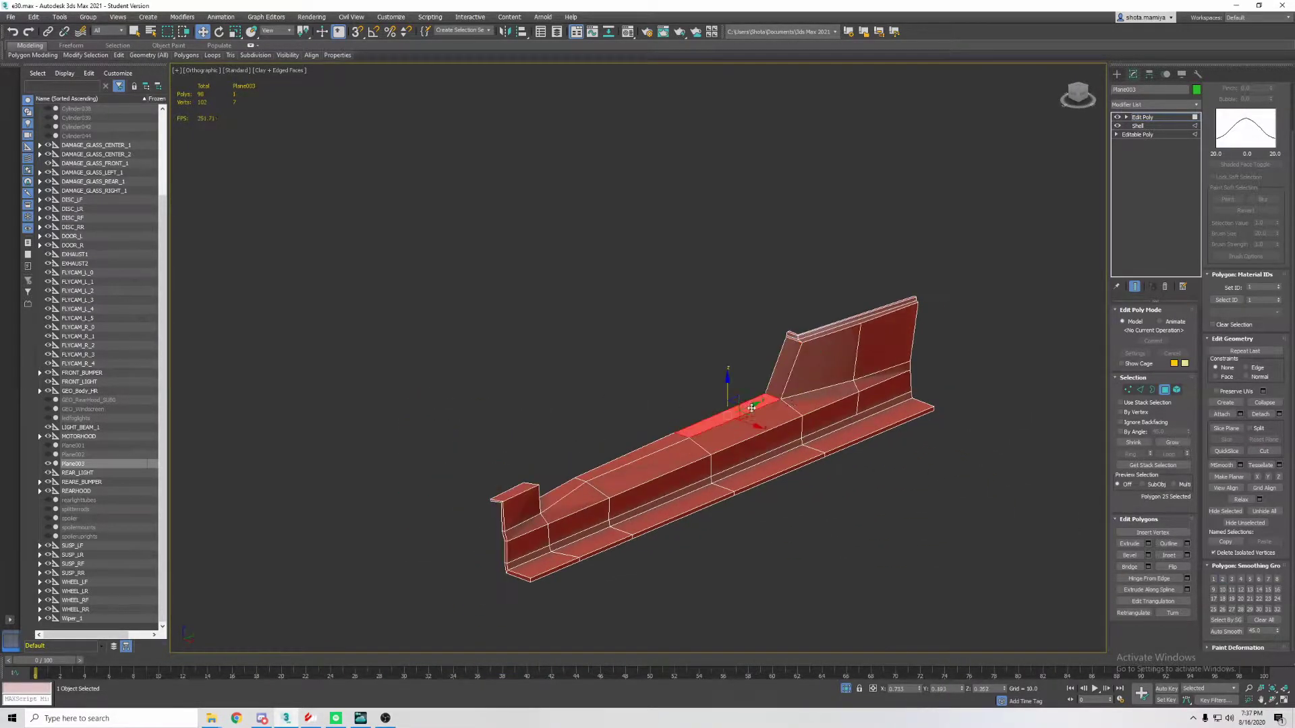
Select the front block's face and check the skirt's shading with edged faces off
alt+middle_drag(782, 377, 627, 451)
click(627, 453)
click(466, 394)
alt+middle_drag(465, 395, 869, 439)
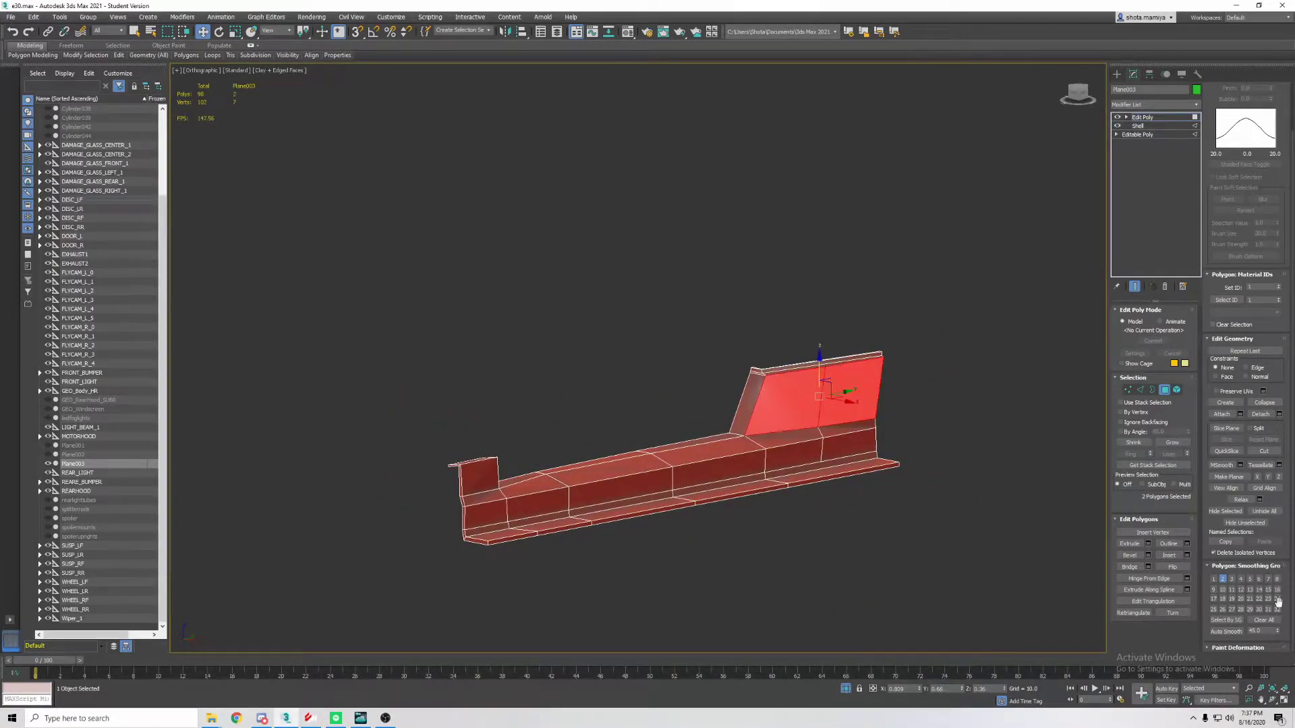
alt+middle_drag(1005, 482, 841, 436)
alt+middle_drag(727, 446, 410, 489)
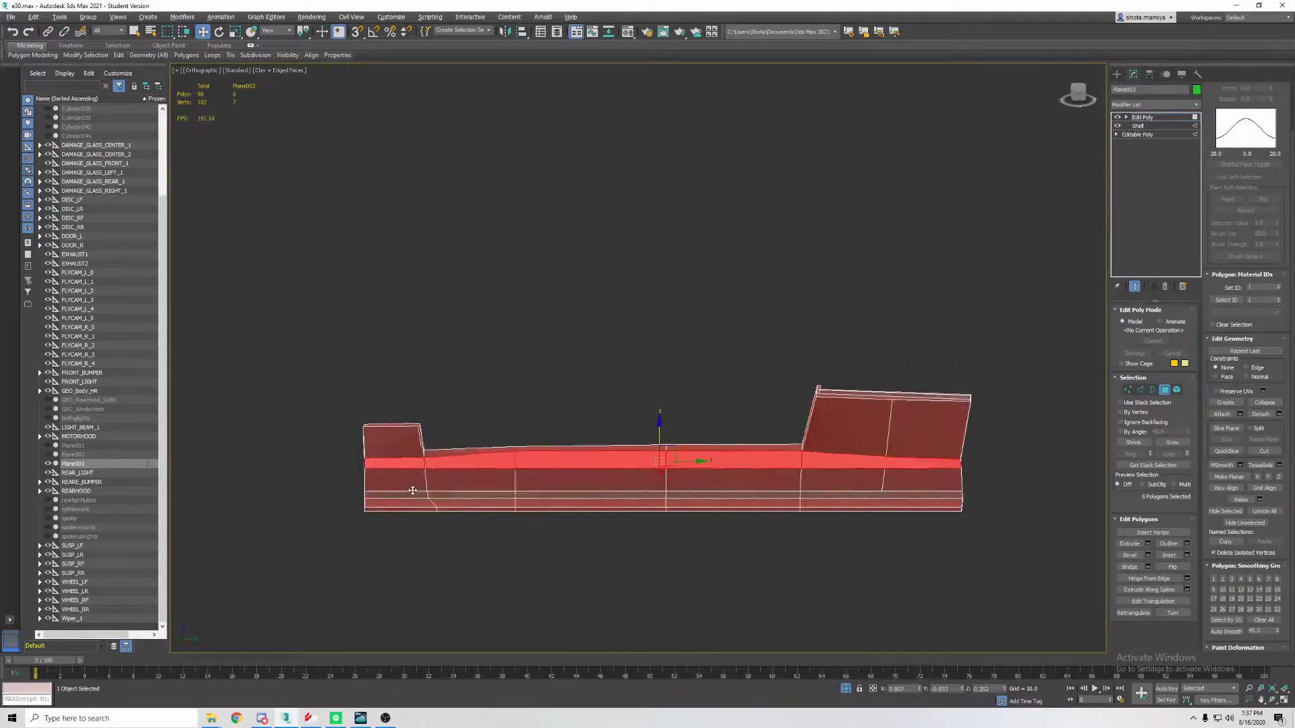
key(F4)
click(1025, 494)
mouse_move(1024, 494)
alt+middle_down()
mouse_move(1026, 532)
mouse_move(925, 491)
alt+middle_up()
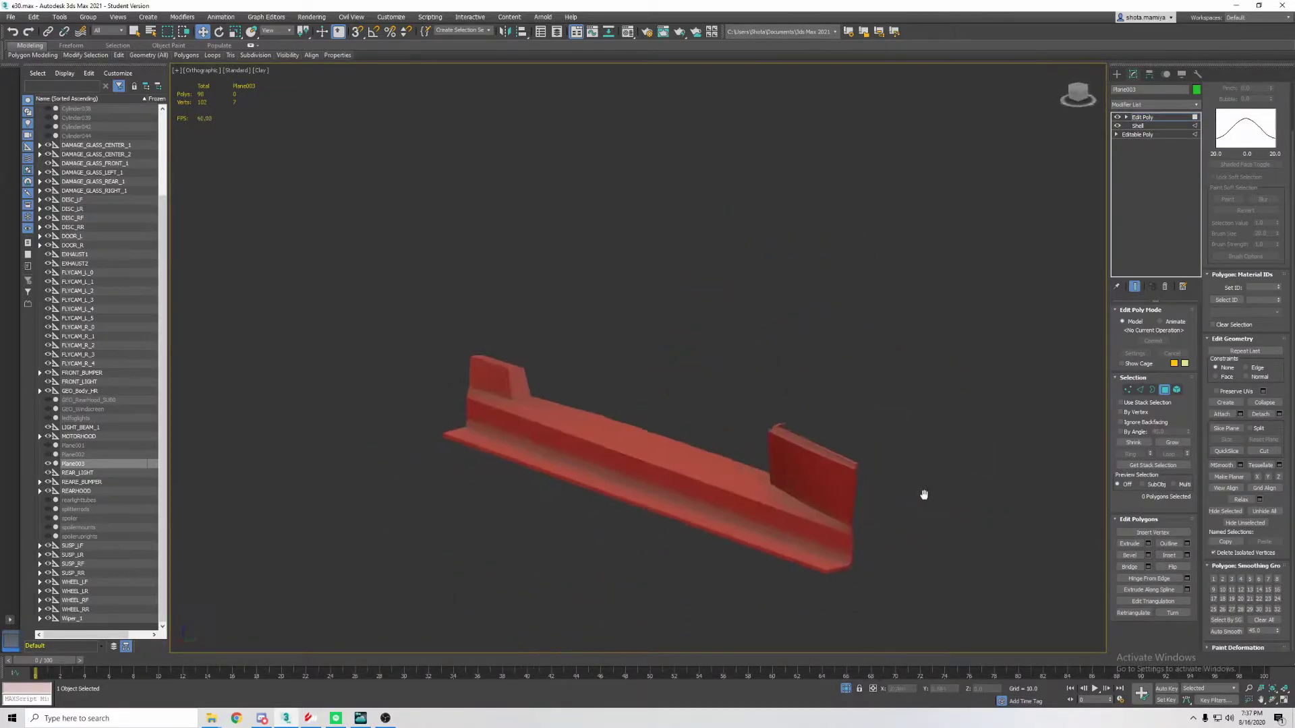
click(475, 485)
key(F4)
mouse_move(916, 557)
alt+middle_down()
mouse_move(989, 492)
mouse_move(1000, 514)
mouse_move(871, 514)
alt+middle_up()
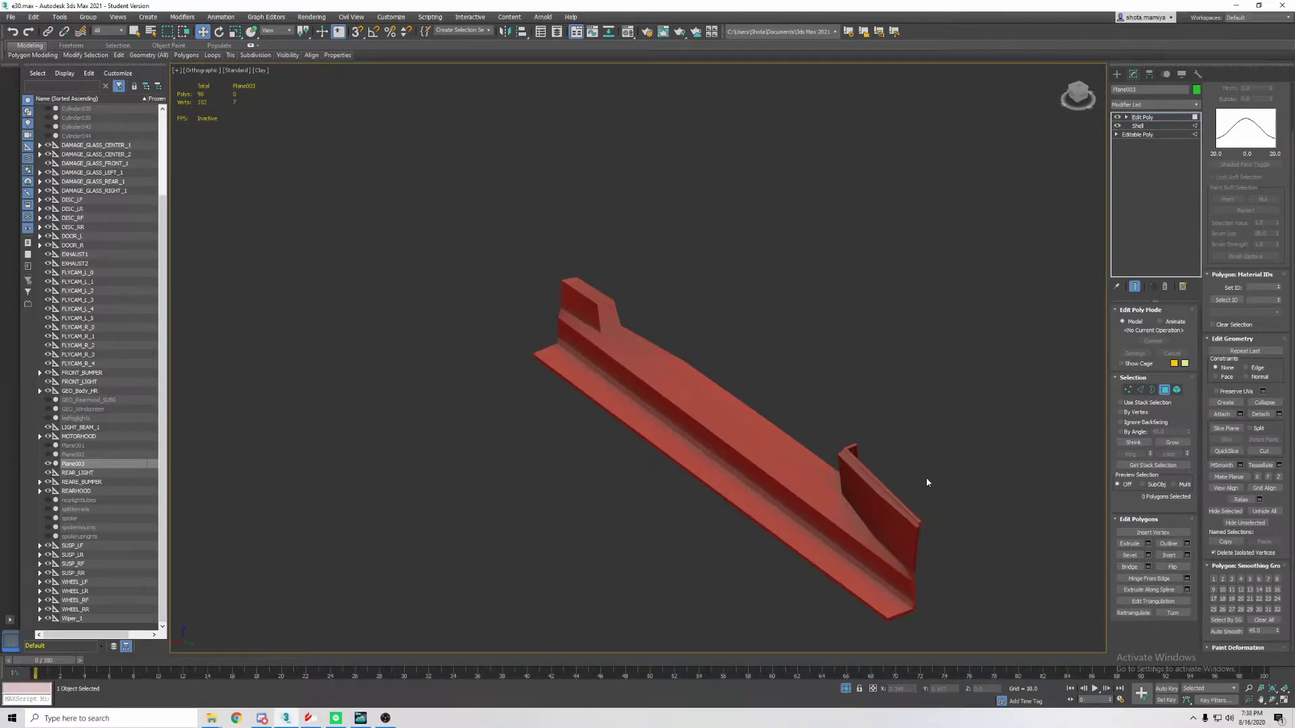
Exit the Cut tool and switch to Edge mode to view the whole skirt
key(F4)
mouse_move(927, 482)
alt+middle_down()
mouse_move(924, 396)
mouse_move(866, 440)
mouse_move(960, 446)
mouse_move(1010, 376)
mouse_move(892, 514)
alt+middle_up()
right_click(960, 445)
click(960, 456)
key(2)
scroll(951, 445, up, 3)
scroll(319, 435, down, 3)
alt+middle_drag(320, 436, 798, 414)
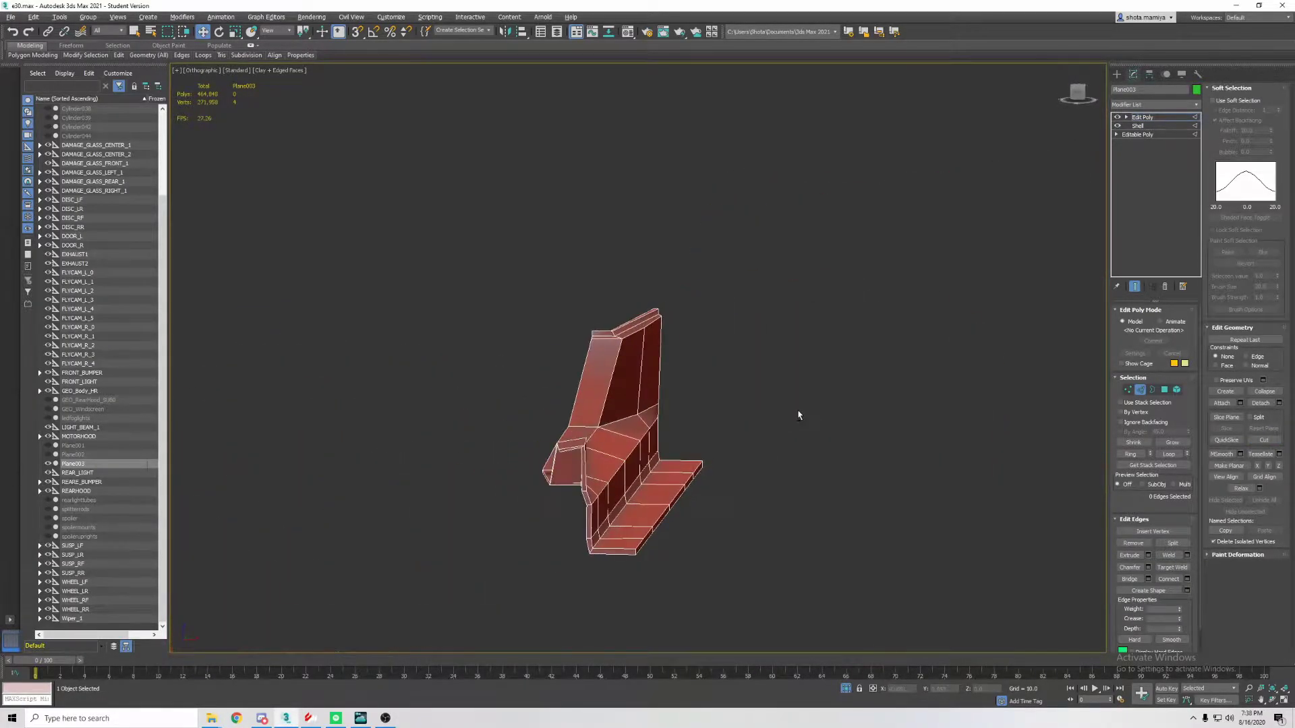
Clear the polygon selection, end isolation with Alt+Q, and return to Vertex mode
click(1165, 390)
alt+middle_drag(944, 439, 793, 467)
click(746, 524)
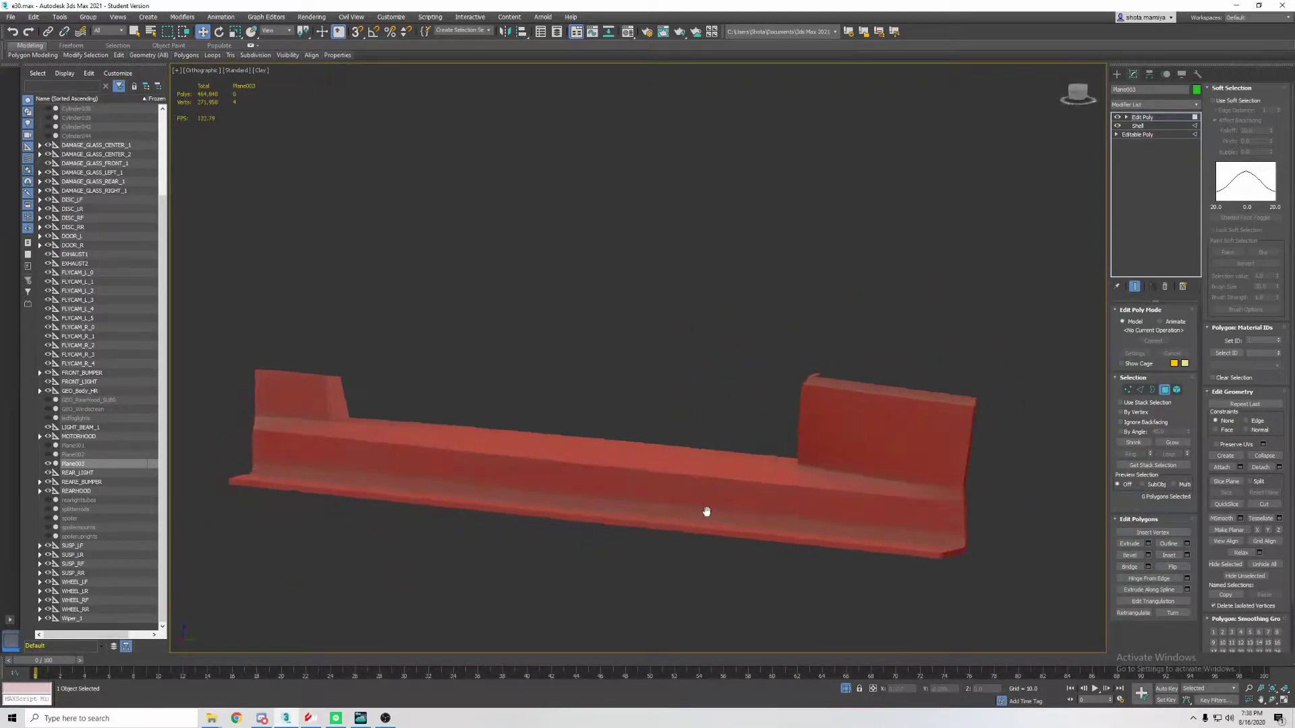
alt+middle_drag(706, 512, 823, 508)
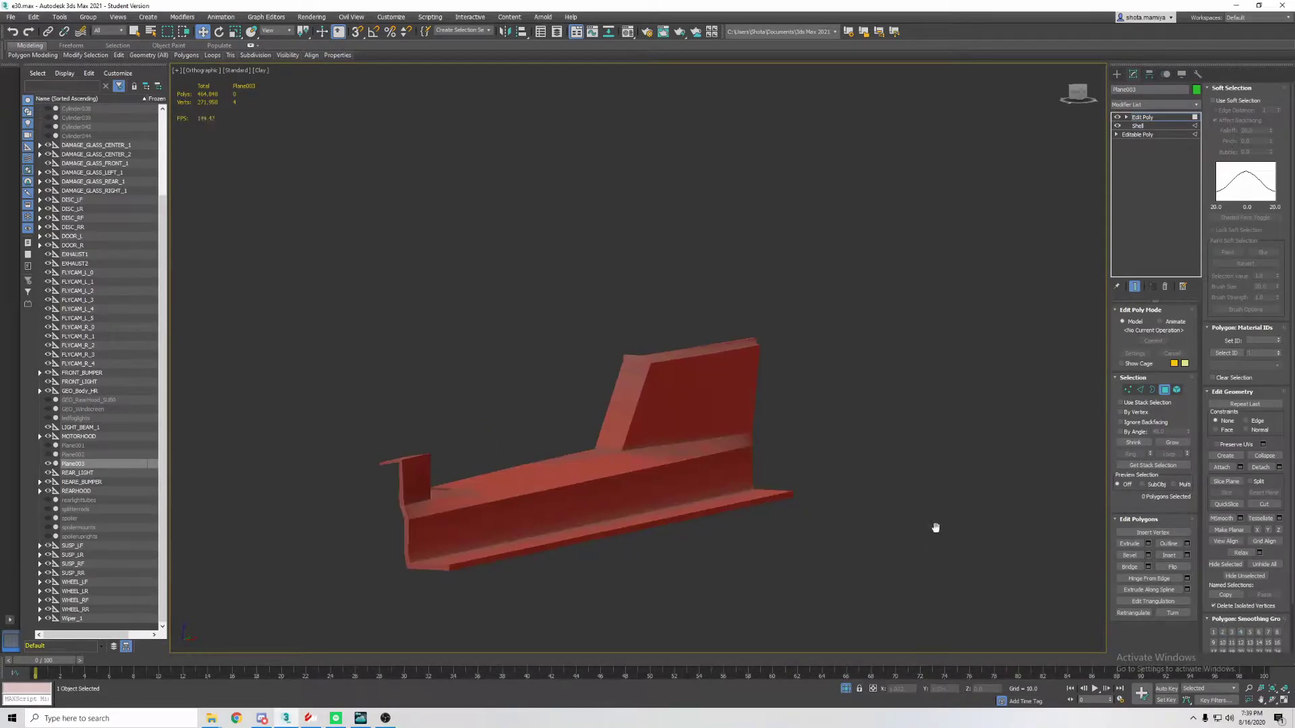
mouse_move(936, 527)
alt+middle_down()
mouse_move(958, 531)
mouse_move(592, 549)
alt+middle_up()
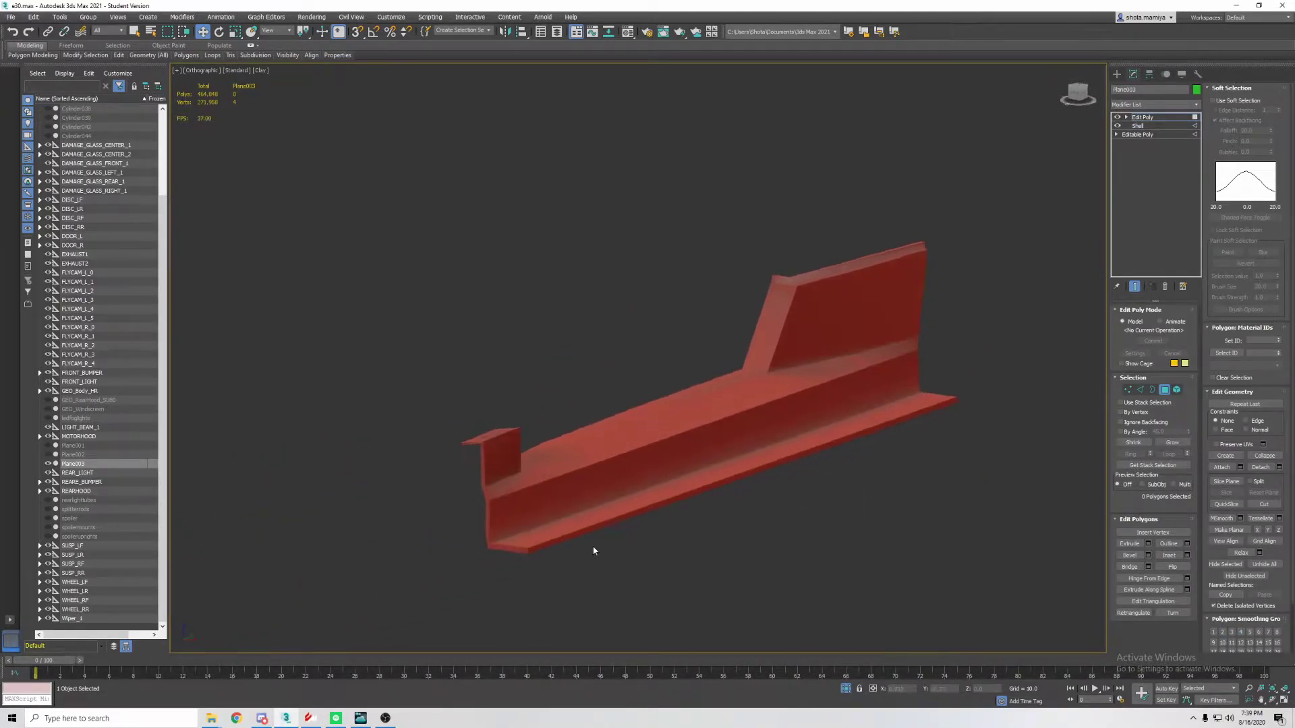
key(alt+q)
mouse_move(726, 494)
alt+middle_down()
mouse_move(763, 511)
mouse_move(829, 483)
mouse_move(887, 482)
mouse_move(962, 370)
alt+middle_up()
key(F4)
key(1)
scroll(891, 478, down, 5)
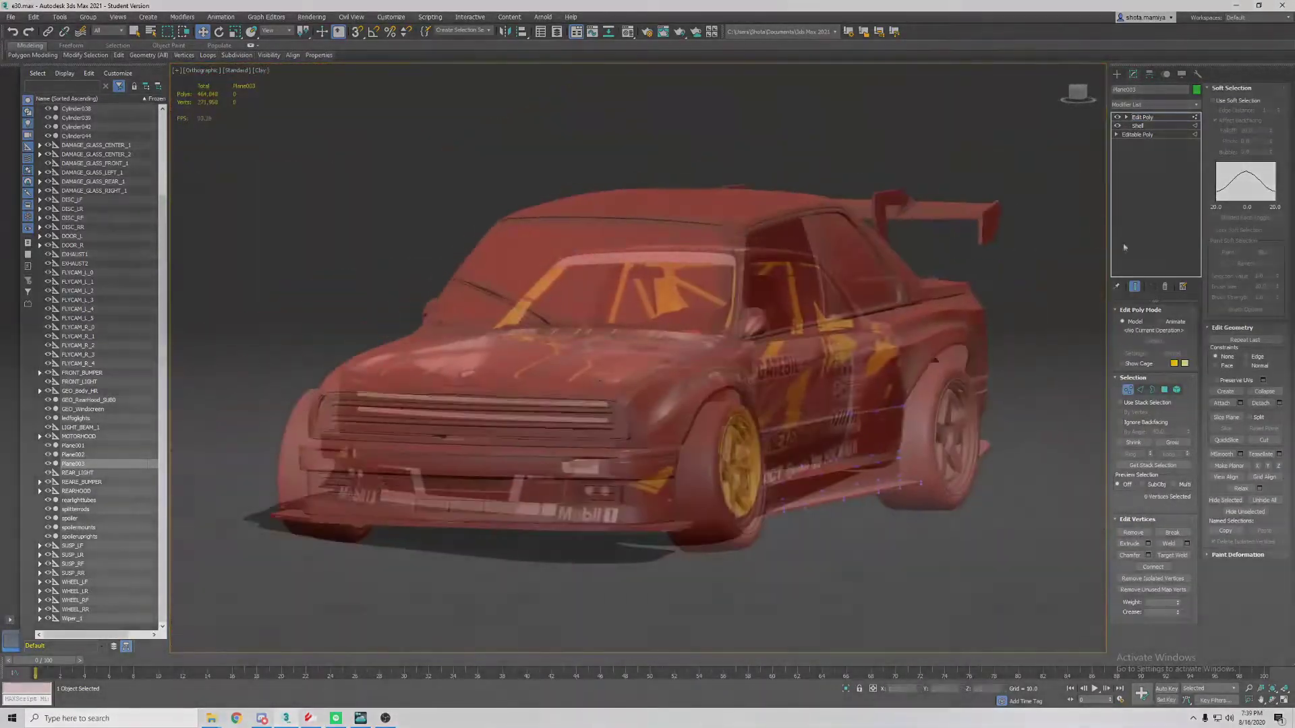
Hide edged faces with F4 and select the car's hood mesh on the textured car
key(F4)
click(757, 463)
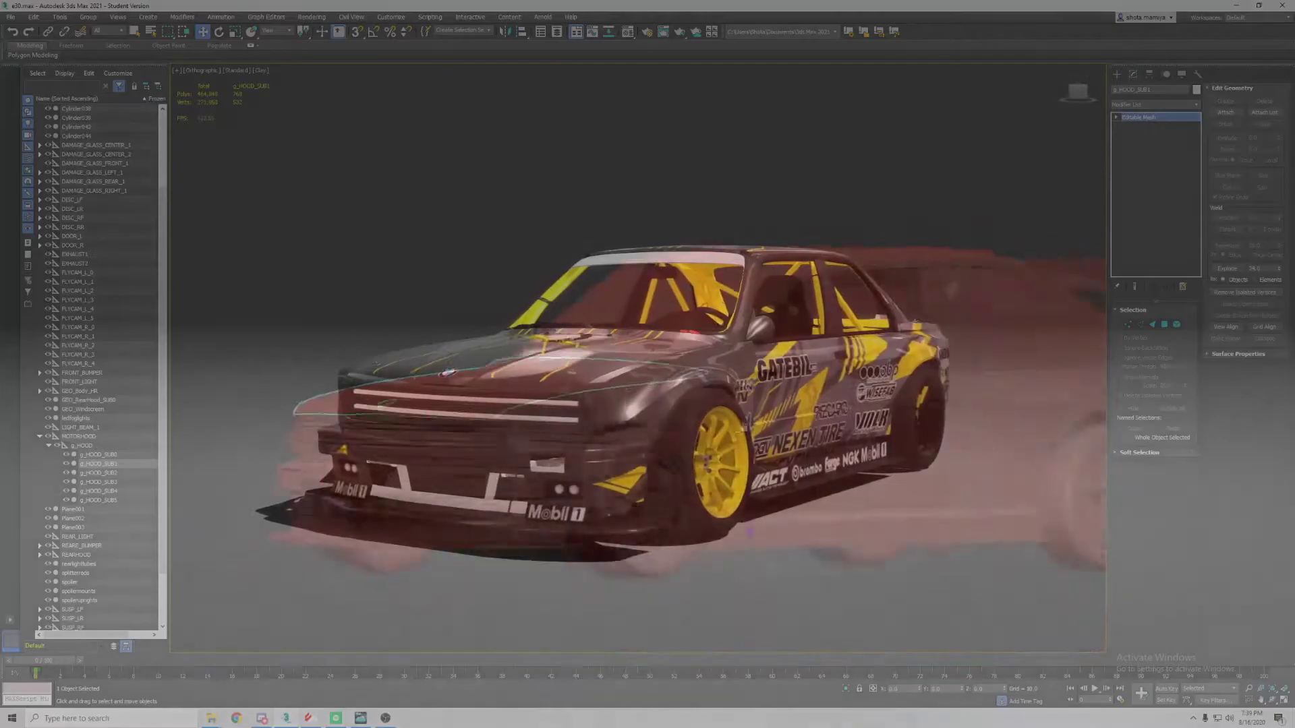